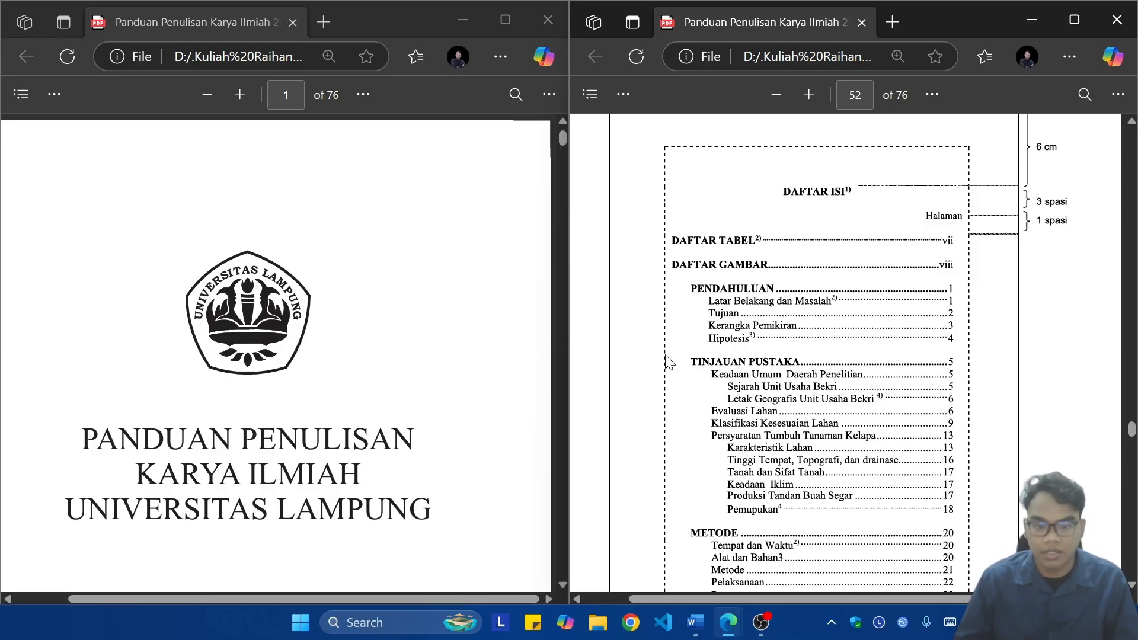
Step: Switch to the blank MP-A_Styling Skripsi document in Word and set its paper size to A4
{"action": "left_click", "coordinate": [695, 622]}
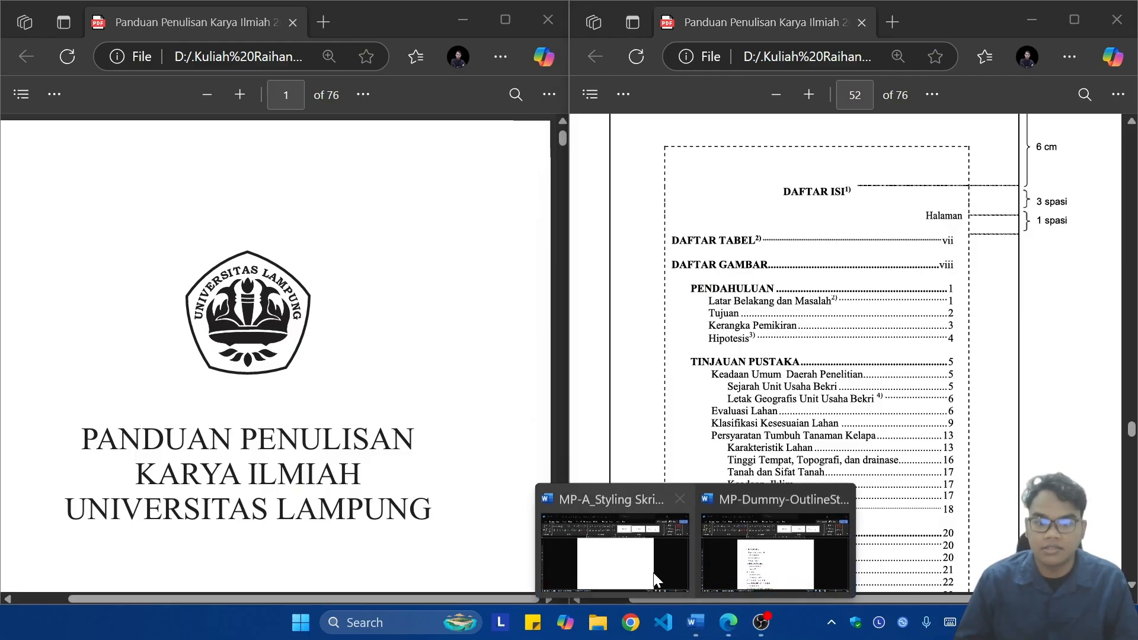
{"action": "left_click", "coordinate": [597, 529]}
{"action": "scroll", "coordinate": [467, 311], "scroll_direction": "up", "scroll_amount": 1}
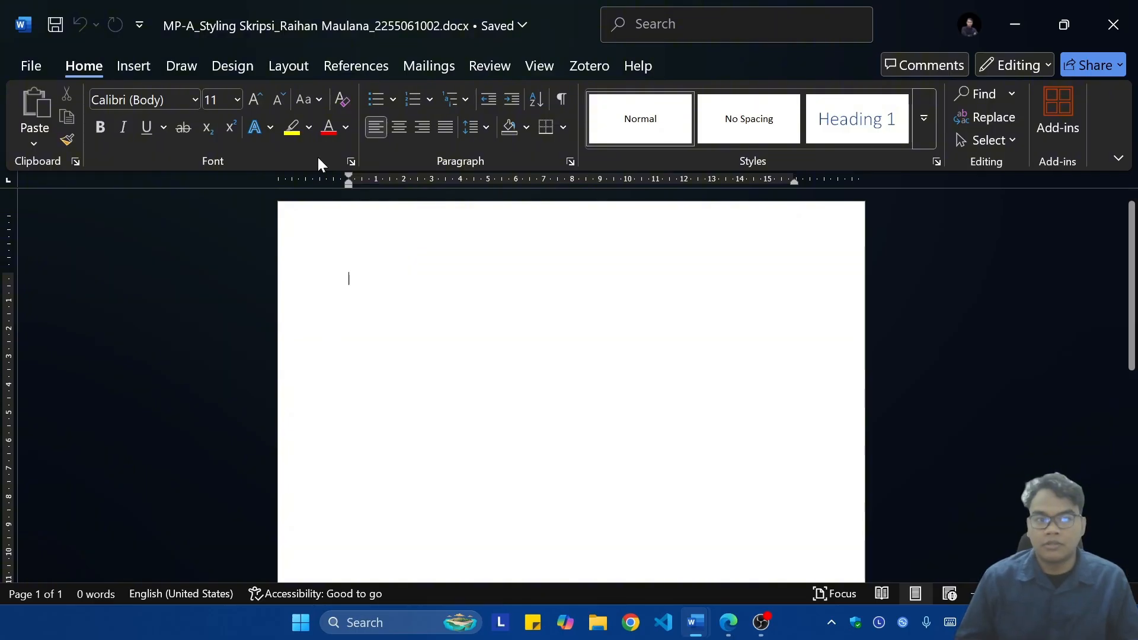
{"action": "left_click", "coordinate": [305, 61]}
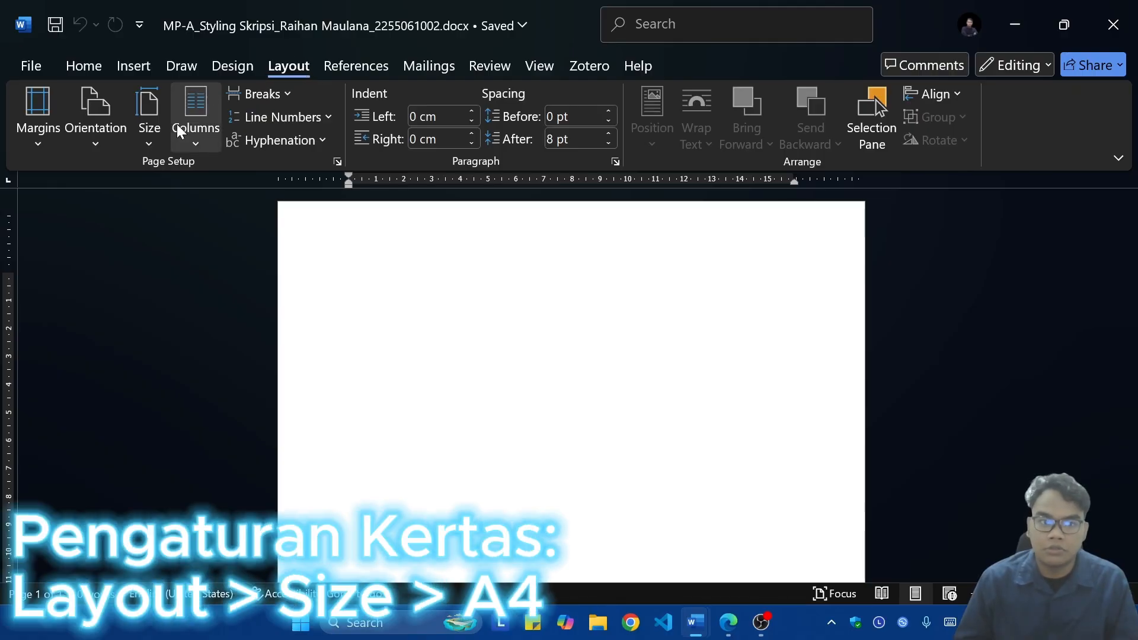
{"action": "left_click", "coordinate": [152, 126]}
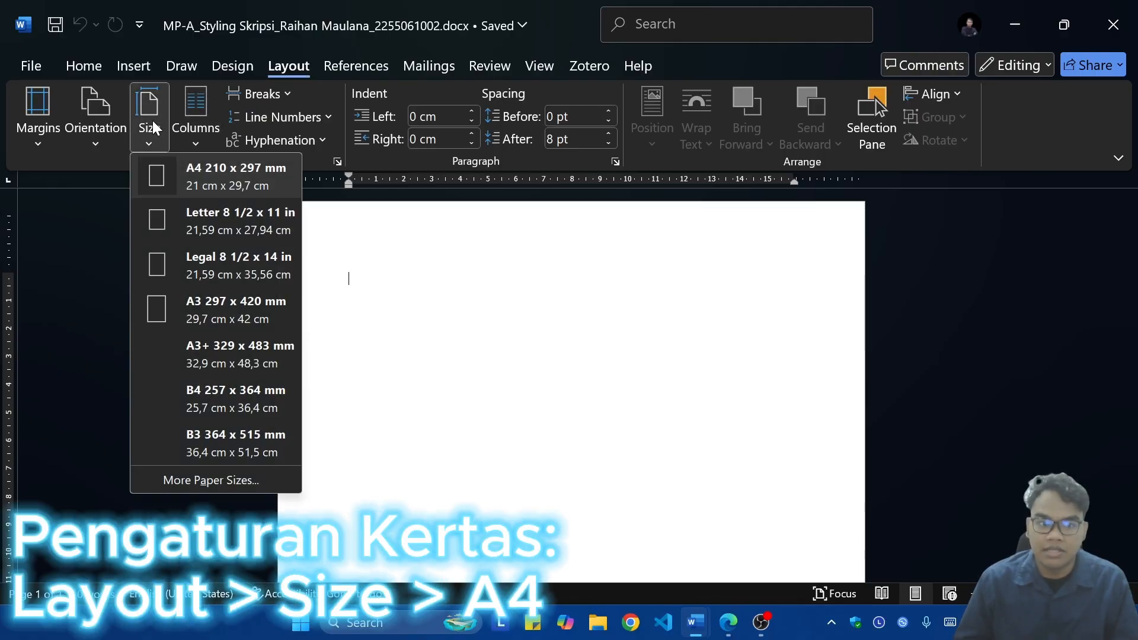
{"action": "left_click", "coordinate": [170, 177]}
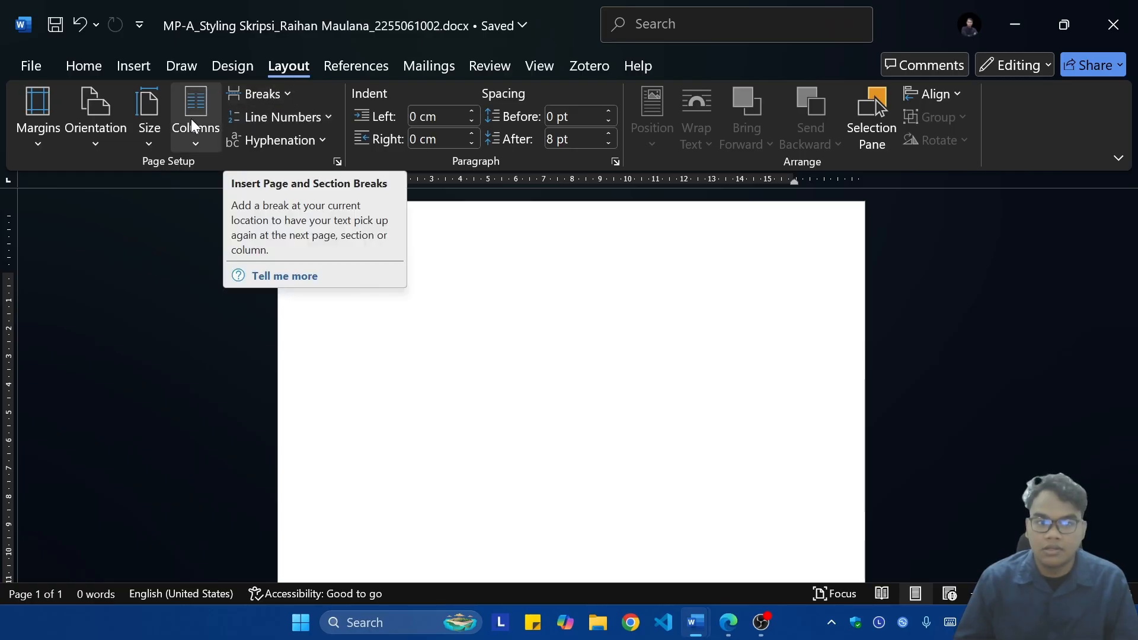
Step: Open the custom margin settings and set the left margin to 4 cm and the top margin to 3 cm
{"action": "left_click", "coordinate": [48, 119]}
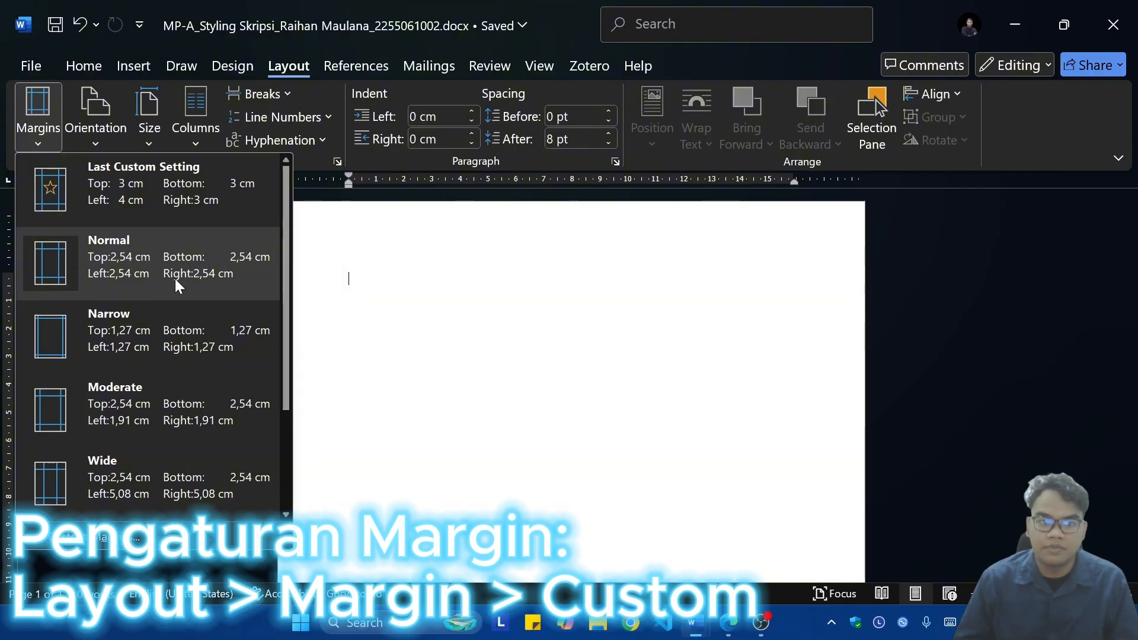
{"action": "left_click", "coordinate": [106, 536]}
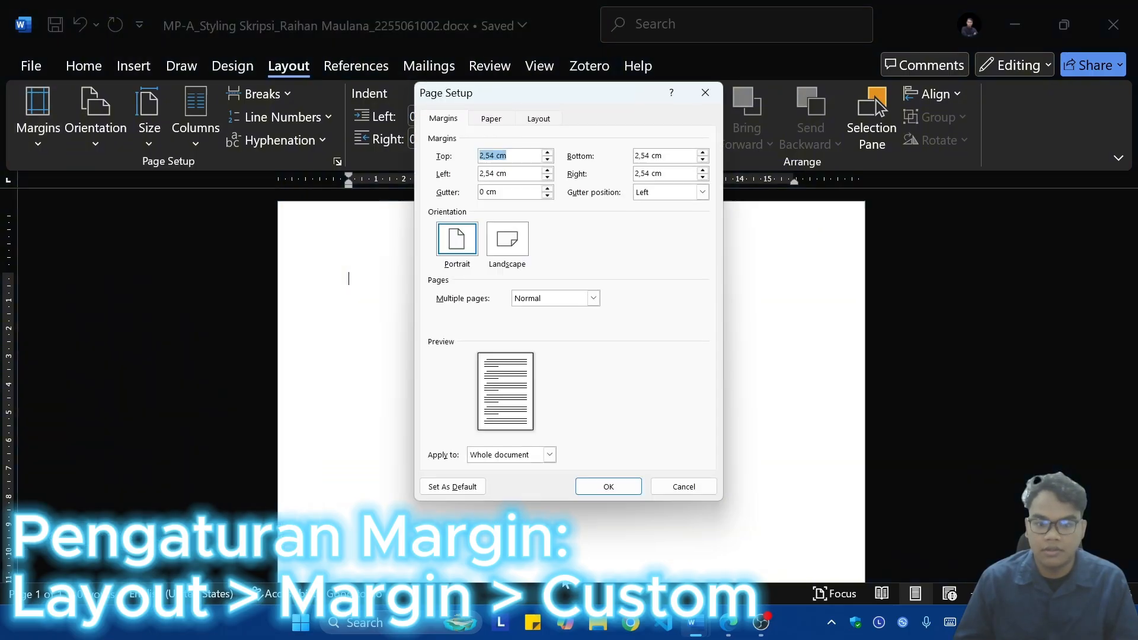
{"action": "mouse_move", "coordinate": [731, 627]}
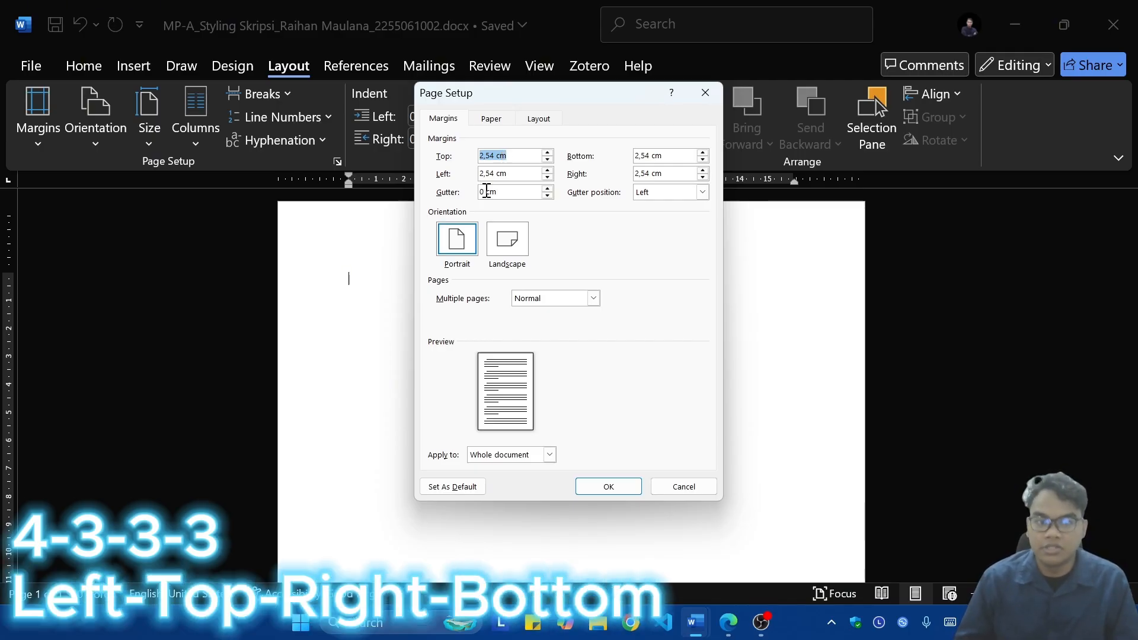
{"action": "double_click", "coordinate": [488, 174]}
{"action": "type", "text": "4"}
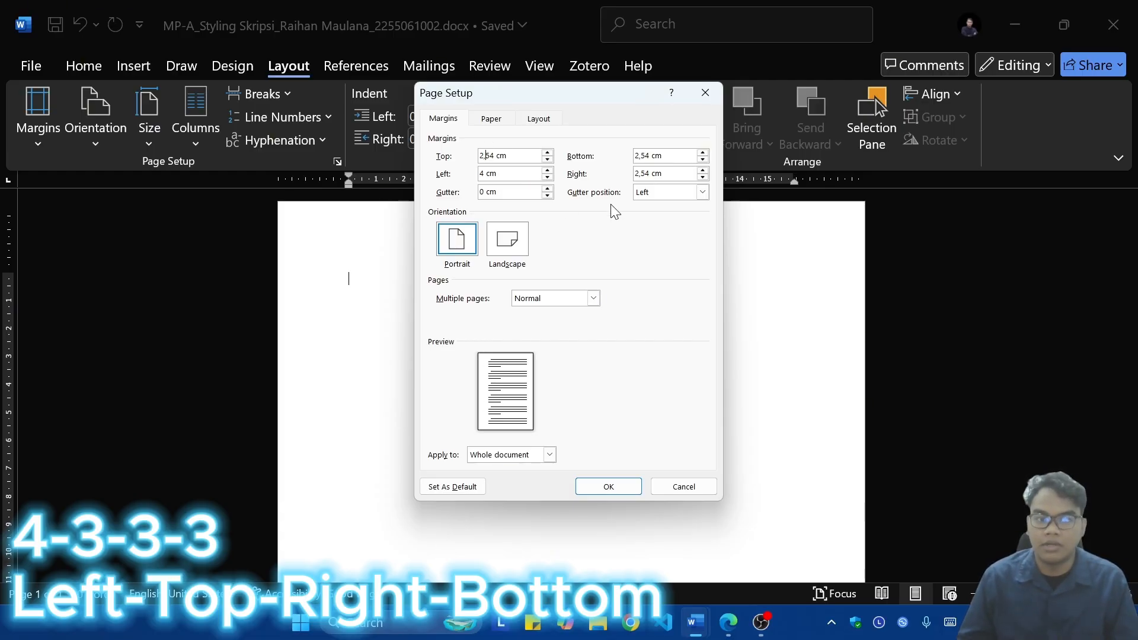
{"action": "key", "text": "BackSpace"}
{"action": "key", "text": "BackSpace"}
{"action": "key", "text": "BackSpace"}
{"action": "key", "text": "BackSpace"}
{"action": "type", "text": "3"}
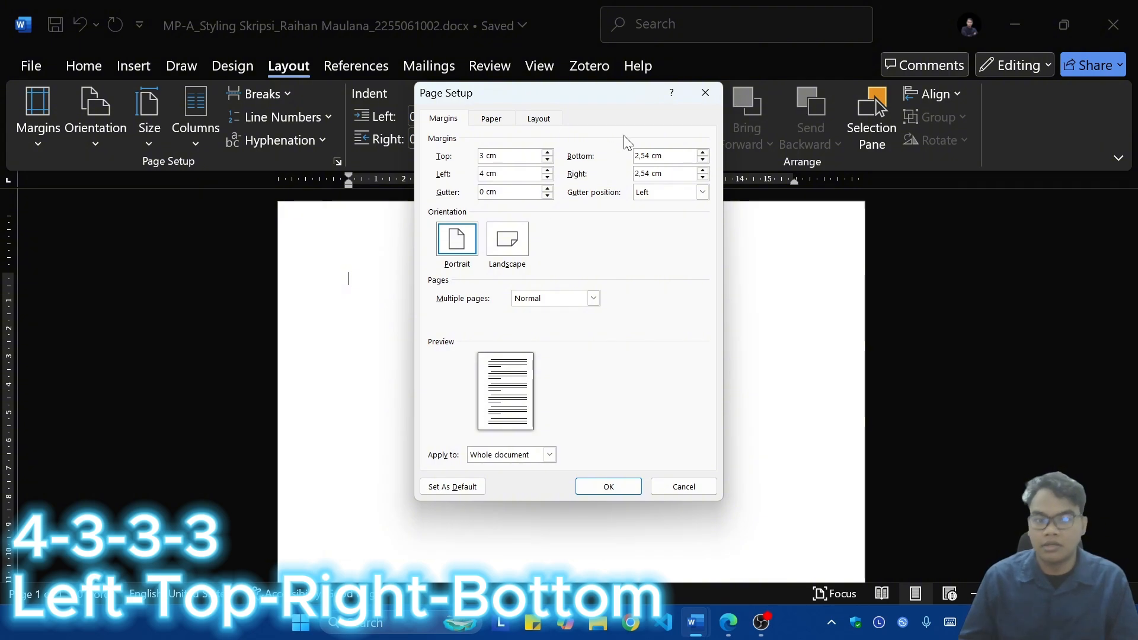
Step: Set the bottom and right margins to 3 cm with portrait orientation and apply the page setup to the whole document
{"action": "left_click", "coordinate": [658, 149]}
{"action": "scroll", "coordinate": [656, 149], "scroll_direction": "down", "scroll_amount": 2}
{"action": "double_click", "coordinate": [656, 150]}
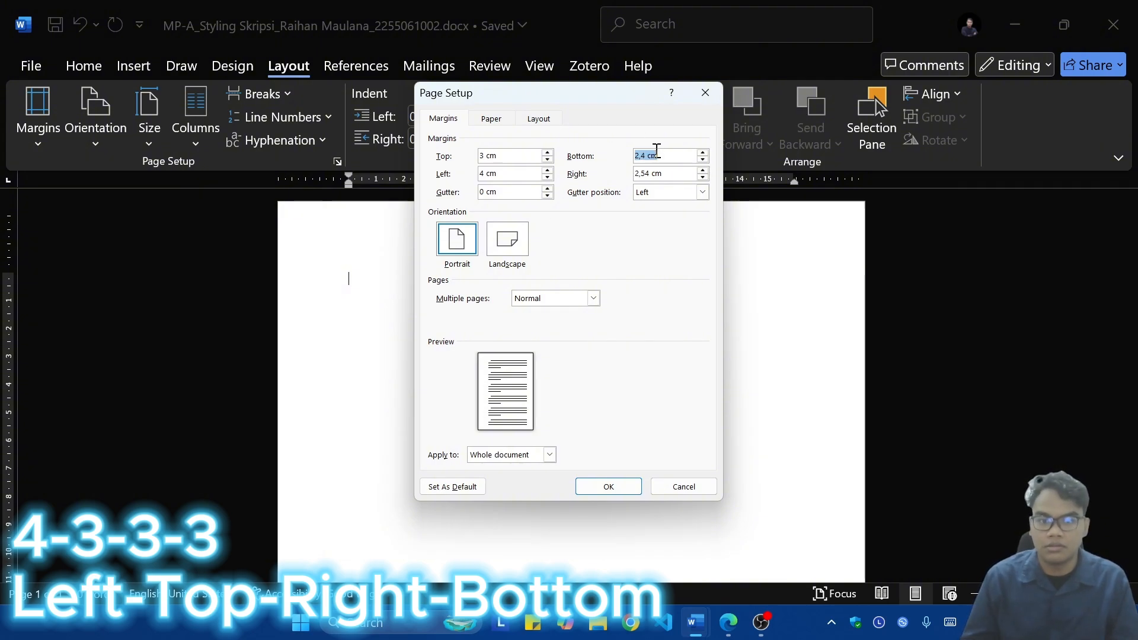
{"action": "left_click", "coordinate": [651, 190]}
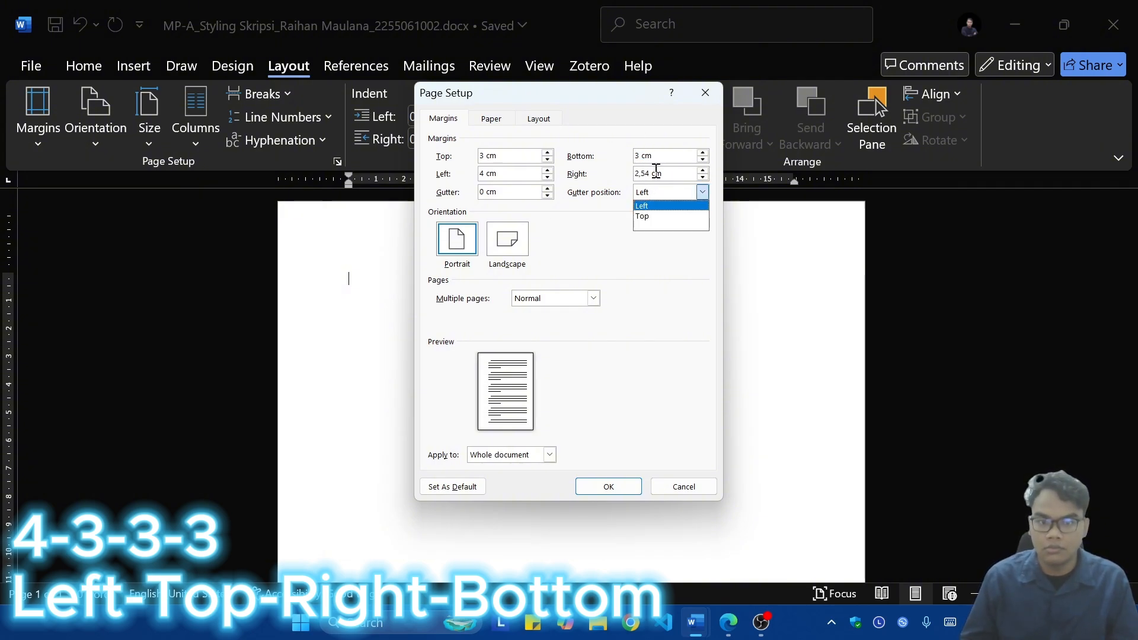
{"action": "left_click", "coordinate": [654, 172]}
{"action": "key", "text": "BackSpace"}
{"action": "key", "text": "BackSpace"}
{"action": "key", "text": "BackSpace"}
{"action": "key", "text": "BackSpace"}
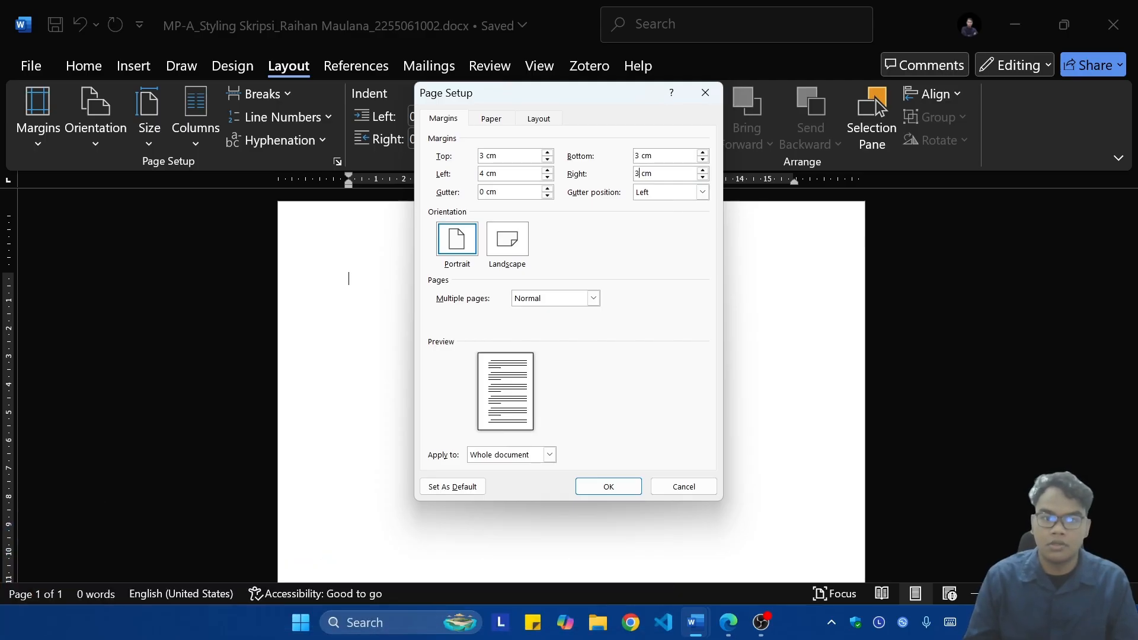
{"action": "left_click", "coordinate": [456, 240]}
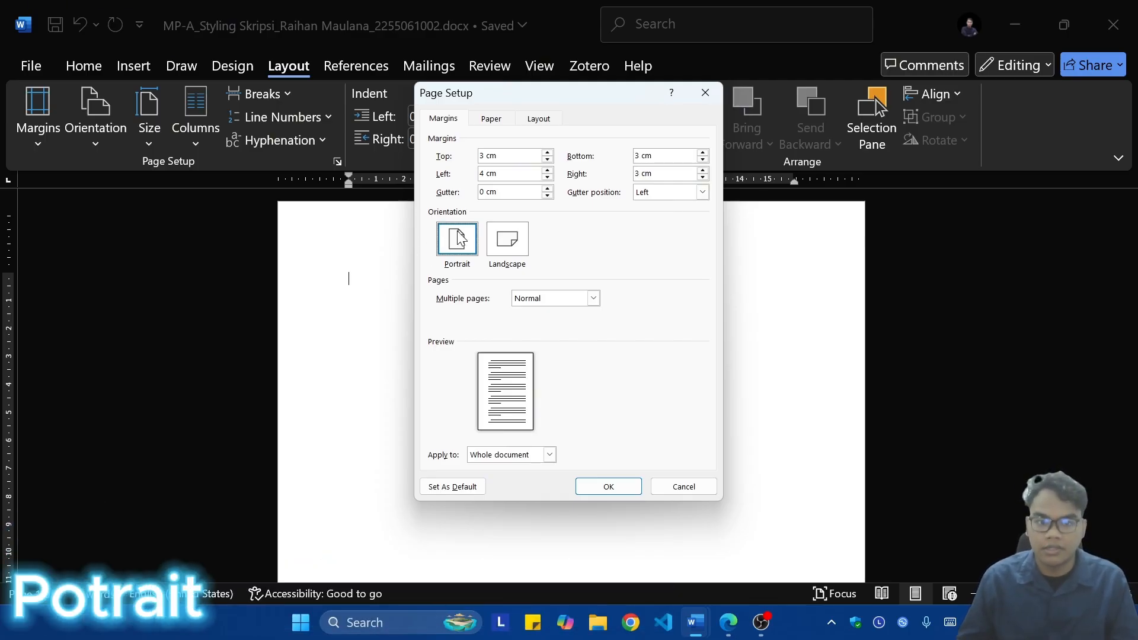
{"action": "left_click", "coordinate": [608, 487]}
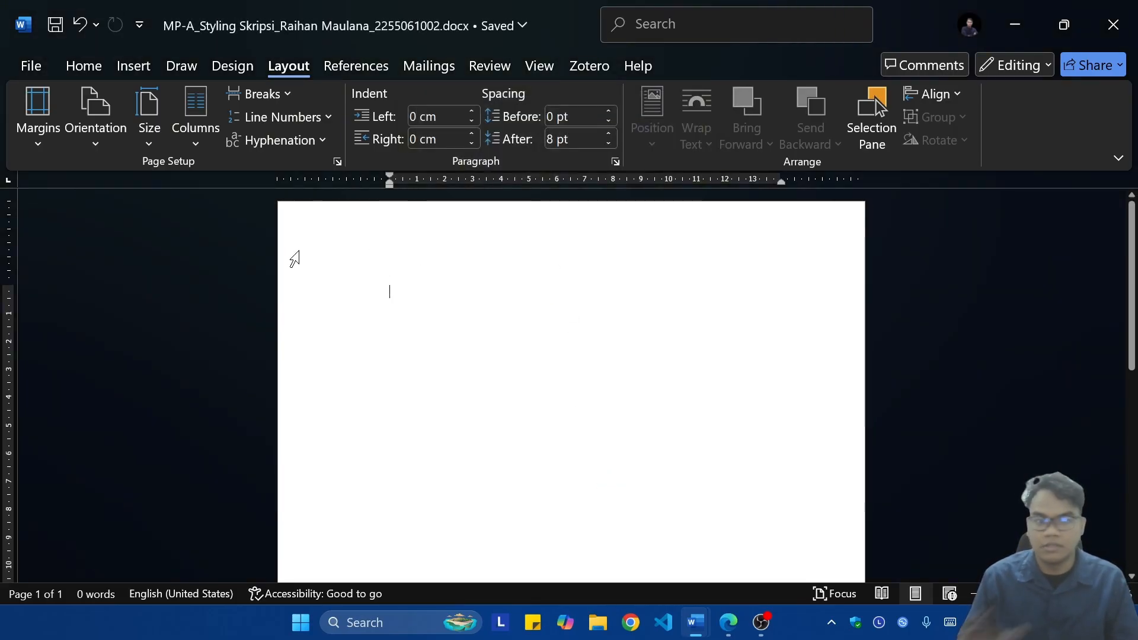
Step: Paste the thesis outline from Cover to DAFTAR PUSTAKA and insert a next-page section break before ABSTRAK
{"action": "left_click", "coordinate": [77, 66]}
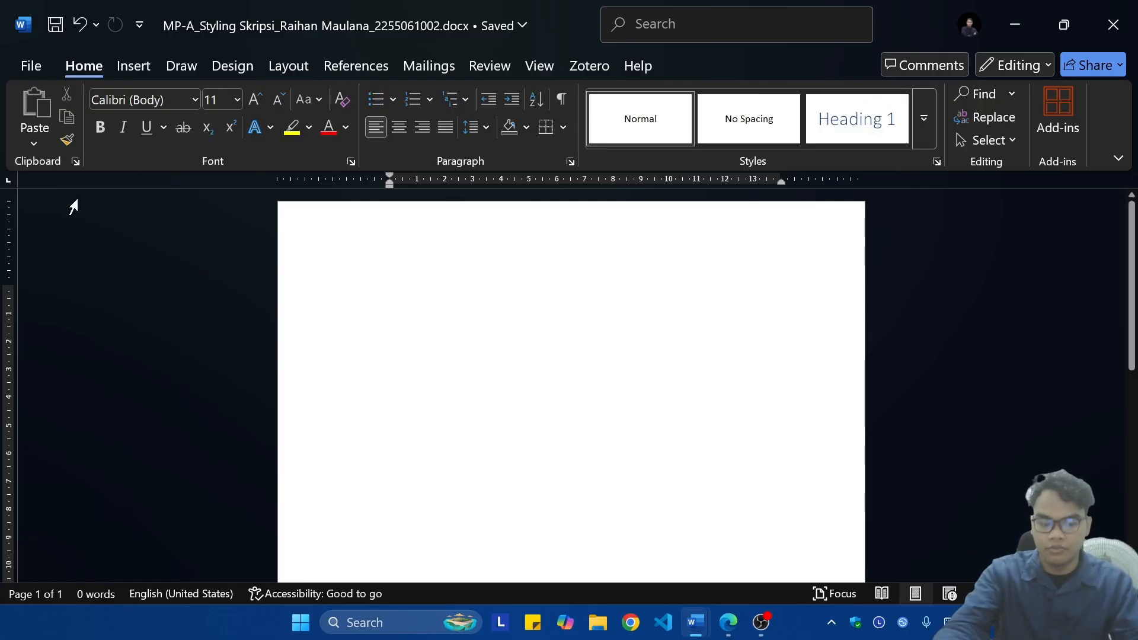
{"action": "type", "text": "Cover ABSTRAK ABSTRACT DAFTAR ISI DAFTAR TABEL DAFTAR GAMBAR PENDAHULUAN TINJAUAN PUSTAKA METODE PENELITIAN HASIL DAN PEMBAHASAN SIMPULAN DAN SARAN DAFTAR PUSTAKA"}
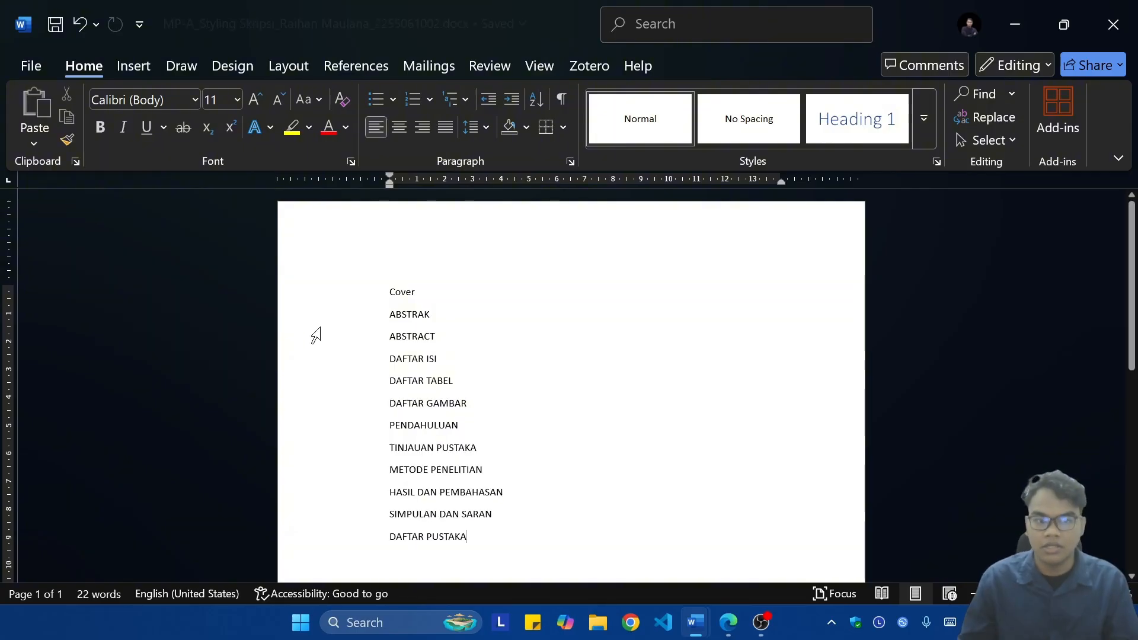
{"action": "left_click", "coordinate": [510, 297]}
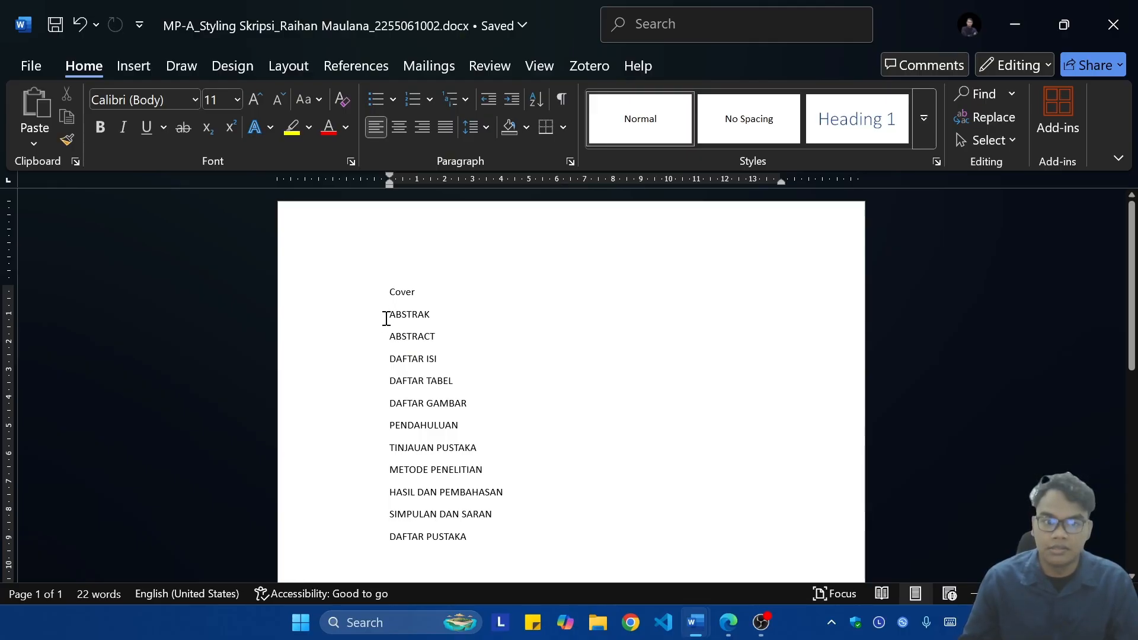
{"action": "left_click", "coordinate": [276, 64]}
{"action": "left_click", "coordinate": [288, 92]}
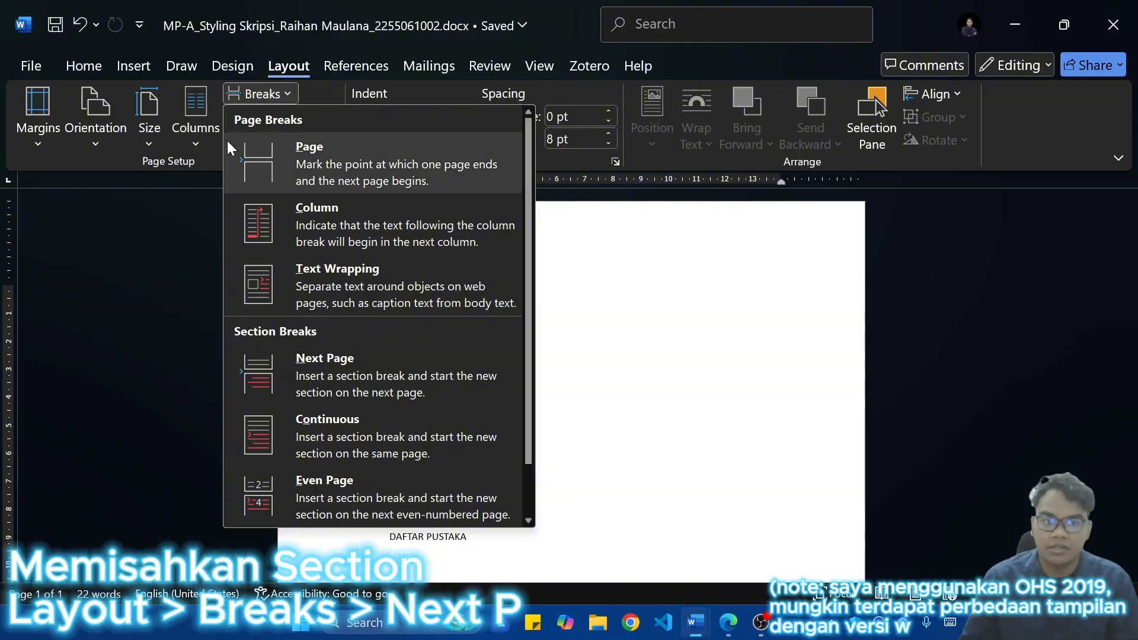
{"action": "left_click", "coordinate": [288, 370]}
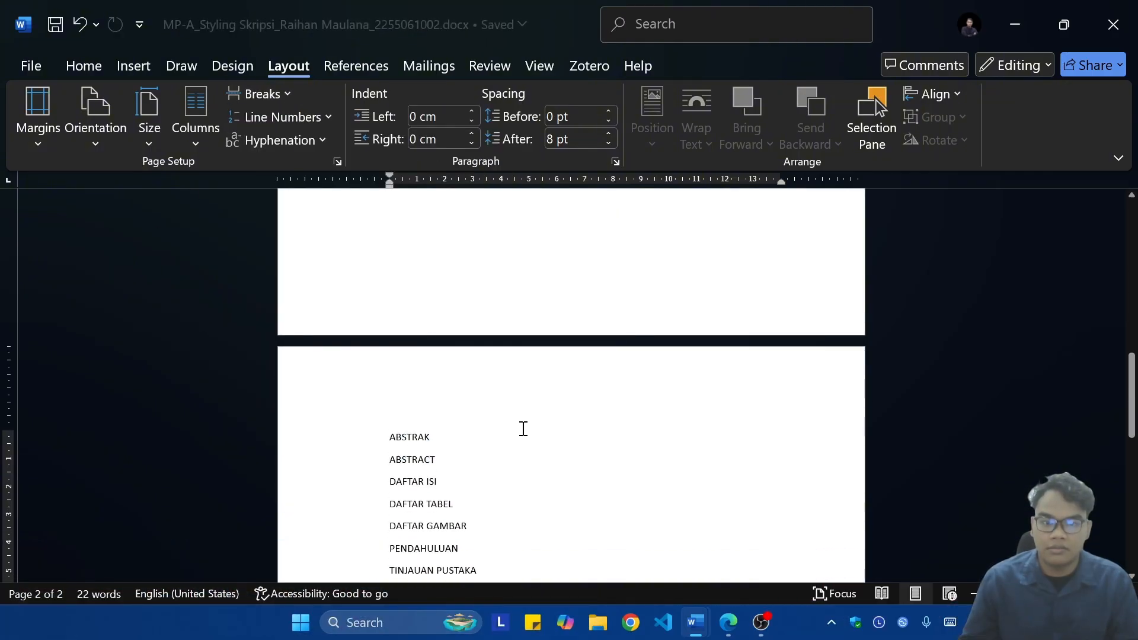
Step: Examine the header and footer section labels on the cover and ABSTRAK pages, and return to the body text
{"action": "double_click", "coordinate": [570, 317]}
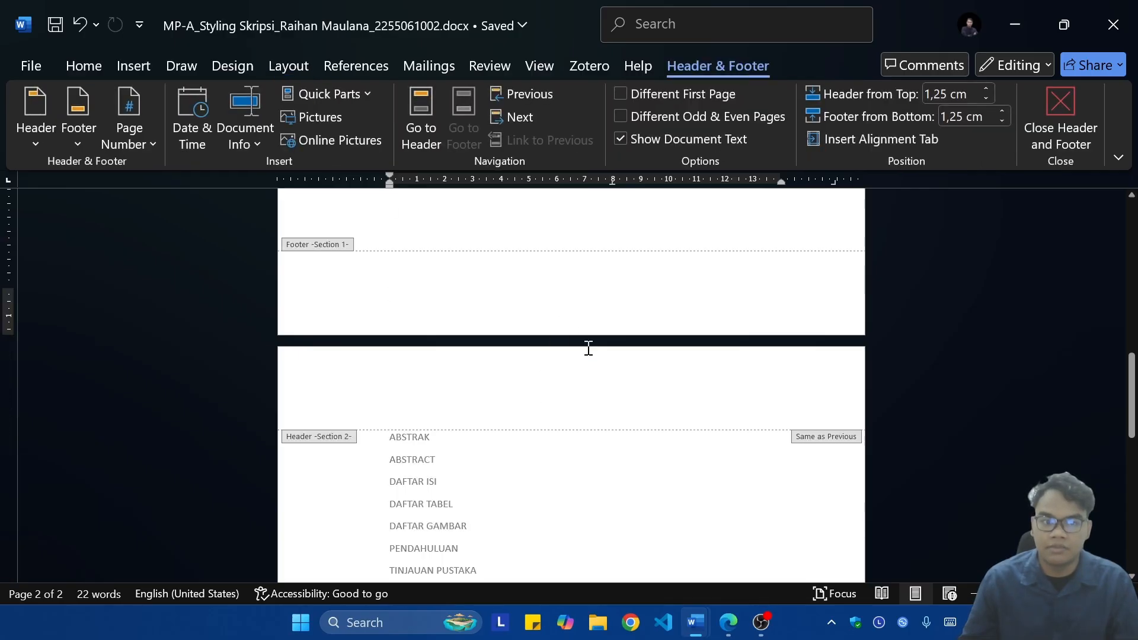
{"action": "scroll", "coordinate": [593, 355], "scroll_direction": "up", "scroll_amount": 10}
{"action": "scroll", "coordinate": [465, 338], "scroll_direction": "down", "scroll_amount": 10}
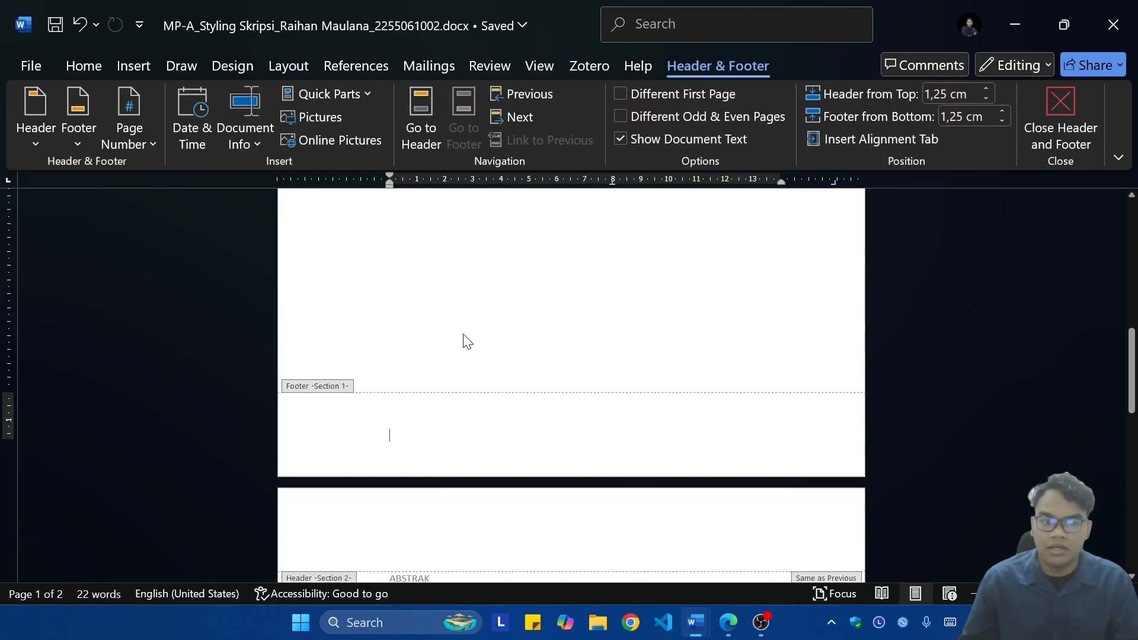
{"action": "scroll", "coordinate": [347, 353], "scroll_direction": "down", "scroll_amount": 1}
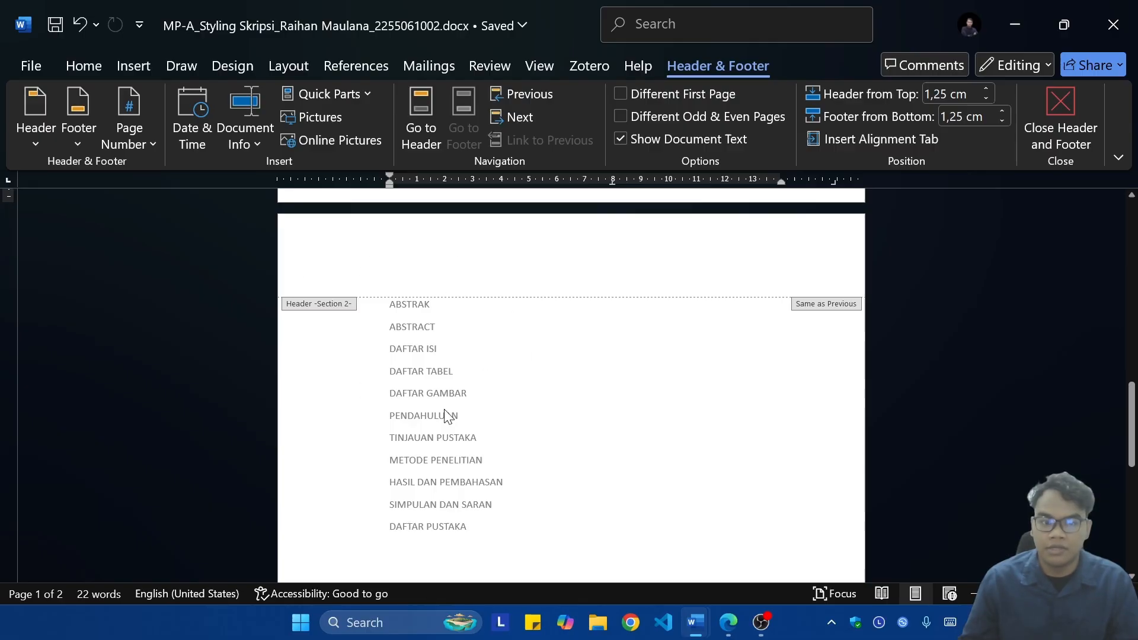
{"action": "double_click", "coordinate": [511, 405]}
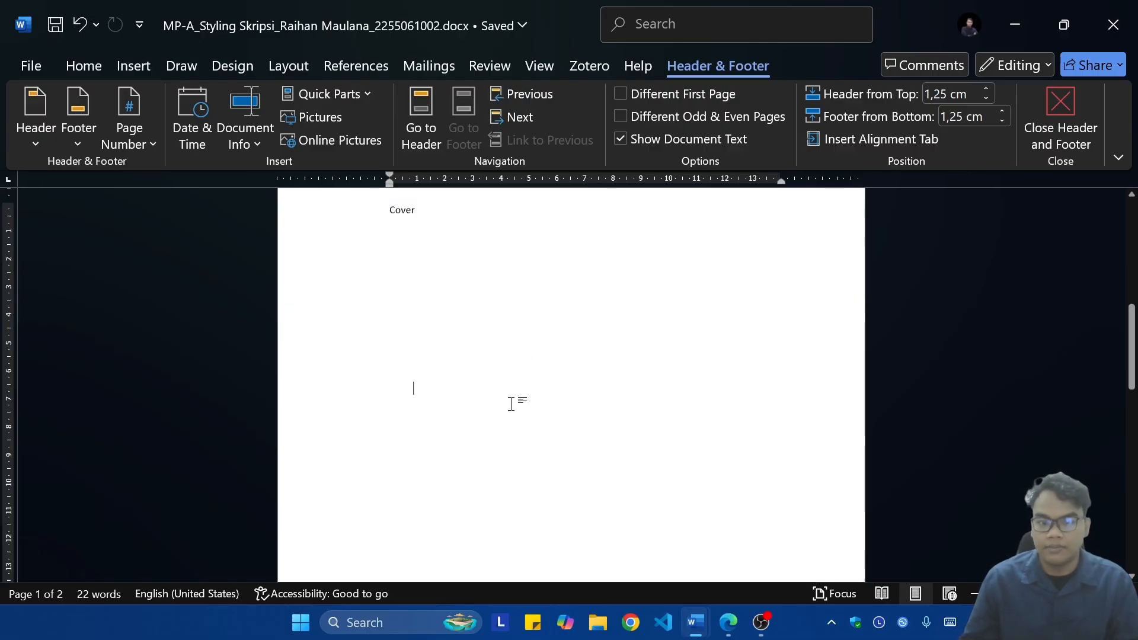
{"action": "scroll", "coordinate": [580, 375], "scroll_direction": "down", "scroll_amount": 10}
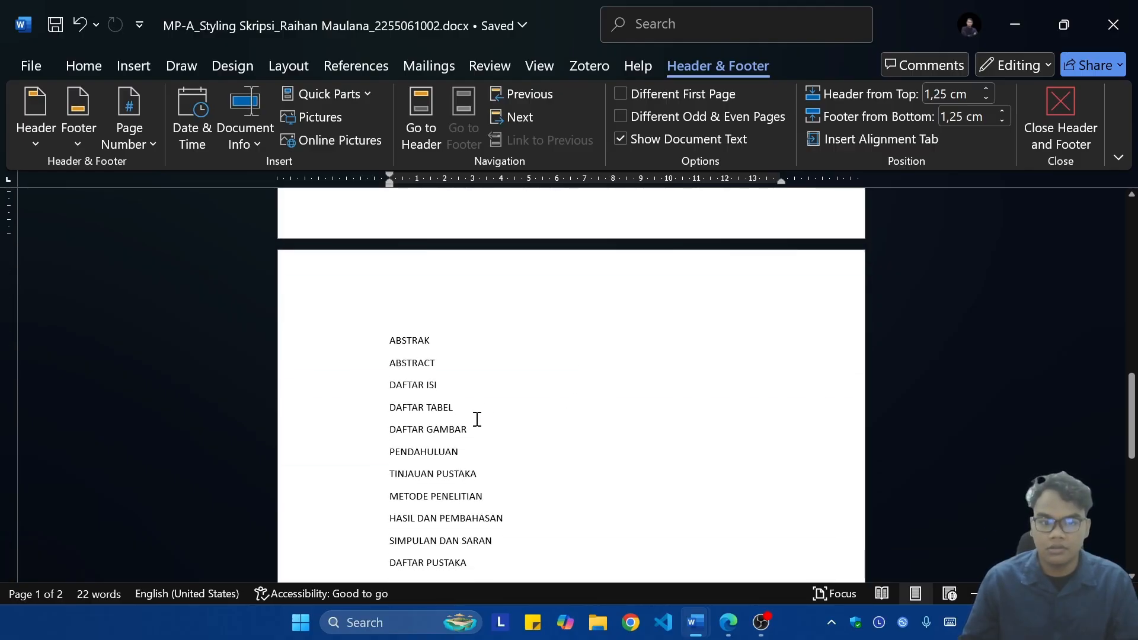
{"action": "left_click", "coordinate": [452, 396]}
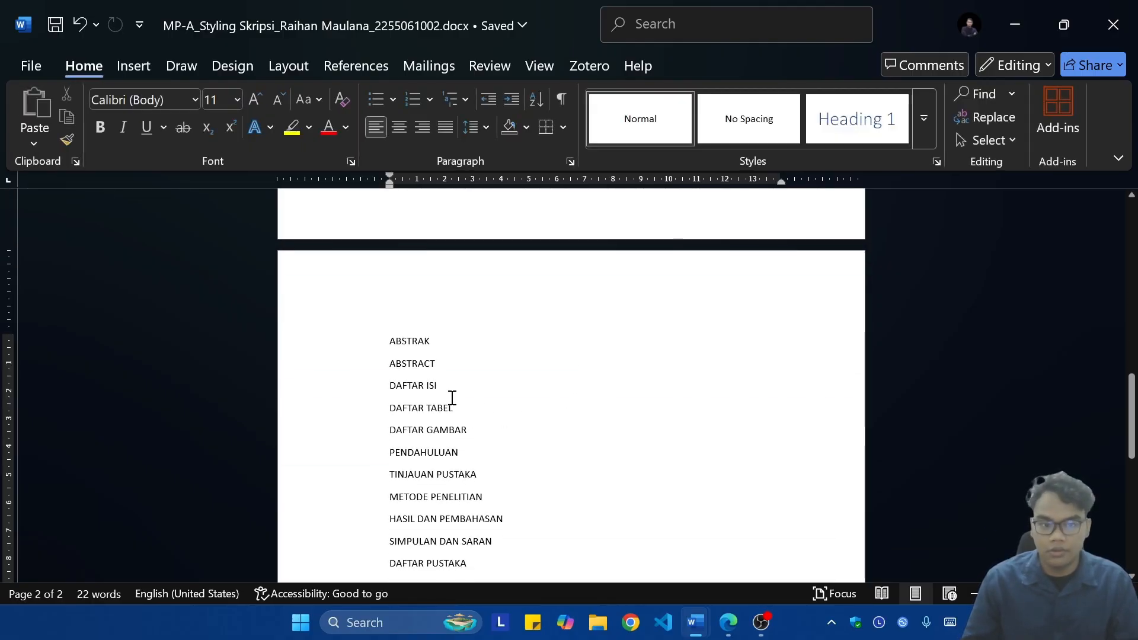
{"action": "scroll", "coordinate": [452, 395], "scroll_direction": "up", "scroll_amount": 5}
{"action": "scroll", "coordinate": [449, 399], "scroll_direction": "down", "scroll_amount": 8}
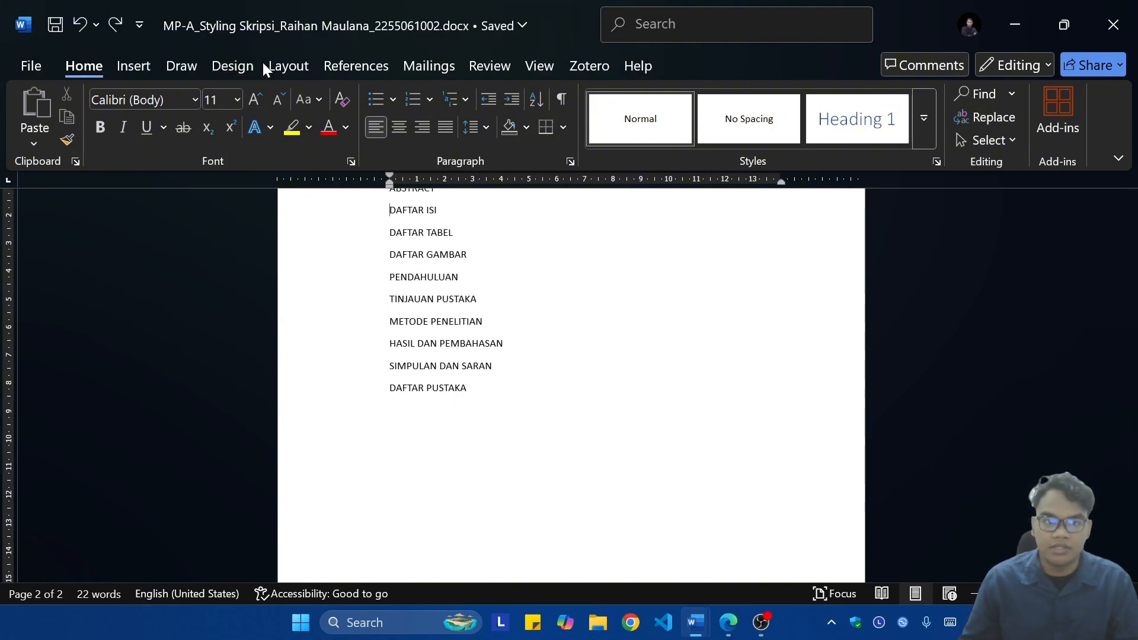
Step: Insert a next-page section break before PENDAHULUAN
{"action": "scroll", "coordinate": [443, 426], "scroll_direction": "up", "scroll_amount": 2}
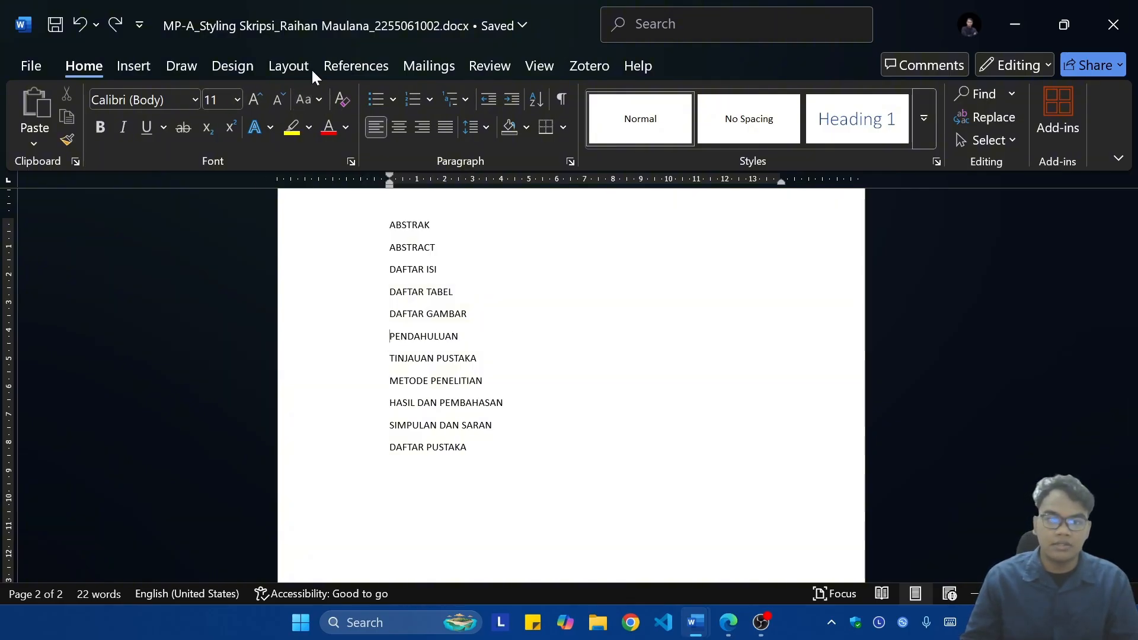
{"action": "left_click", "coordinate": [290, 66]}
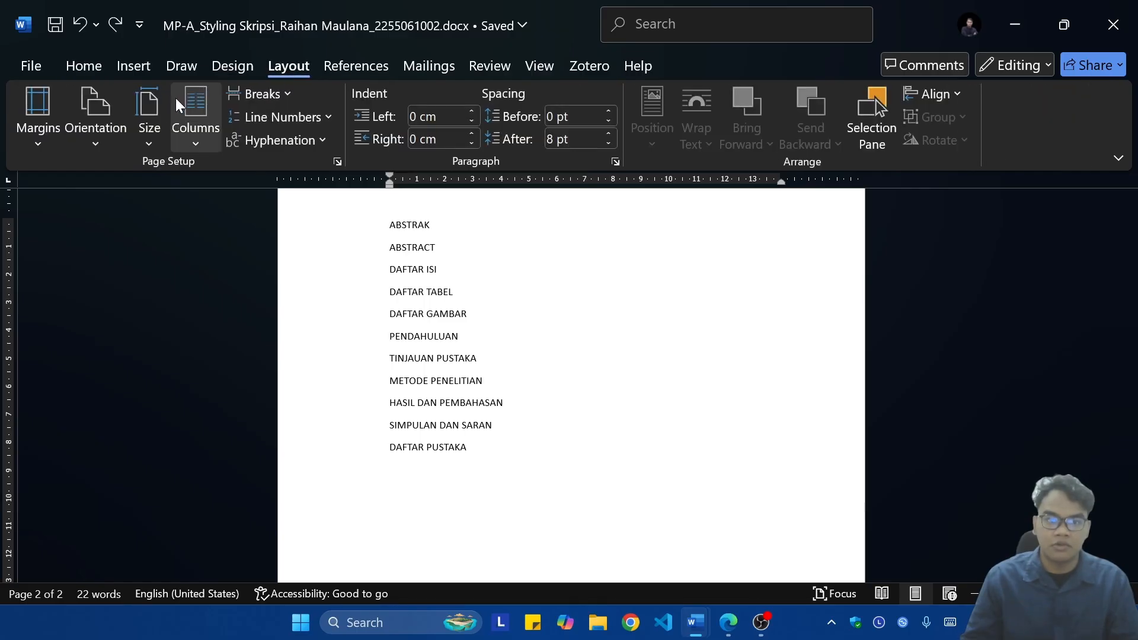
{"action": "left_click", "coordinate": [261, 94]}
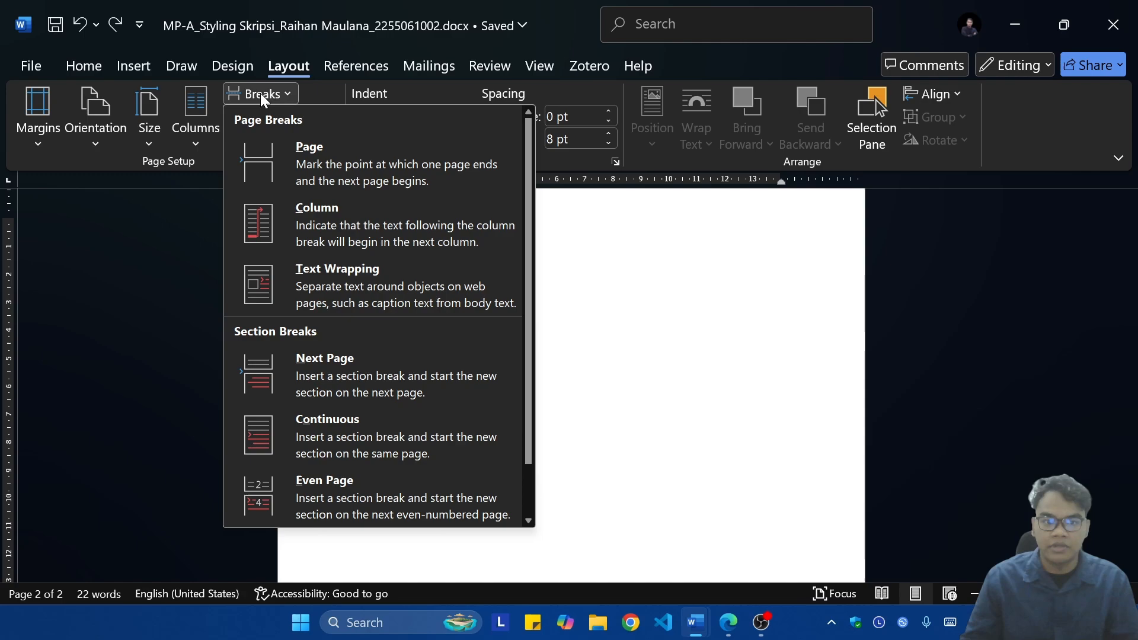
{"action": "left_click", "coordinate": [278, 356]}
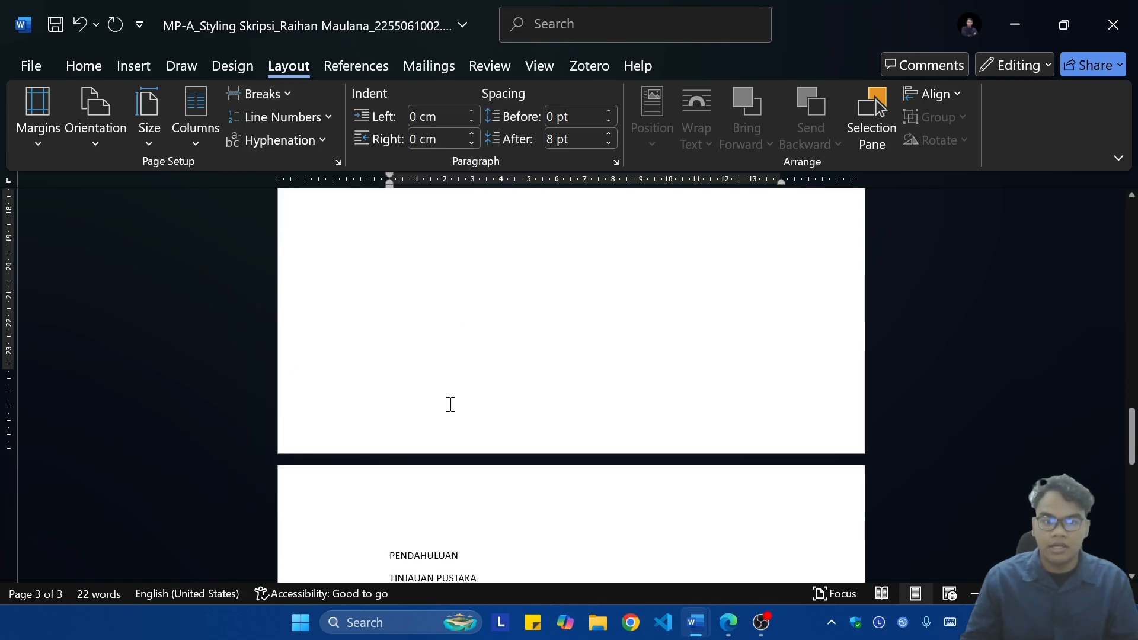
Step: Examine the header and footer section labels across the Cover, ABSTRAK and PENDAHULUAN pages, and leave header and footer editing
{"action": "double_click", "coordinate": [453, 412]}
{"action": "scroll", "coordinate": [498, 400], "scroll_direction": "down", "scroll_amount": 3}
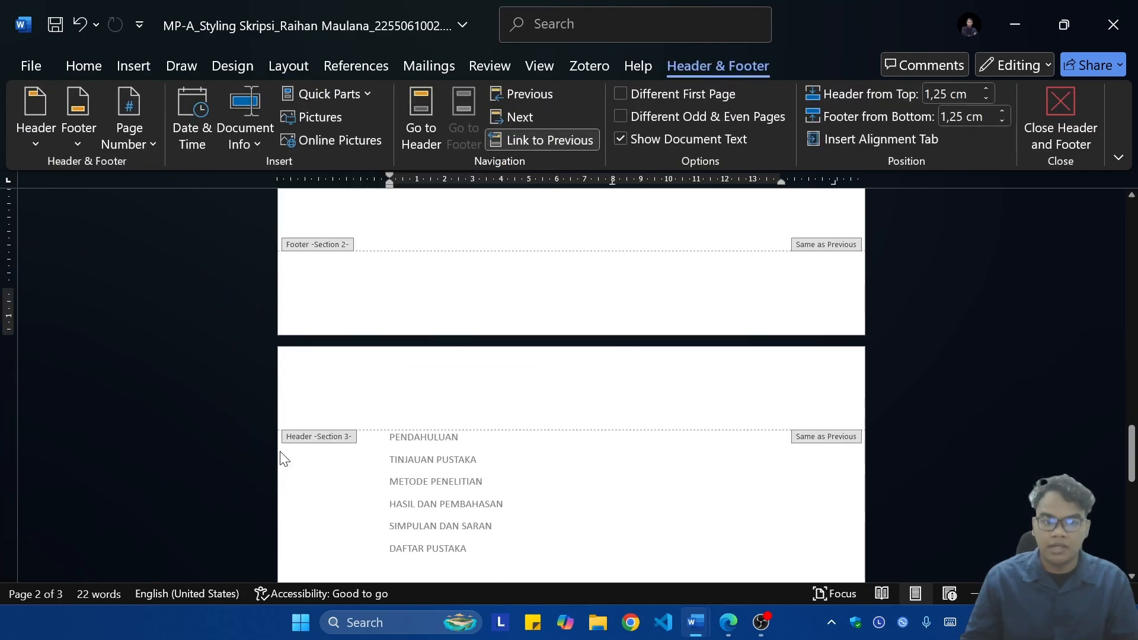
{"action": "scroll", "coordinate": [546, 463], "scroll_direction": "up", "scroll_amount": 10}
{"action": "scroll", "coordinate": [616, 465], "scroll_direction": "up", "scroll_amount": 10}
{"action": "scroll", "coordinate": [617, 468], "scroll_direction": "down", "scroll_amount": 5}
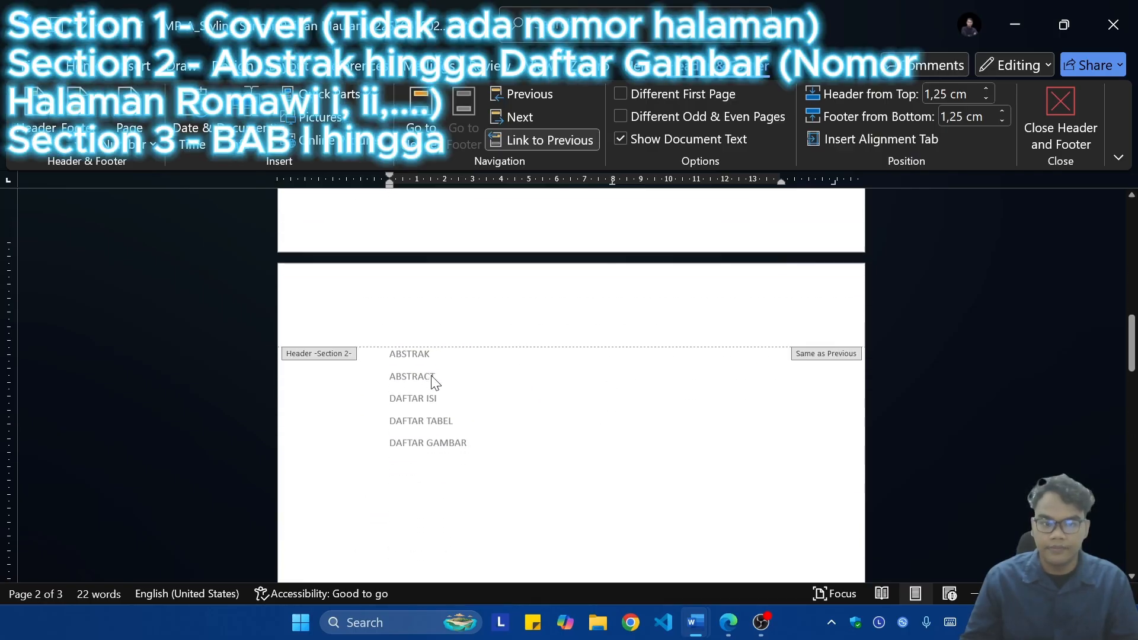
{"action": "scroll", "coordinate": [438, 377], "scroll_direction": "up", "scroll_amount": 2}
{"action": "scroll", "coordinate": [653, 429], "scroll_direction": "down", "scroll_amount": 10}
{"action": "scroll", "coordinate": [610, 415], "scroll_direction": "up", "scroll_amount": 9}
{"action": "key", "text": "Escape"}
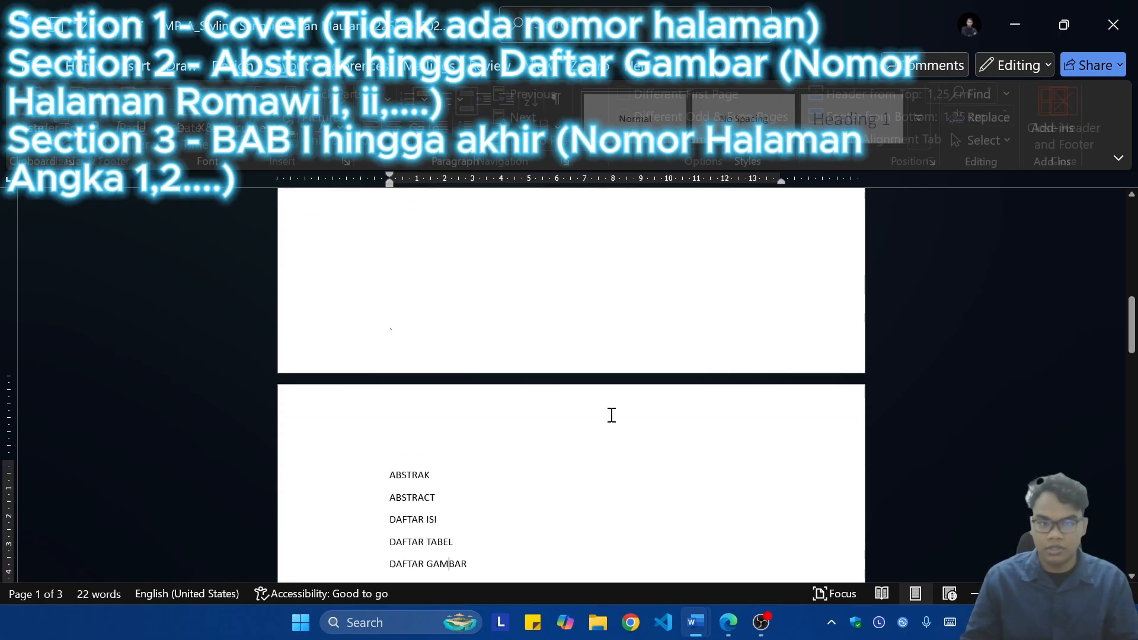
Step: Delete the word Cover from the first page of the document
{"action": "scroll", "coordinate": [659, 323], "scroll_direction": "up", "scroll_amount": 8}
{"action": "scroll", "coordinate": [652, 324], "scroll_direction": "up", "scroll_amount": 1}
{"action": "left_click", "coordinate": [453, 301]}
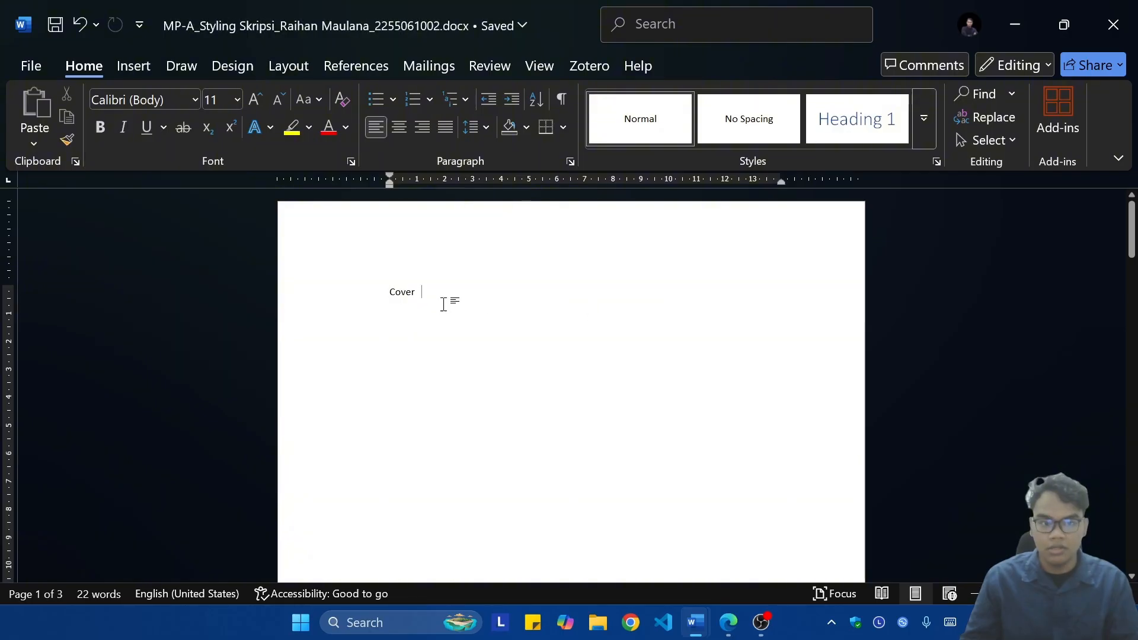
{"action": "key", "text": "BackSpace"}
{"action": "key", "text": "BackSpace"}
{"action": "key", "text": "BackSpace"}
{"action": "key", "text": "BackSpace"}
{"action": "key", "text": "BackSpace"}
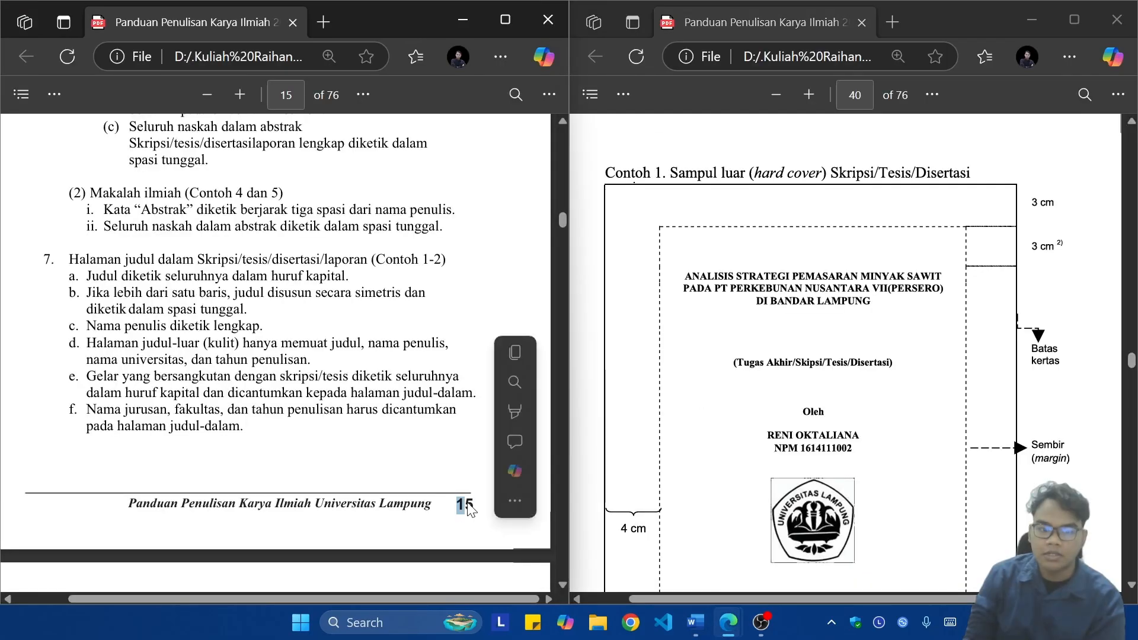
Step: Switch to the thesis guideline PDF in Edge and examine the title page rules on page 15 and the hard cover example on page 40
{"action": "left_click", "coordinate": [468, 508]}
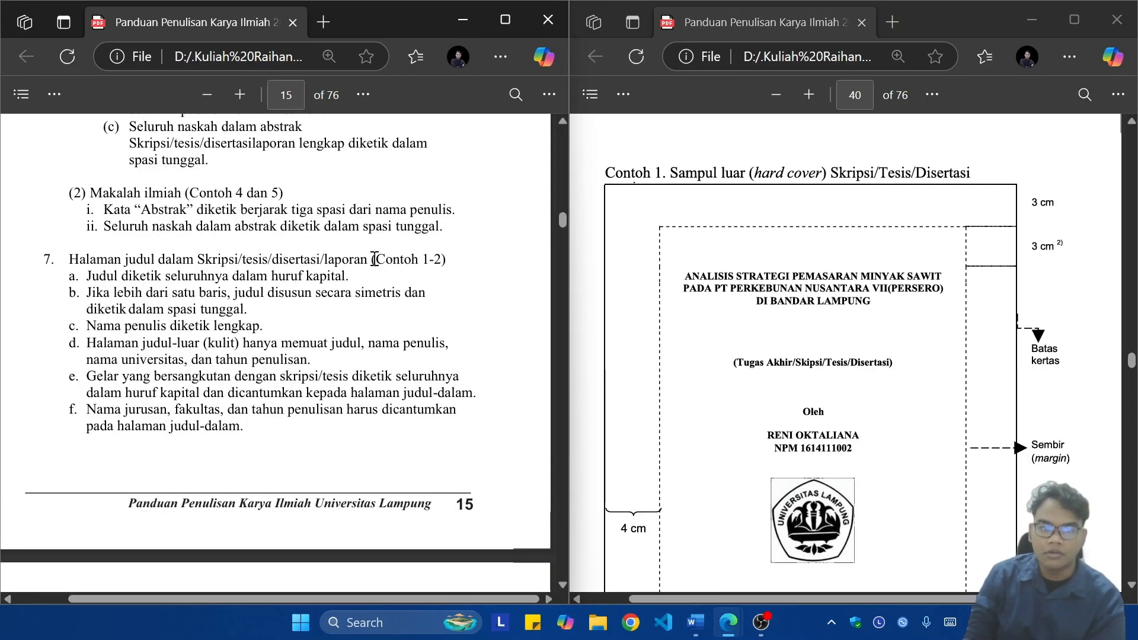
{"action": "left_click_drag", "start_coordinate": [82, 275], "coordinate": [361, 294]}
{"action": "left_click", "coordinate": [134, 299]}
{"action": "left_click_drag", "start_coordinate": [223, 303], "coordinate": [270, 347]}
{"action": "left_click", "coordinate": [173, 319]}
{"action": "left_click", "coordinate": [247, 343]}
{"action": "left_click", "coordinate": [225, 348]}
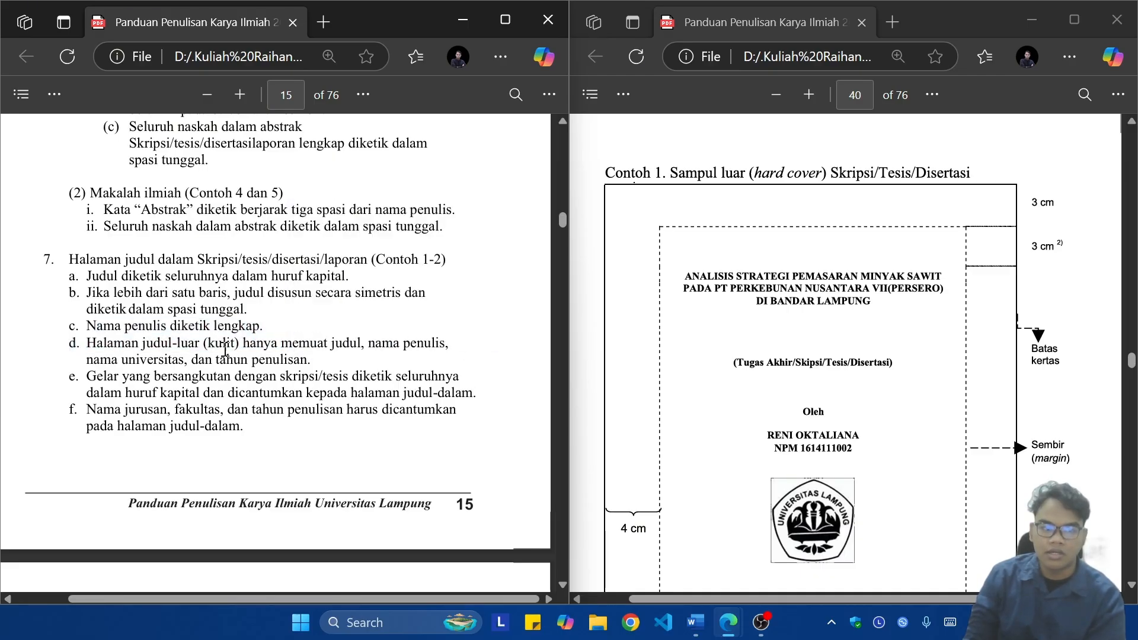
{"action": "left_click_drag", "start_coordinate": [198, 344], "coordinate": [432, 344]}
{"action": "left_click", "coordinate": [234, 388]}
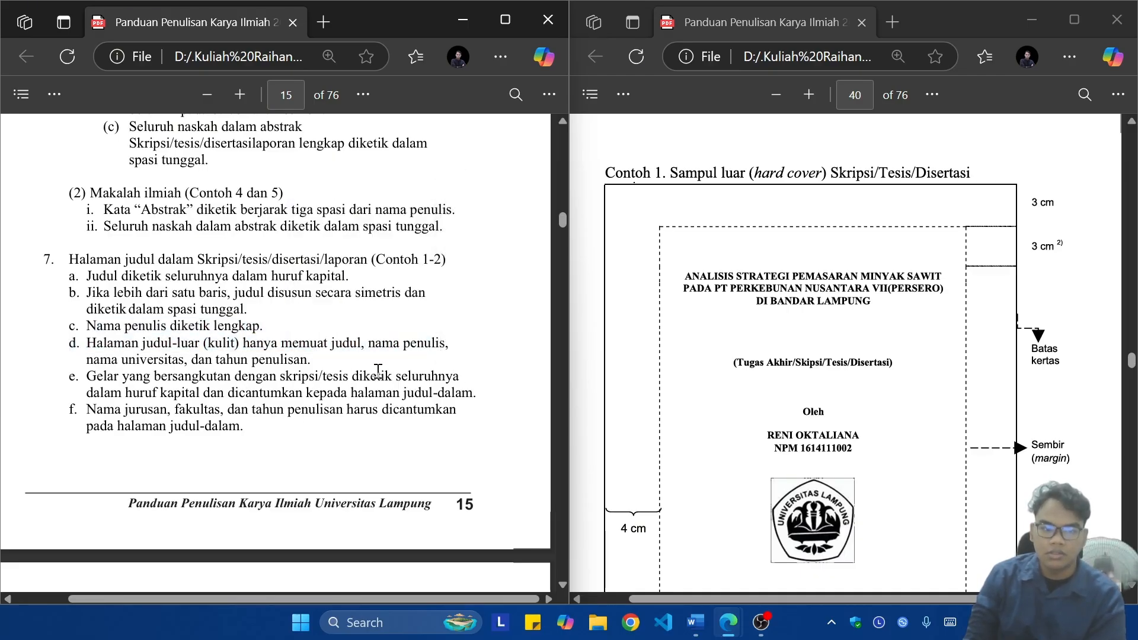
{"action": "scroll", "coordinate": [901, 320], "scroll_direction": "down", "scroll_amount": 3}
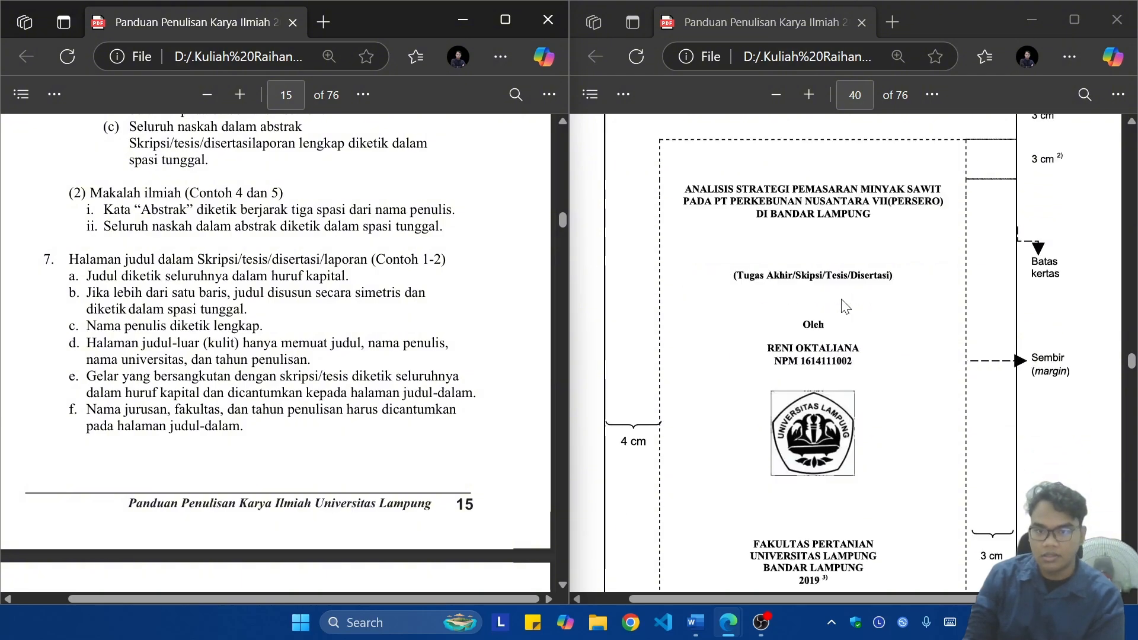
{"action": "scroll", "coordinate": [901, 320], "scroll_direction": "up", "scroll_amount": 2}
{"action": "scroll", "coordinate": [901, 323], "scroll_direction": "down", "scroll_amount": 2}
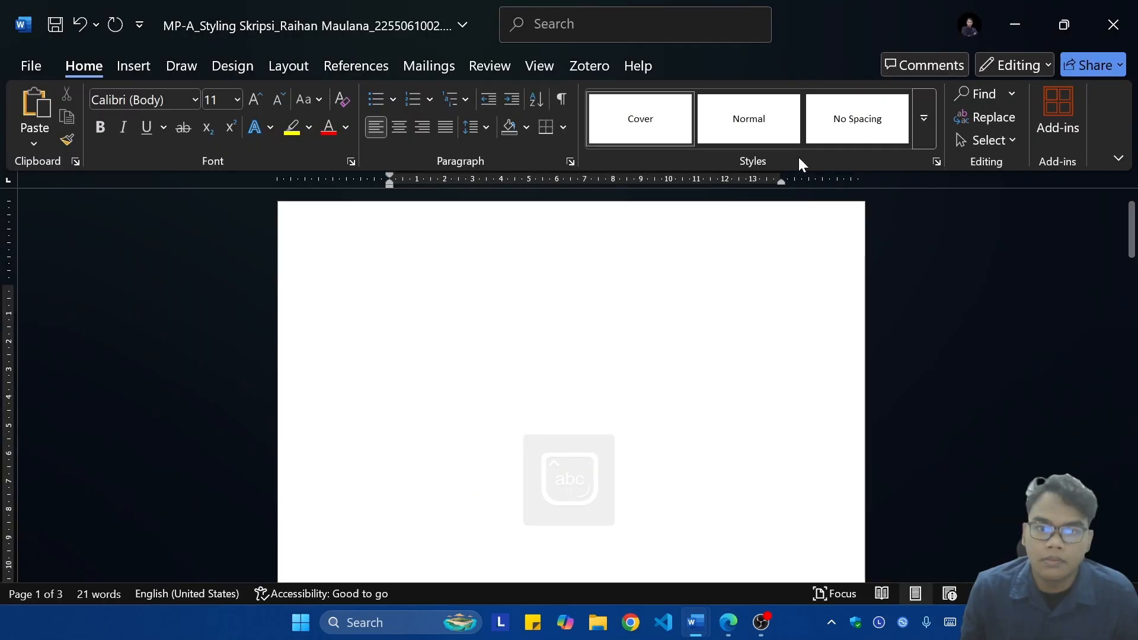
Step: Switch to Word and format the Cover style as Times New Roman, 12 pt, bold and centred
{"action": "right_click", "coordinate": [634, 132]}
{"action": "left_click", "coordinate": [729, 181]}
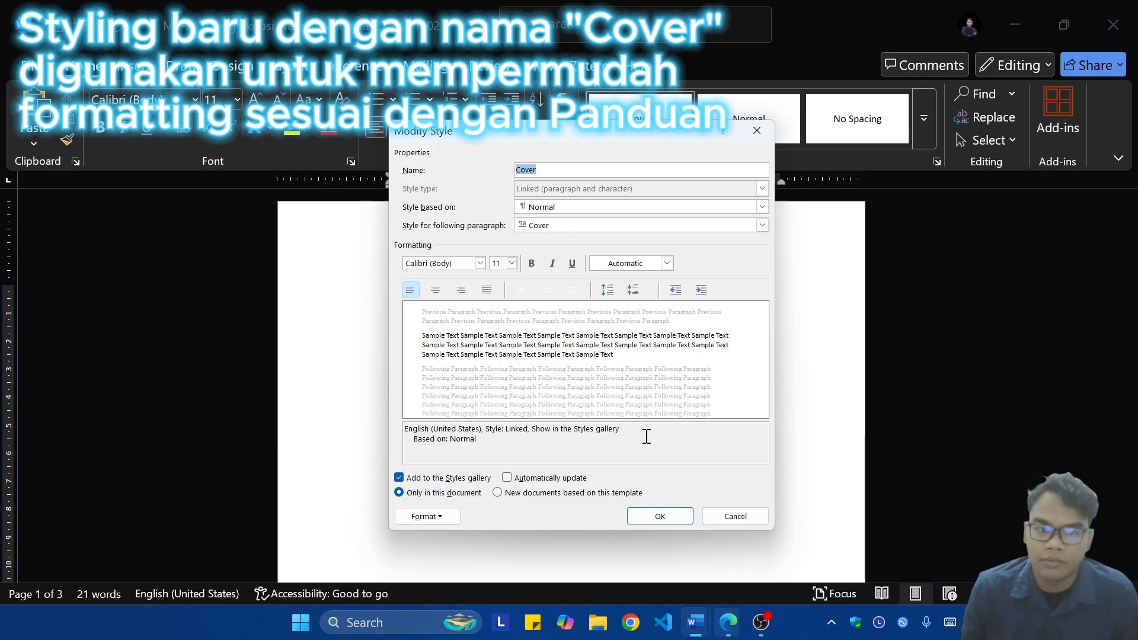
{"action": "left_click", "coordinate": [448, 263]}
{"action": "type", "text": "Times New Roman"}
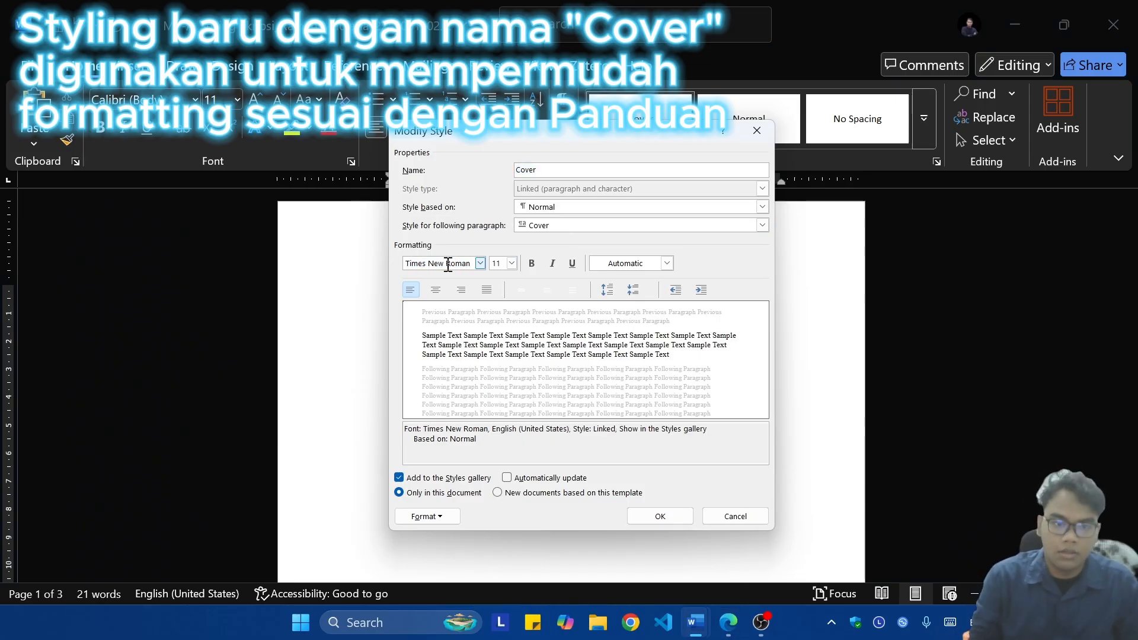
{"action": "double_click", "coordinate": [497, 263]}
{"action": "type", "text": "12"}
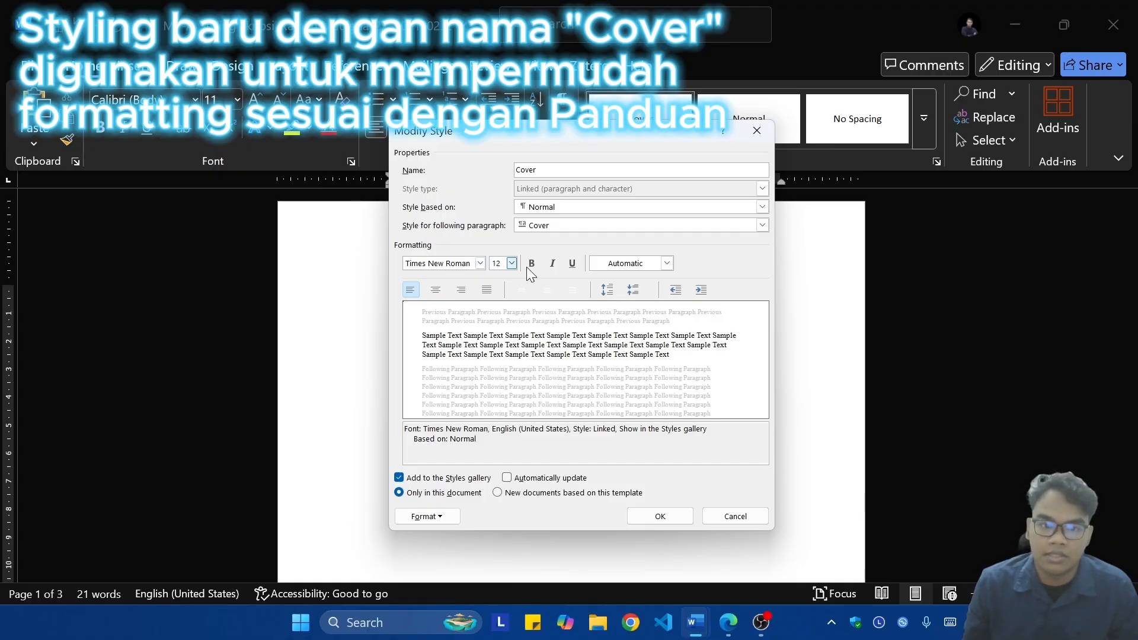
{"action": "left_click", "coordinate": [532, 263]}
{"action": "left_click", "coordinate": [435, 289]}
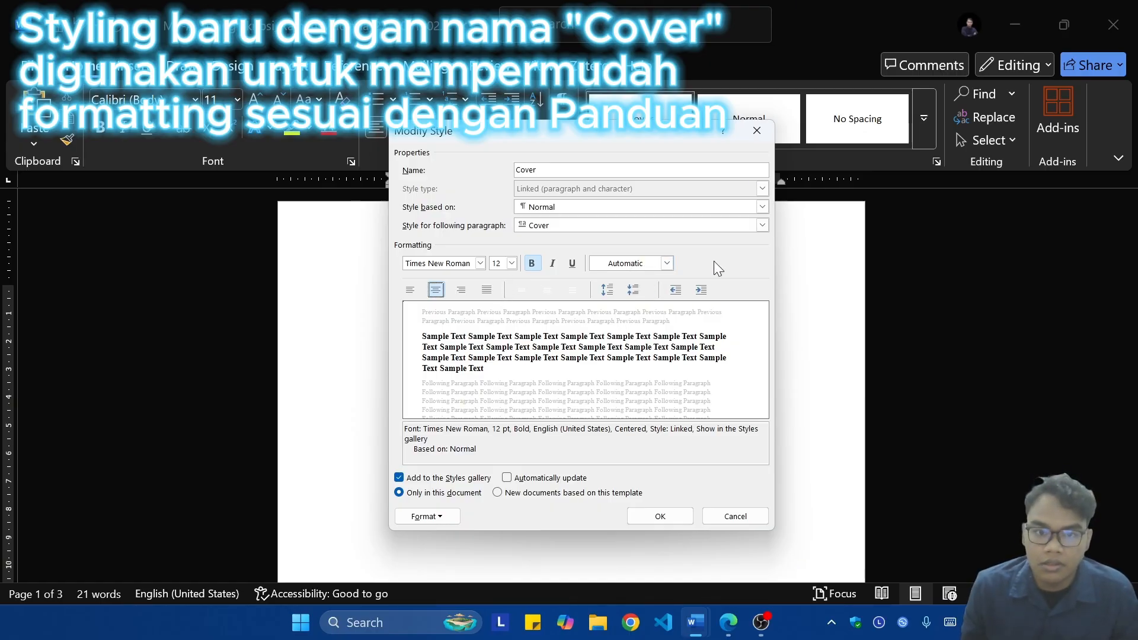
{"action": "left_click", "coordinate": [652, 513]}
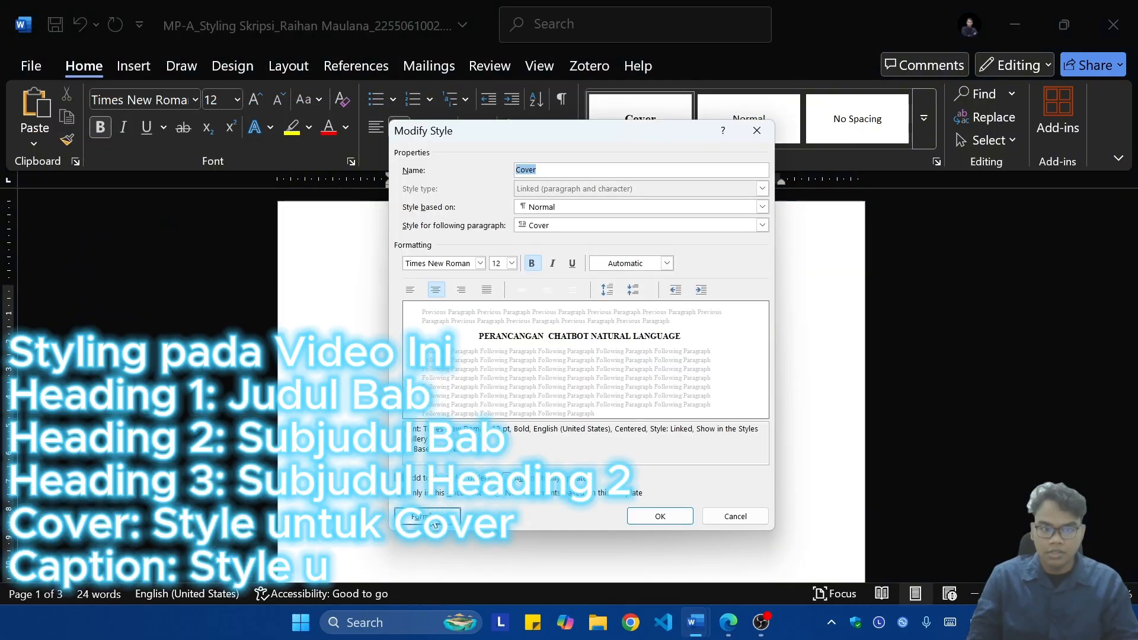
Step: Set the Cover style's paragraph line spacing to Single
{"action": "left_click", "coordinate": [425, 516]}
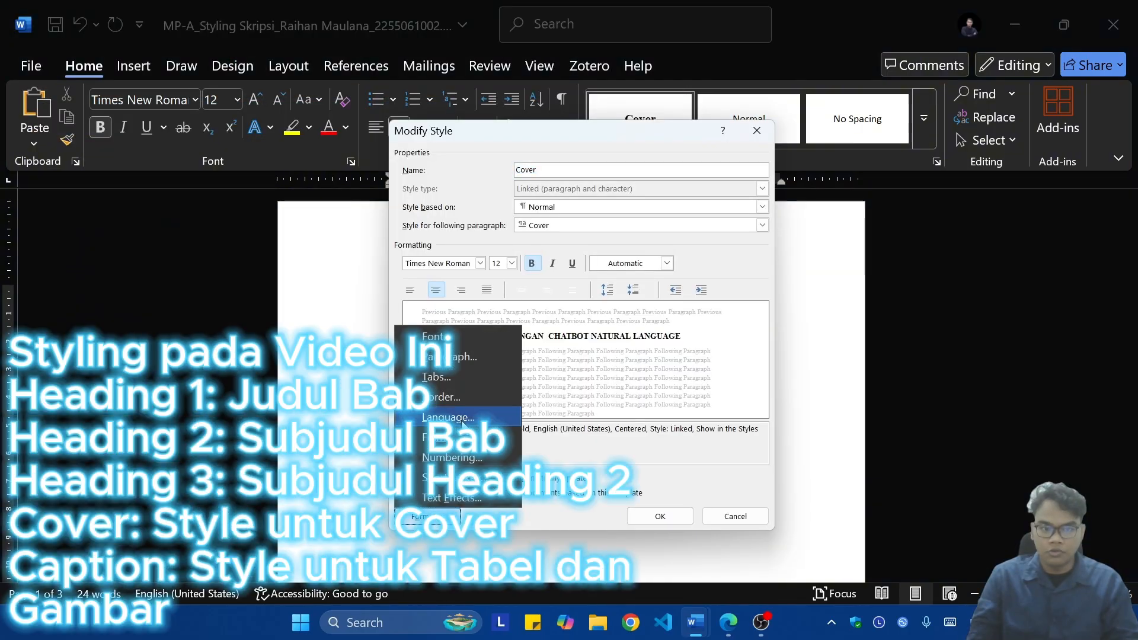
{"action": "left_click", "coordinate": [467, 357]}
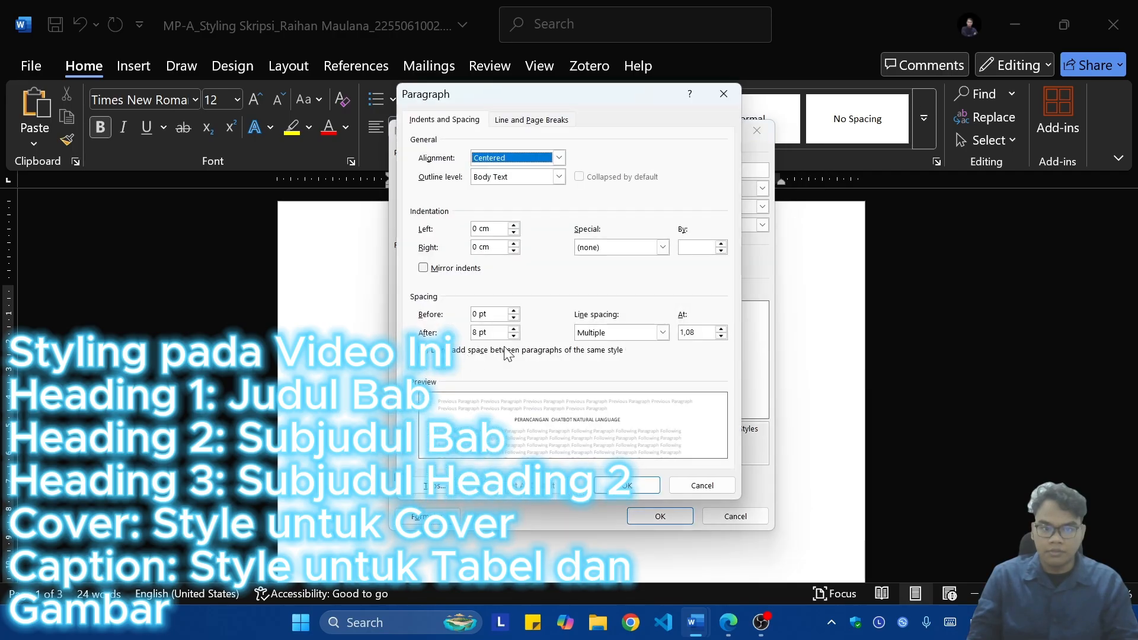
{"action": "left_click", "coordinate": [662, 333]}
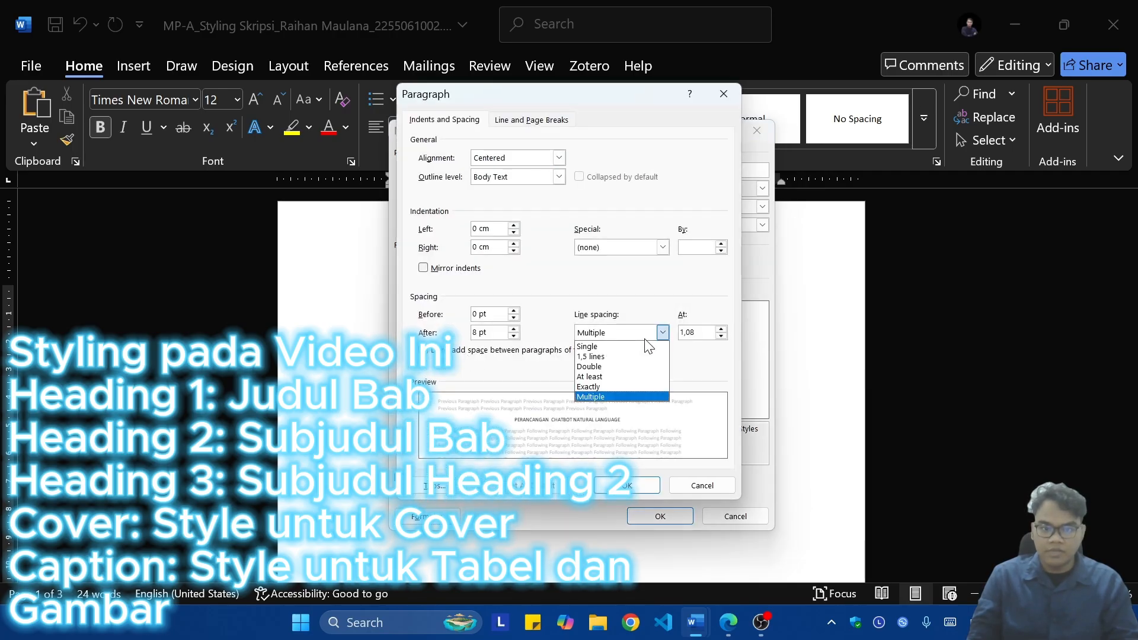
{"action": "left_click", "coordinate": [609, 346]}
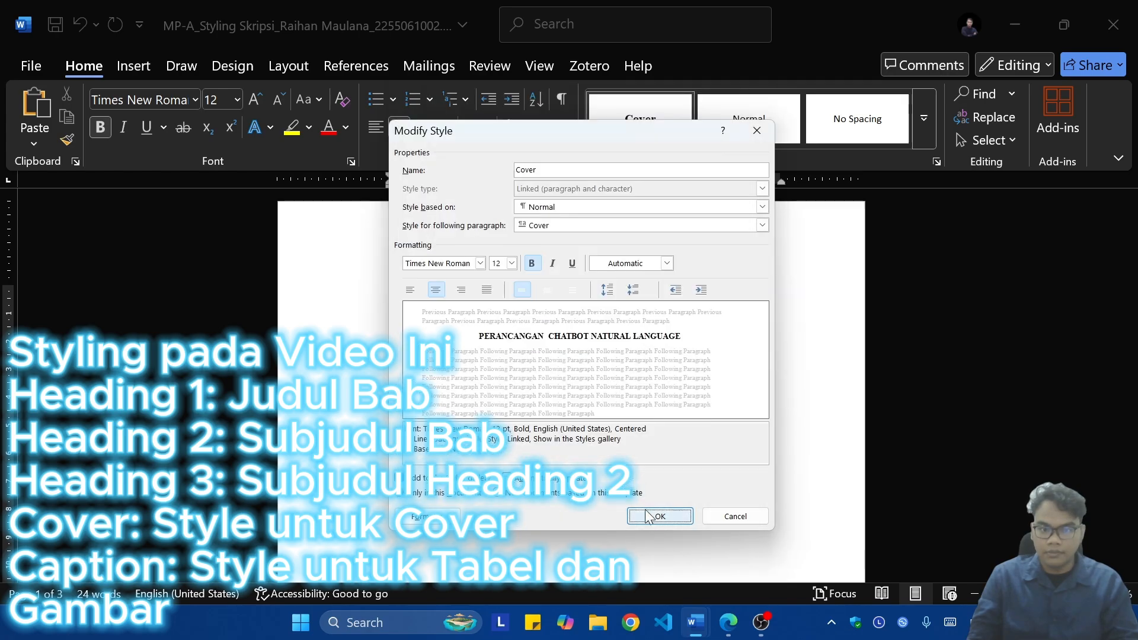
{"action": "left_click", "coordinate": [658, 516]}
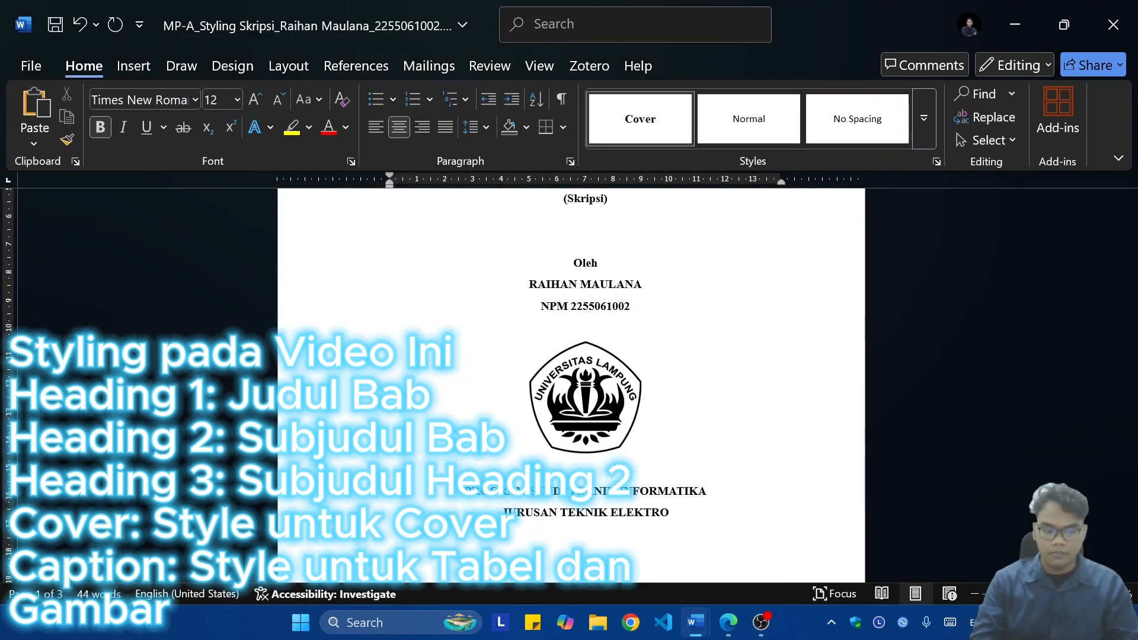
{"action": "scroll", "coordinate": [670, 341], "scroll_direction": "down", "scroll_amount": 5}
{"action": "scroll", "coordinate": [670, 343], "scroll_direction": "up", "scroll_amount": 10}
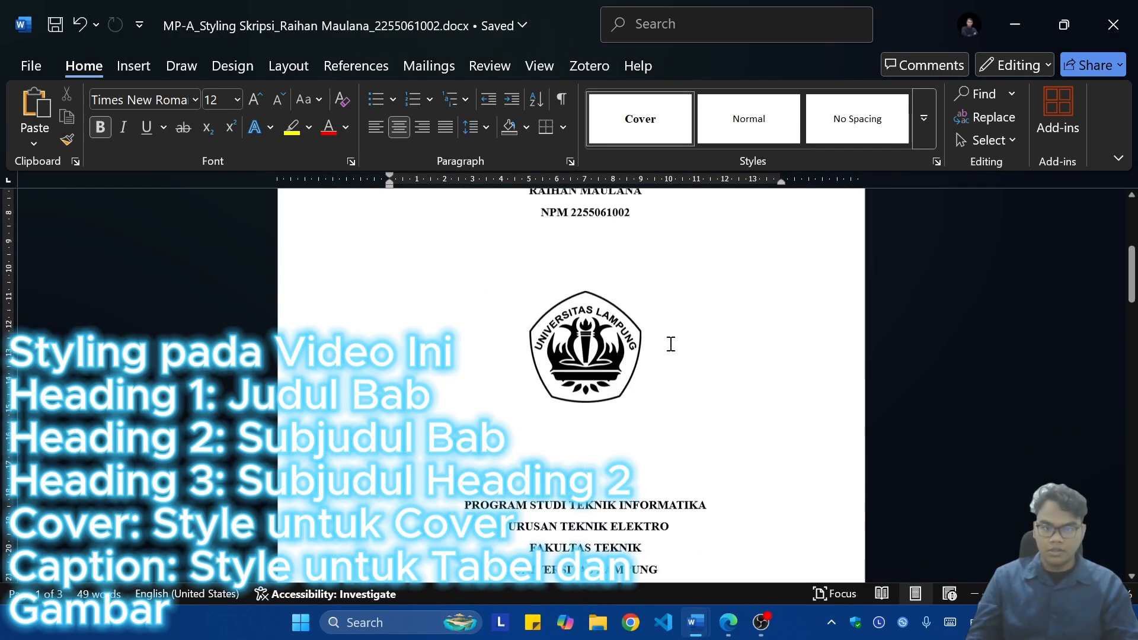
{"action": "scroll", "coordinate": [670, 347], "scroll_direction": "down", "scroll_amount": 10}
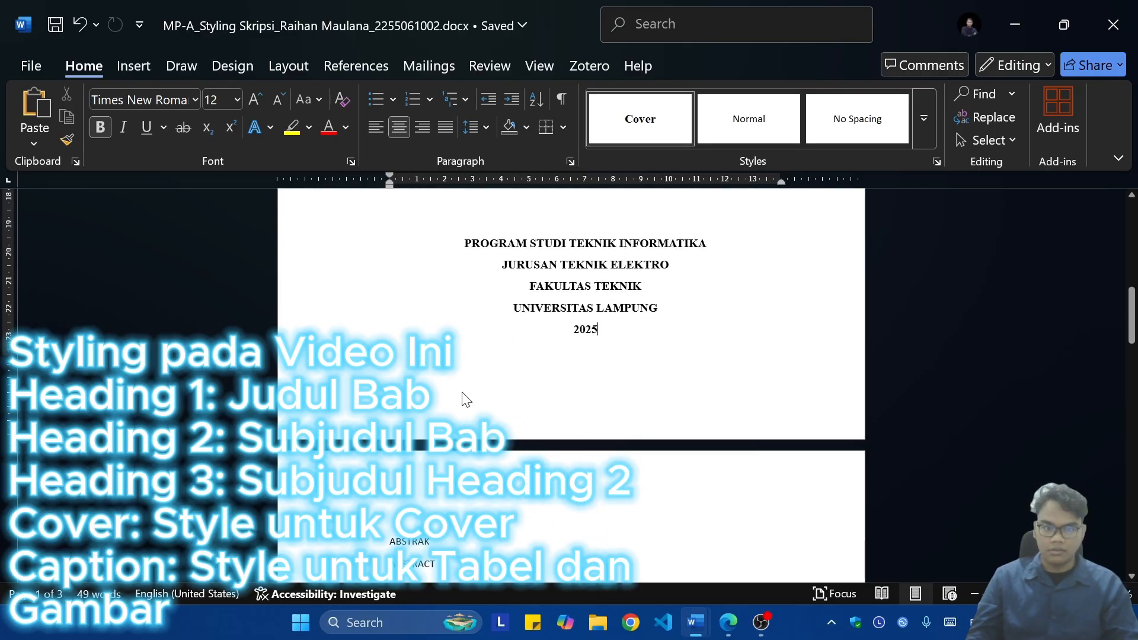
{"action": "double_click", "coordinate": [495, 394]}
{"action": "scroll", "coordinate": [521, 407], "scroll_direction": "down", "scroll_amount": 3}
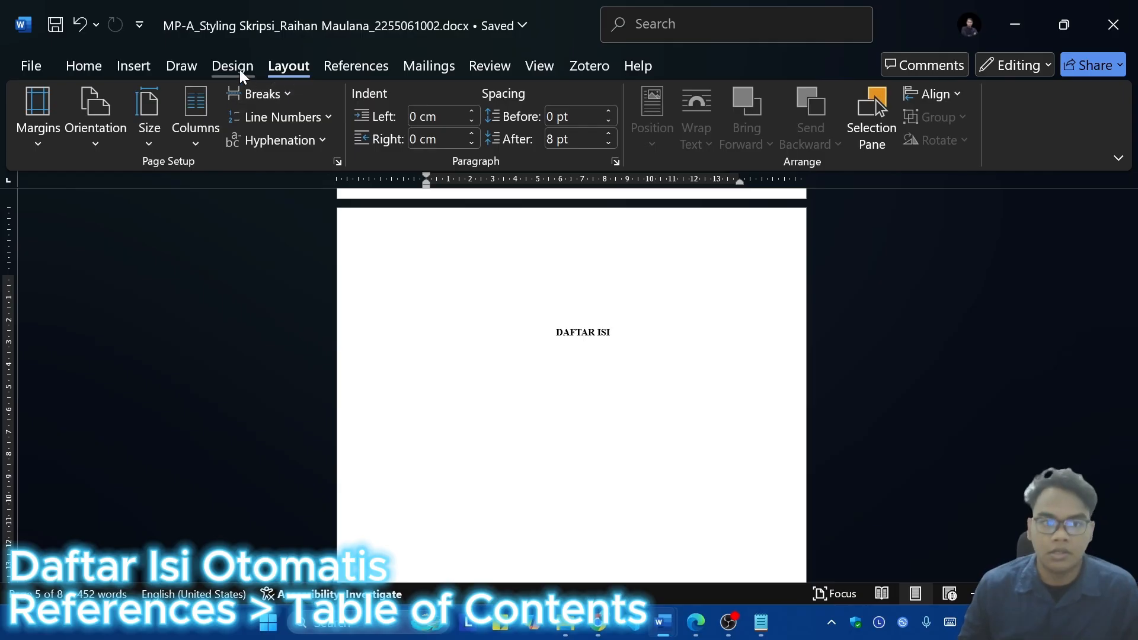
Step: Insert Automatic Table 1 under the DAFTAR ISI heading and remove its Contents title and the blank line above the heading
{"action": "left_click", "coordinate": [356, 65]}
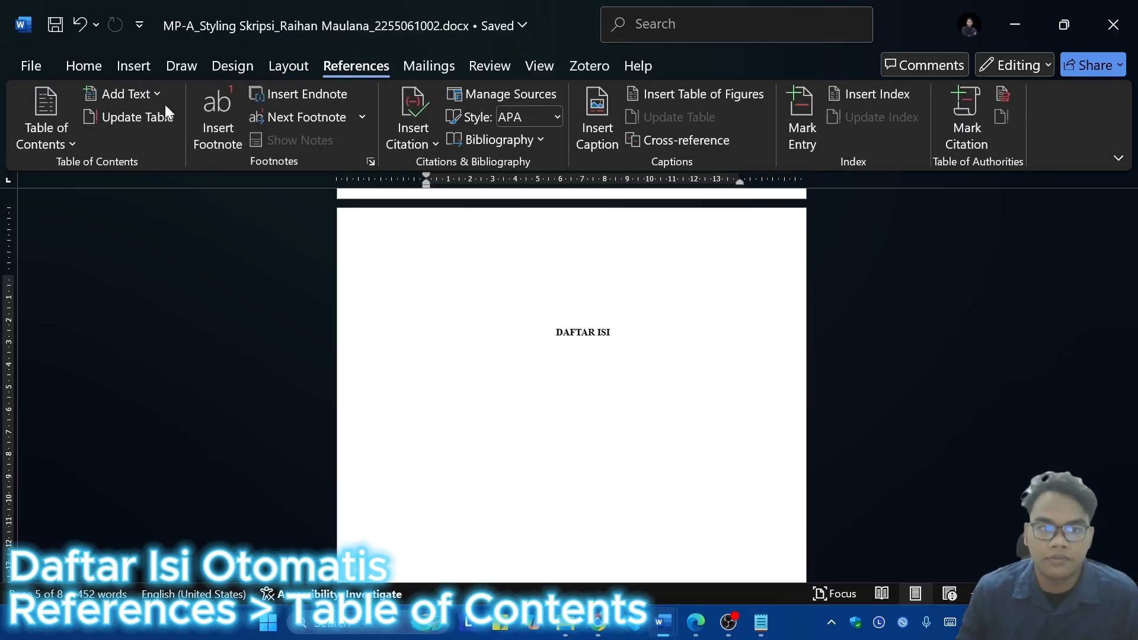
{"action": "left_click", "coordinate": [51, 113]}
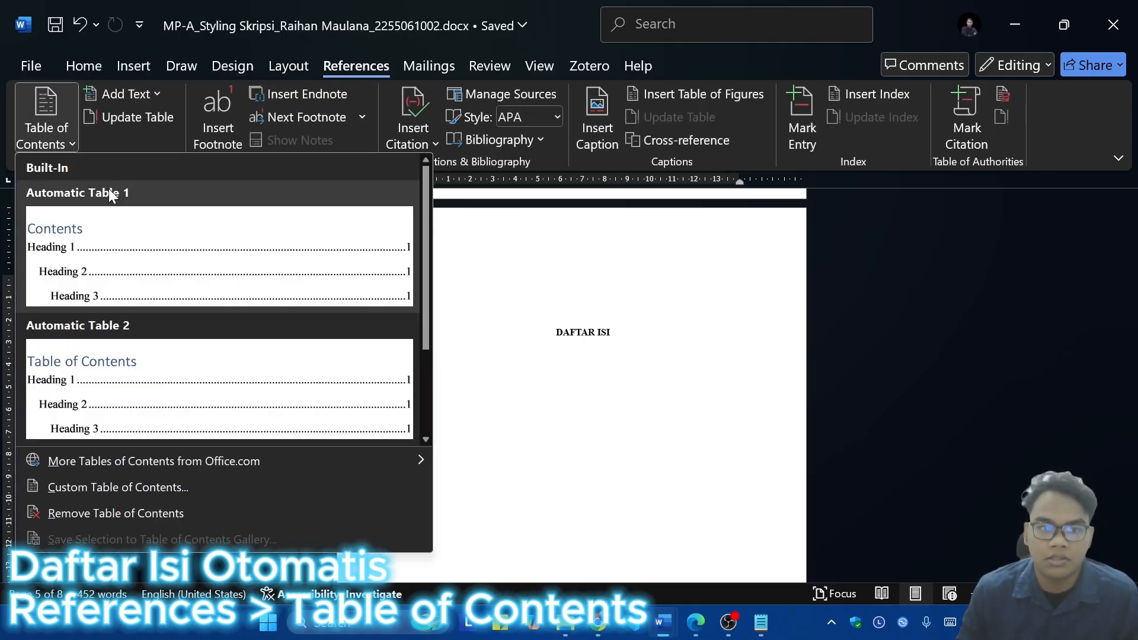
{"action": "left_click", "coordinate": [118, 232]}
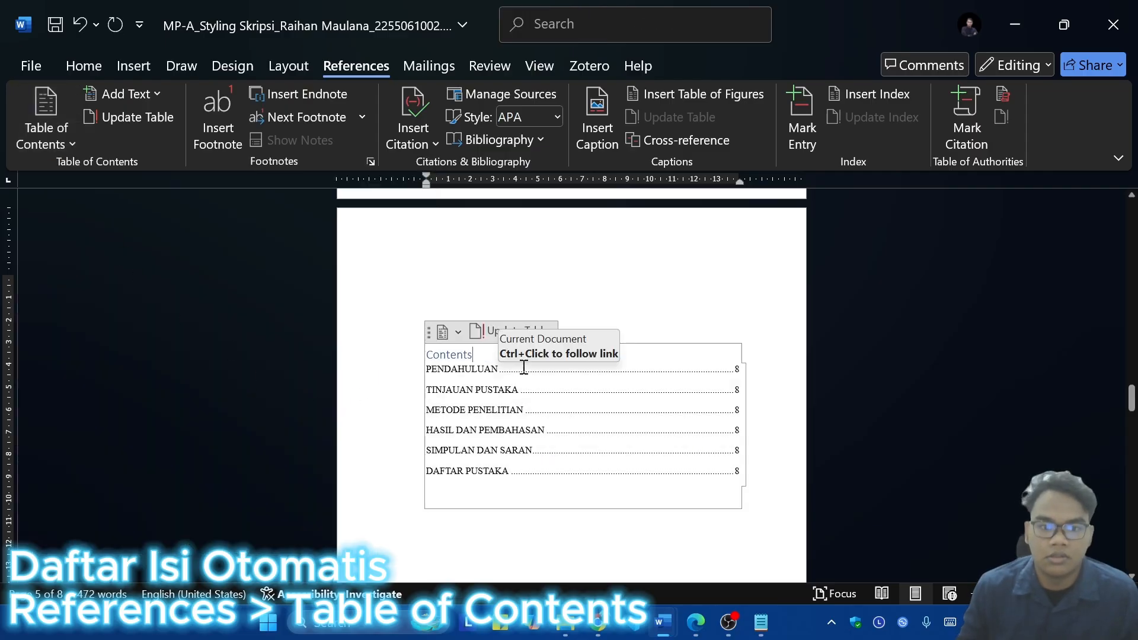
{"action": "left_click", "coordinate": [782, 315]}
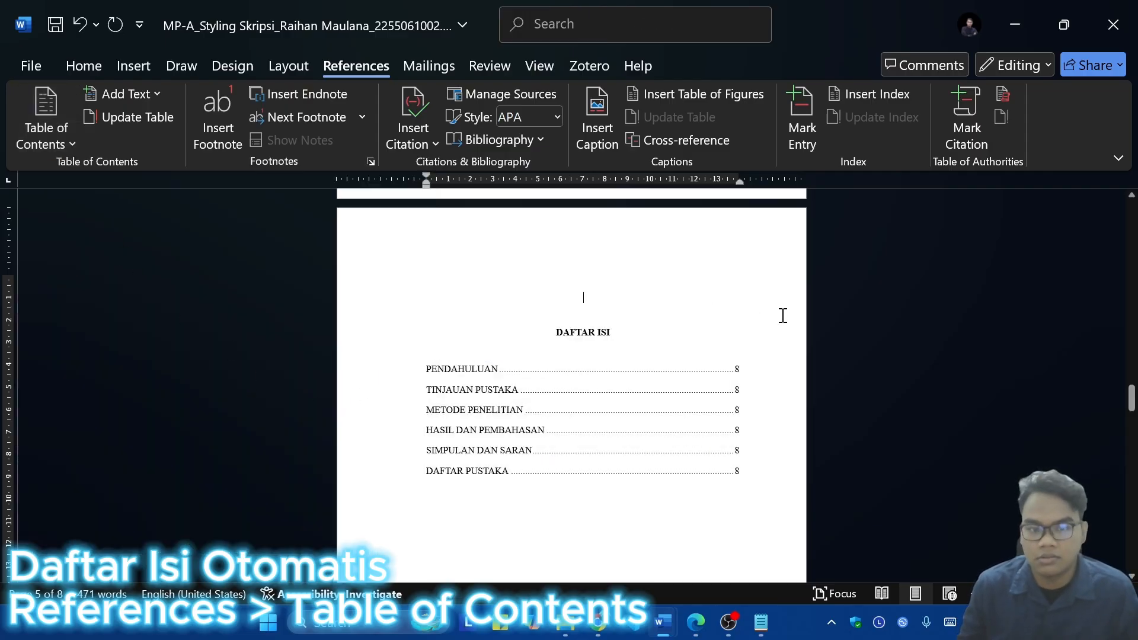
{"action": "key", "text": "Down"}
{"action": "key", "text": "Up"}
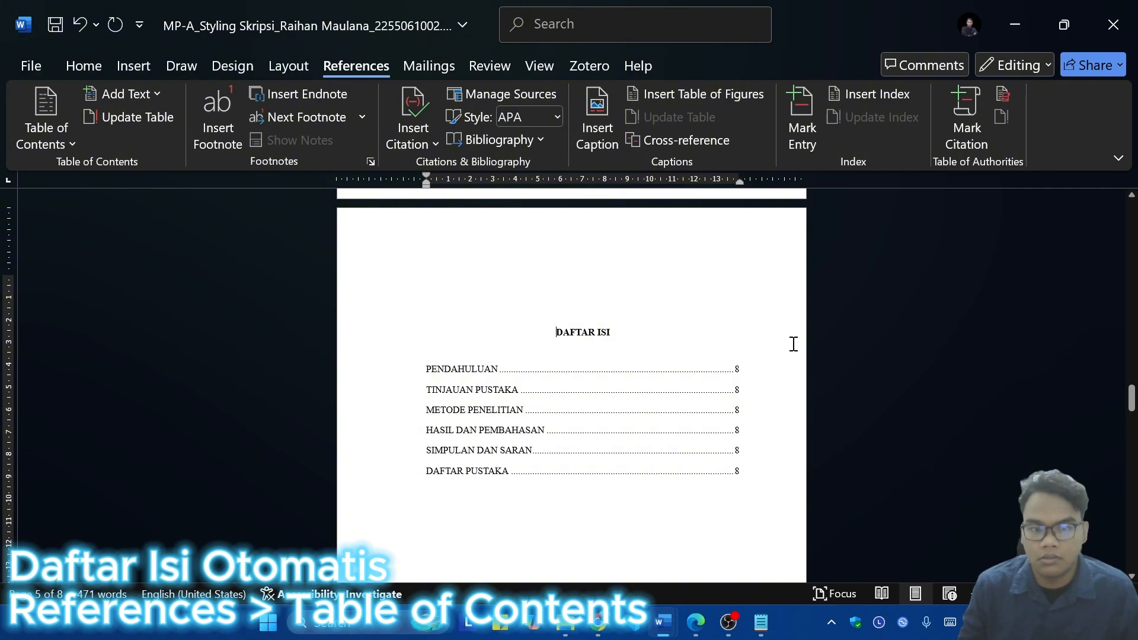
{"action": "key", "text": "Down"}
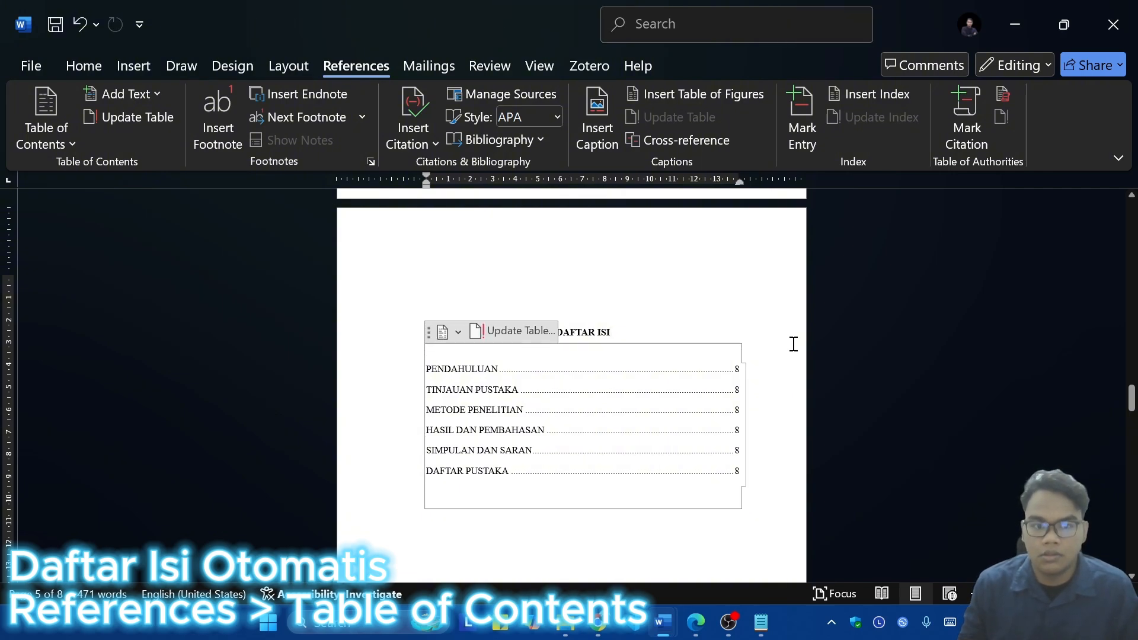
Step: Update the entire table of contents under DAFTAR ISI
{"action": "left_click", "coordinate": [569, 377]}
{"action": "left_click", "coordinate": [521, 321]}
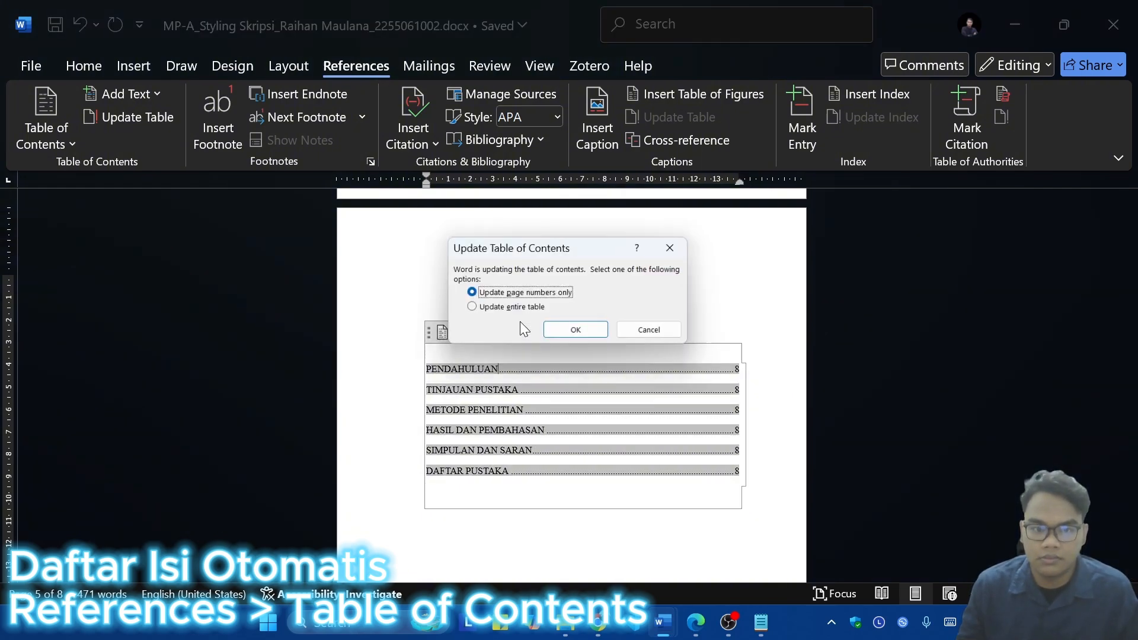
{"action": "left_click", "coordinate": [520, 308]}
{"action": "left_click", "coordinate": [577, 332]}
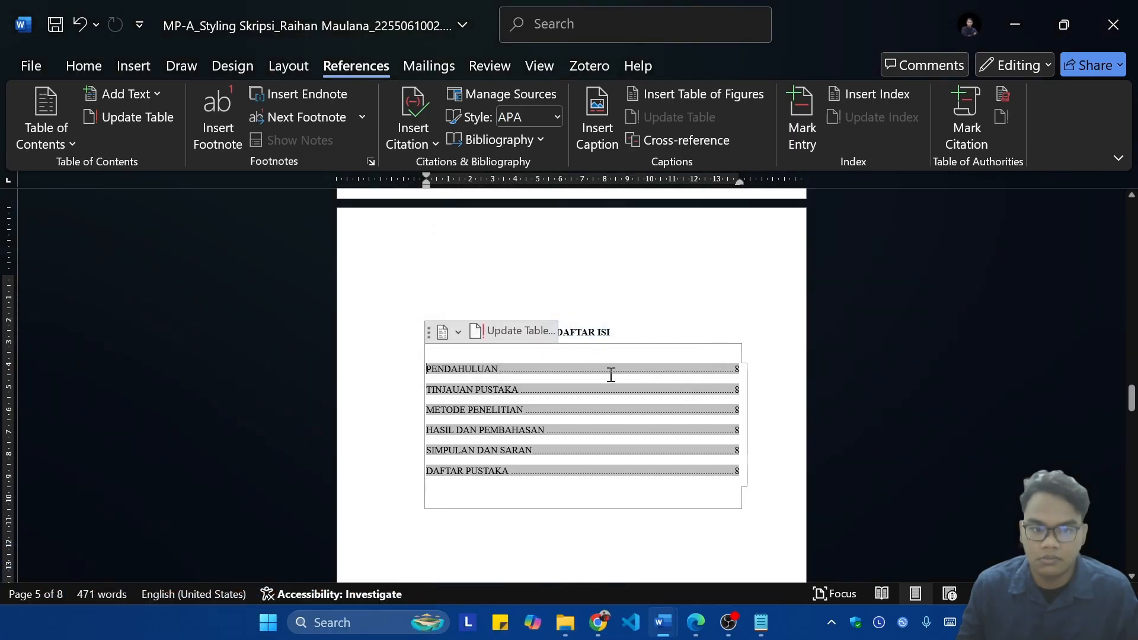
{"action": "left_click", "coordinate": [724, 292]}
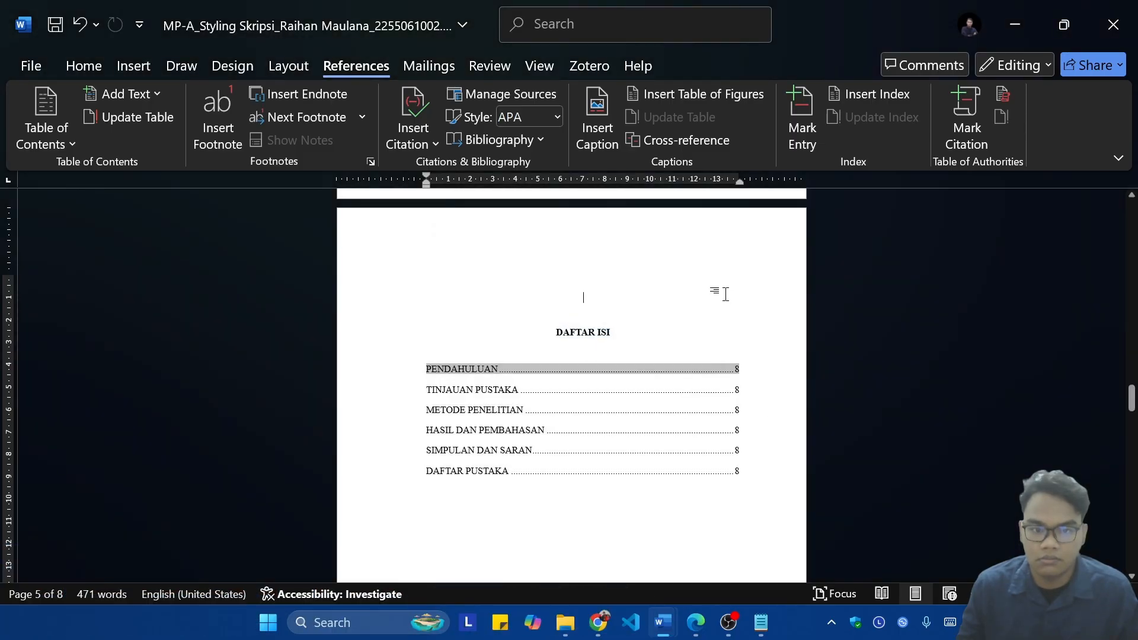
Step: Update only the page numbers of the table of contents
{"action": "scroll", "coordinate": [601, 319], "scroll_direction": "down", "scroll_amount": 2}
{"action": "left_click", "coordinate": [601, 319]}
{"action": "left_click", "coordinate": [510, 235]}
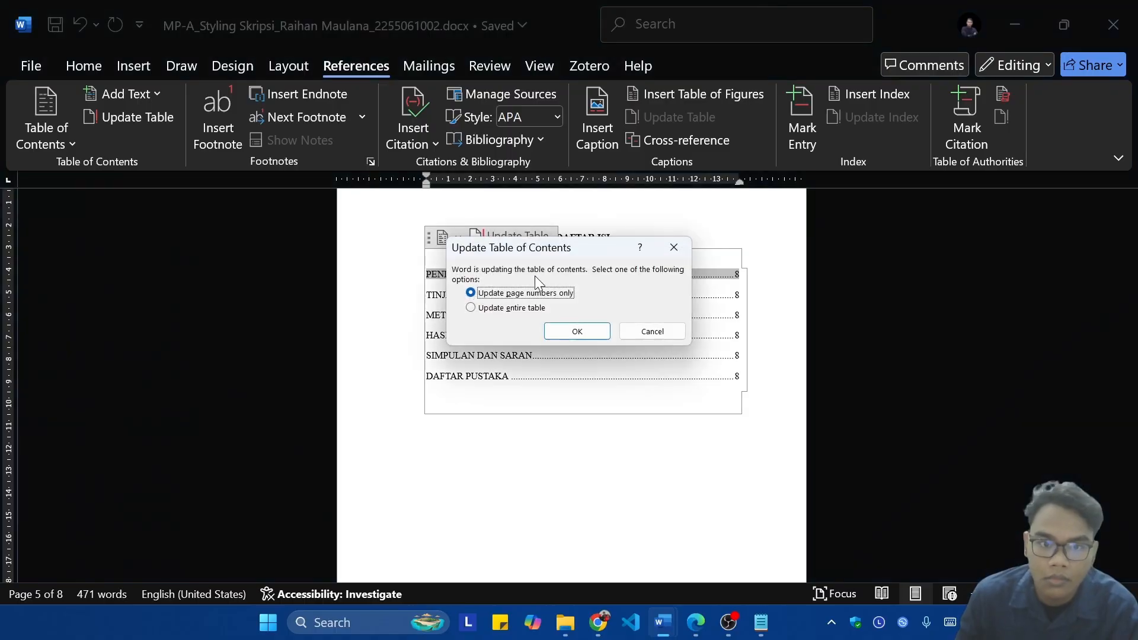
{"action": "left_click", "coordinate": [572, 331]}
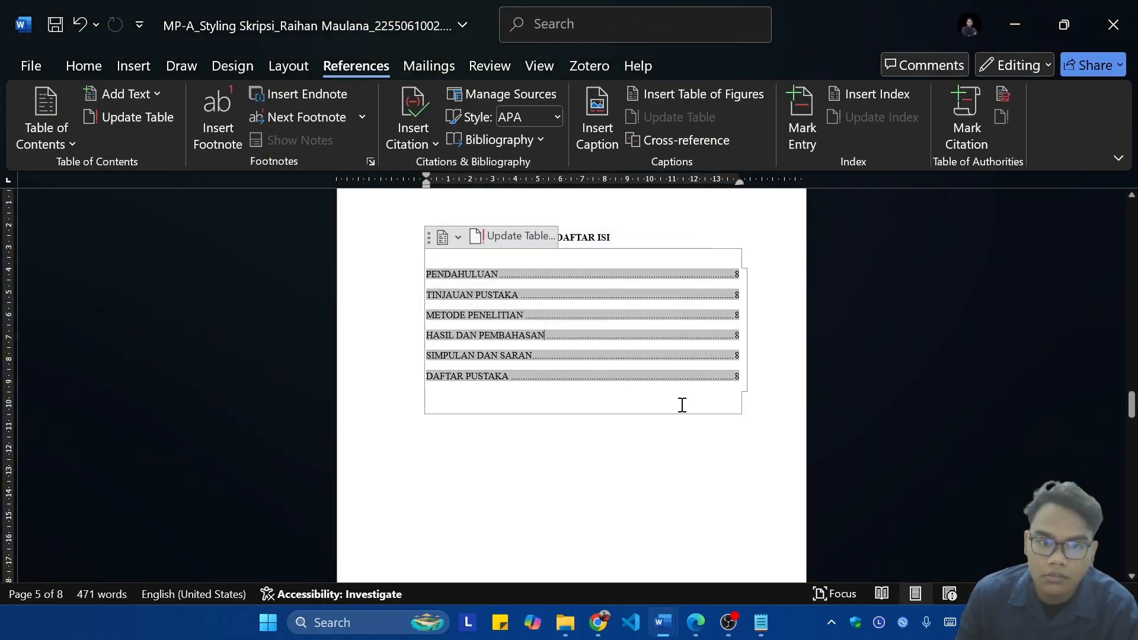
{"action": "scroll", "coordinate": [784, 376], "scroll_direction": "up", "scroll_amount": 20}
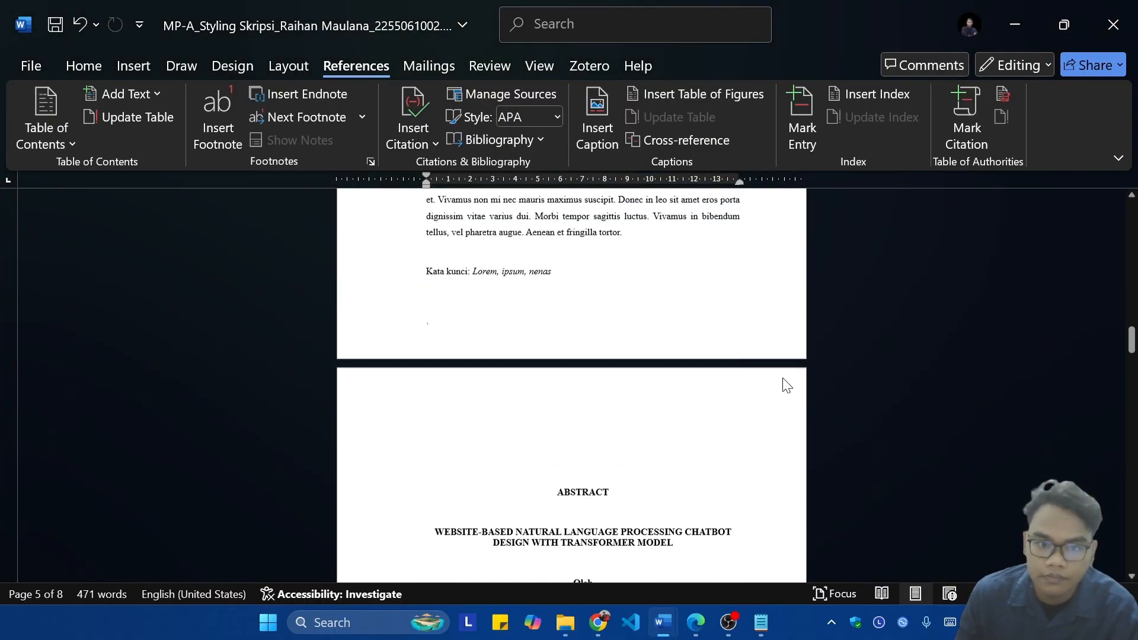
{"action": "scroll", "coordinate": [784, 378], "scroll_direction": "up", "scroll_amount": 15}
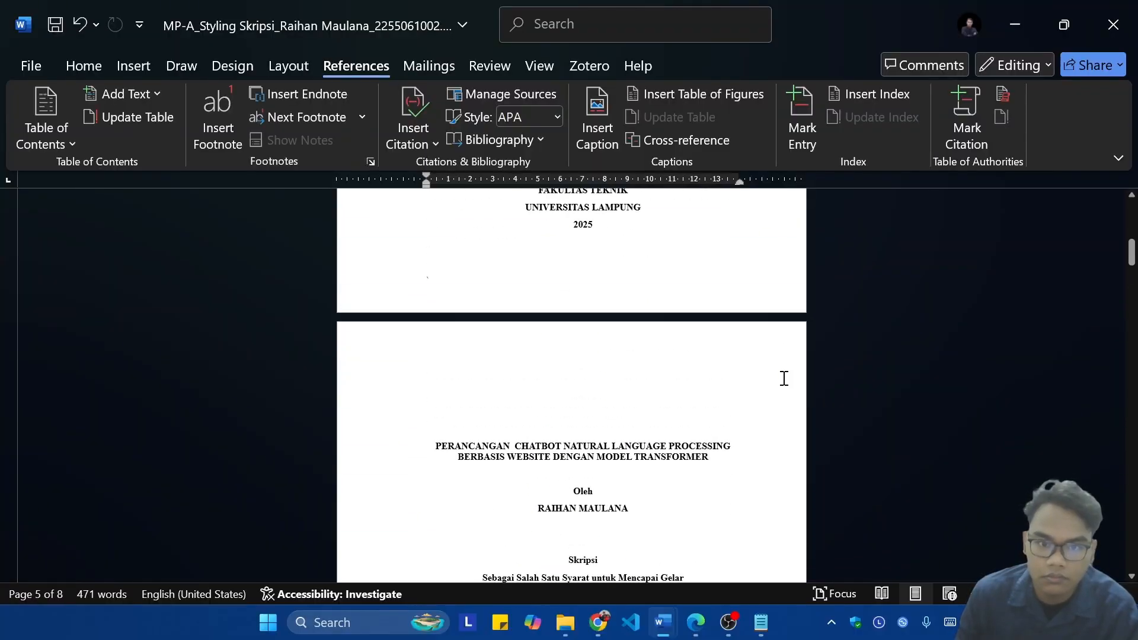
{"action": "scroll", "coordinate": [784, 378], "scroll_direction": "up", "scroll_amount": 8}
{"action": "scroll", "coordinate": [782, 377], "scroll_direction": "down", "scroll_amount": 12}
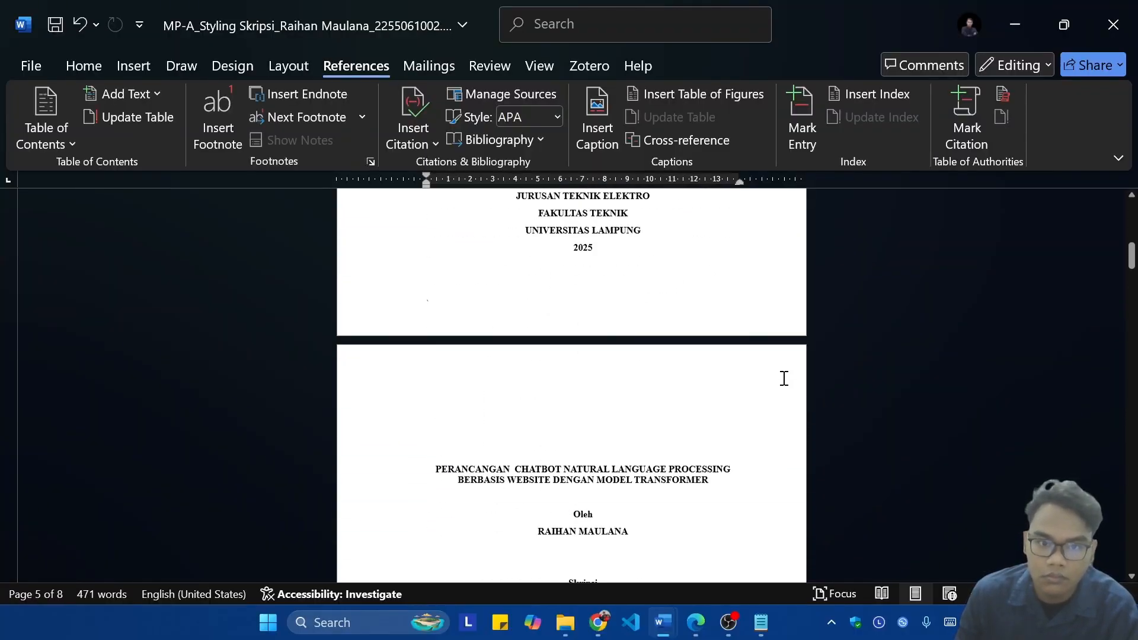
{"action": "scroll", "coordinate": [764, 314], "scroll_direction": "down", "scroll_amount": 10}
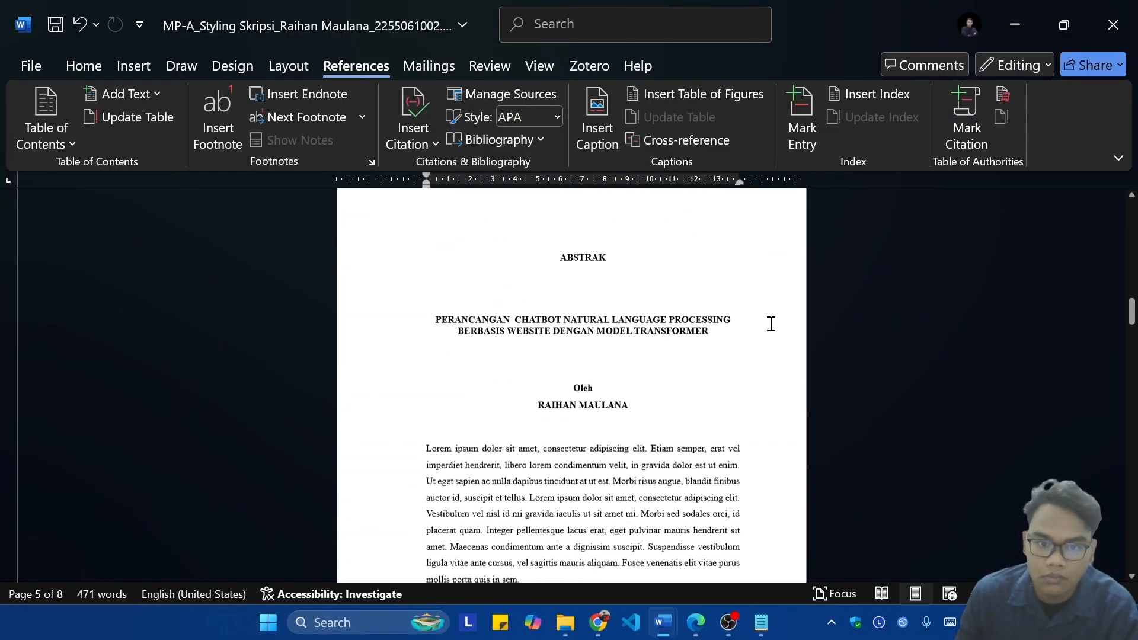
Step: Open the first ABSTRAK page's footer in section 3 for editing and turn on Different First Page
{"action": "double_click", "coordinate": [723, 335]}
{"action": "left_click", "coordinate": [660, 95]}
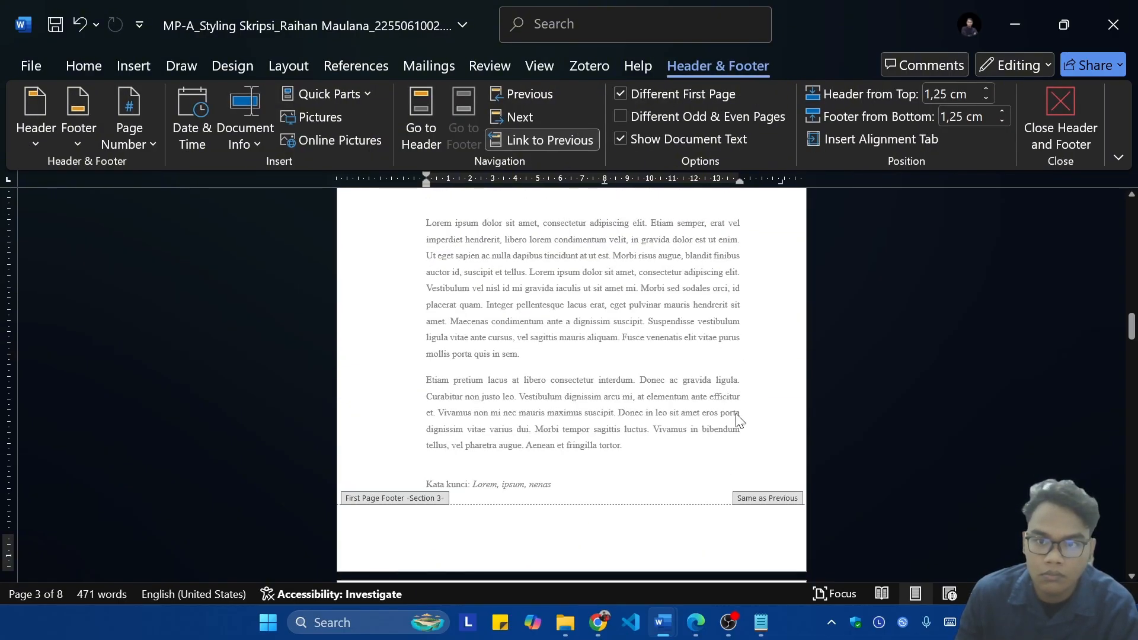
{"action": "left_click", "coordinate": [83, 65]}
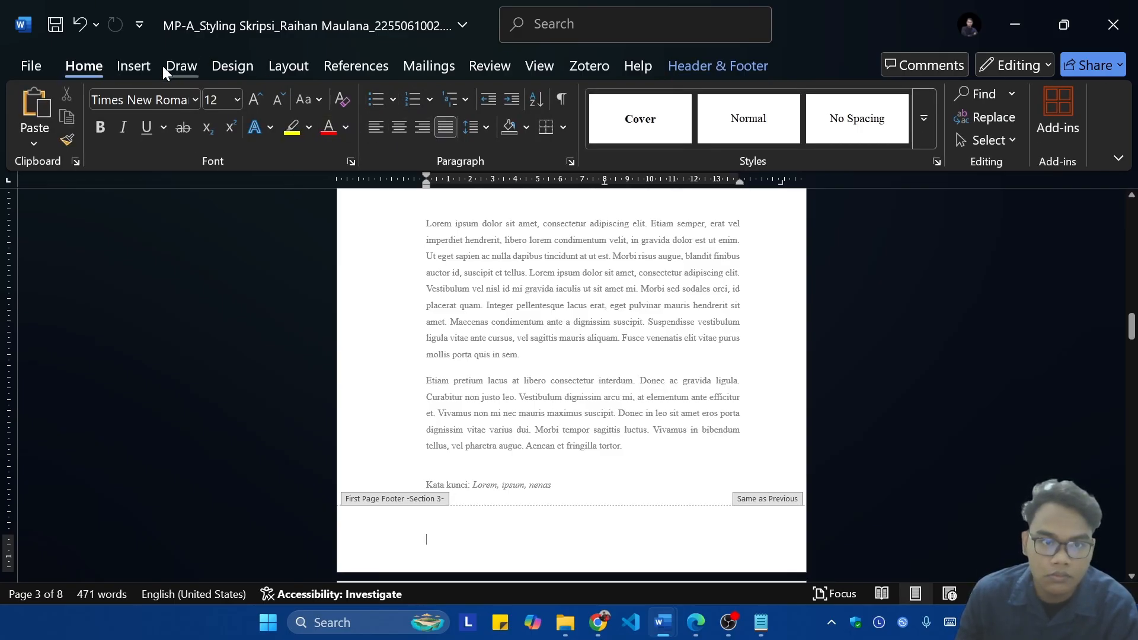
{"action": "left_click", "coordinate": [332, 68]}
{"action": "left_click", "coordinate": [282, 63]}
{"action": "left_click", "coordinate": [353, 69]}
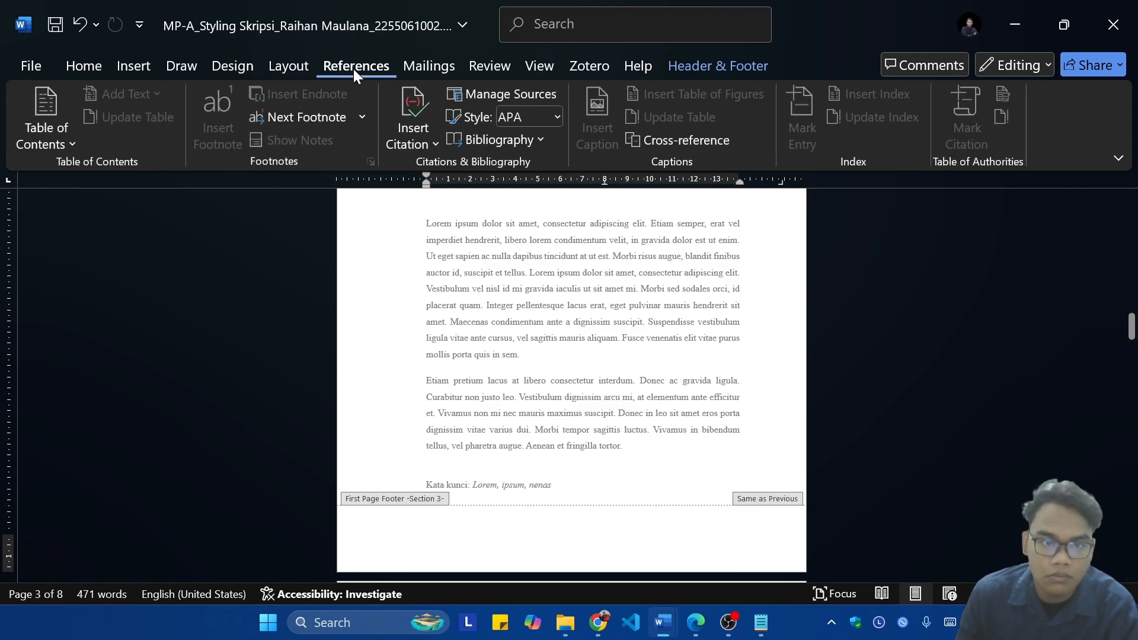
{"action": "left_click", "coordinate": [302, 66]}
{"action": "left_click", "coordinate": [232, 63]}
{"action": "left_click", "coordinate": [193, 61]}
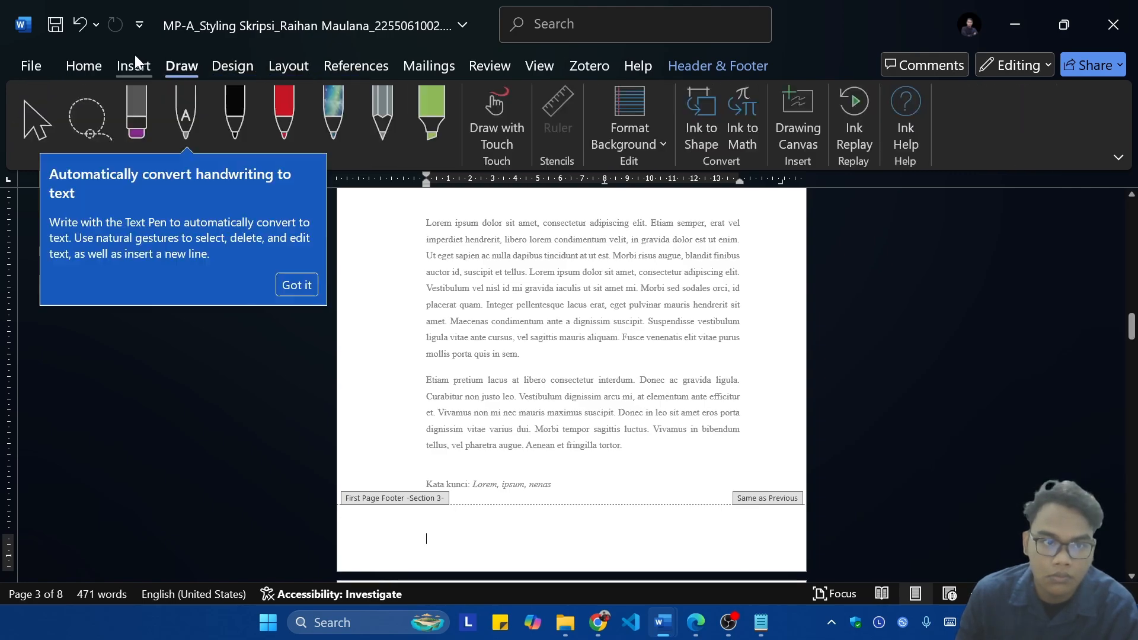
Step: Insert a Plain Number 3 page number at the bottom of the page in the section 3 first-page footer
{"action": "left_click", "coordinate": [134, 55]}
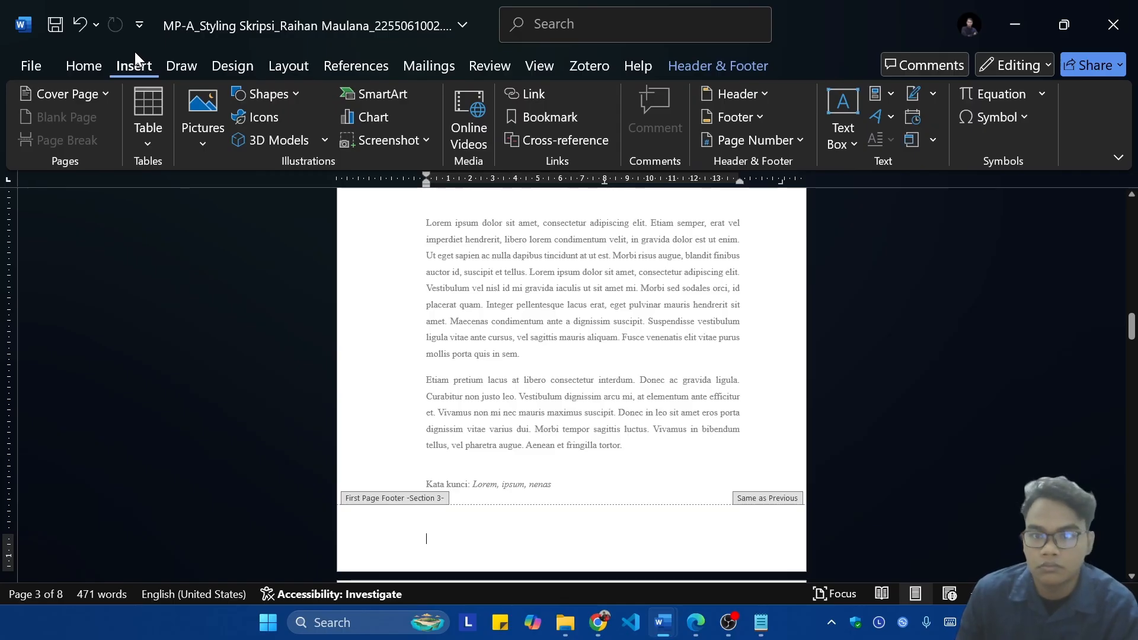
{"action": "left_click", "coordinate": [753, 141]}
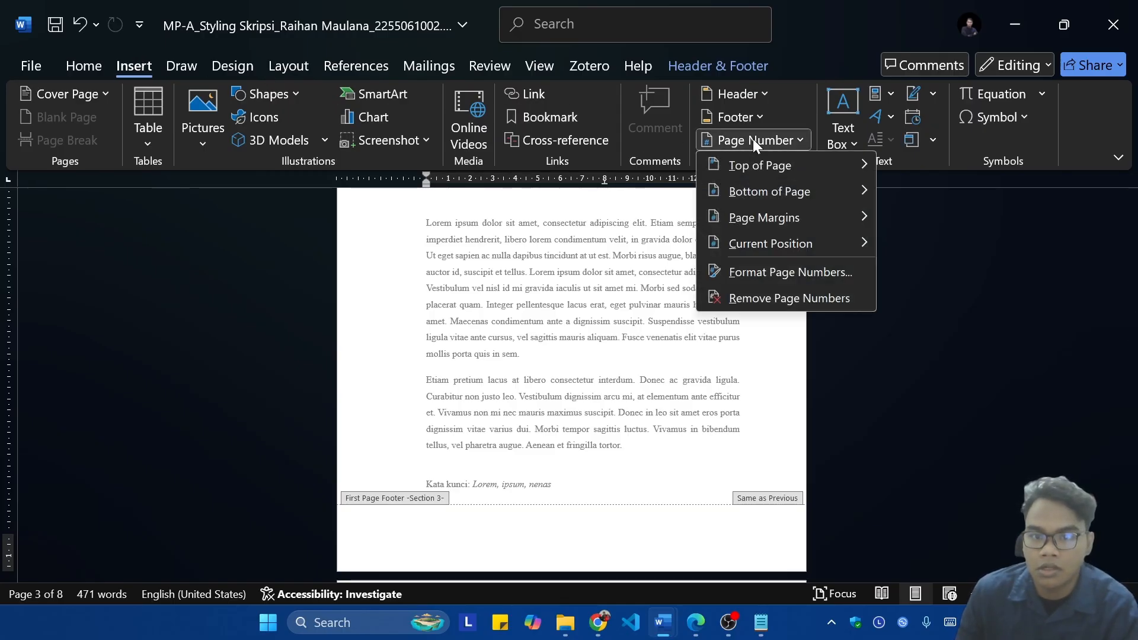
{"action": "mouse_move", "coordinate": [788, 192]}
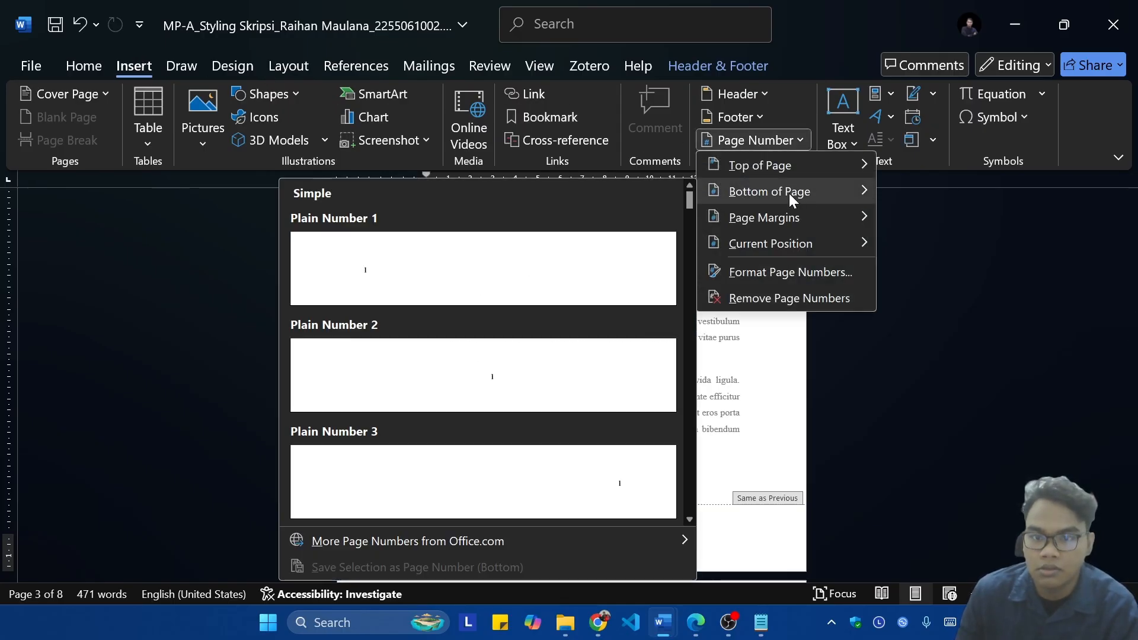
{"action": "left_click", "coordinate": [536, 492]}
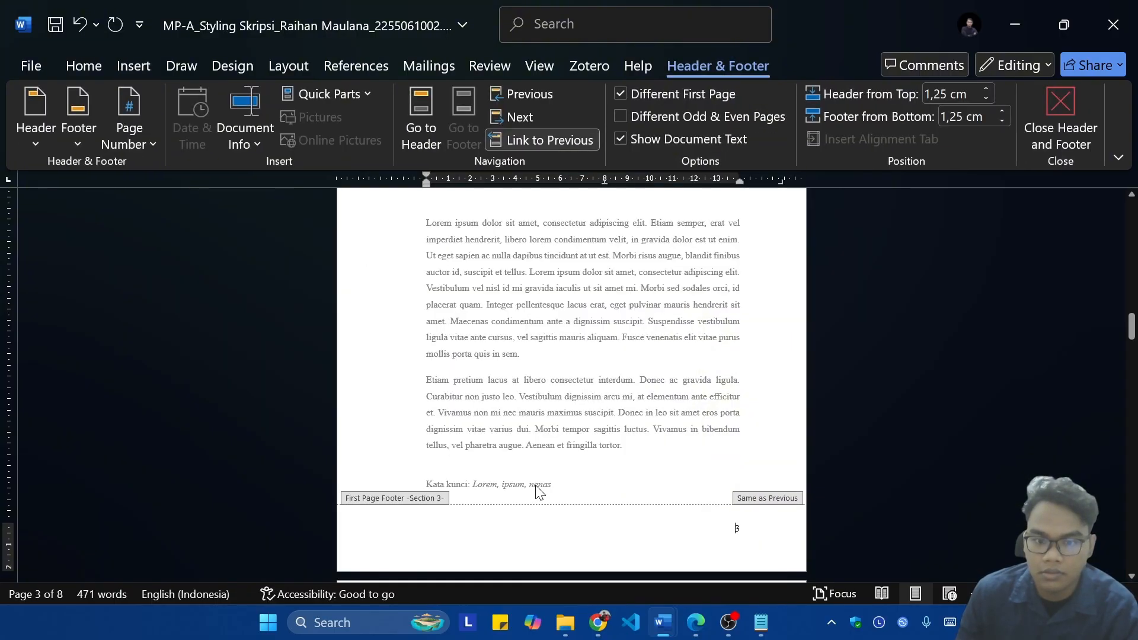
Step: Try section 3 without Different First Page, and turn the option back on
{"action": "scroll", "coordinate": [794, 507], "scroll_direction": "up", "scroll_amount": 10}
{"action": "scroll", "coordinate": [761, 419], "scroll_direction": "down", "scroll_amount": 12}
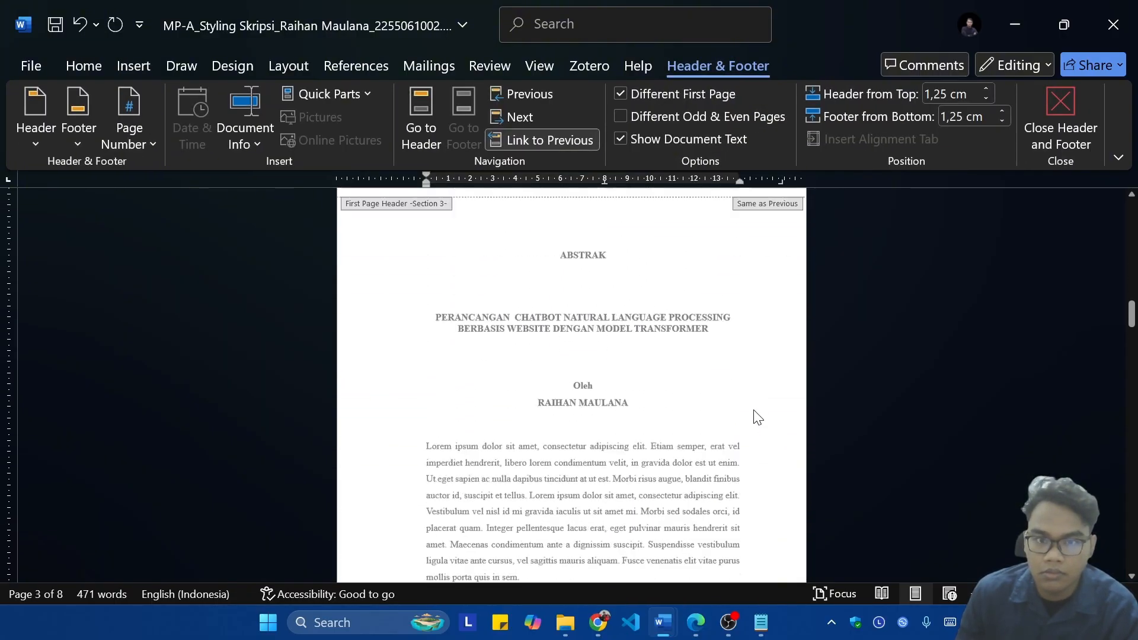
{"action": "scroll", "coordinate": [745, 415], "scroll_direction": "down", "scroll_amount": 2}
{"action": "left_click", "coordinate": [647, 92]}
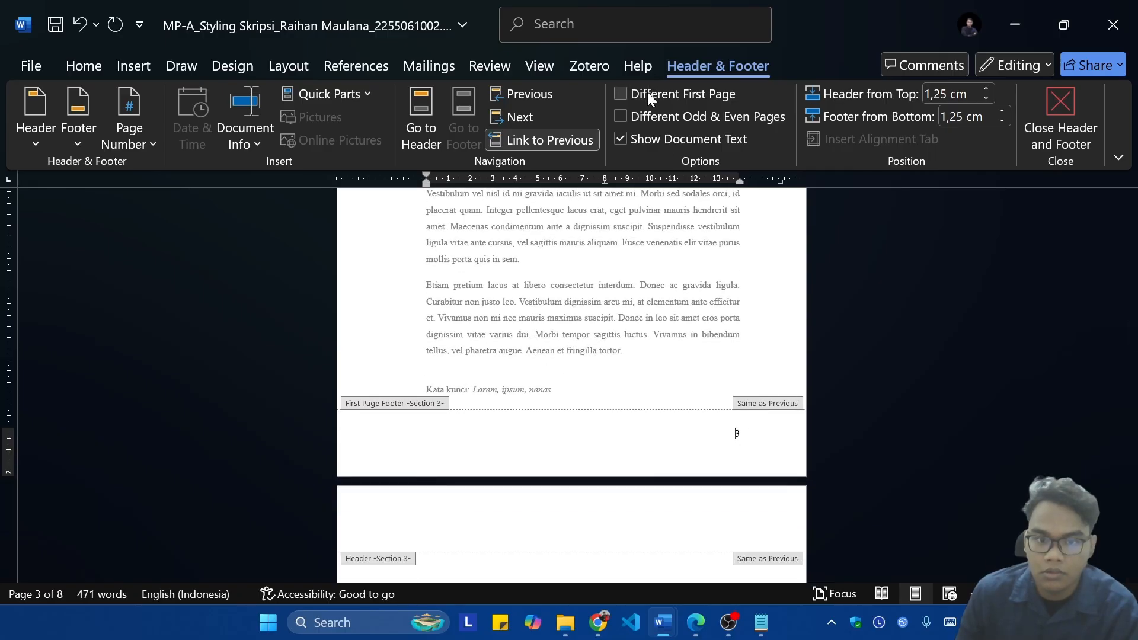
{"action": "left_click", "coordinate": [647, 91]}
Step: Compare the section 2 footer on the inner cover page with the section 3 footer on the ABSTRAK page
{"action": "scroll", "coordinate": [722, 378], "scroll_direction": "up", "scroll_amount": 7}
{"action": "scroll", "coordinate": [717, 382], "scroll_direction": "up", "scroll_amount": 3}
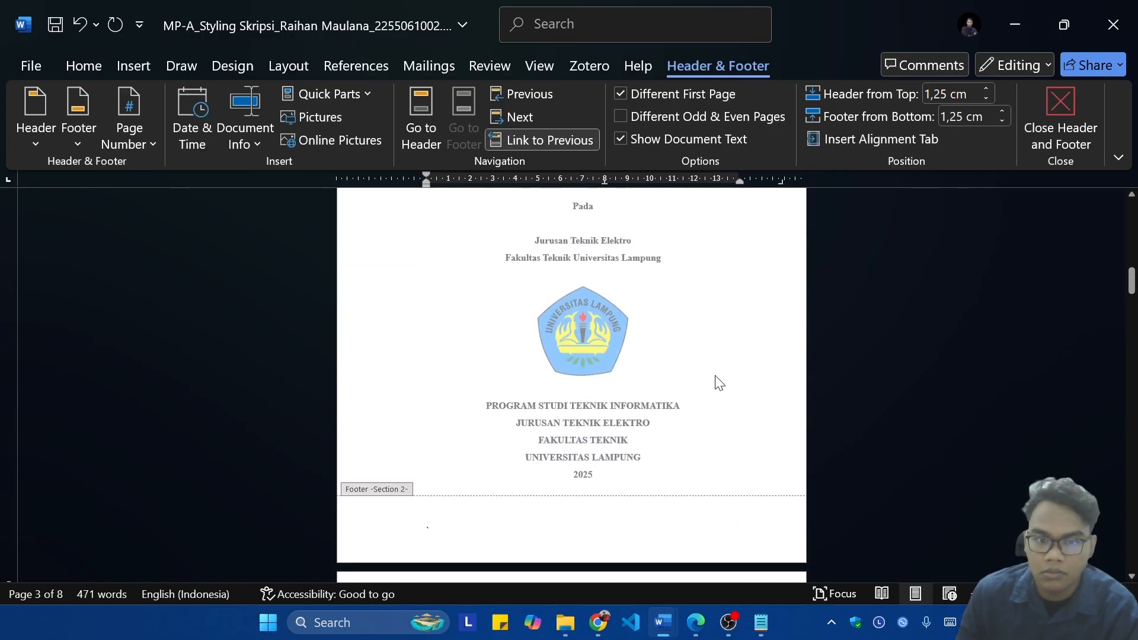
{"action": "scroll", "coordinate": [719, 361], "scroll_direction": "down", "scroll_amount": 12}
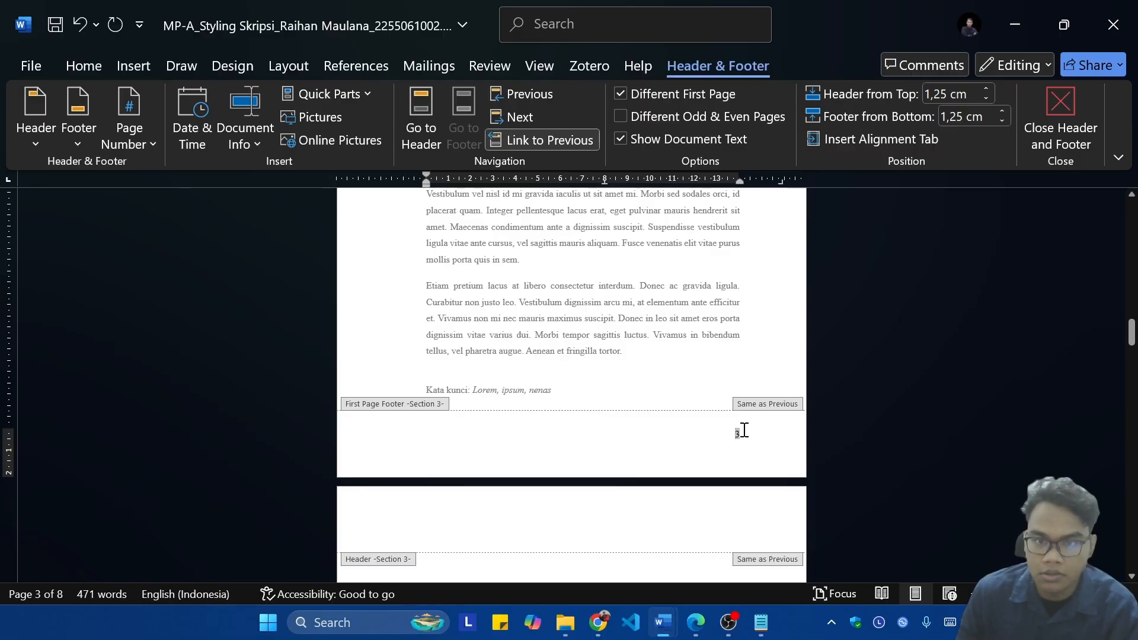
{"action": "scroll", "coordinate": [705, 360], "scroll_direction": "up", "scroll_amount": 10}
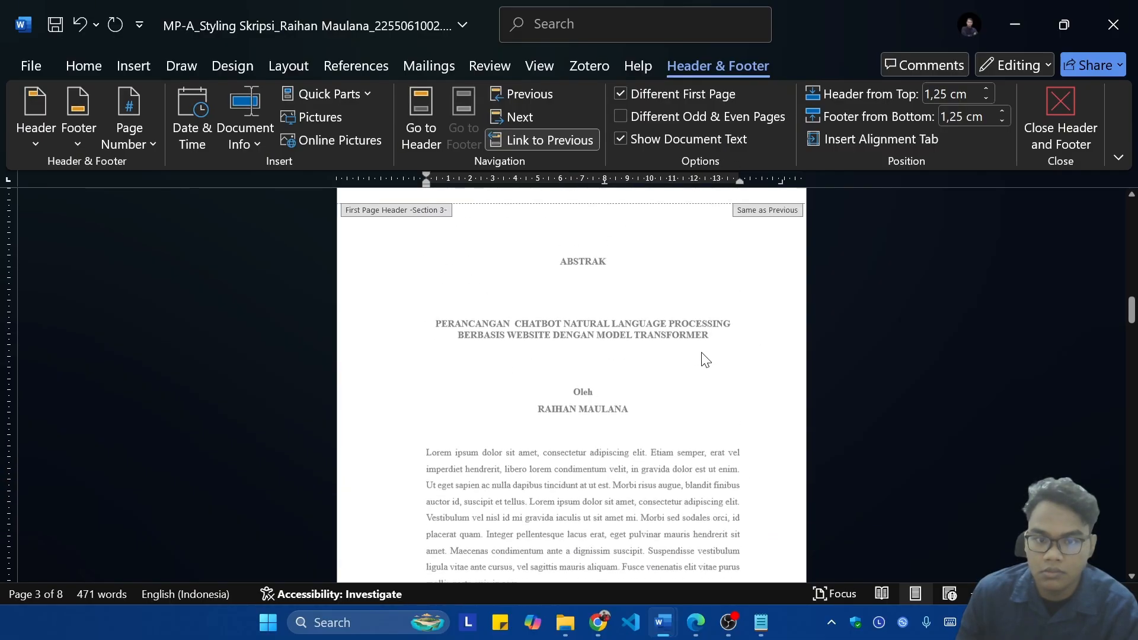
{"action": "scroll", "coordinate": [705, 358], "scroll_direction": "up", "scroll_amount": 6}
{"action": "scroll", "coordinate": [651, 342], "scroll_direction": "down", "scroll_amount": 4}
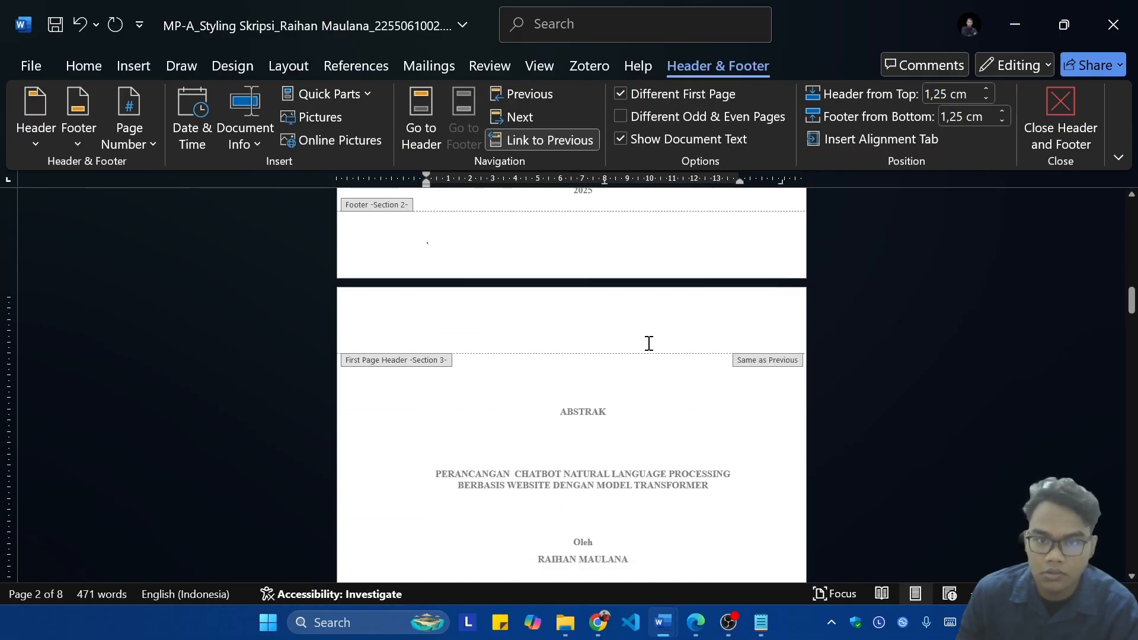
{"action": "scroll", "coordinate": [662, 345], "scroll_direction": "down", "scroll_amount": 1}
{"action": "scroll", "coordinate": [668, 342], "scroll_direction": "up", "scroll_amount": 8}
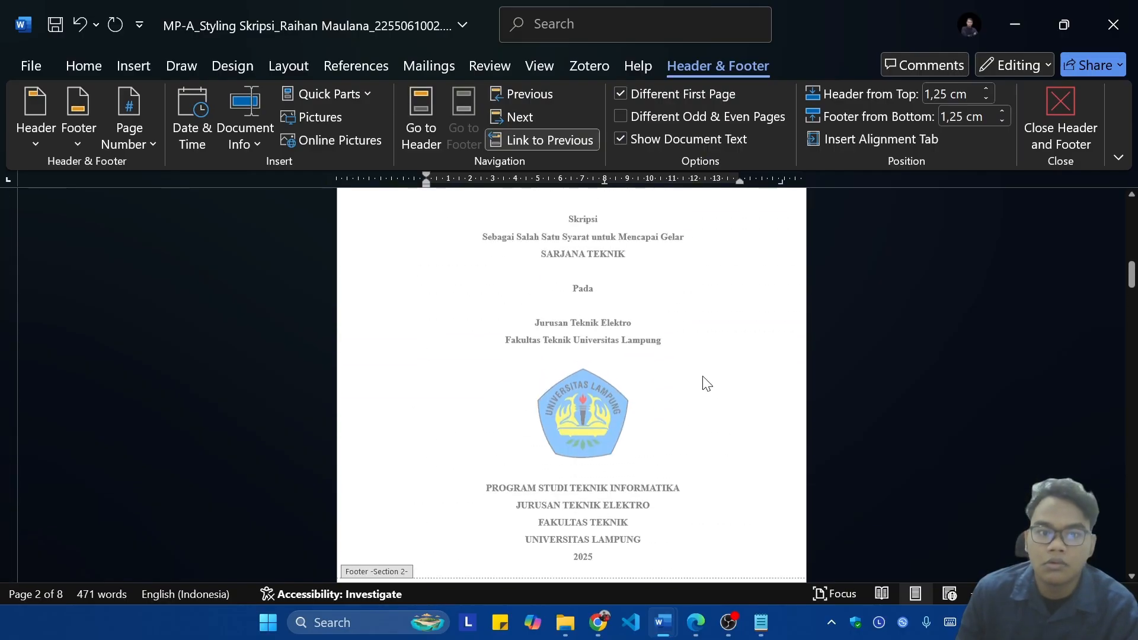
Step: Unlink the section 3 first-page footer from the previous section and check the section 2 footer
{"action": "left_click", "coordinate": [509, 140]}
{"action": "scroll", "coordinate": [664, 378], "scroll_direction": "down", "scroll_amount": 2}
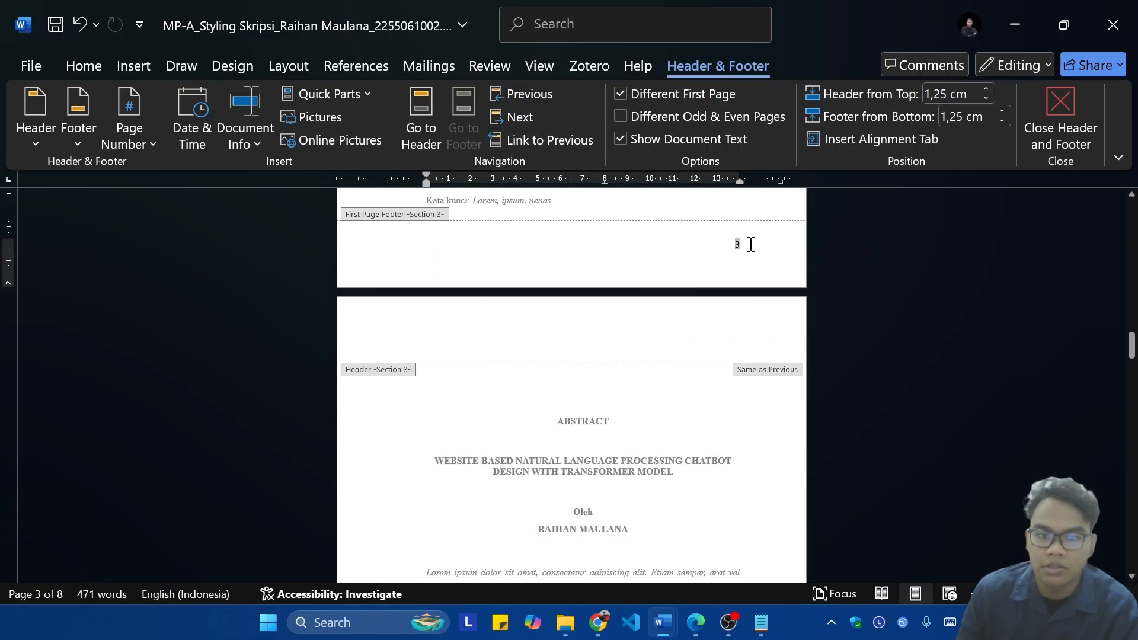
{"action": "scroll", "coordinate": [767, 363], "scroll_direction": "up", "scroll_amount": 11}
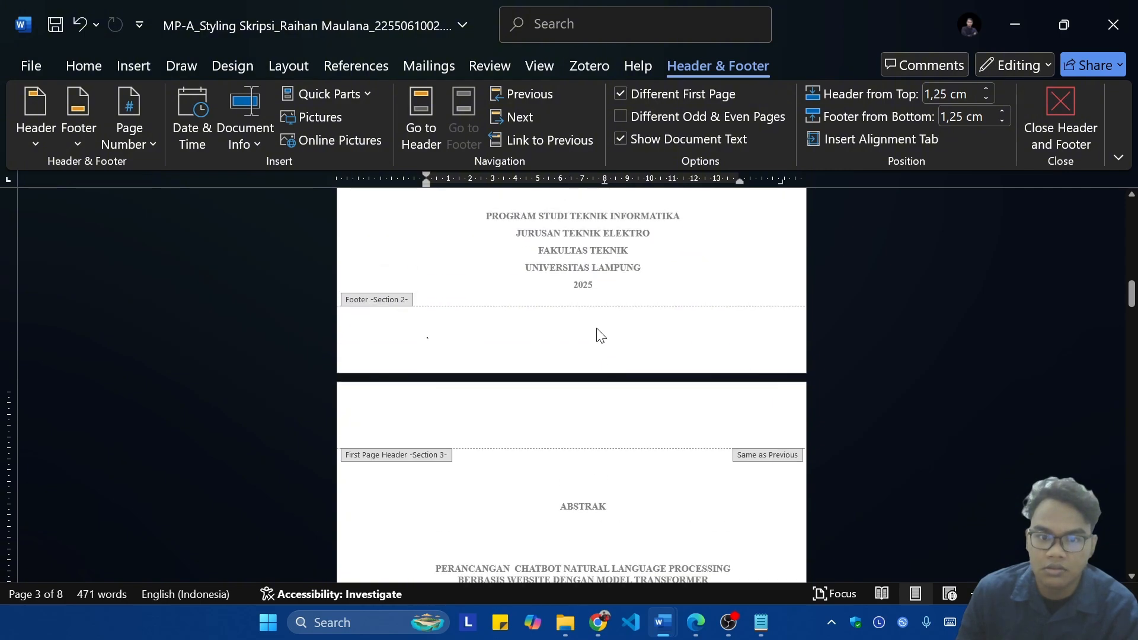
{"action": "scroll", "coordinate": [716, 349], "scroll_direction": "down", "scroll_amount": 14}
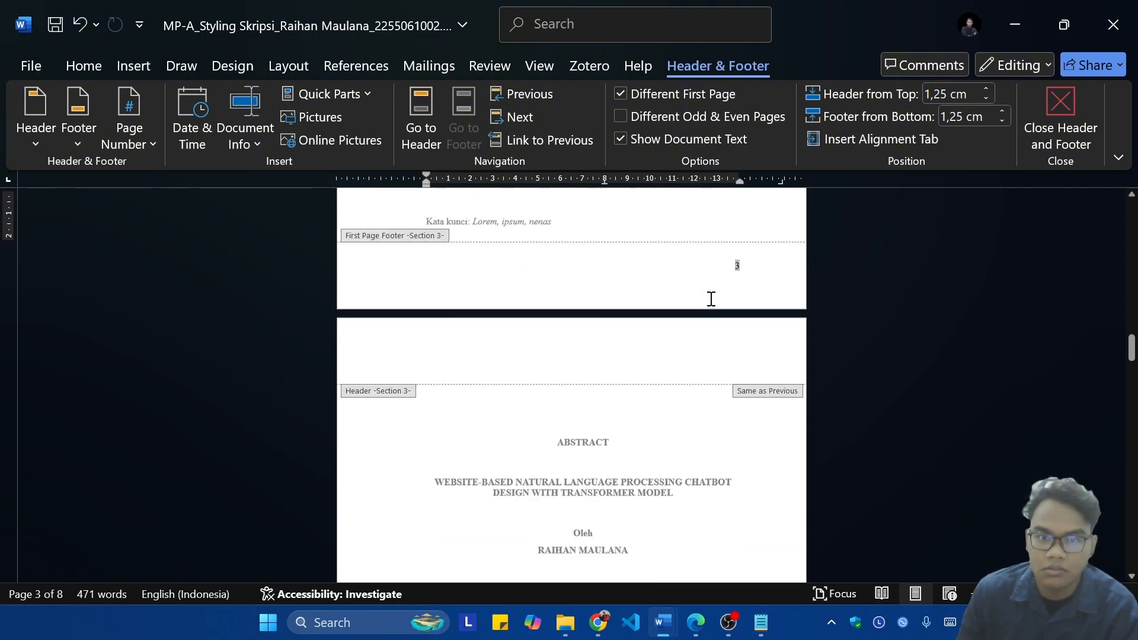
{"action": "scroll", "coordinate": [763, 302], "scroll_direction": "up", "scroll_amount": 1}
Step: Delete the page number from the ABSTRAK page's first-page footer in section 3
{"action": "left_click", "coordinate": [766, 260]}
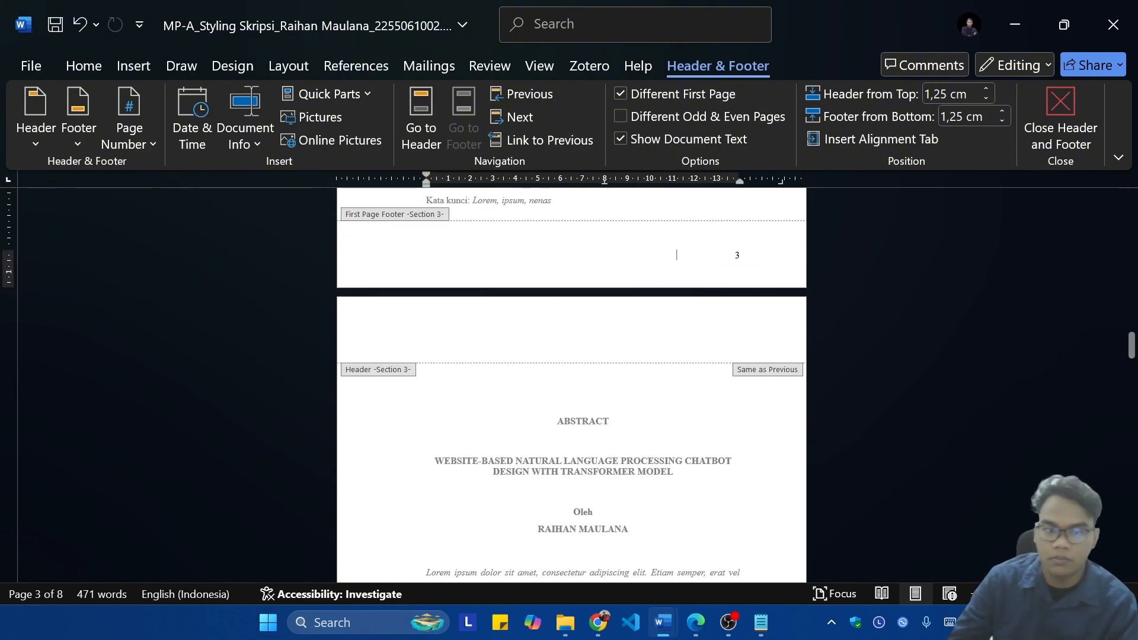
{"action": "key", "text": "BackSpace"}
{"action": "key", "text": "BackSpace"}
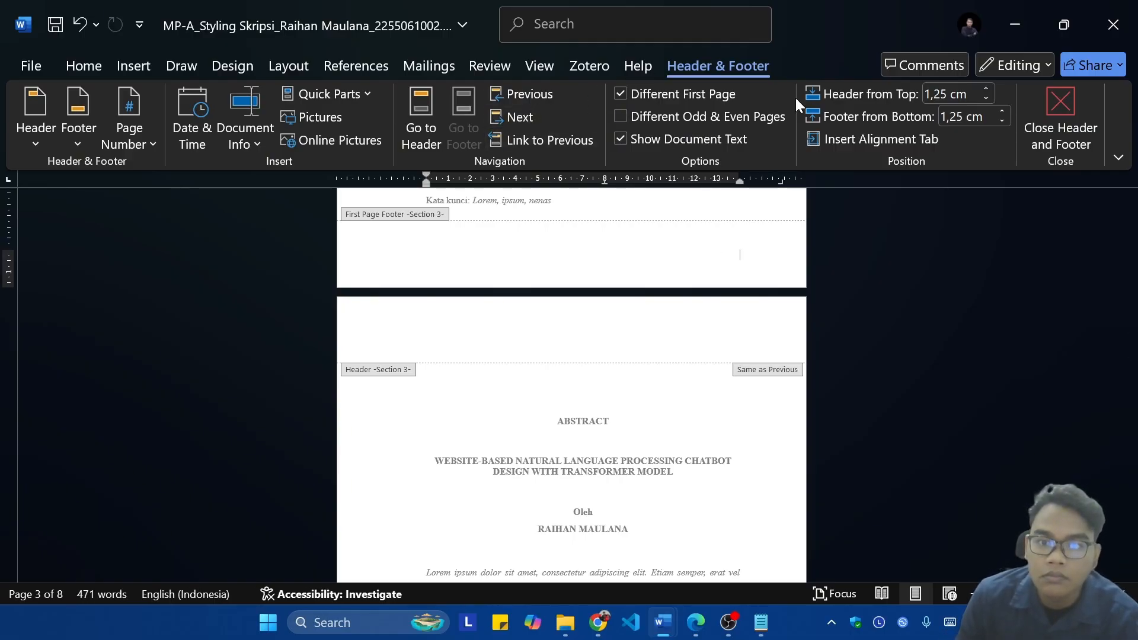
Step: Add a bottom-of-page Plain Number 3 page number to the unlinked section 3 first-page footer
{"action": "left_click", "coordinate": [136, 135]}
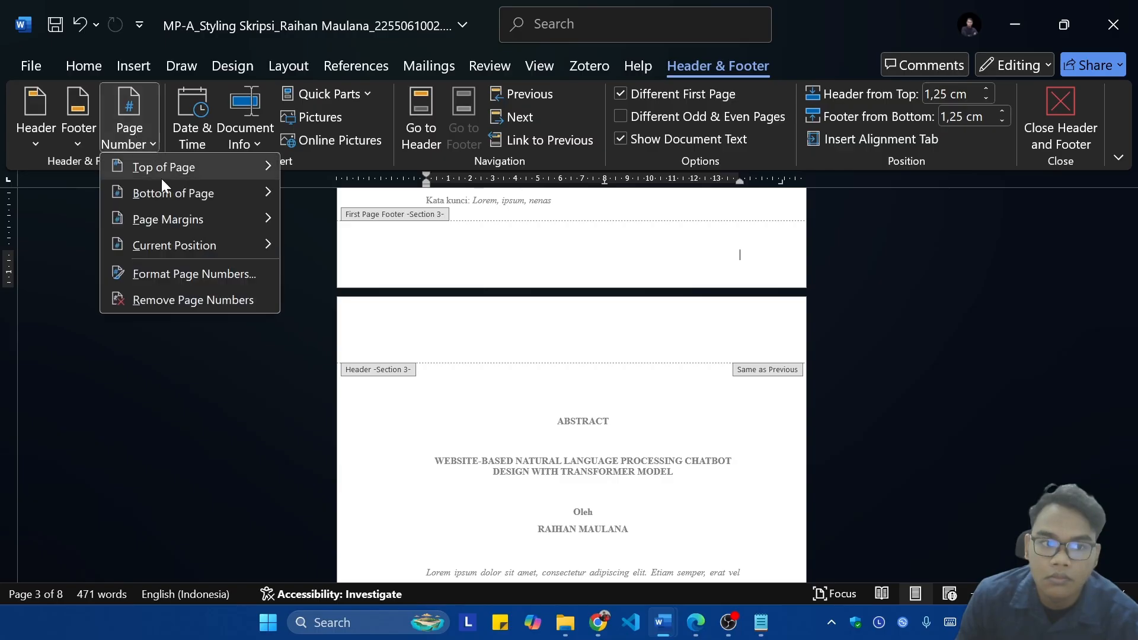
{"action": "mouse_move", "coordinate": [219, 195]}
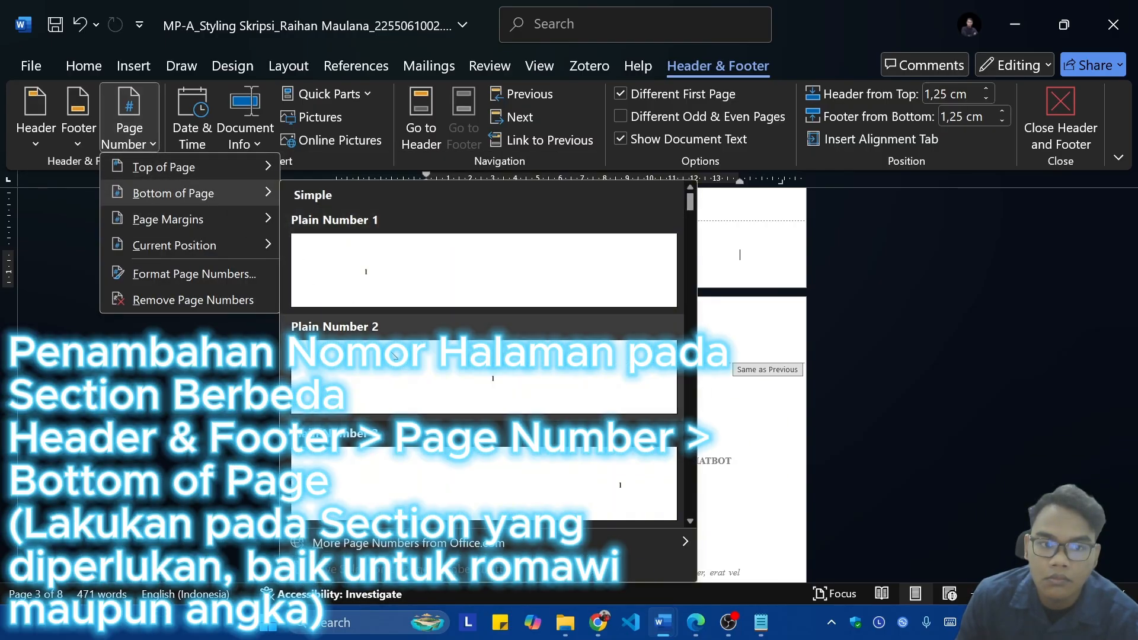
{"action": "left_click", "coordinate": [498, 492]}
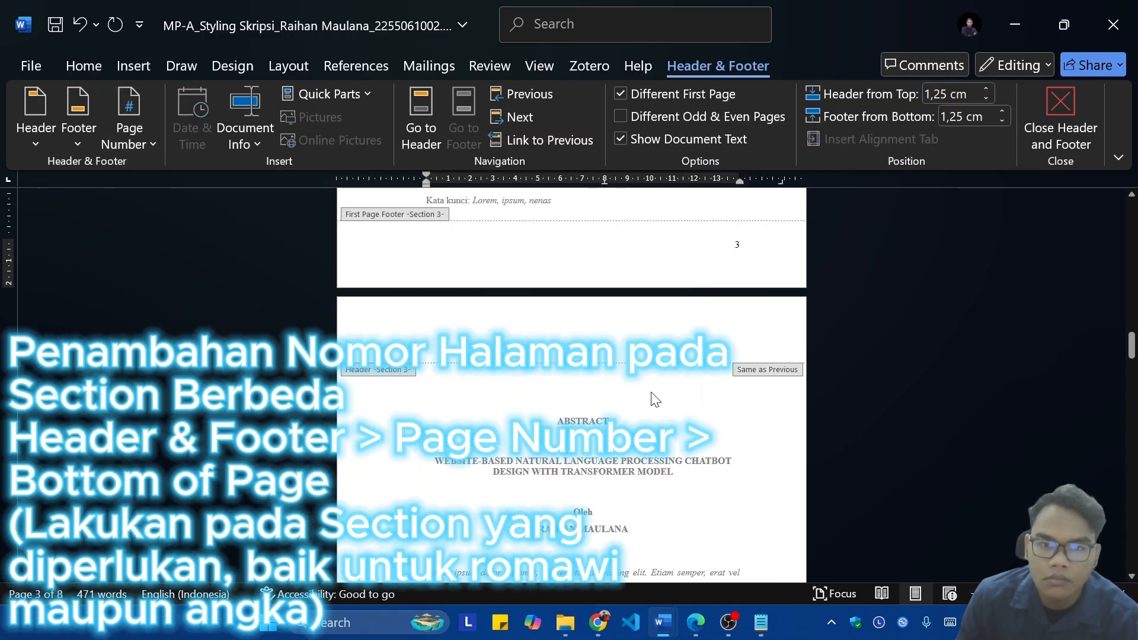
Step: Try the Different Odd & Even Pages option on the section 3 footer, and turn it back off
{"action": "scroll", "coordinate": [614, 374], "scroll_direction": "up", "scroll_amount": 6}
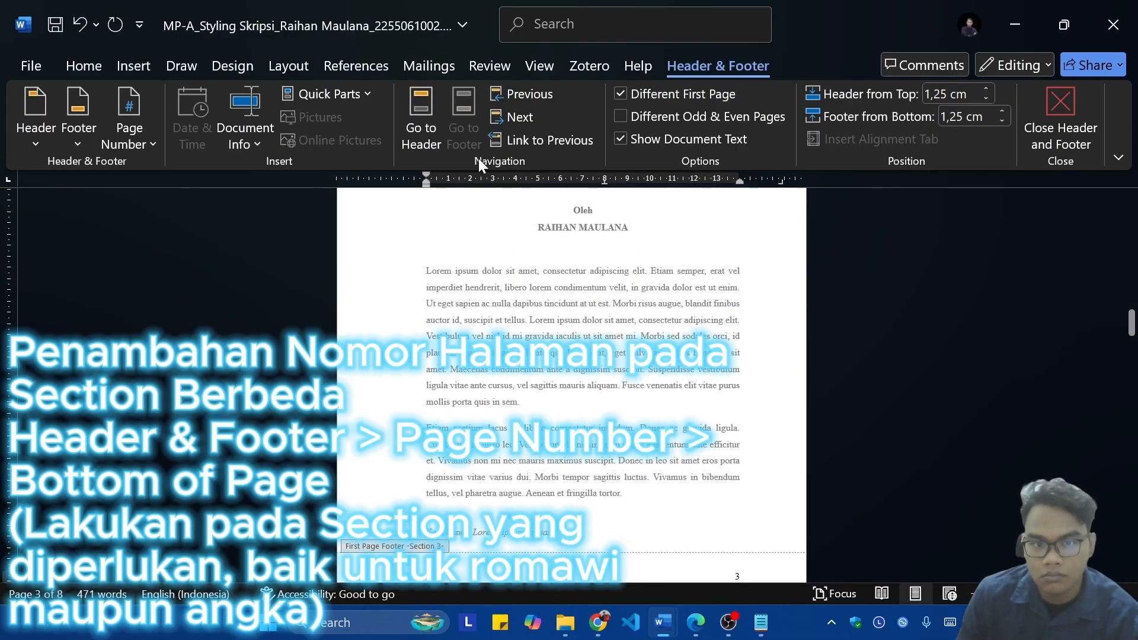
{"action": "scroll", "coordinate": [621, 268], "scroll_direction": "down", "scroll_amount": 5}
{"action": "left_click", "coordinate": [743, 300]}
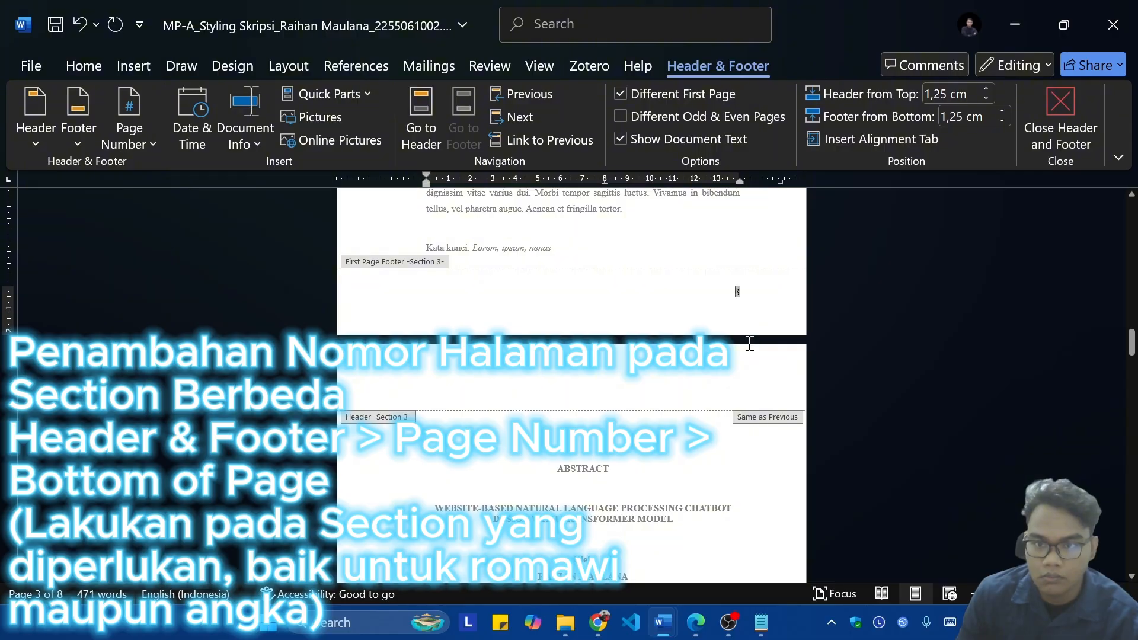
{"action": "left_click", "coordinate": [685, 112]}
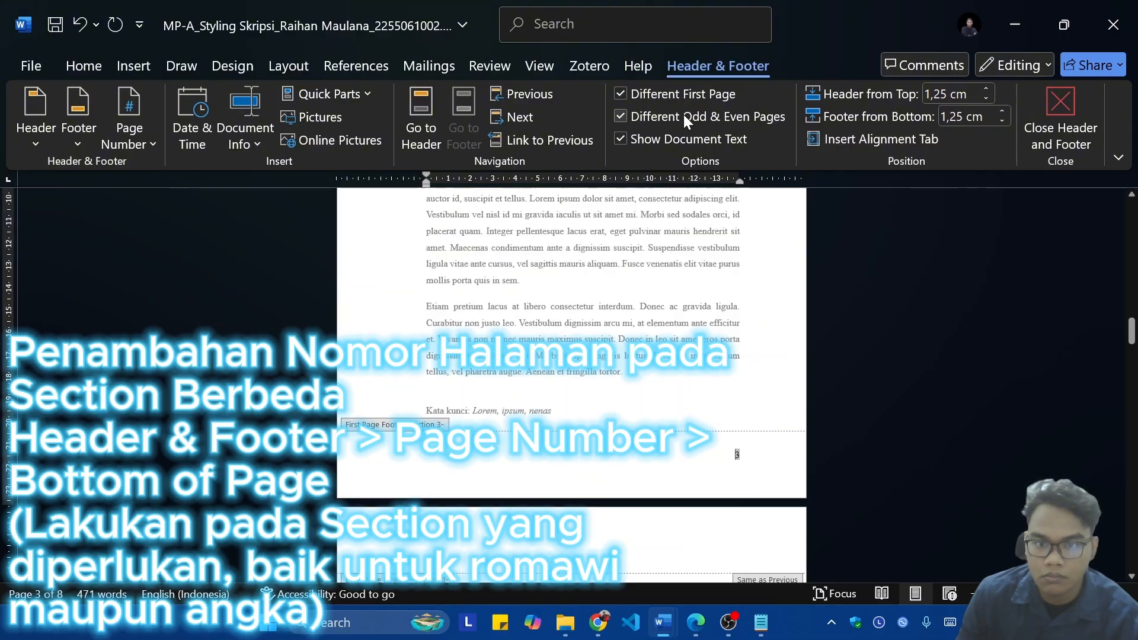
{"action": "left_click", "coordinate": [683, 115]}
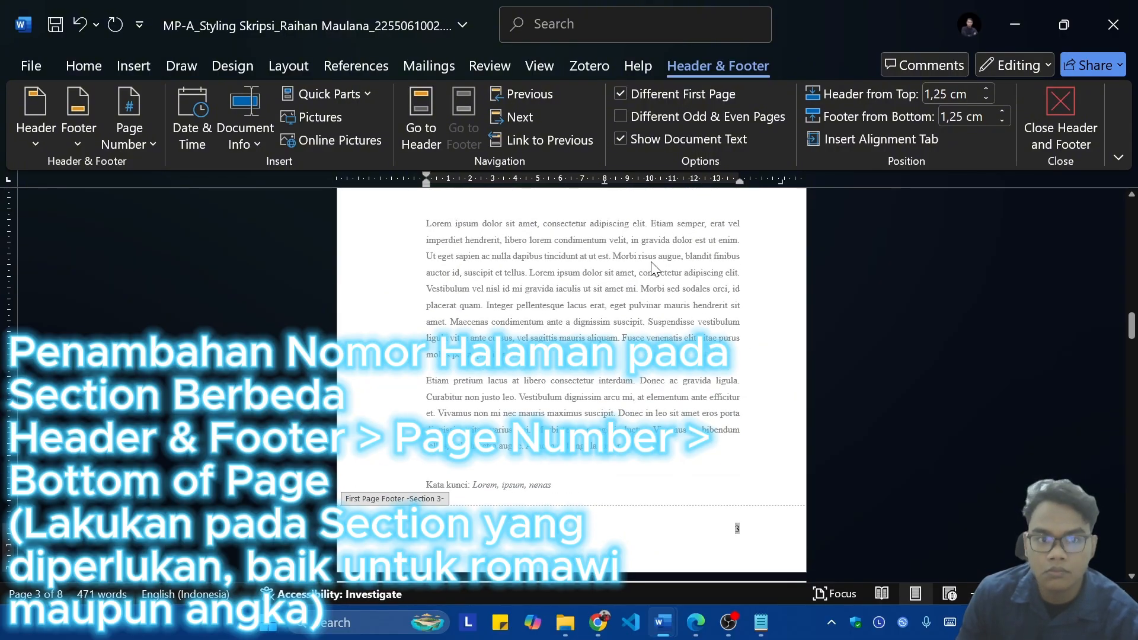
Step: Format the section 3 page numbers as i, ii, iii, … and start them at i
{"action": "left_click", "coordinate": [740, 533]}
{"action": "scroll", "coordinate": [725, 410], "scroll_direction": "up", "scroll_amount": 10}
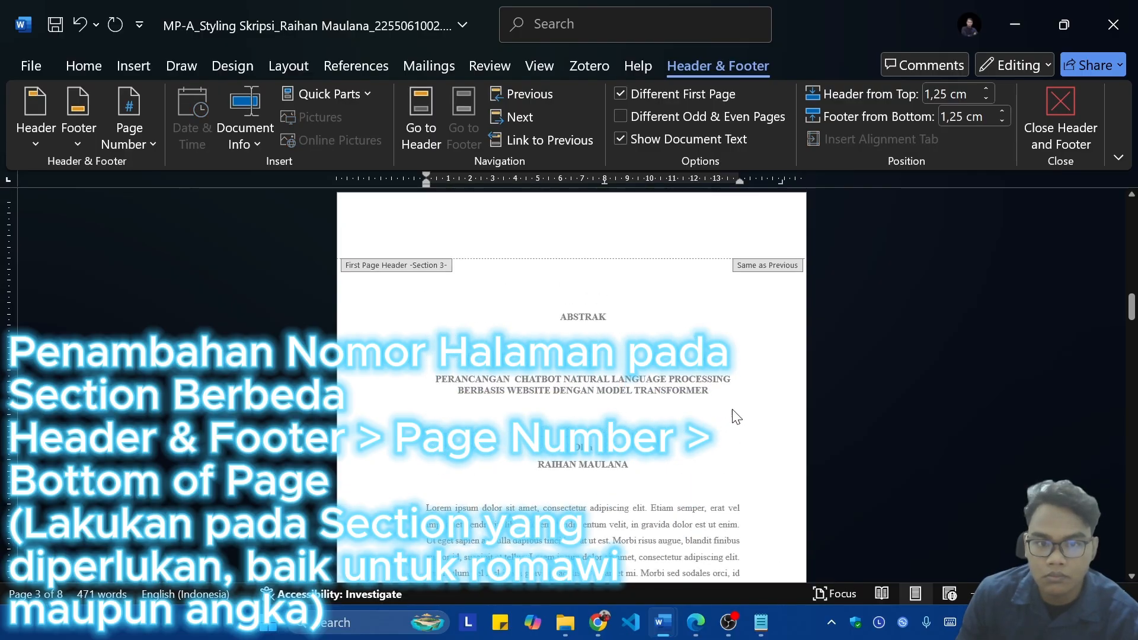
{"action": "scroll", "coordinate": [663, 400], "scroll_direction": "up", "scroll_amount": 2}
{"action": "scroll", "coordinate": [655, 394], "scroll_direction": "down", "scroll_amount": 5}
{"action": "scroll", "coordinate": [645, 394], "scroll_direction": "up", "scroll_amount": 4}
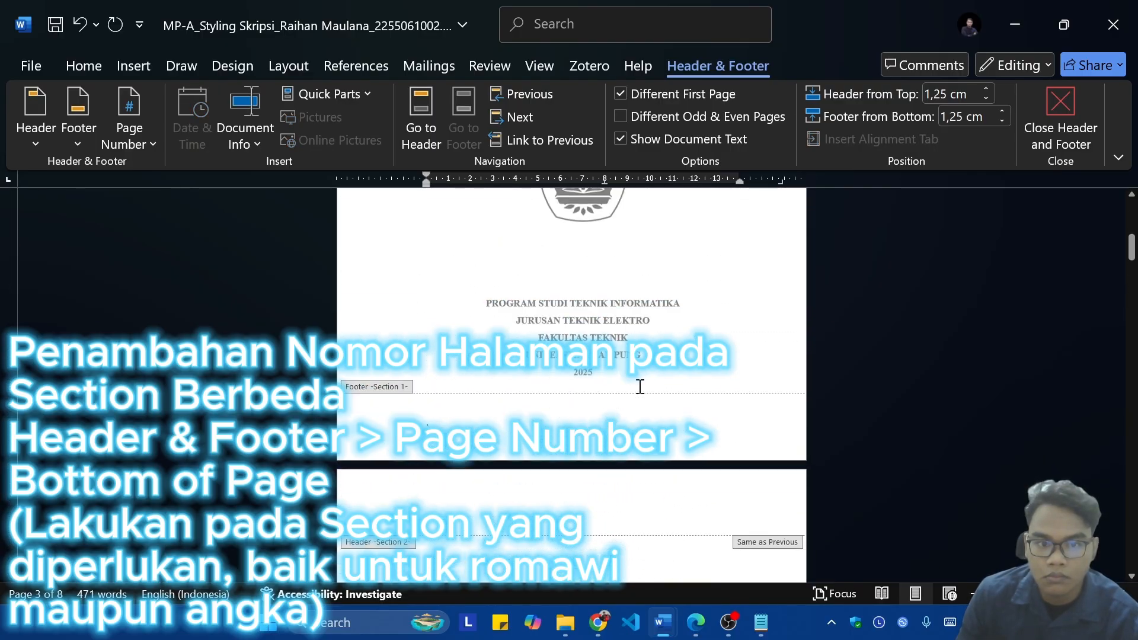
{"action": "scroll", "coordinate": [638, 392], "scroll_direction": "down", "scroll_amount": 10}
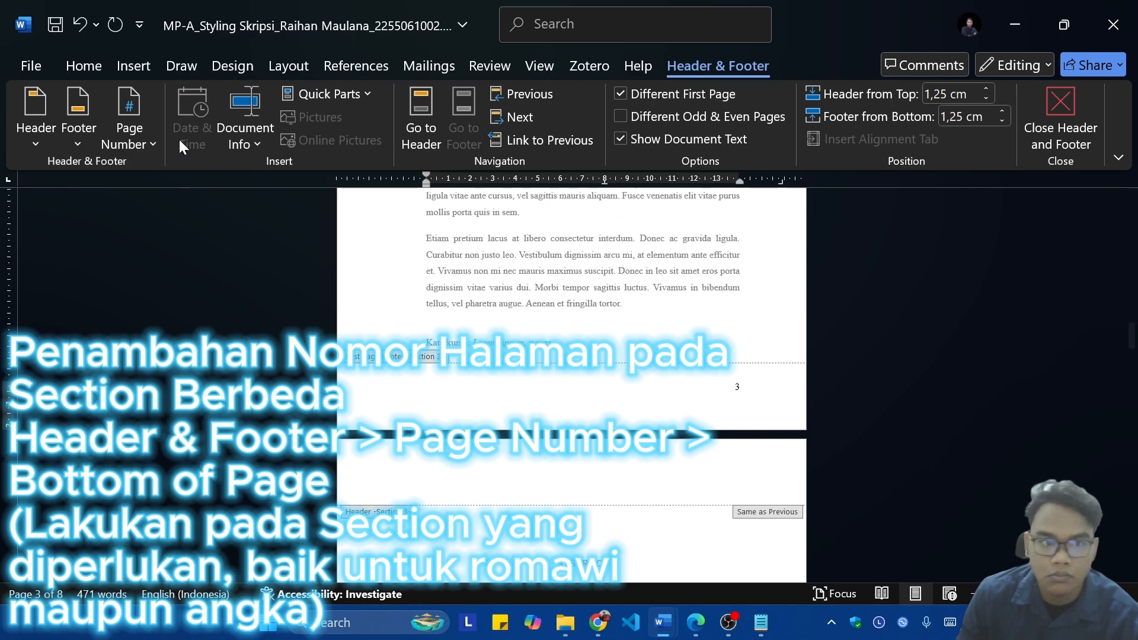
{"action": "left_click", "coordinate": [135, 123]}
{"action": "mouse_move", "coordinate": [209, 198]}
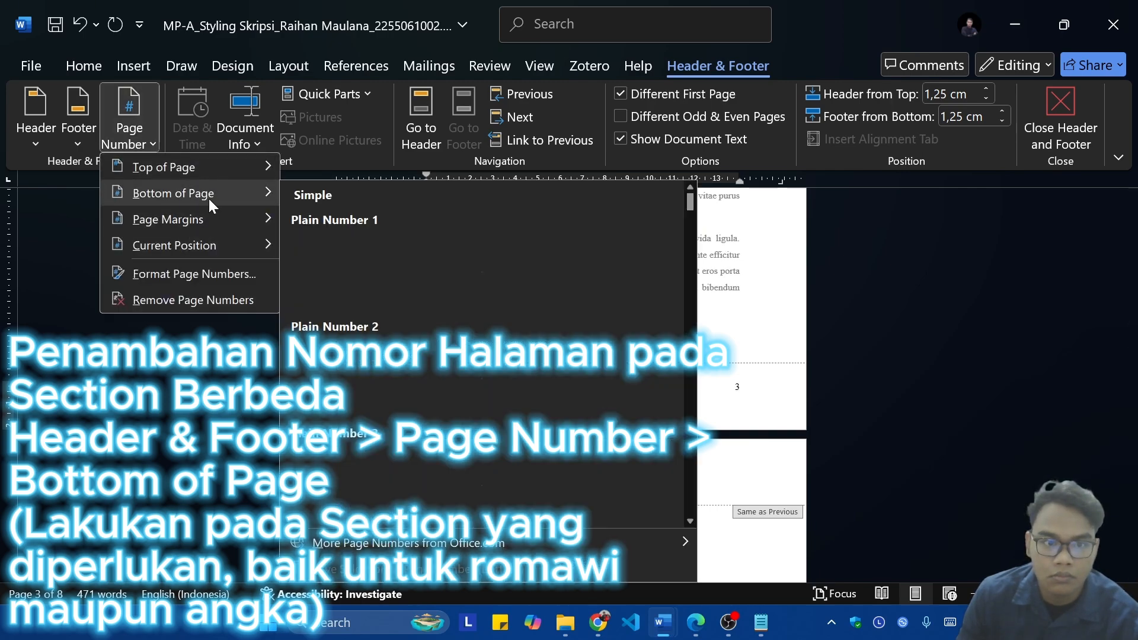
{"action": "left_click", "coordinate": [173, 276]}
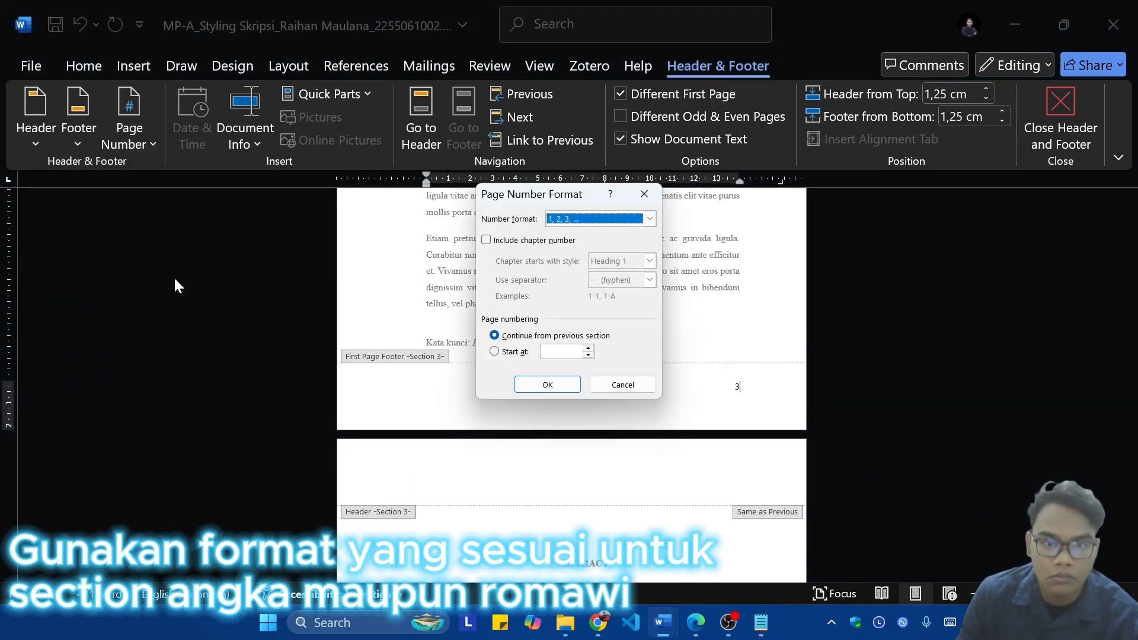
{"action": "left_click", "coordinate": [515, 353]}
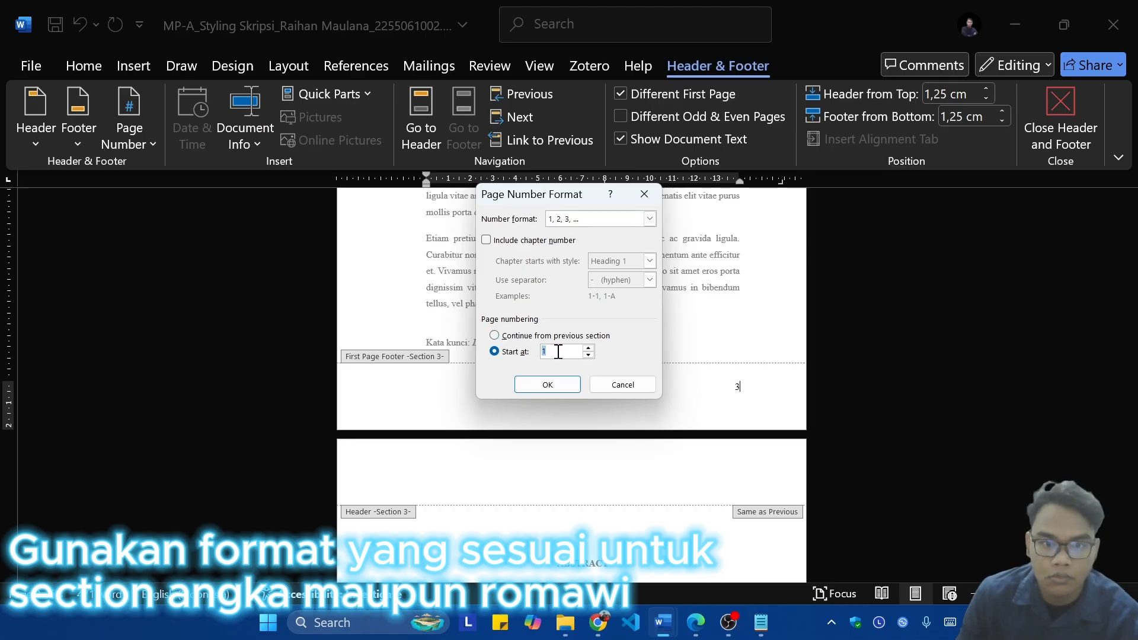
{"action": "left_click", "coordinate": [576, 220]}
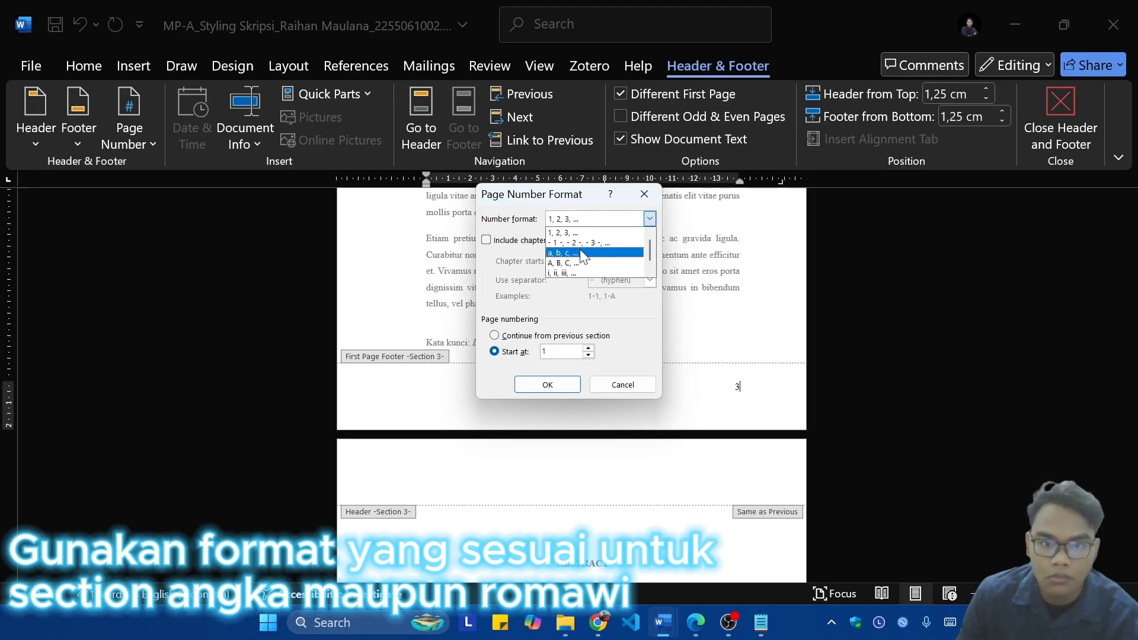
{"action": "left_click", "coordinate": [577, 267]}
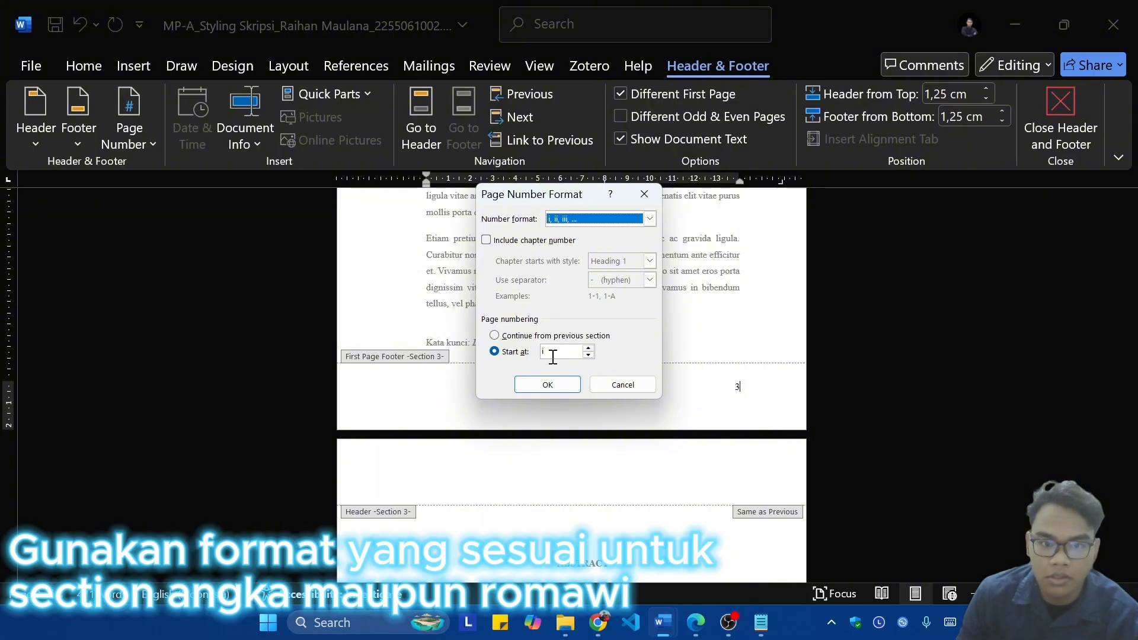
{"action": "left_click", "coordinate": [552, 384]}
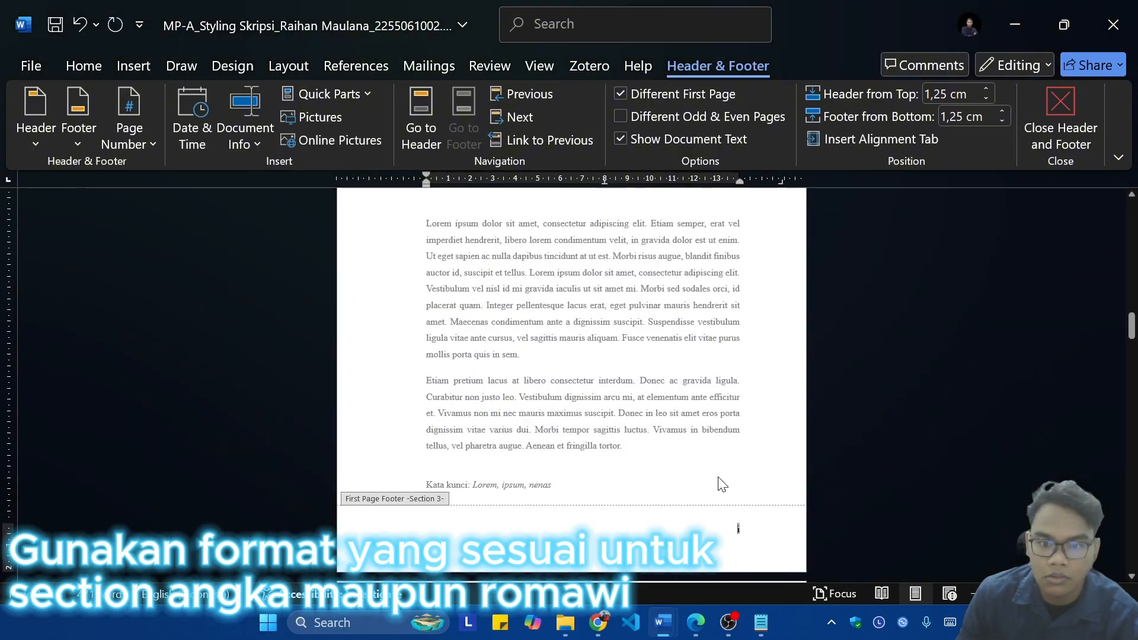
Step: Add a bottom-of-page Plain Number 3 page number to the section 3 footer on the English abstract page
{"action": "scroll", "coordinate": [741, 361], "scroll_direction": "up", "scroll_amount": 15}
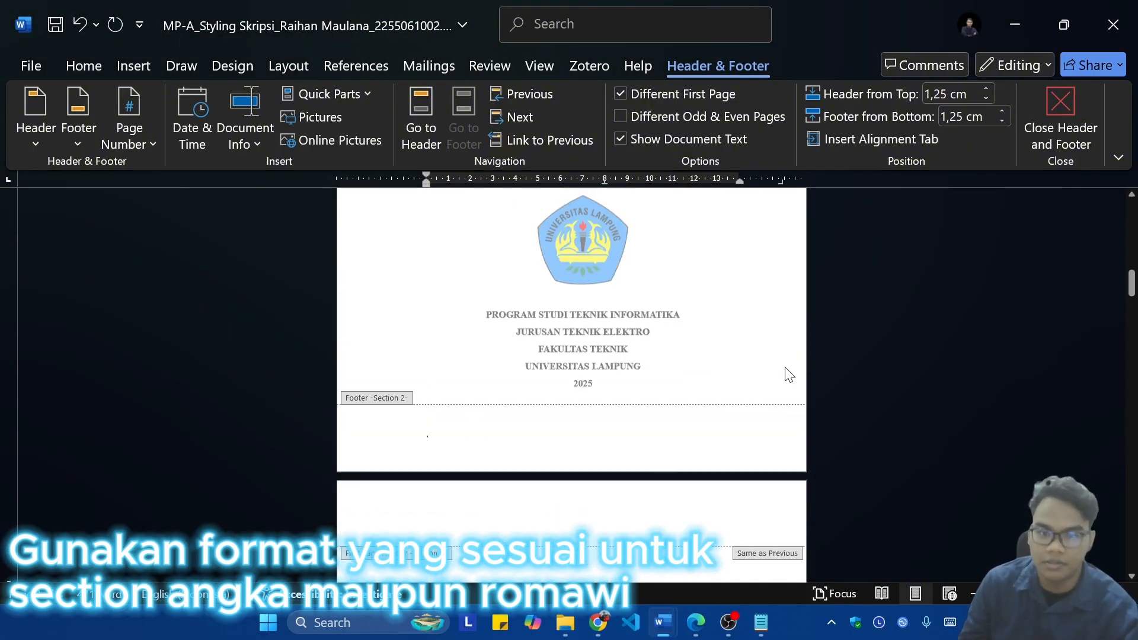
{"action": "scroll", "coordinate": [738, 362], "scroll_direction": "down", "scroll_amount": 12}
{"action": "scroll", "coordinate": [731, 392], "scroll_direction": "up", "scroll_amount": 8}
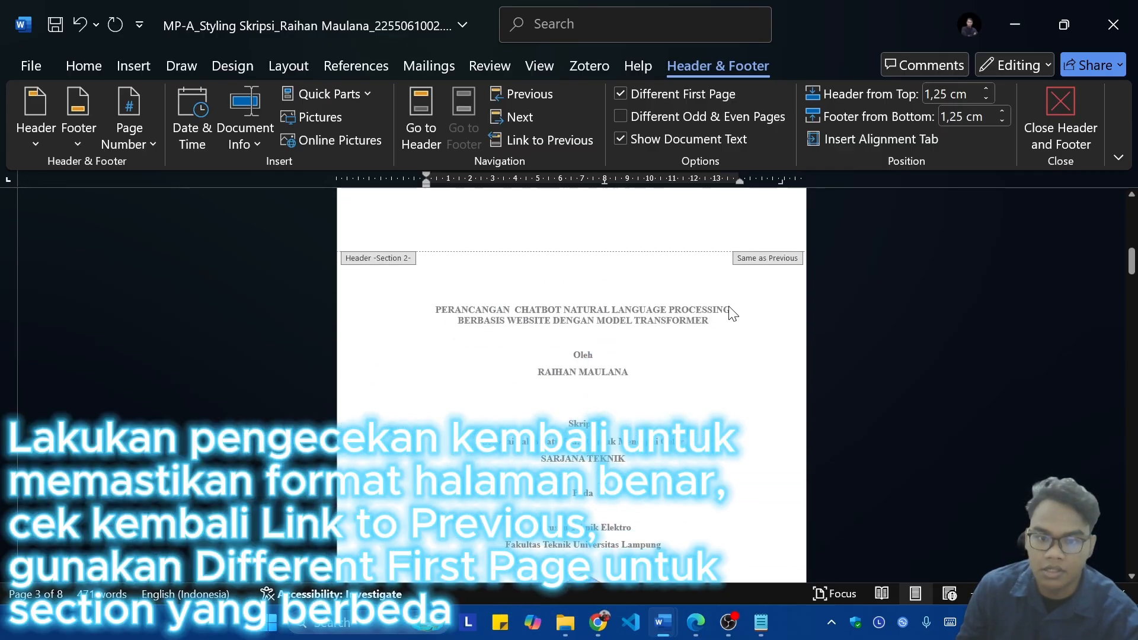
{"action": "scroll", "coordinate": [758, 290], "scroll_direction": "down", "scroll_amount": 10}
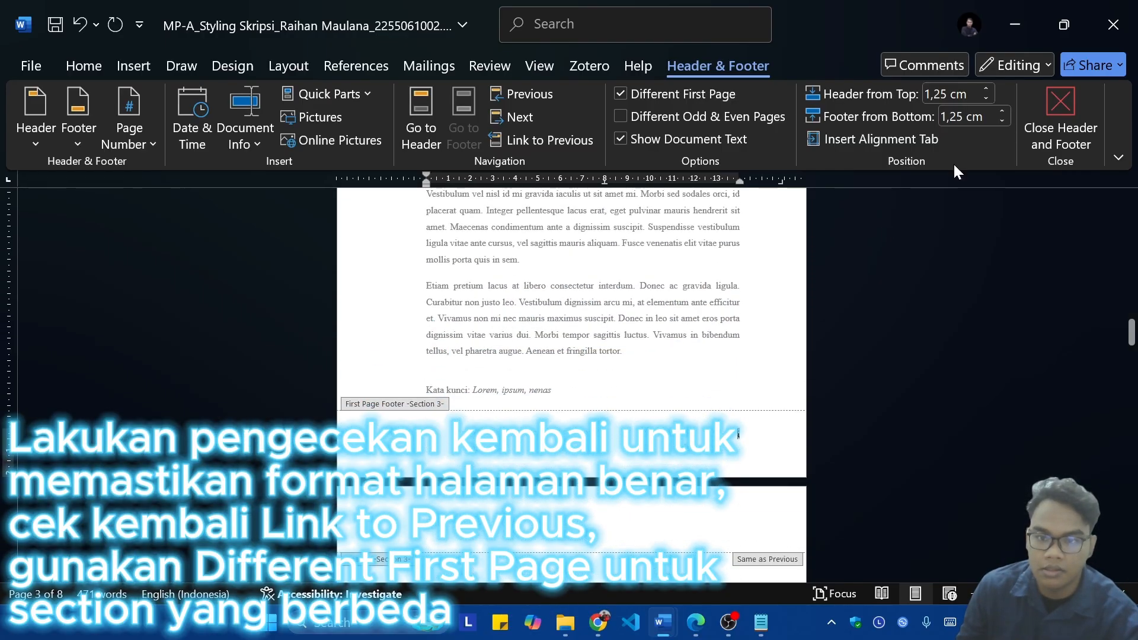
{"action": "scroll", "coordinate": [827, 367], "scroll_direction": "down", "scroll_amount": 10}
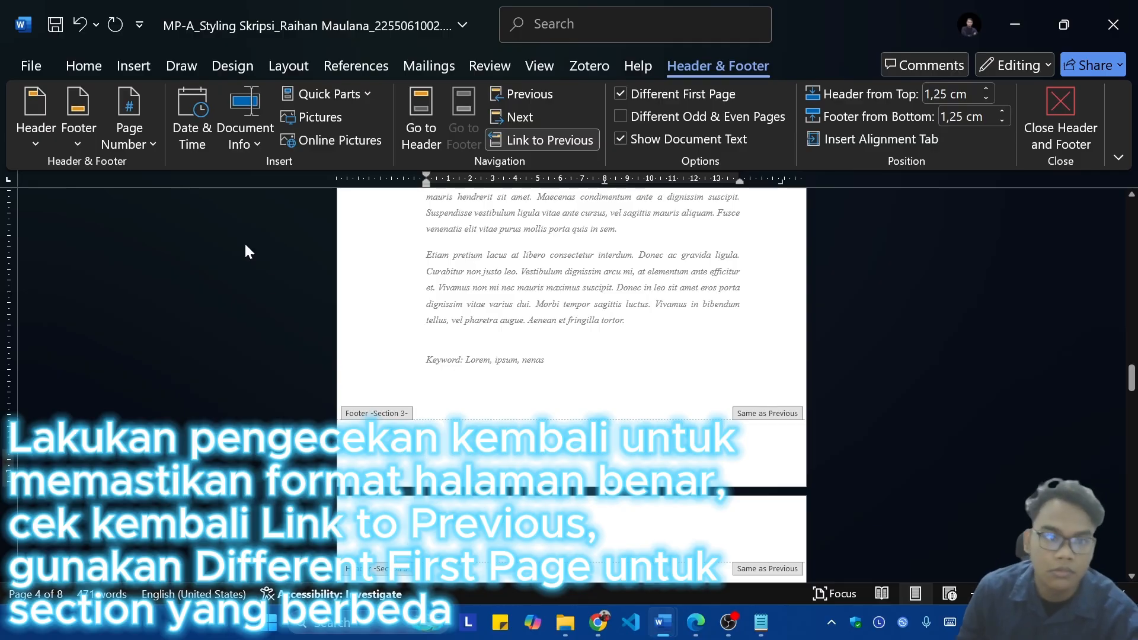
{"action": "scroll", "coordinate": [176, 194], "scroll_direction": "down", "scroll_amount": 5}
{"action": "scroll", "coordinate": [176, 194], "scroll_direction": "up", "scroll_amount": 6}
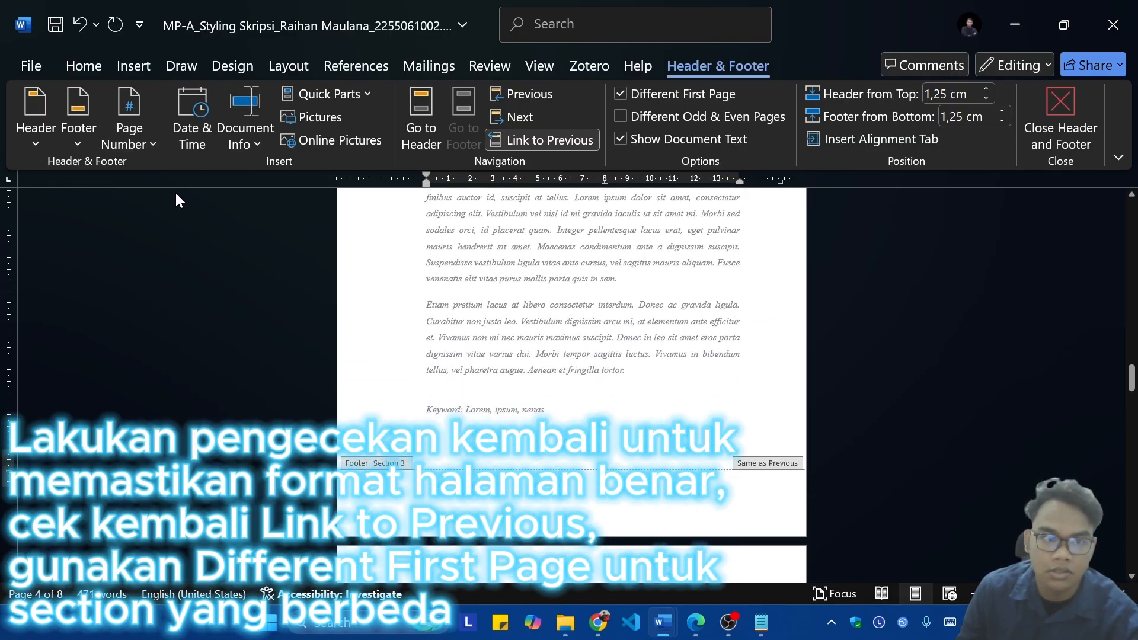
{"action": "scroll", "coordinate": [176, 191], "scroll_direction": "down", "scroll_amount": 1}
{"action": "left_click", "coordinate": [133, 142]}
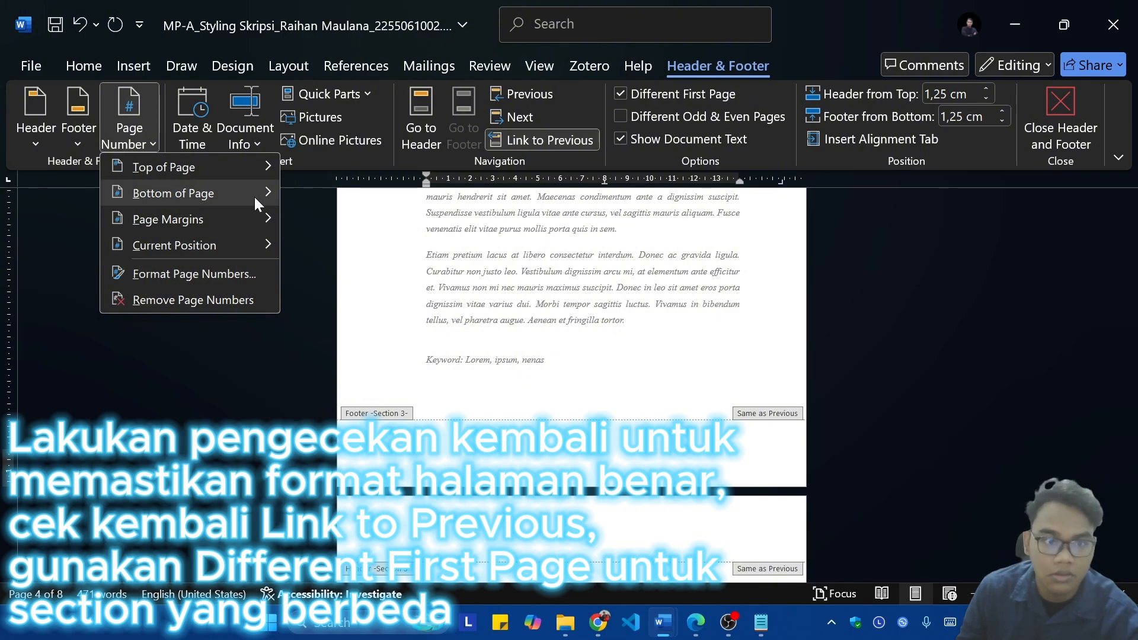
{"action": "mouse_move", "coordinate": [256, 194]}
{"action": "left_click", "coordinate": [402, 456]}
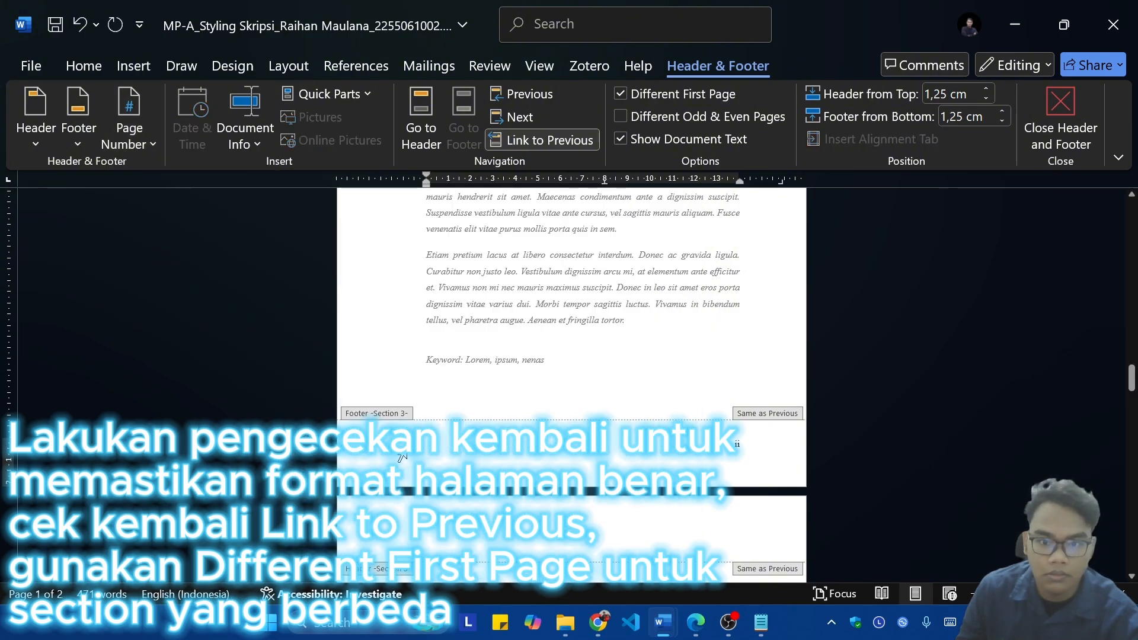
Step: Update the entire table of contents under DAFTAR ISI
{"action": "scroll", "coordinate": [402, 456], "scroll_direction": "down", "scroll_amount": 3}
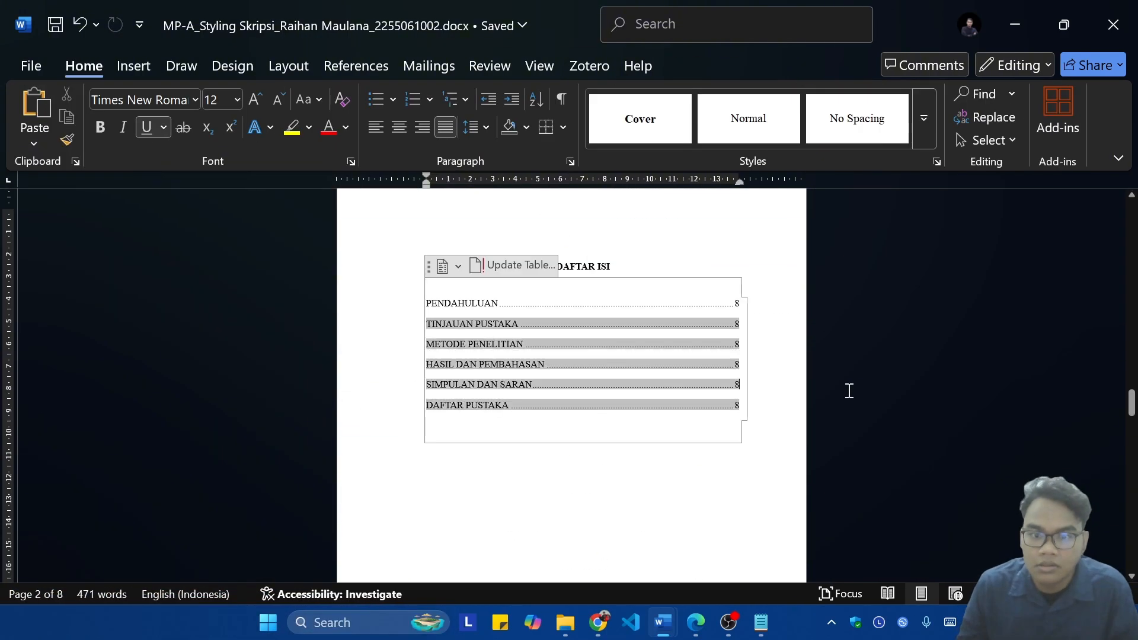
{"action": "scroll", "coordinate": [829, 409], "scroll_direction": "down", "scroll_amount": 1}
{"action": "left_click", "coordinate": [513, 217]}
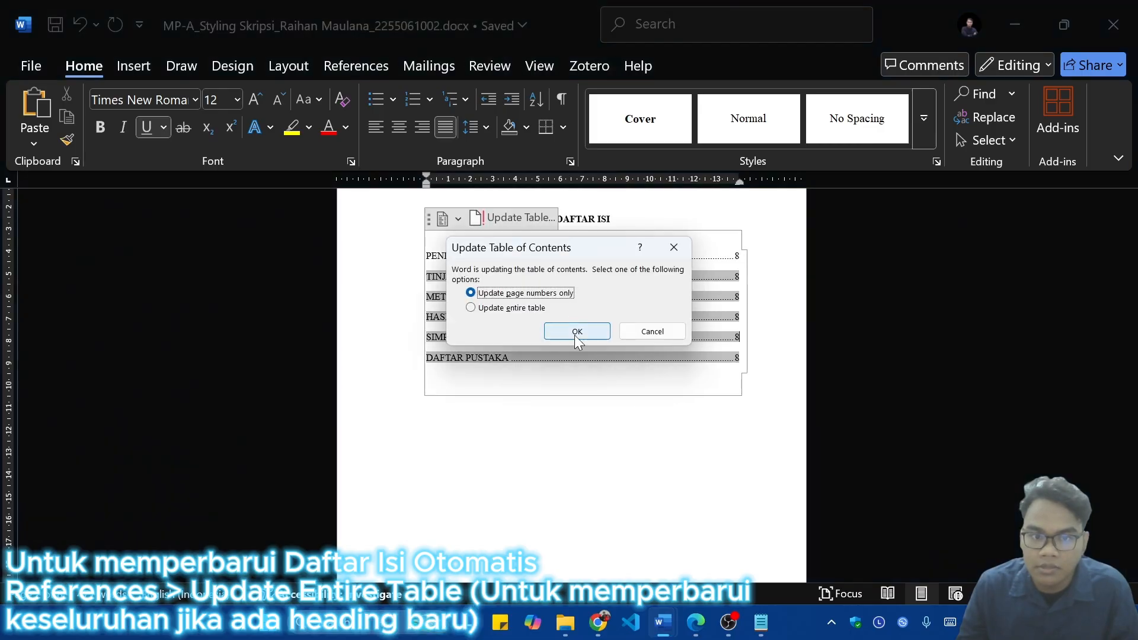
{"action": "left_click", "coordinate": [501, 309]}
{"action": "left_click", "coordinate": [554, 331]}
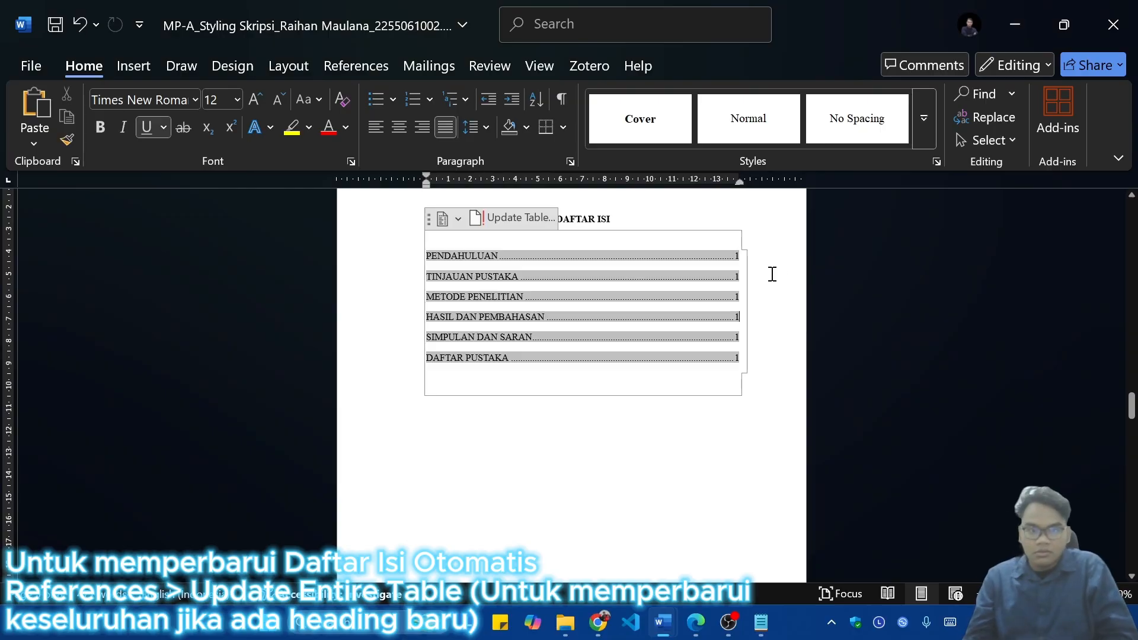
Step: Apply the 1 Heading 1, 1.1 Heading 2, 1.1.1 Heading 3 multilevel list to the chapter headings starting at PENDAHULUAN
{"action": "scroll", "coordinate": [749, 314], "scroll_direction": "down", "scroll_amount": 10}
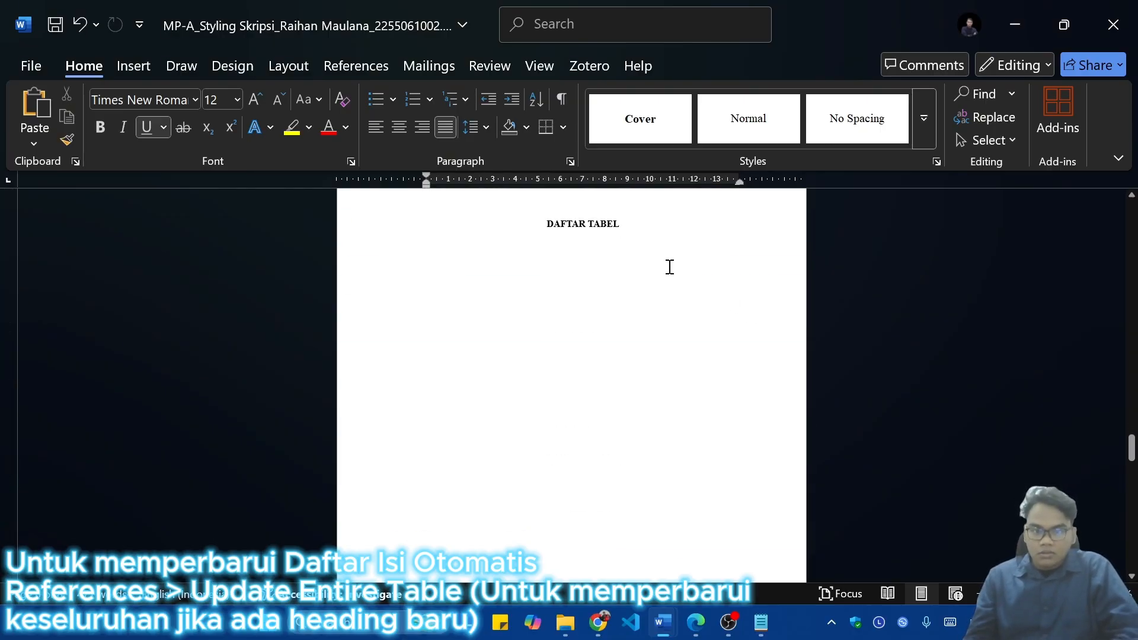
{"action": "scroll", "coordinate": [670, 267], "scroll_direction": "up", "scroll_amount": 3}
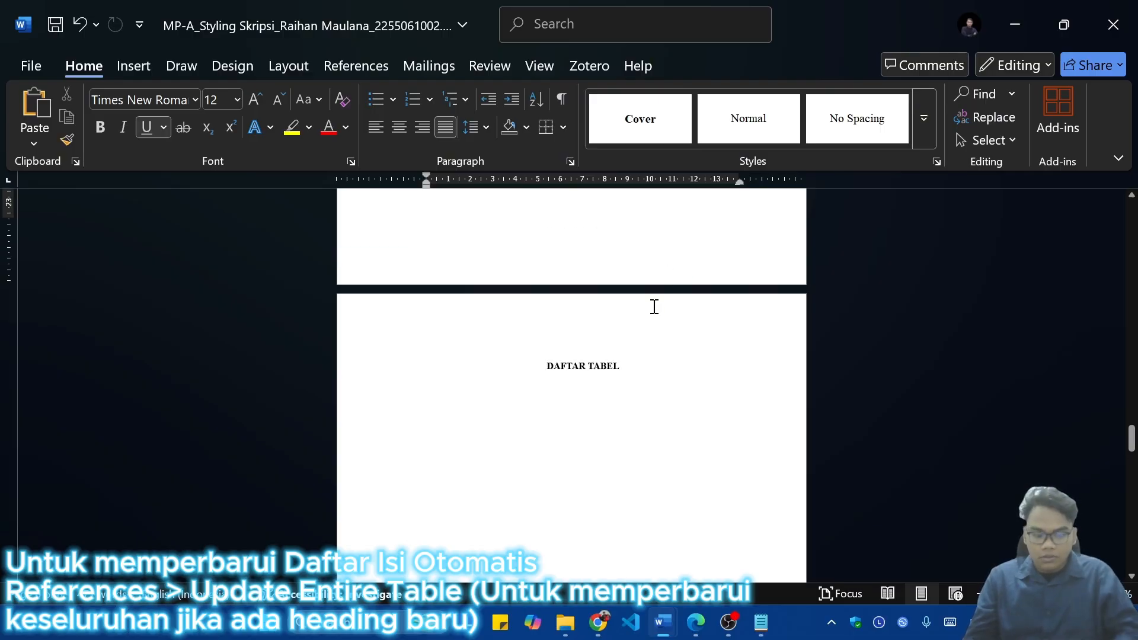
{"action": "scroll", "coordinate": [697, 421], "scroll_direction": "down", "scroll_amount": 1}
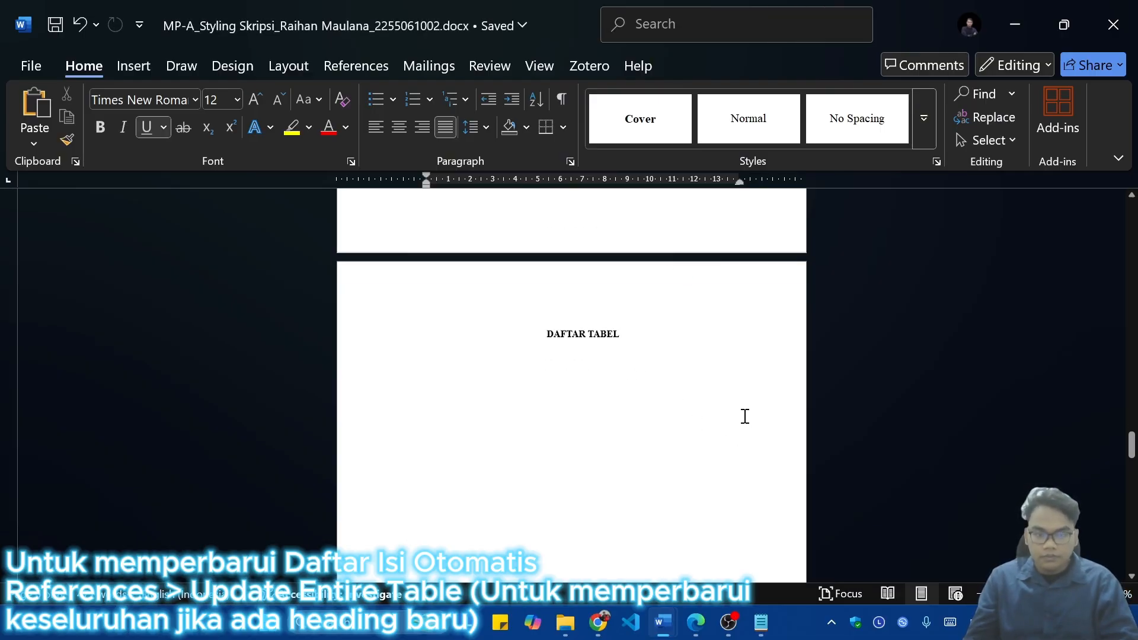
{"action": "scroll", "coordinate": [745, 415], "scroll_direction": "down", "scroll_amount": 20}
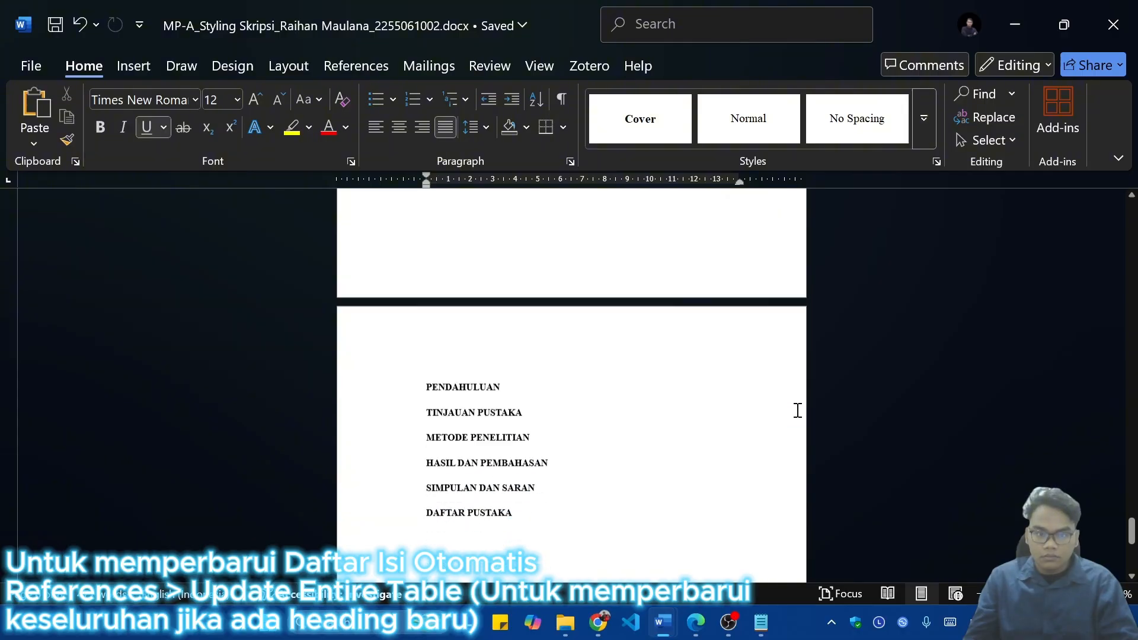
{"action": "scroll", "coordinate": [797, 410], "scroll_direction": "down", "scroll_amount": 1}
{"action": "left_click", "coordinate": [530, 345]}
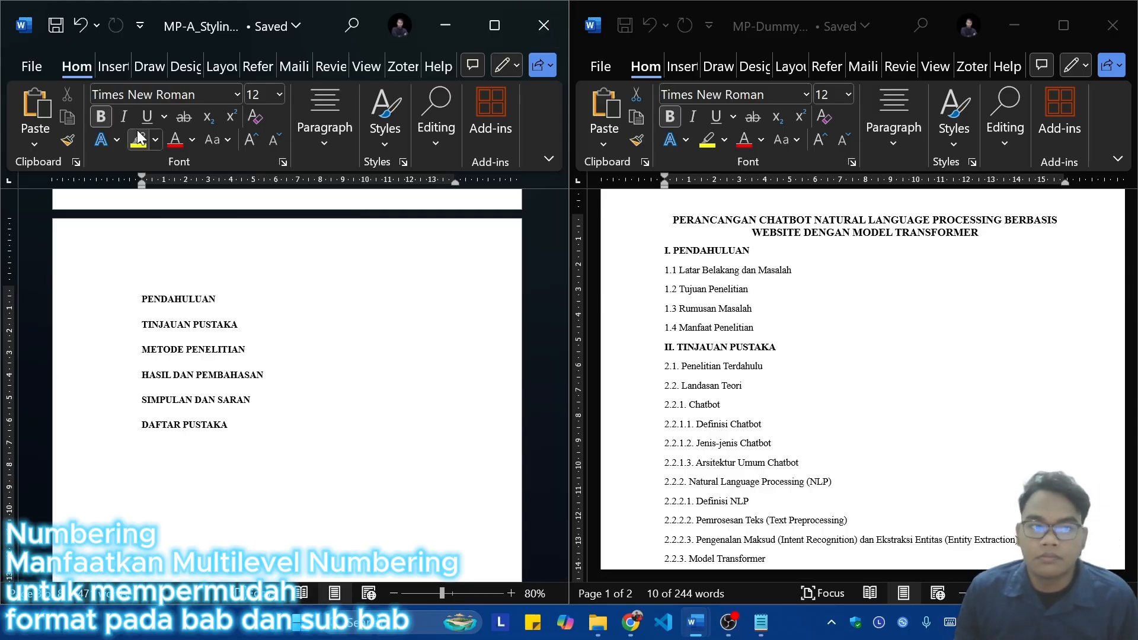
{"action": "left_click", "coordinate": [498, 24]}
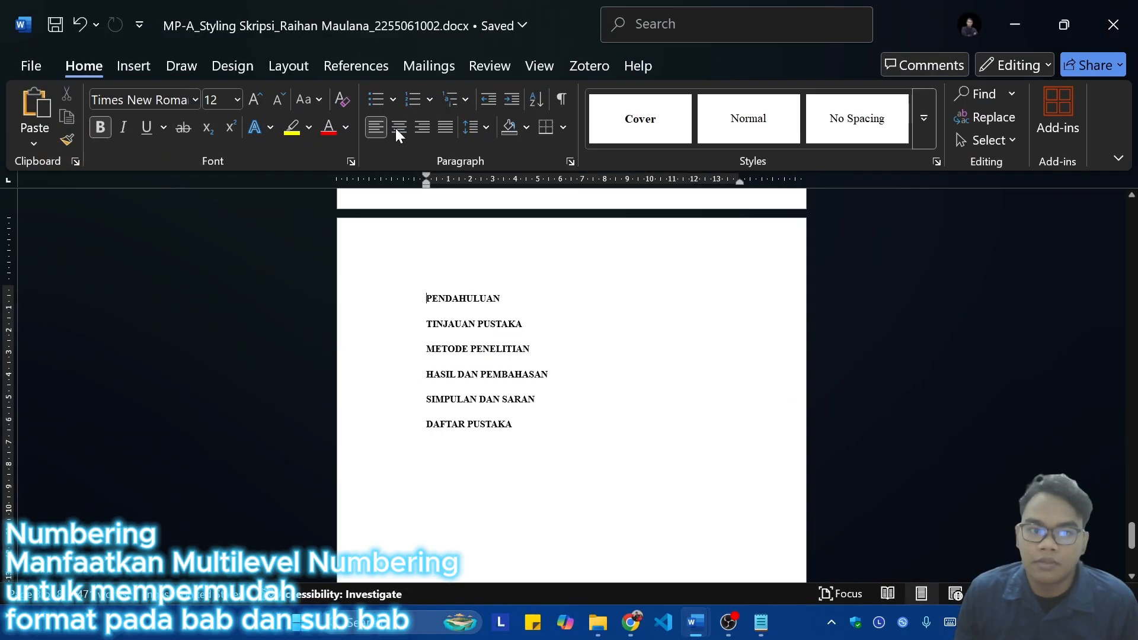
{"action": "left_click", "coordinate": [469, 103]}
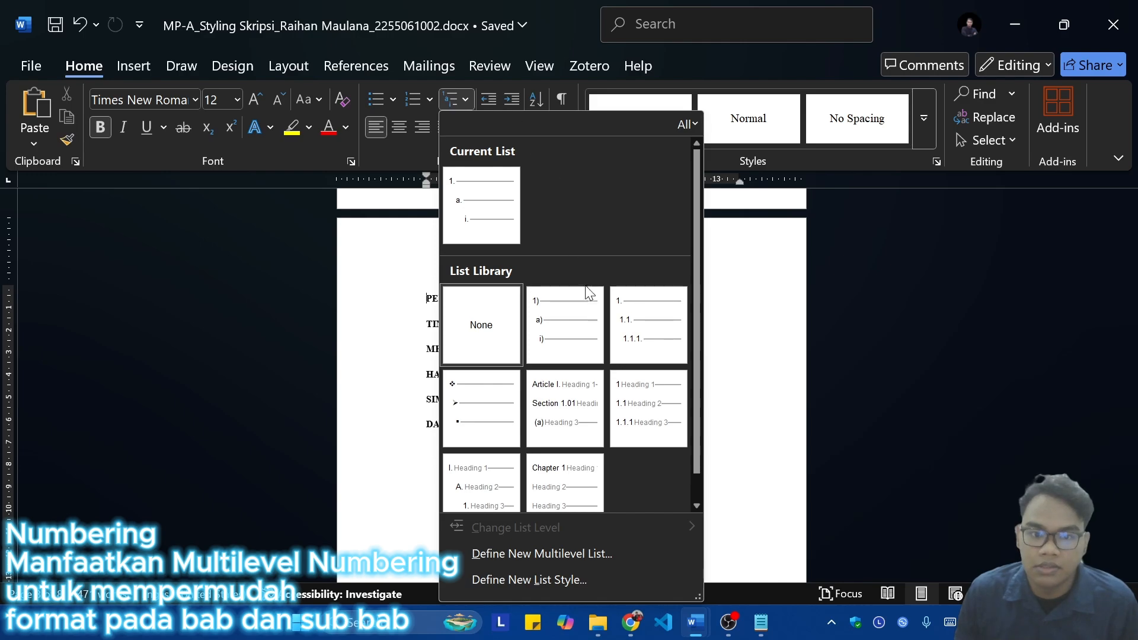
{"action": "mouse_move", "coordinate": [650, 406]}
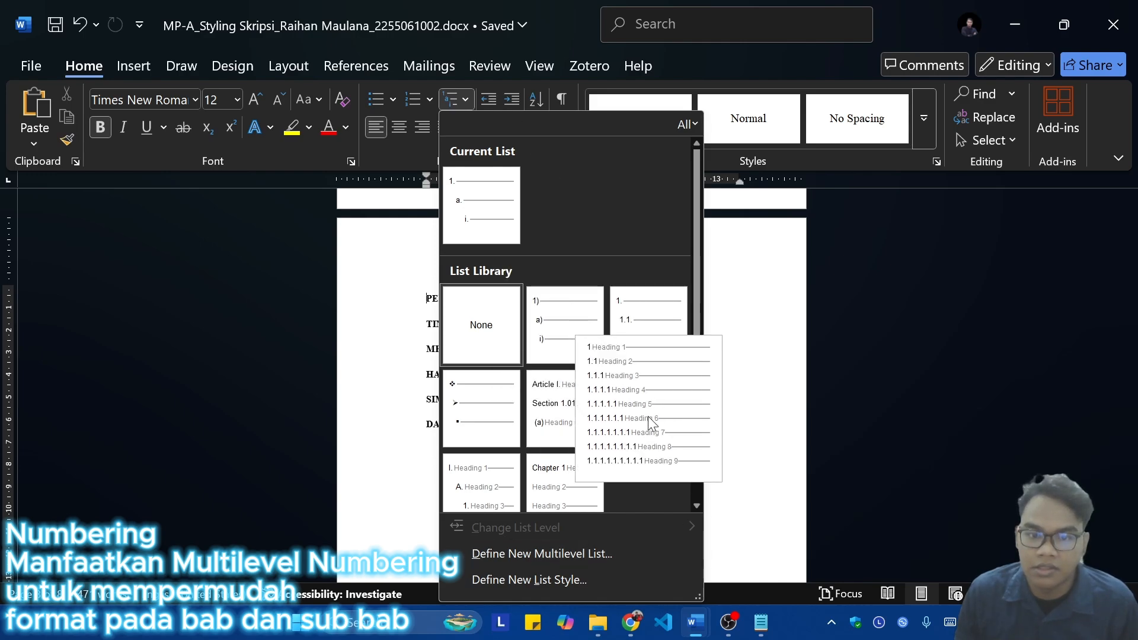
{"action": "left_click", "coordinate": [662, 409]}
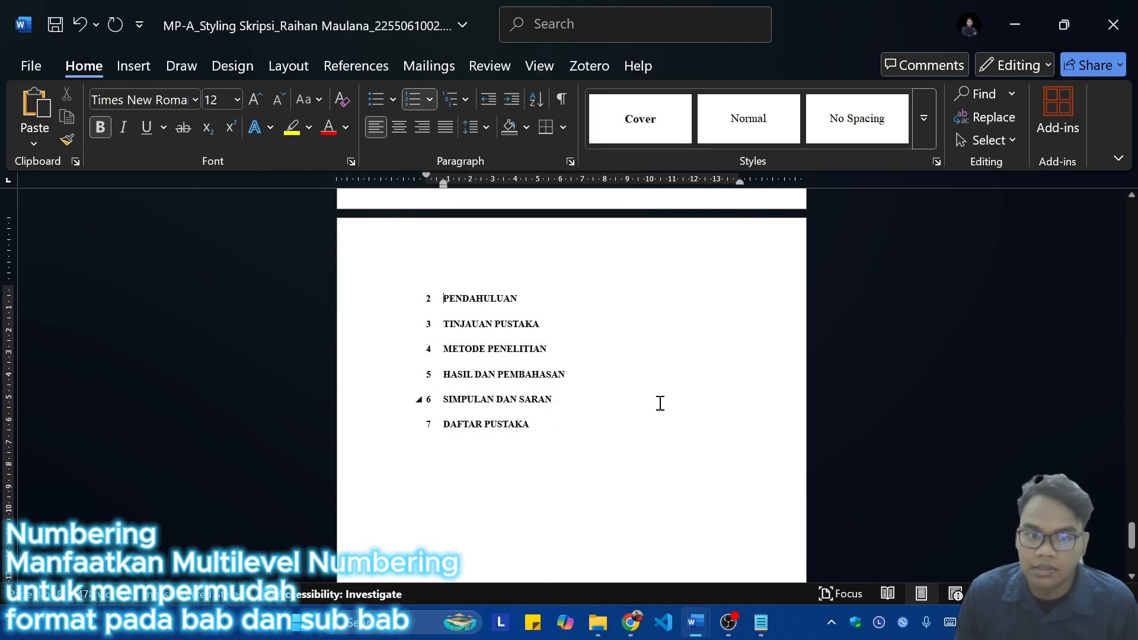
Step: Set the level 1 number style of the chapter headings' multilevel list to I, II, III, …
{"action": "scroll", "coordinate": [592, 391], "scroll_direction": "up", "scroll_amount": 10}
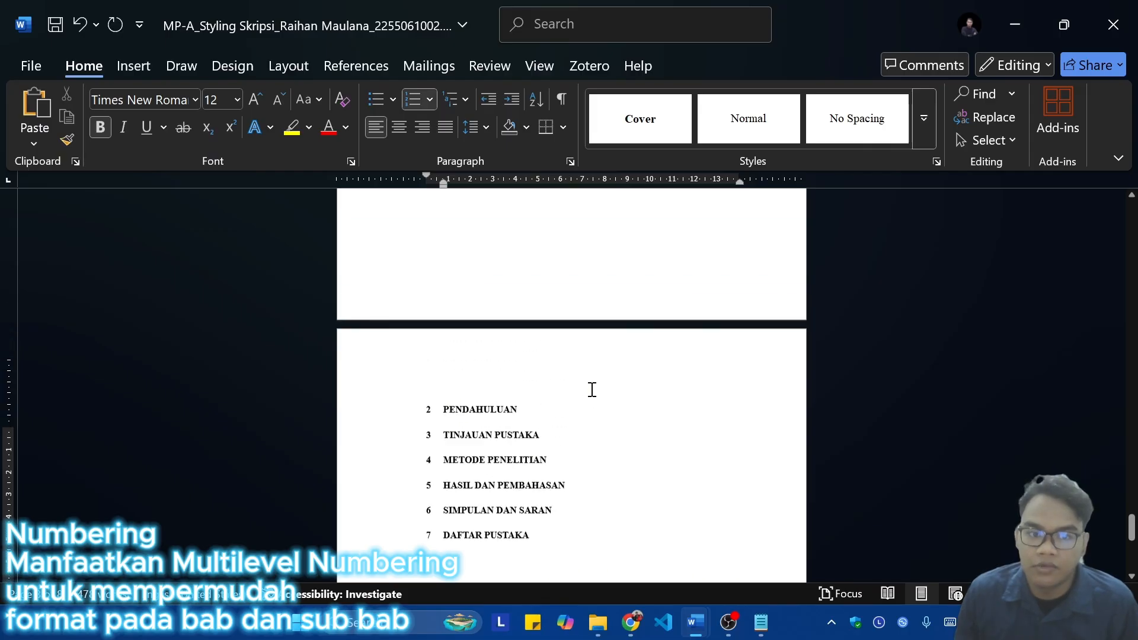
{"action": "scroll", "coordinate": [611, 403], "scroll_direction": "up", "scroll_amount": 15}
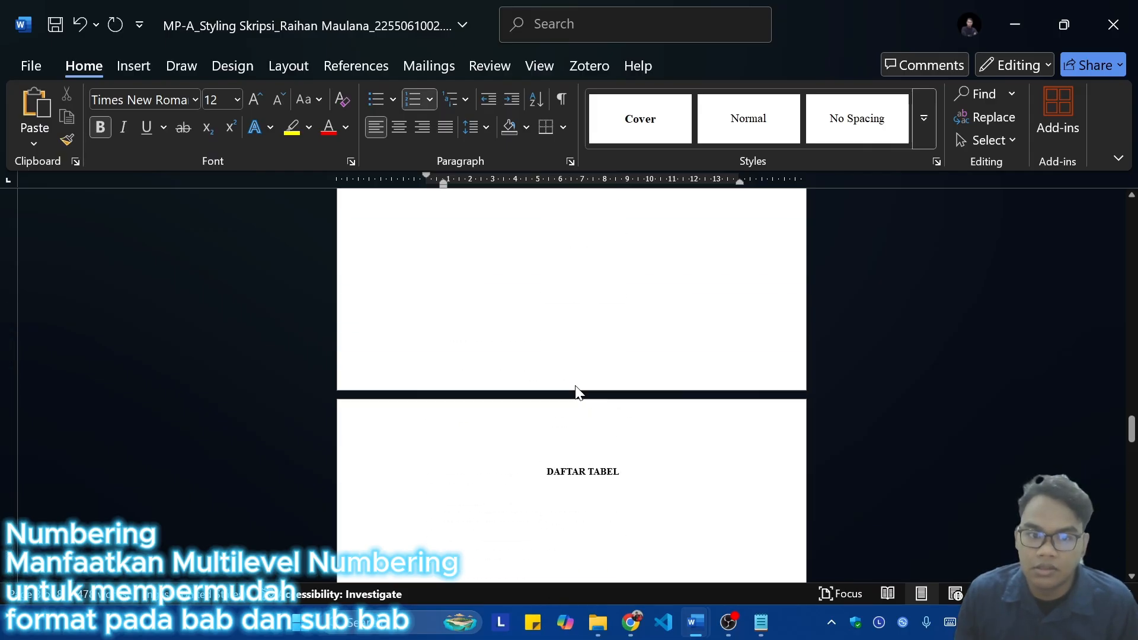
{"action": "scroll", "coordinate": [593, 399], "scroll_direction": "down", "scroll_amount": 1}
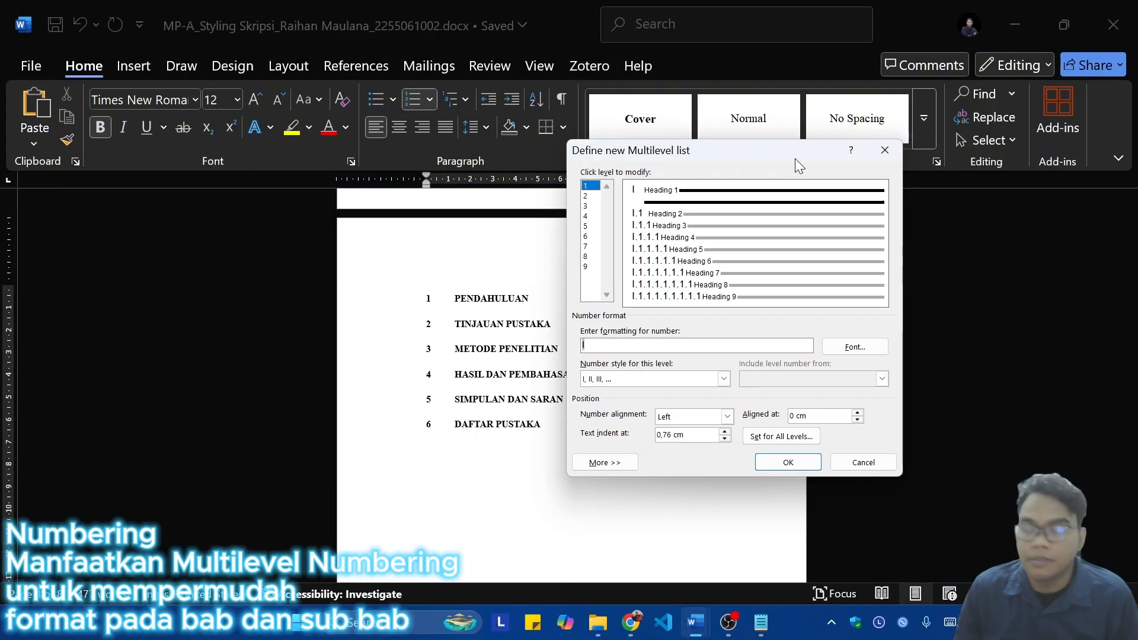
{"action": "left_click", "coordinate": [787, 463]}
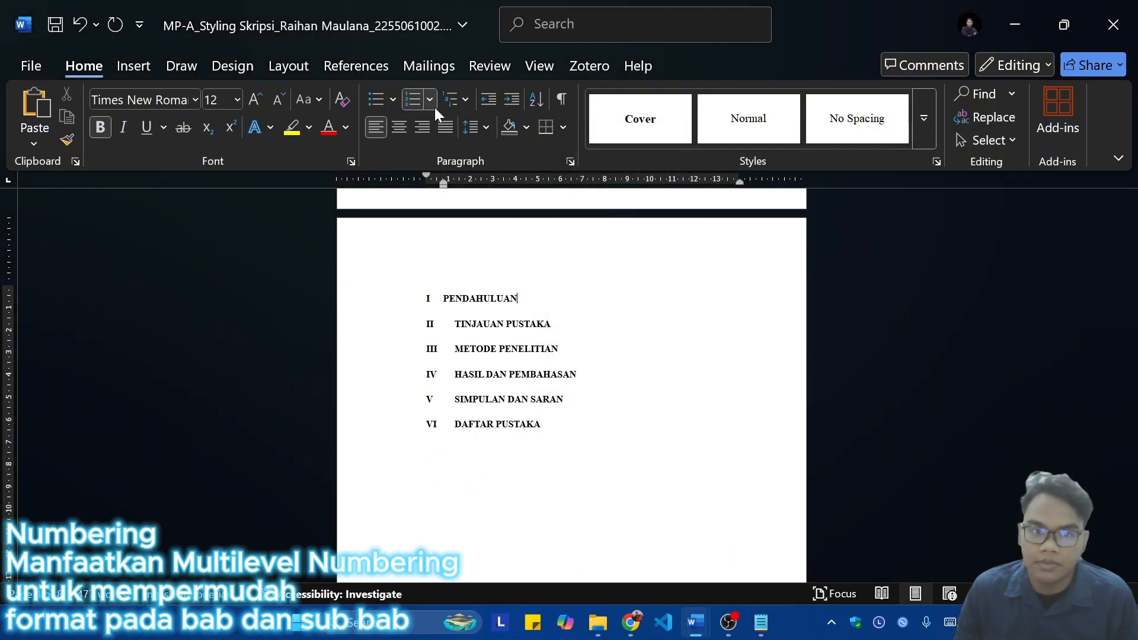
Step: Add a period after the level 1 number of the chapter headings' multilevel list and set its text indent to 0.5 cm
{"action": "left_click", "coordinate": [453, 99]}
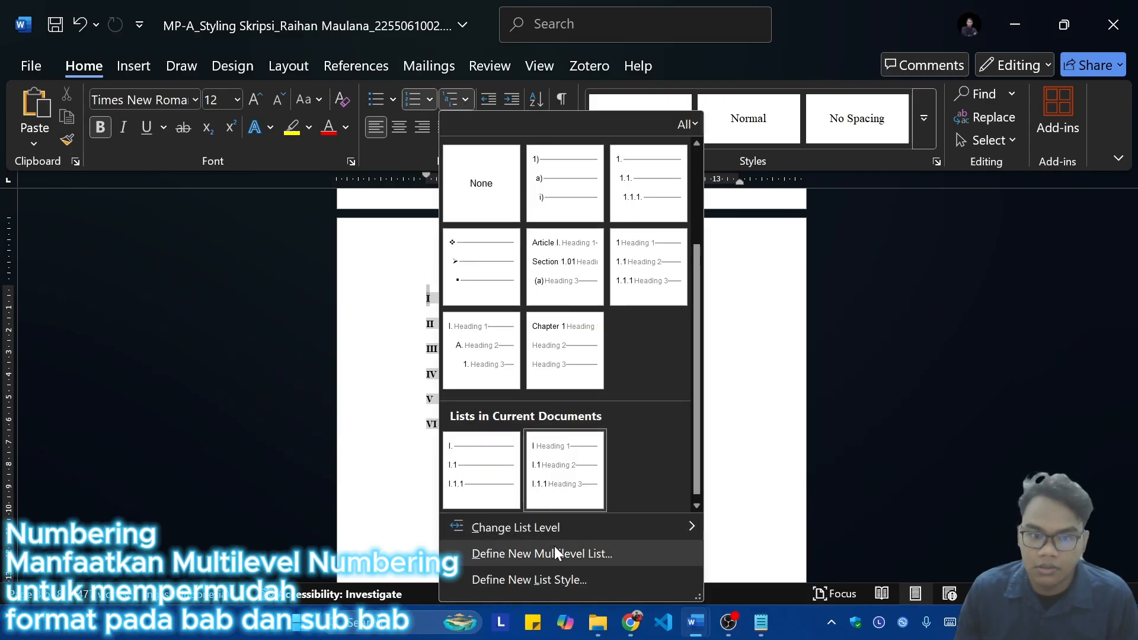
{"action": "left_click", "coordinate": [537, 553]}
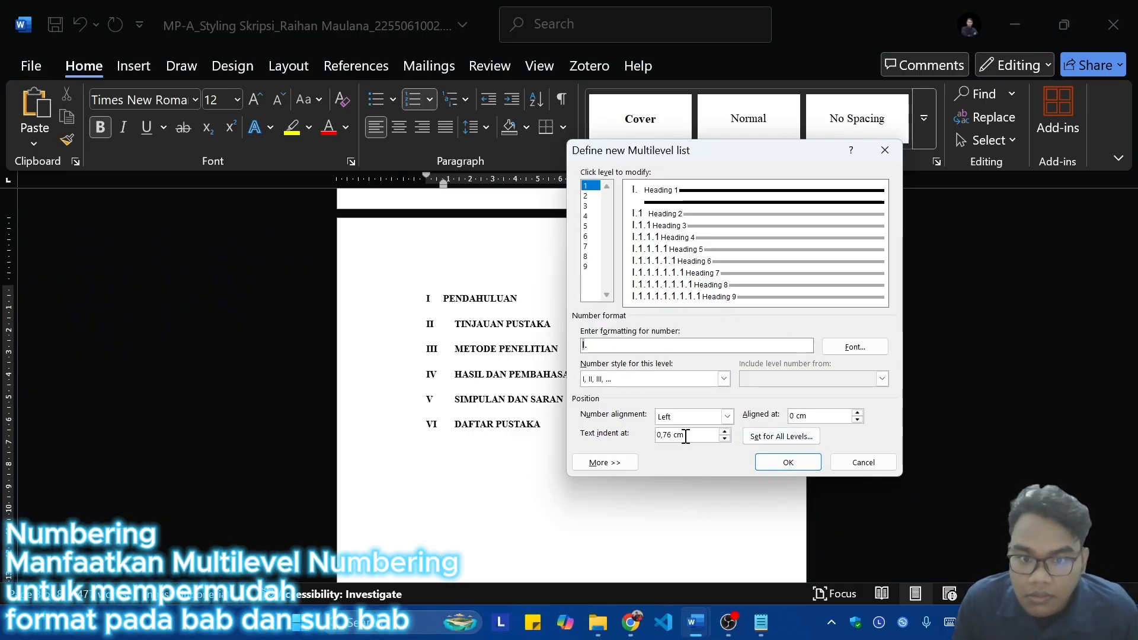
{"action": "key", "text": "BackSpace"}
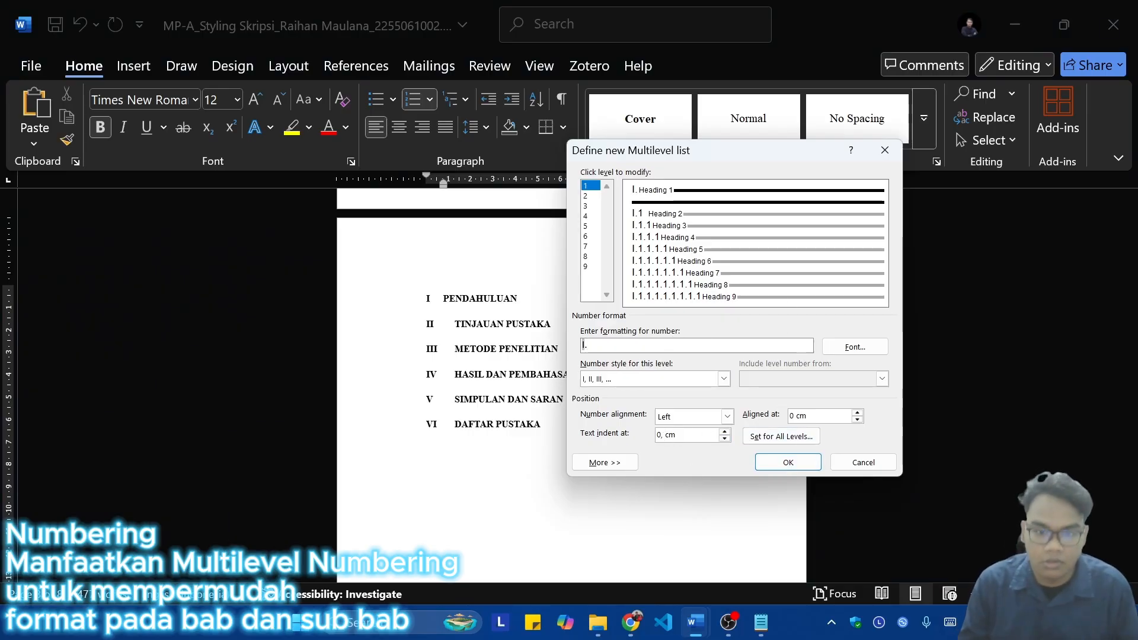
{"action": "type", "text": "5"}
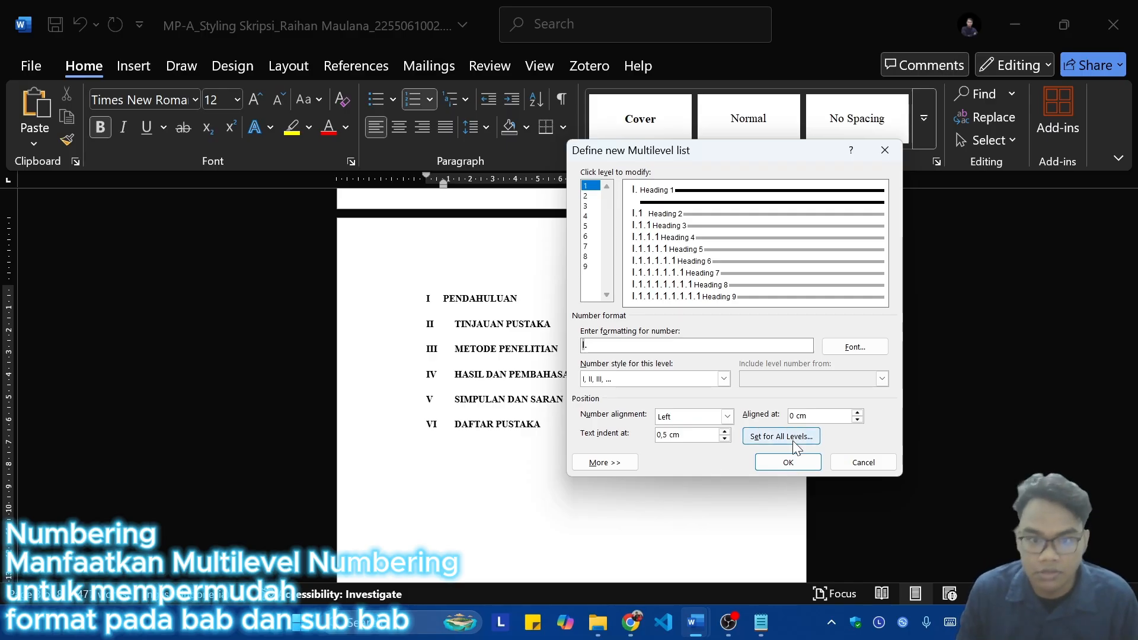
{"action": "left_click", "coordinate": [791, 462]}
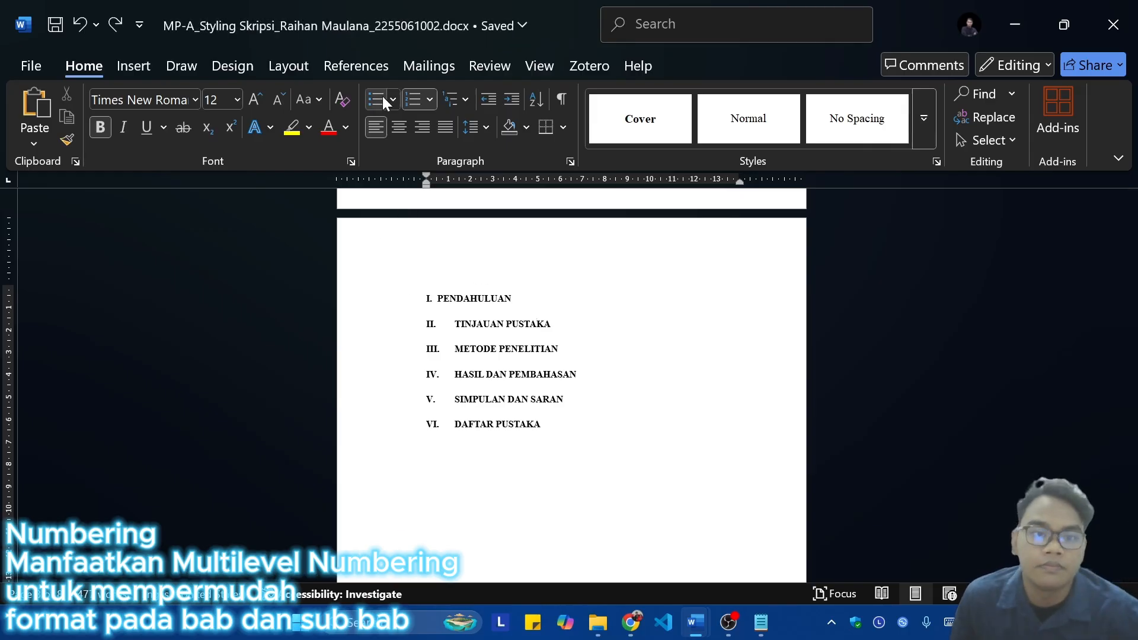
Step: Try to apply the multilevel list's 0.5 cm level 1 text indent from the TINJAUAN PUSTAKA heading
{"action": "left_click", "coordinate": [430, 100]}
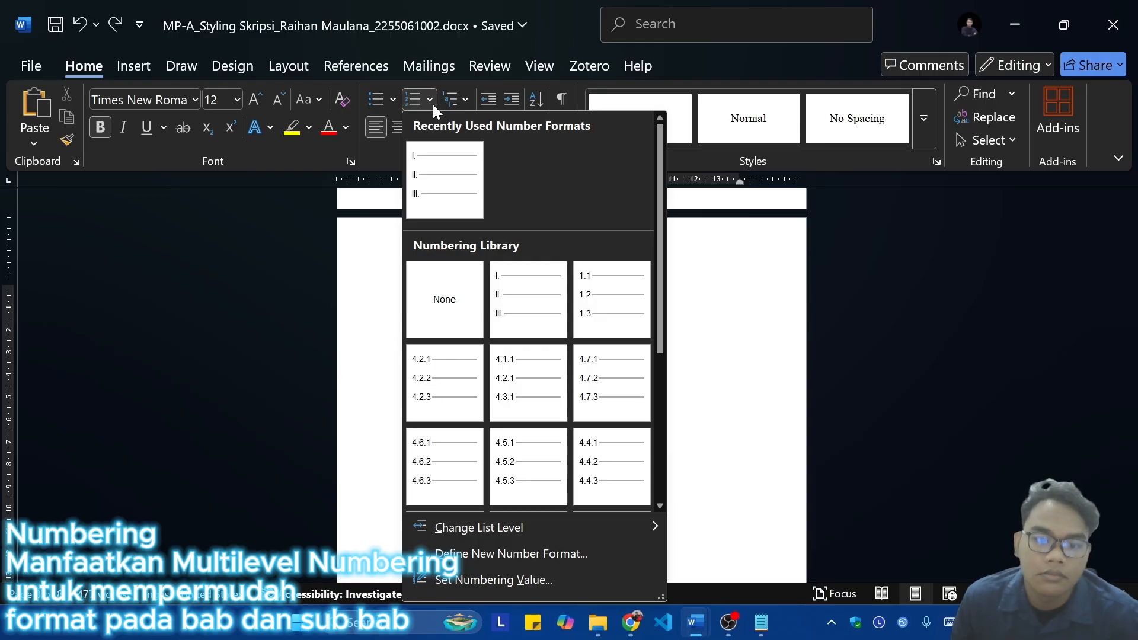
{"action": "left_click", "coordinate": [468, 101]}
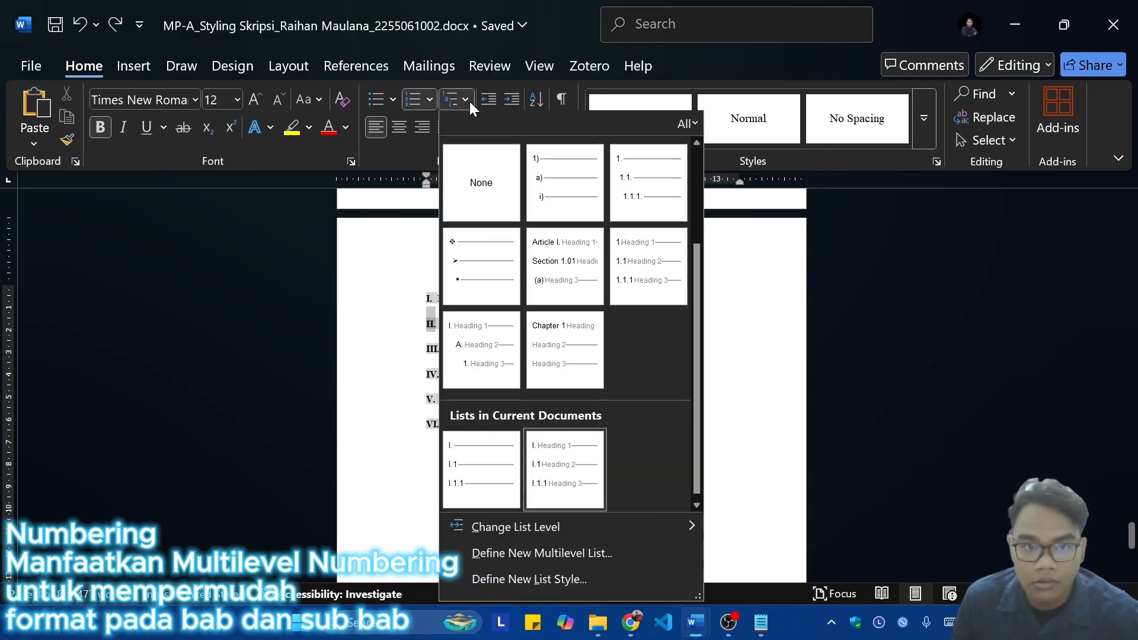
{"action": "left_click", "coordinate": [505, 555]}
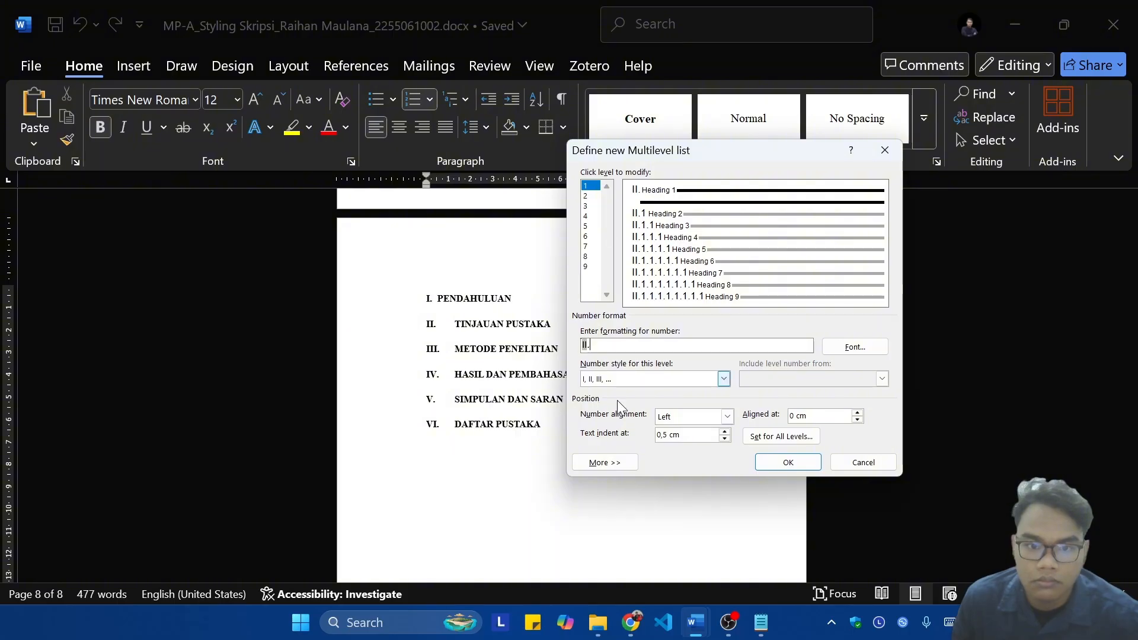
{"action": "left_click", "coordinate": [788, 461]}
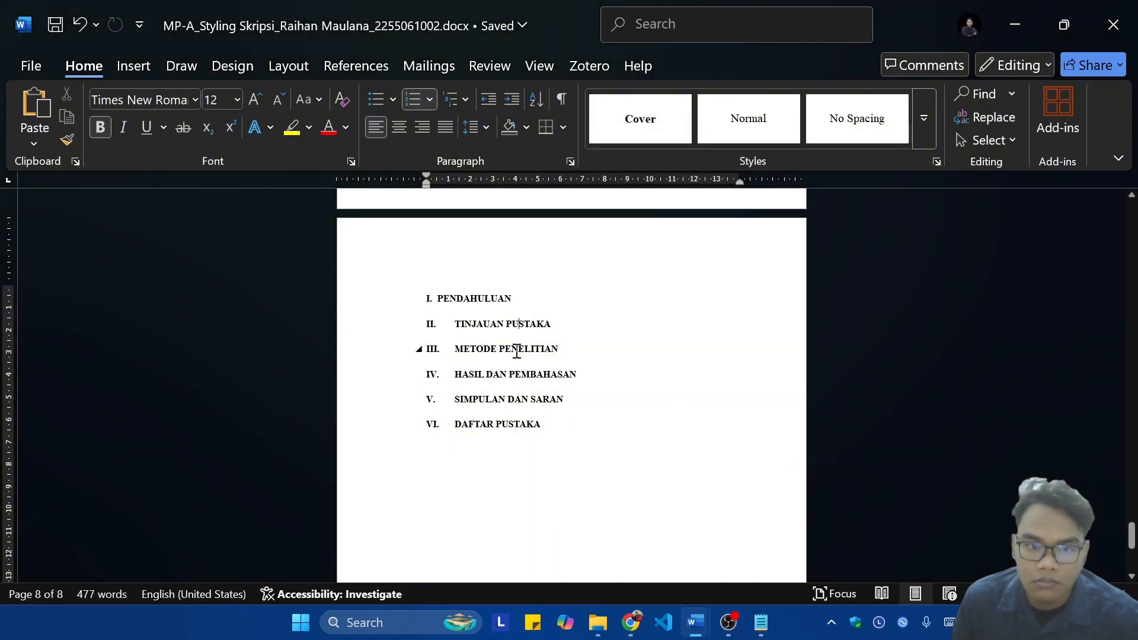
Step: Set the level 1 text indent of the PENDAHULUAN heading's multilevel list to 1 cm
{"action": "left_click", "coordinate": [477, 128]}
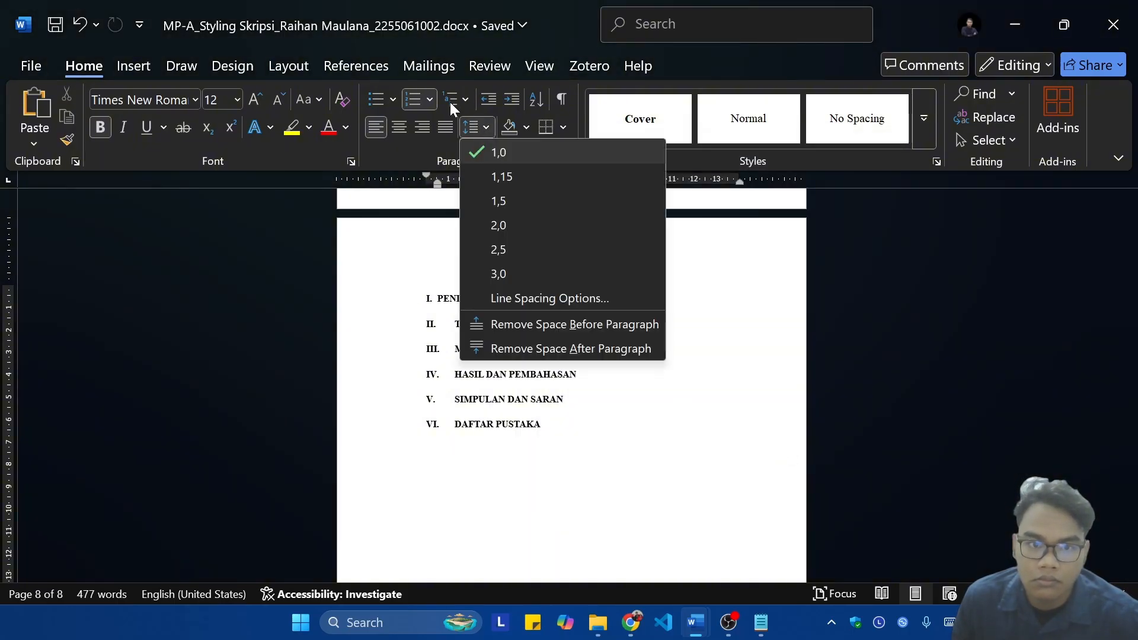
{"action": "left_click", "coordinate": [452, 104]}
{"action": "left_click", "coordinate": [536, 553]}
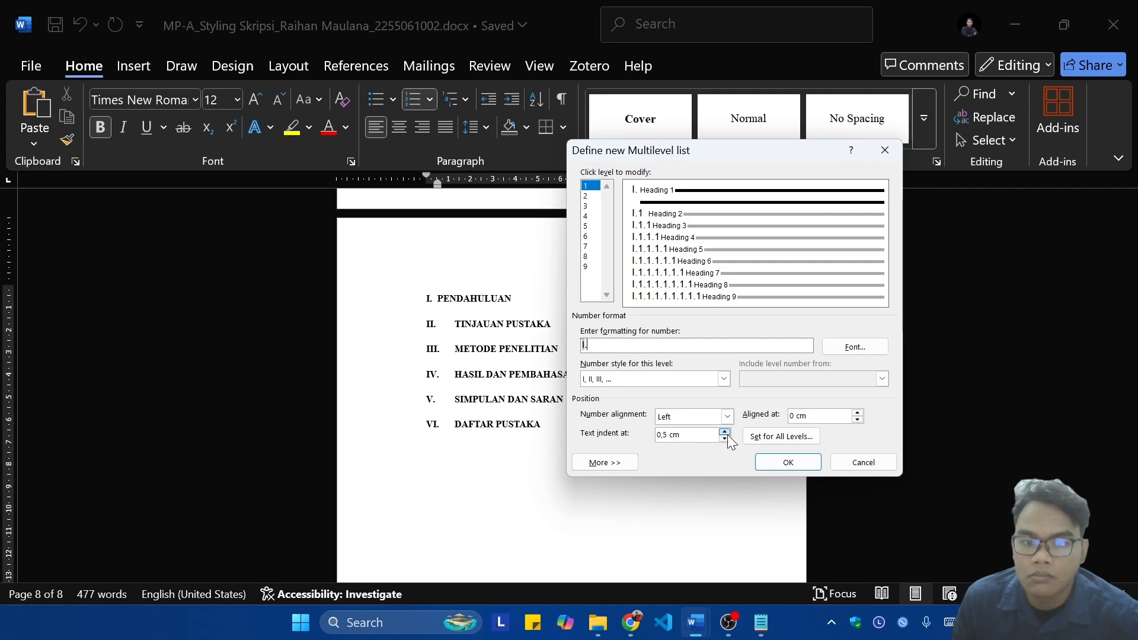
{"action": "left_click", "coordinate": [772, 437]}
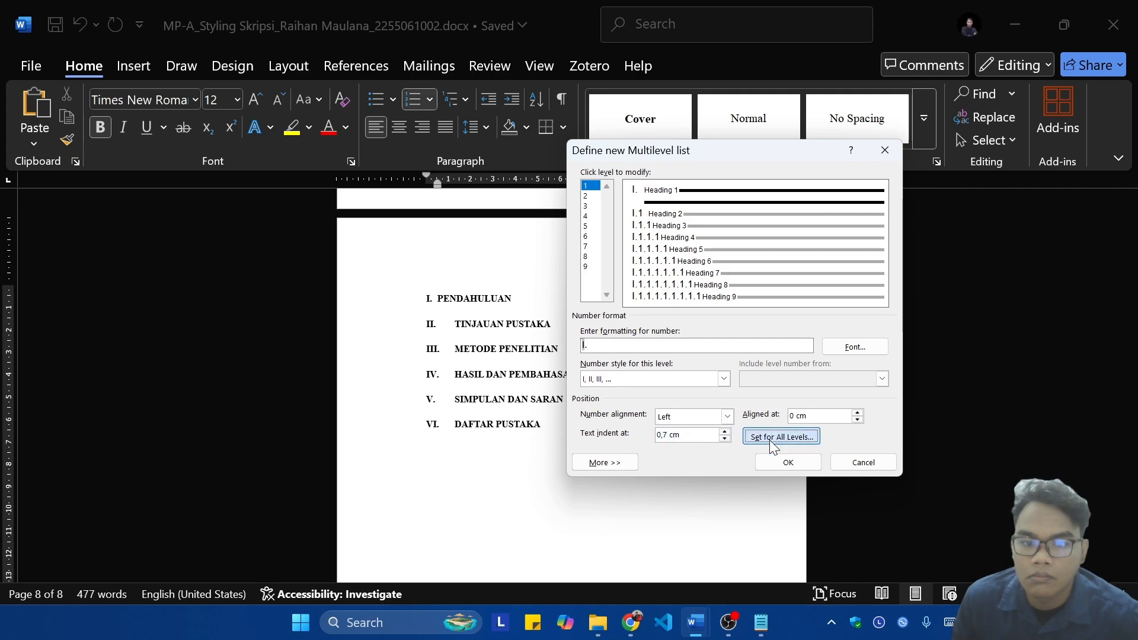
{"action": "left_click", "coordinate": [724, 432]}
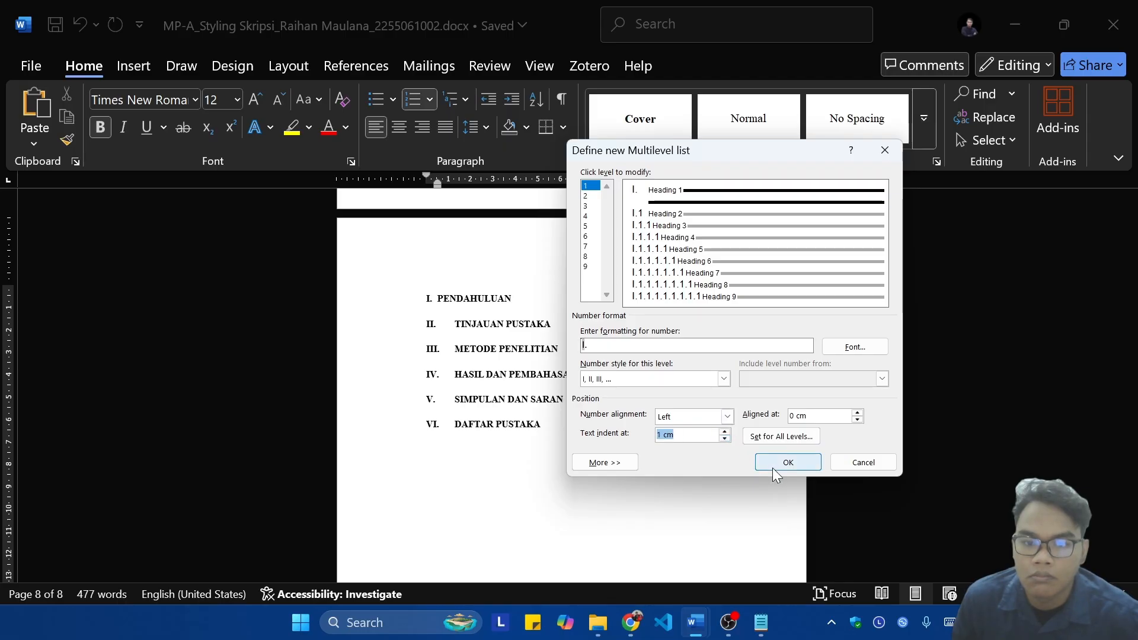
{"action": "left_click", "coordinate": [787, 463]}
{"action": "left_click", "coordinate": [571, 294]}
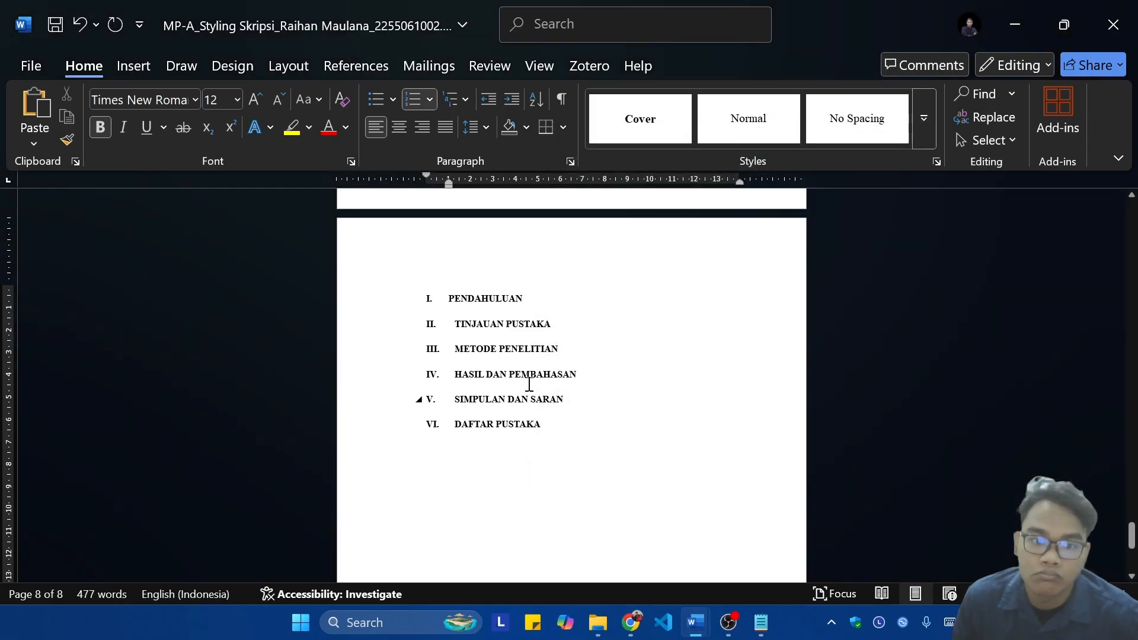
Step: Apply a 1 cm level 1 text indent to all chapter headings from PENDAHULUAN to DAFTAR PUSTAKA through the multilevel list definition
{"action": "left_click_drag", "start_coordinate": [552, 424], "coordinate": [449, 298]}
{"action": "left_click", "coordinate": [458, 99]}
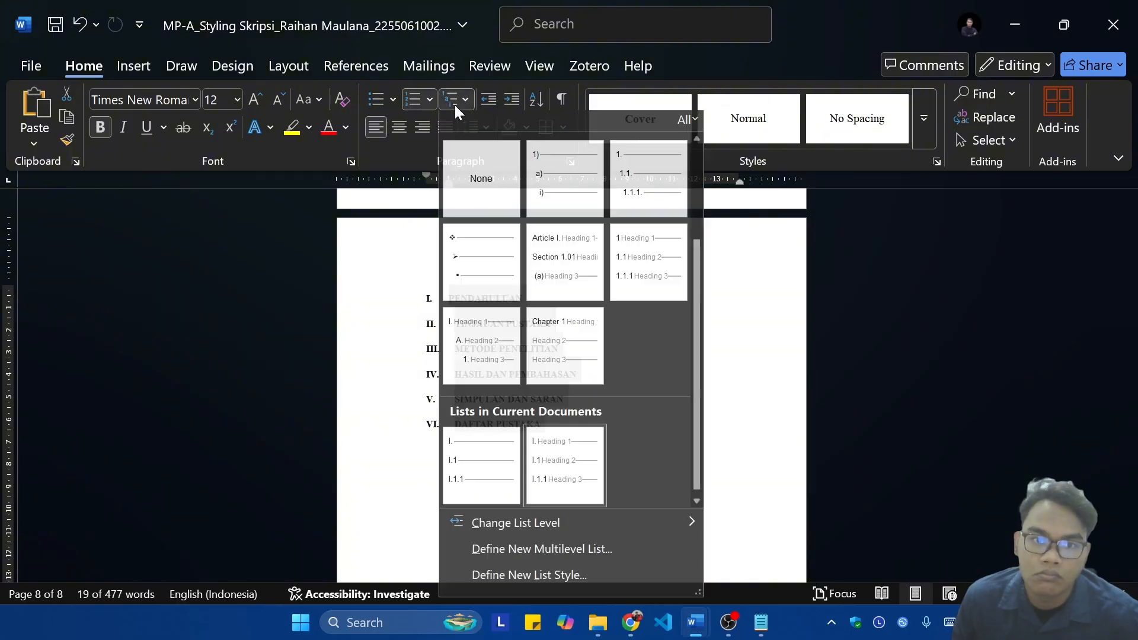
{"action": "mouse_move", "coordinate": [514, 486]}
{"action": "left_click", "coordinate": [516, 552]}
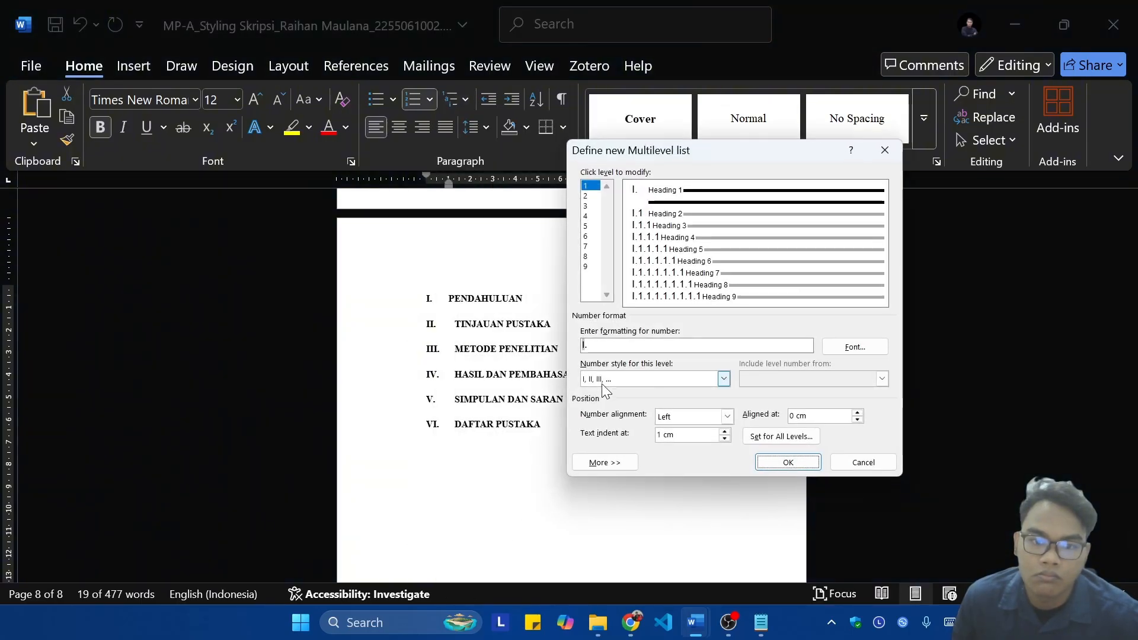
{"action": "left_click", "coordinate": [725, 436]}
{"action": "left_click", "coordinate": [724, 436]}
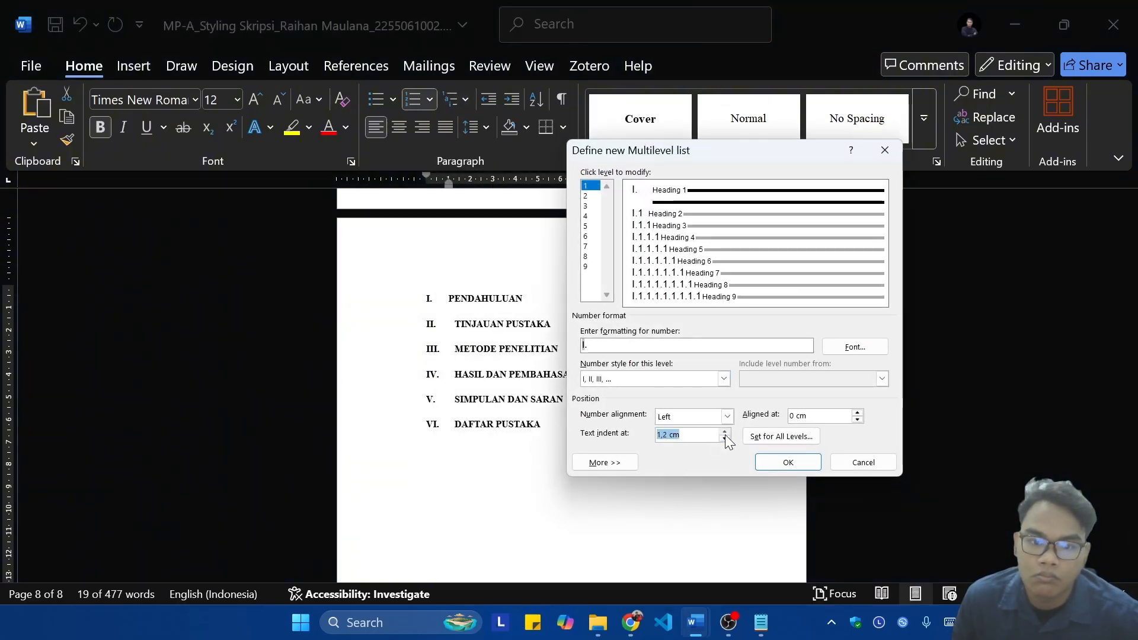
{"action": "left_click", "coordinate": [725, 436]}
{"action": "left_click", "coordinate": [724, 433]}
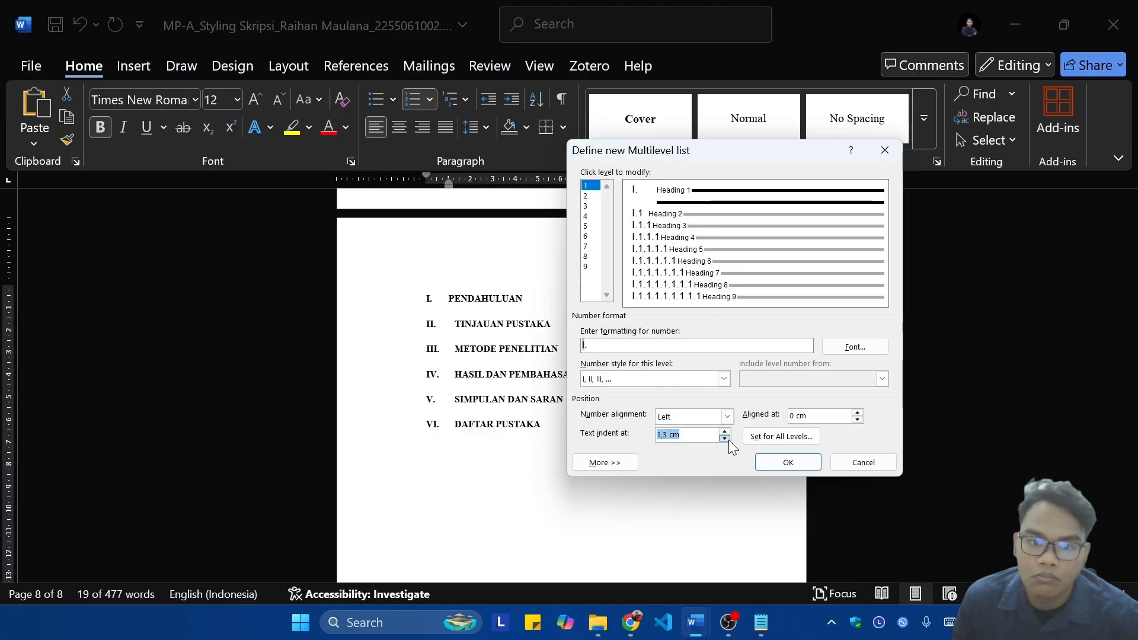
{"action": "left_click", "coordinate": [725, 439]}
{"action": "left_click", "coordinate": [725, 439]}
{"action": "left_click", "coordinate": [725, 439]}
{"action": "left_click", "coordinate": [779, 460]}
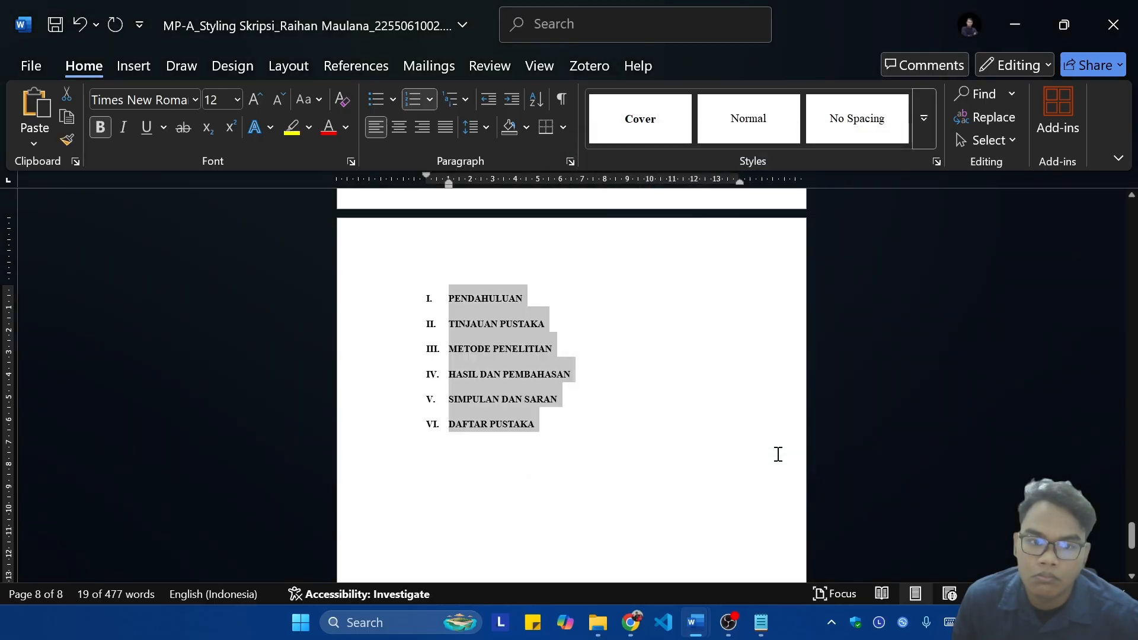
{"action": "left_click", "coordinate": [622, 378]}
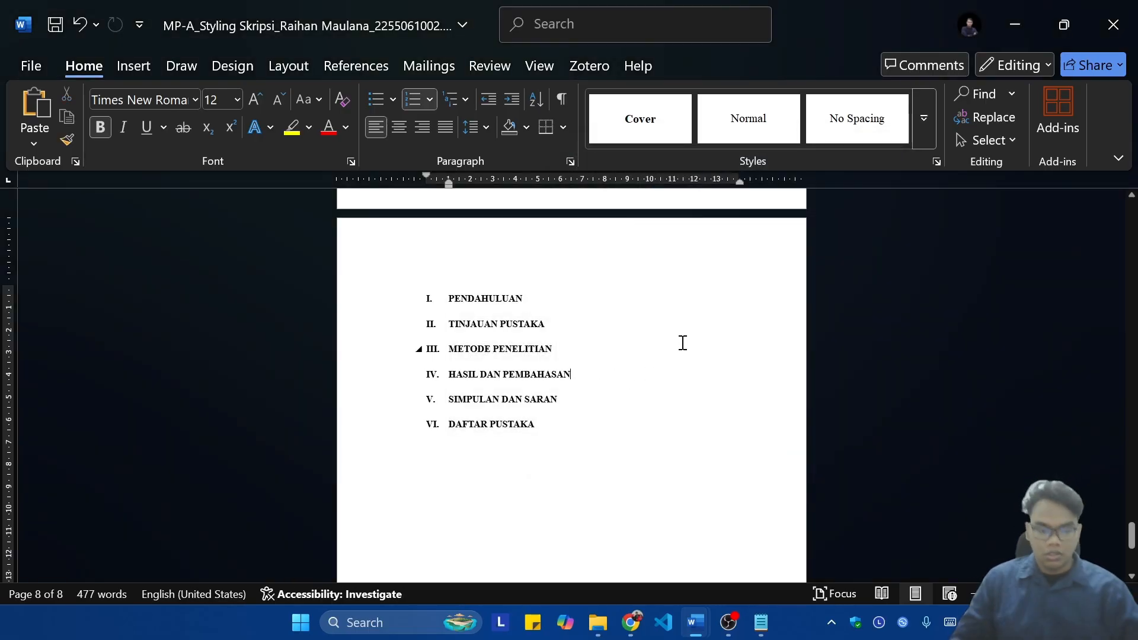
Step: Update the entire table of contents under DAFTAR ISI to include the chapter numbering
{"action": "scroll", "coordinate": [652, 355], "scroll_direction": "up", "scroll_amount": 1}
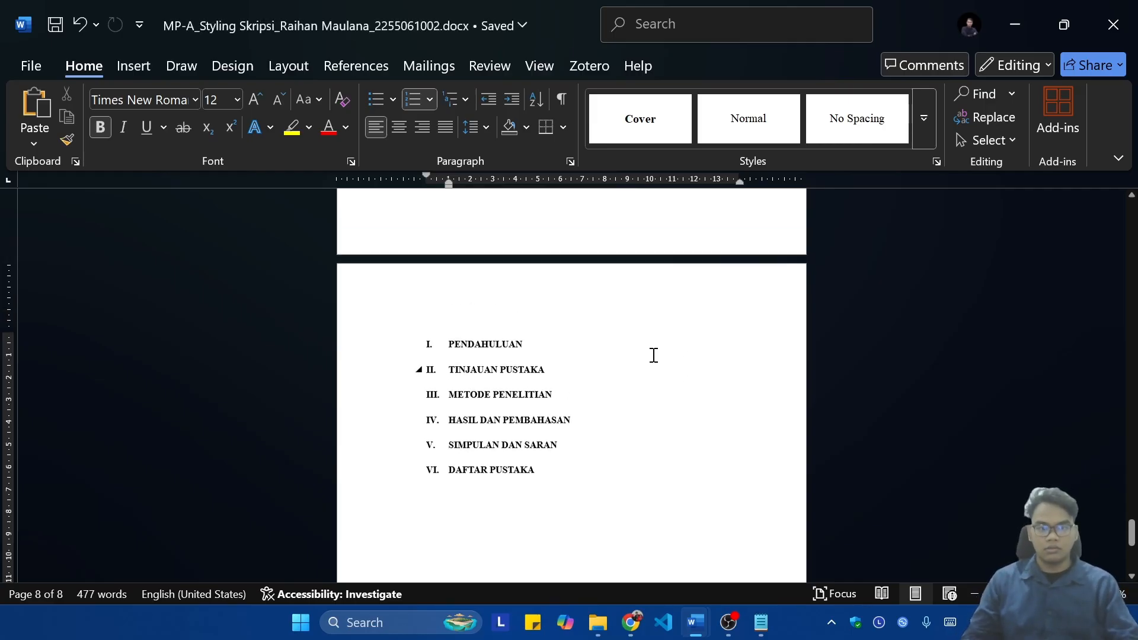
{"action": "left_click", "coordinate": [570, 353]}
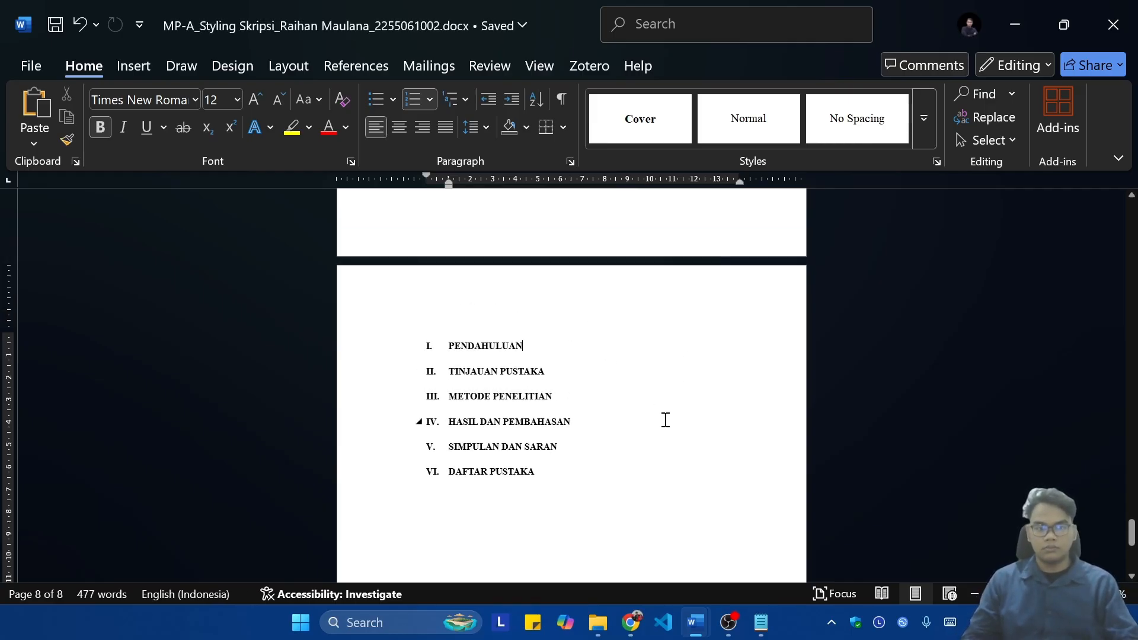
{"action": "scroll", "coordinate": [665, 420], "scroll_direction": "up", "scroll_amount": 20}
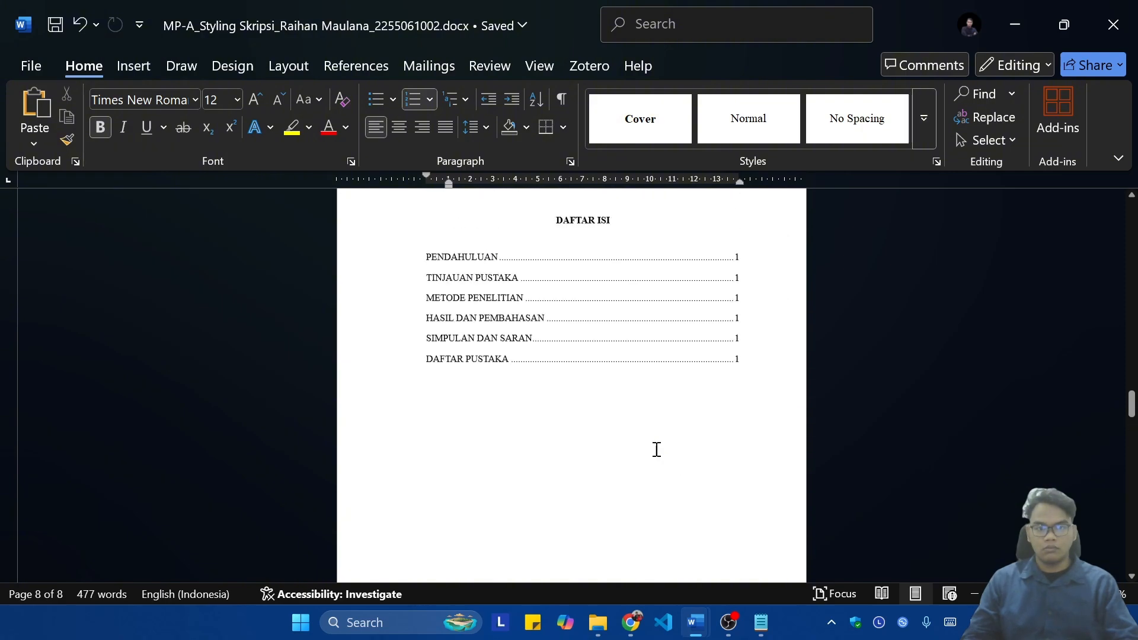
{"action": "left_click", "coordinate": [543, 359]}
{"action": "left_click", "coordinate": [451, 265]}
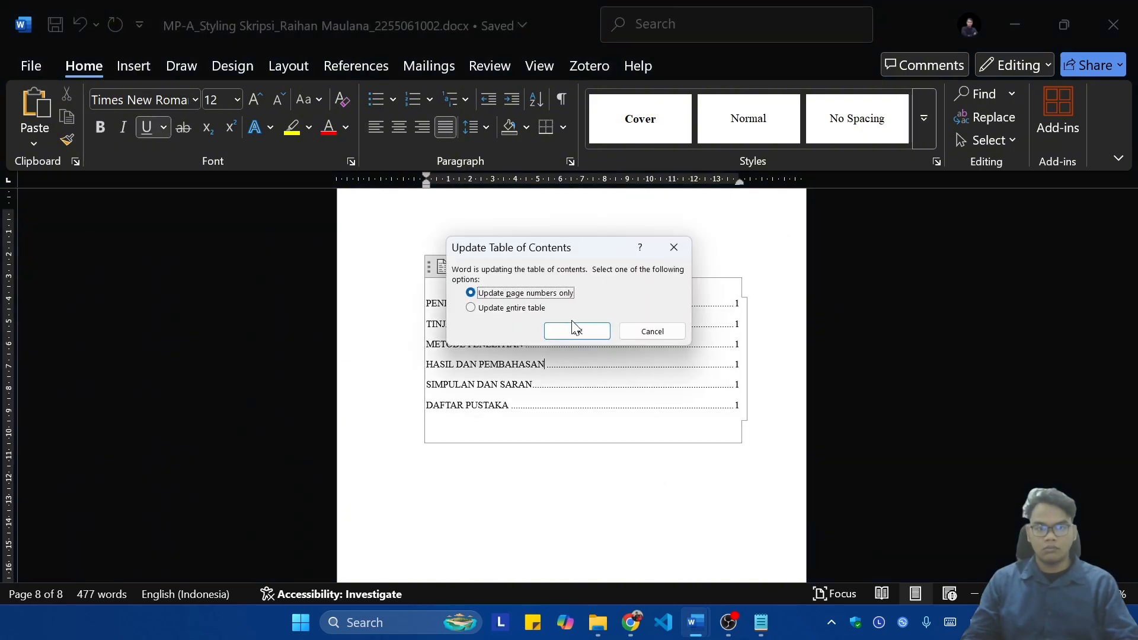
{"action": "left_click", "coordinate": [541, 309]}
{"action": "left_click", "coordinate": [574, 337]}
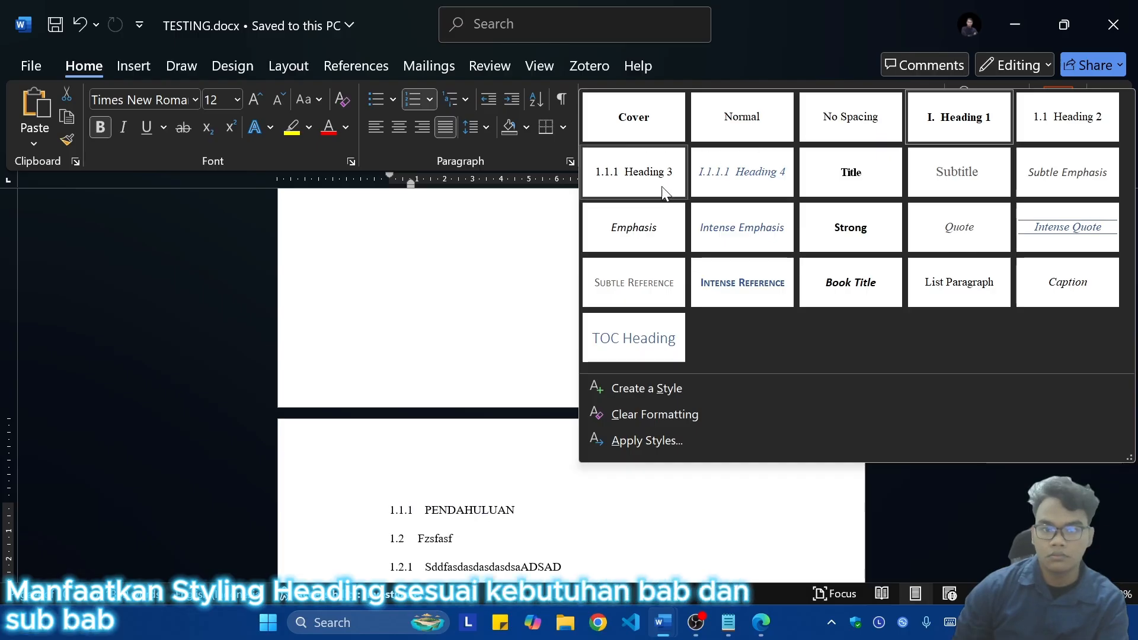
Step: Examine the Heading 1 style's formatting settings and font color options in TESTING.docx without changing them
{"action": "right_click", "coordinate": [980, 125]}
{"action": "left_click", "coordinate": [853, 164]}
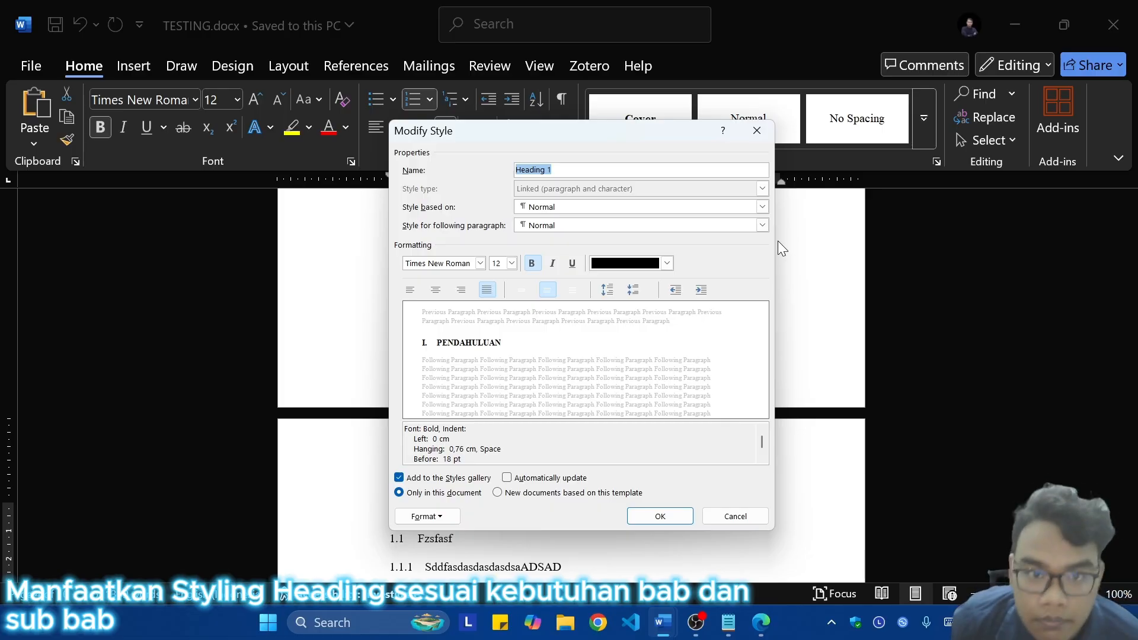
{"action": "left_click", "coordinate": [664, 263]}
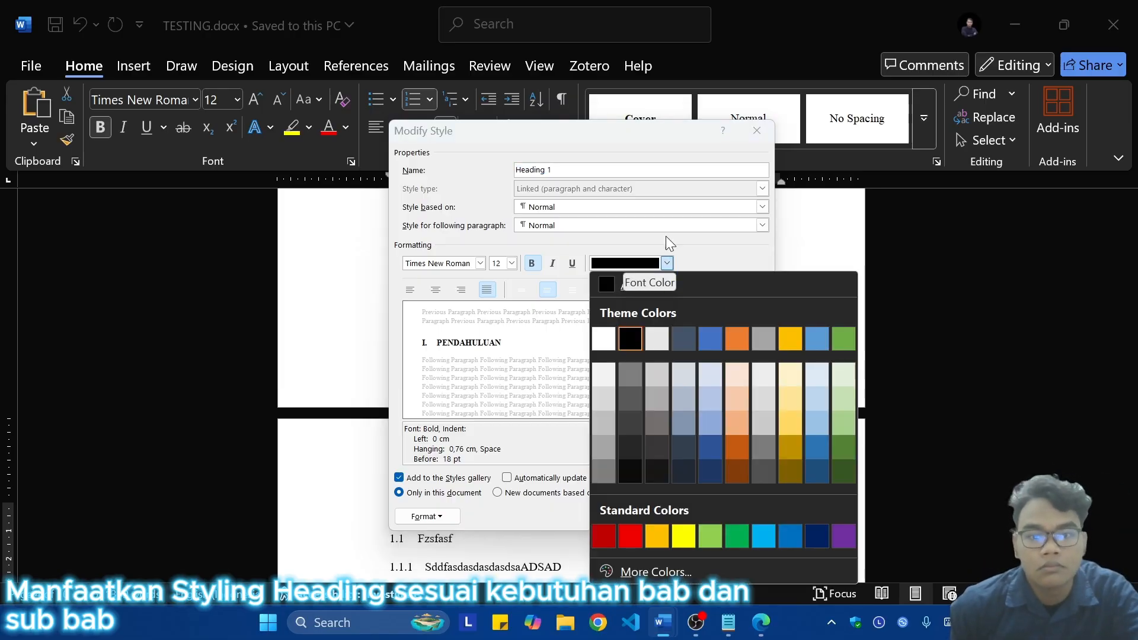
{"action": "left_click", "coordinate": [697, 245]}
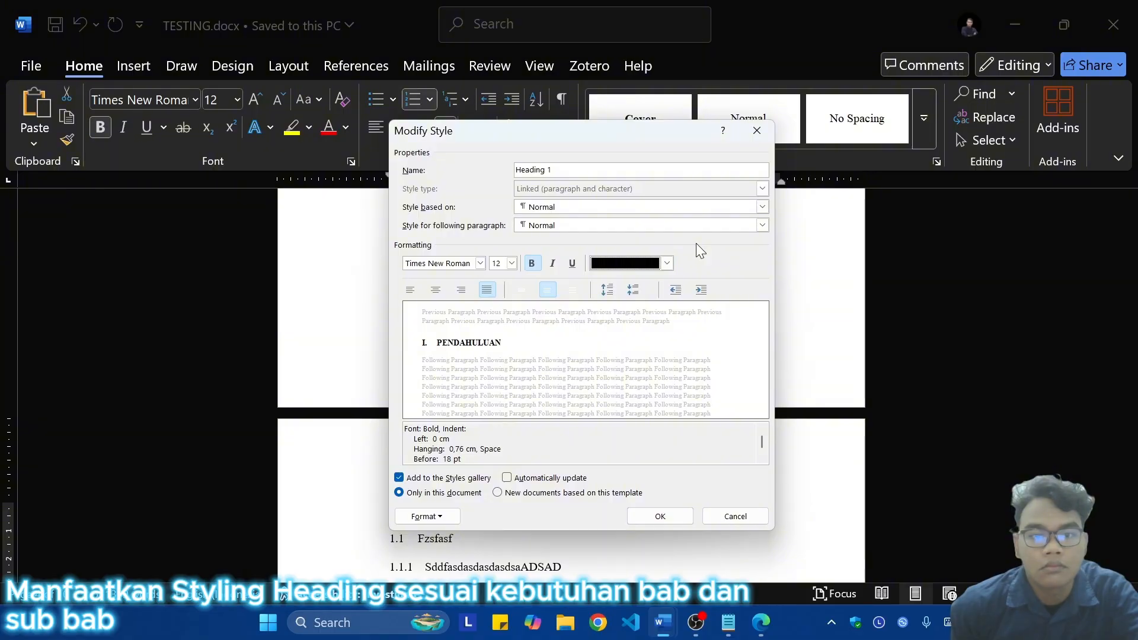
{"action": "left_click", "coordinate": [736, 517]}
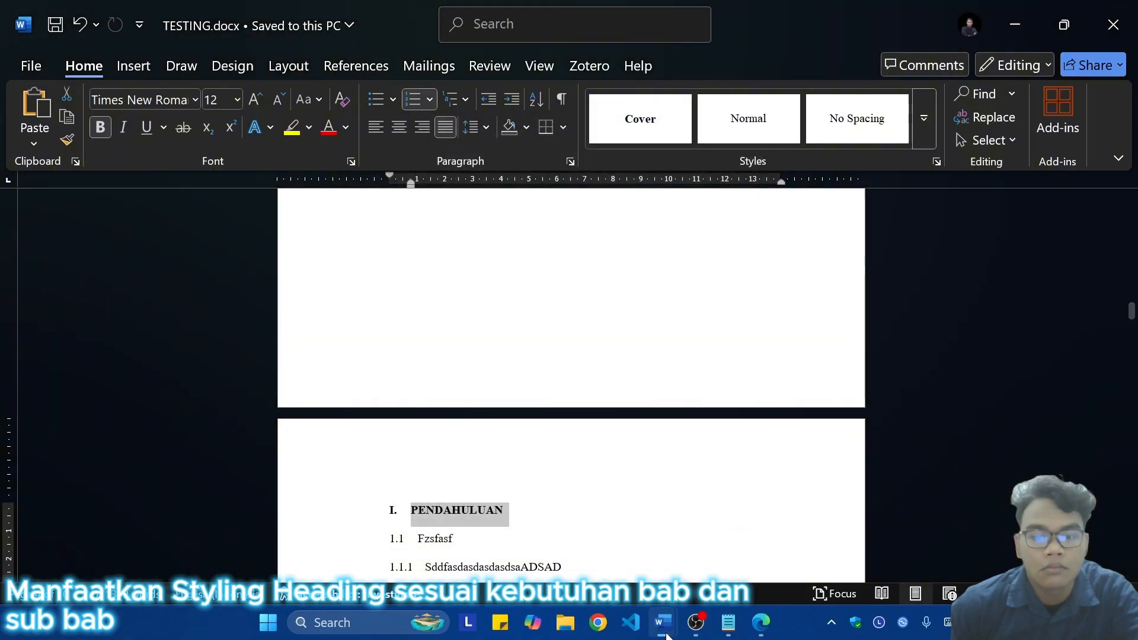
Step: Switch back to the thesis document and examine the Title style's formatting settings without changing them
{"action": "mouse_move", "coordinate": [663, 622]}
{"action": "left_click", "coordinate": [575, 534]}
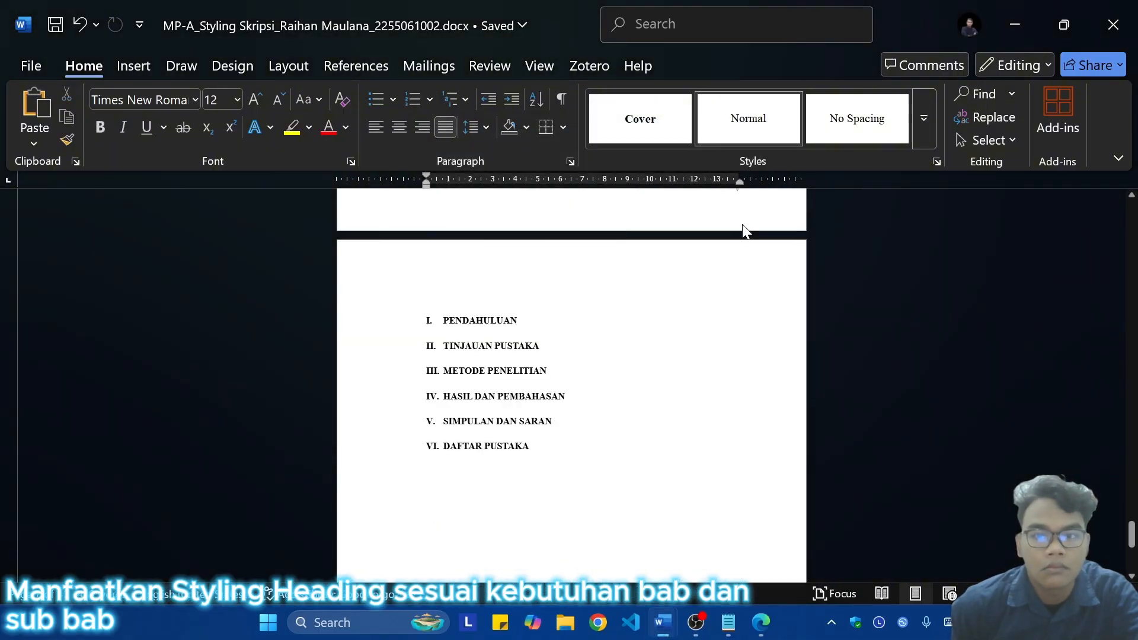
{"action": "left_click", "coordinate": [622, 354]}
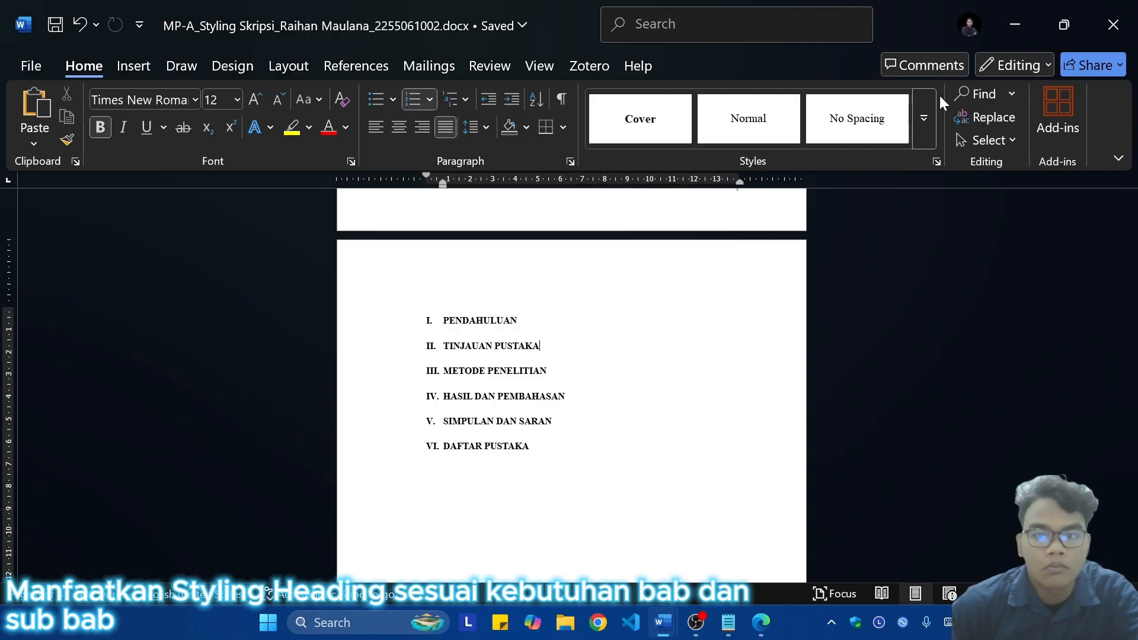
{"action": "left_click", "coordinate": [923, 118]}
{"action": "right_click", "coordinate": [720, 171]}
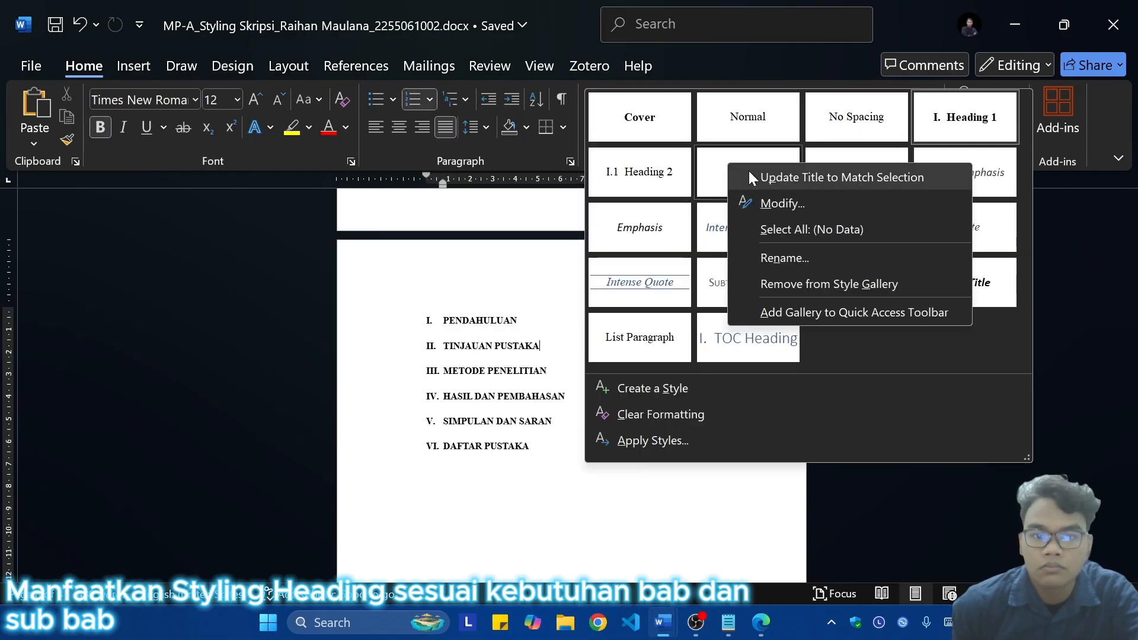
{"action": "left_click", "coordinate": [764, 199]}
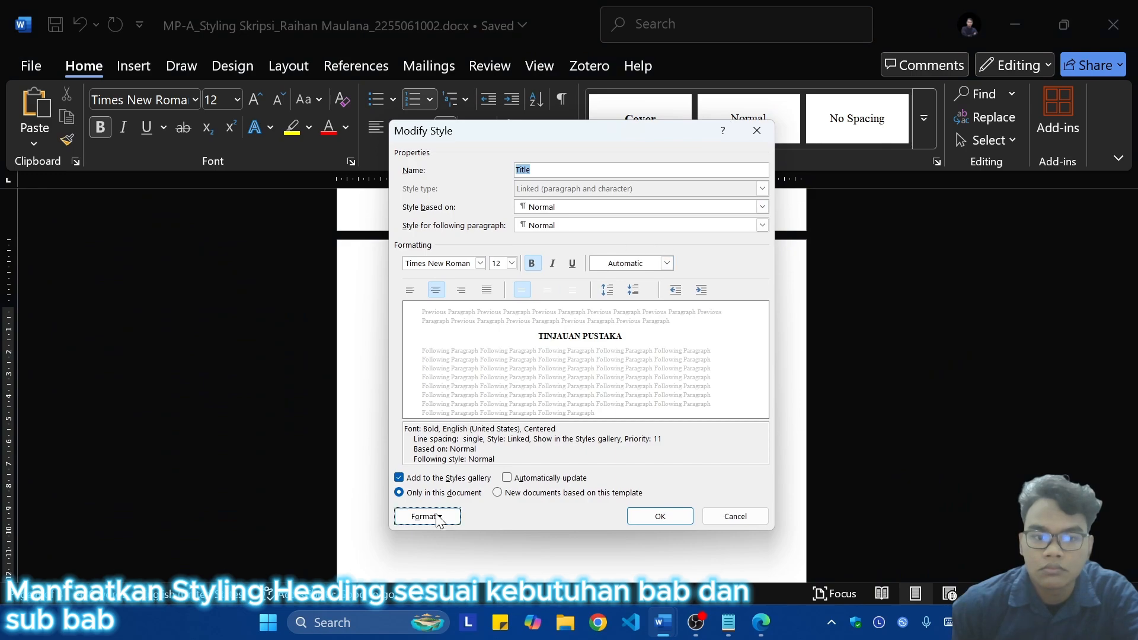
{"action": "left_click", "coordinate": [735, 516]}
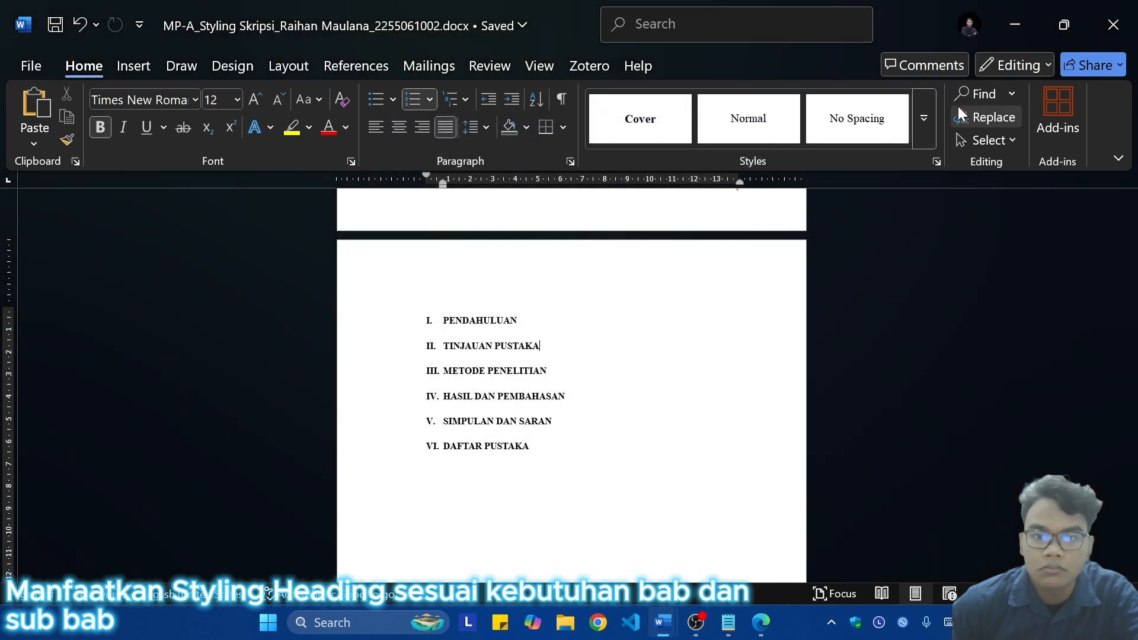
Step: Modify the Heading 2 style to be based on Normal, with bold text and left alignment
{"action": "left_click", "coordinate": [928, 125]}
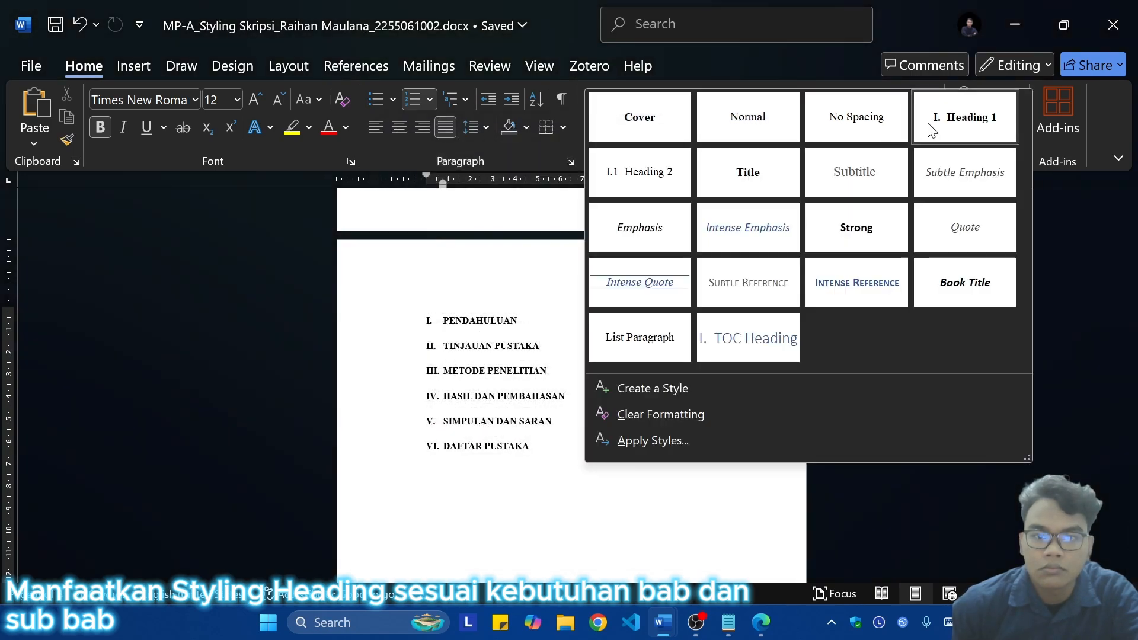
{"action": "right_click", "coordinate": [652, 179]}
{"action": "left_click", "coordinate": [686, 215]}
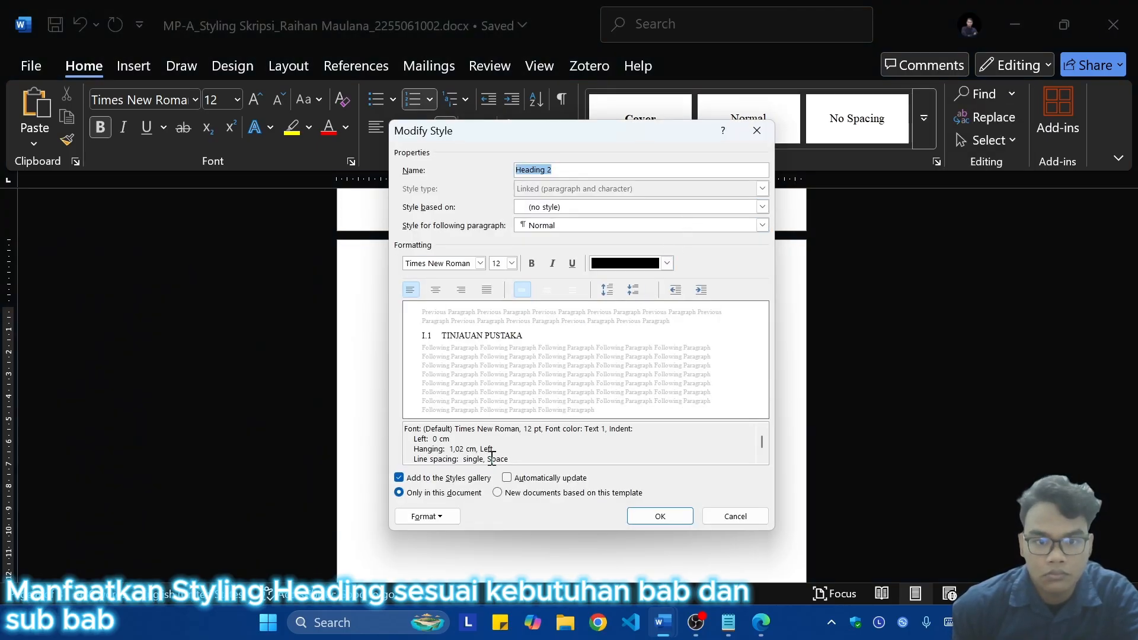
{"action": "left_click", "coordinate": [763, 205]}
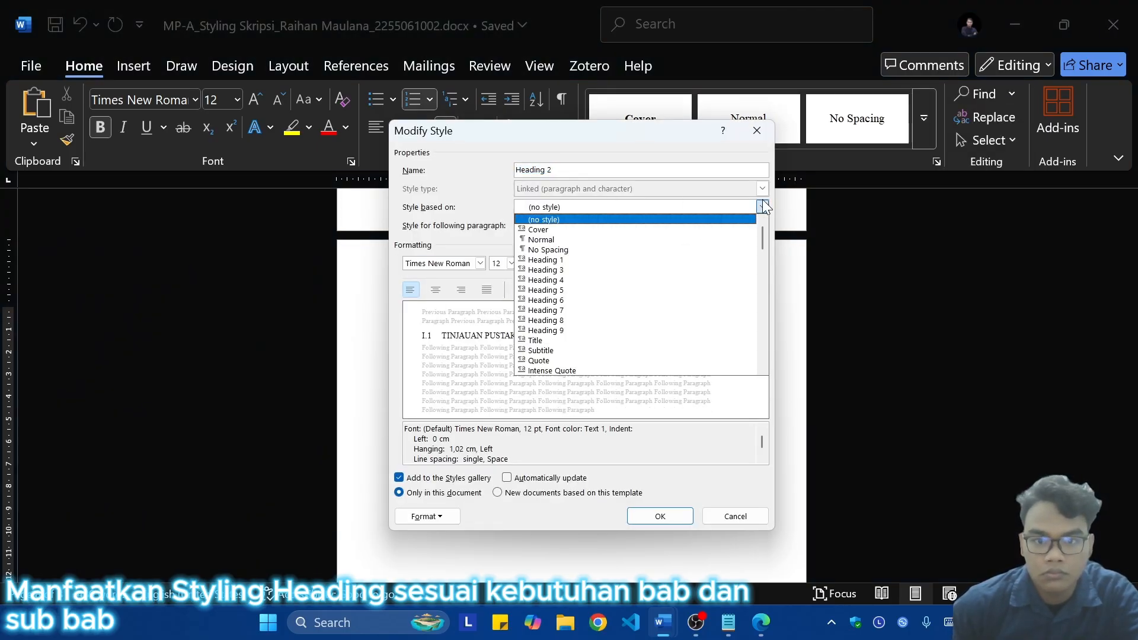
{"action": "left_click", "coordinate": [614, 237]}
{"action": "left_click", "coordinate": [488, 292]}
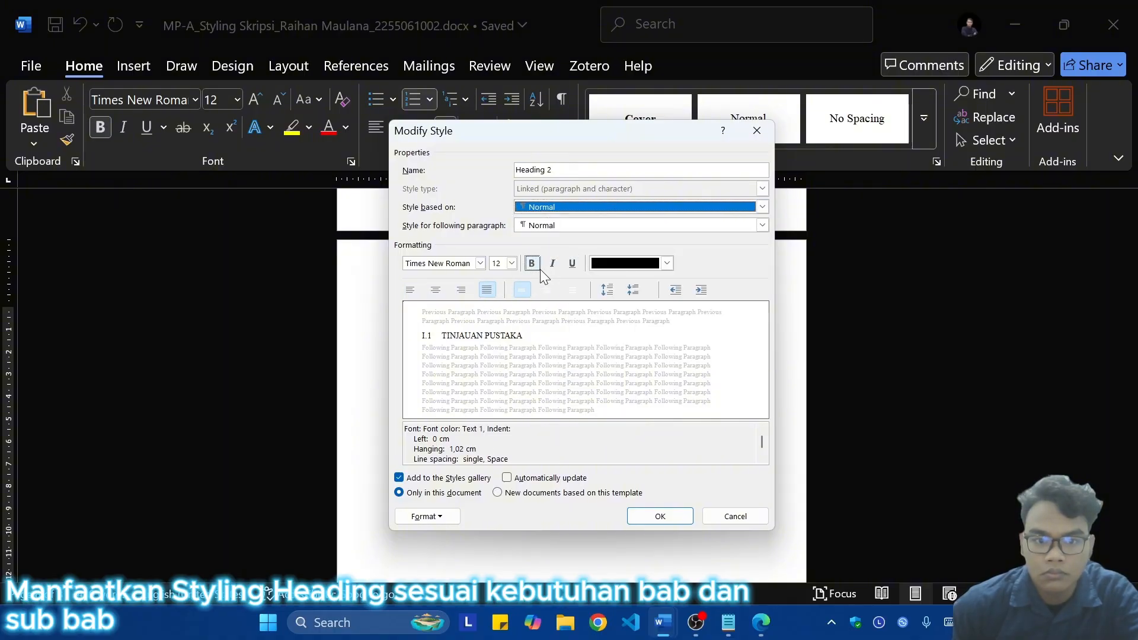
{"action": "left_click", "coordinate": [536, 267]}
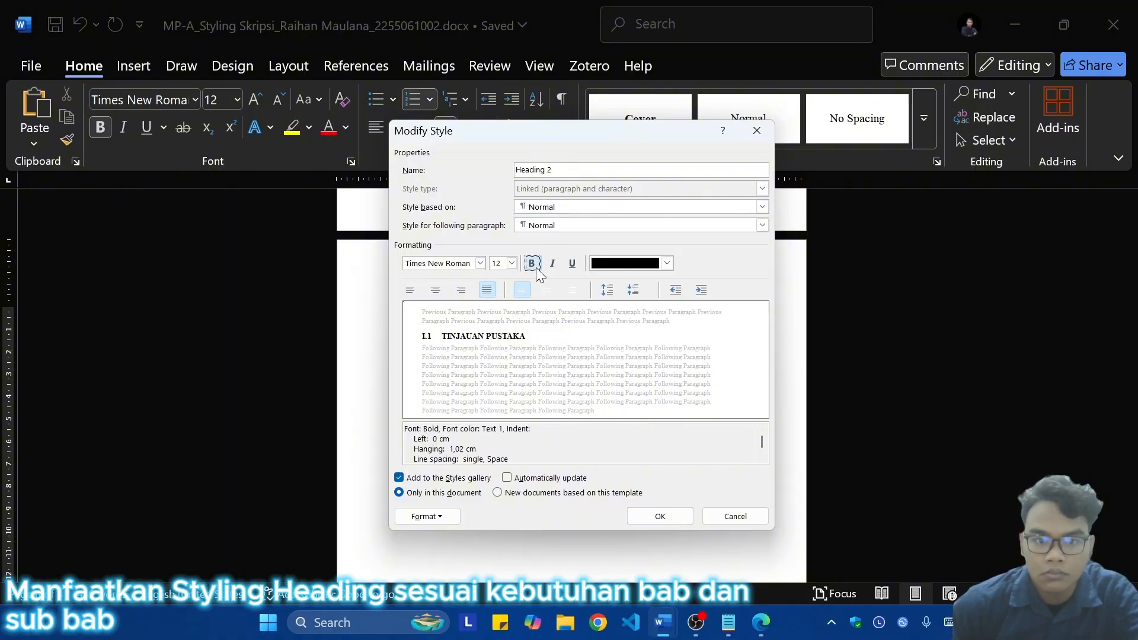
{"action": "left_click", "coordinate": [411, 290]}
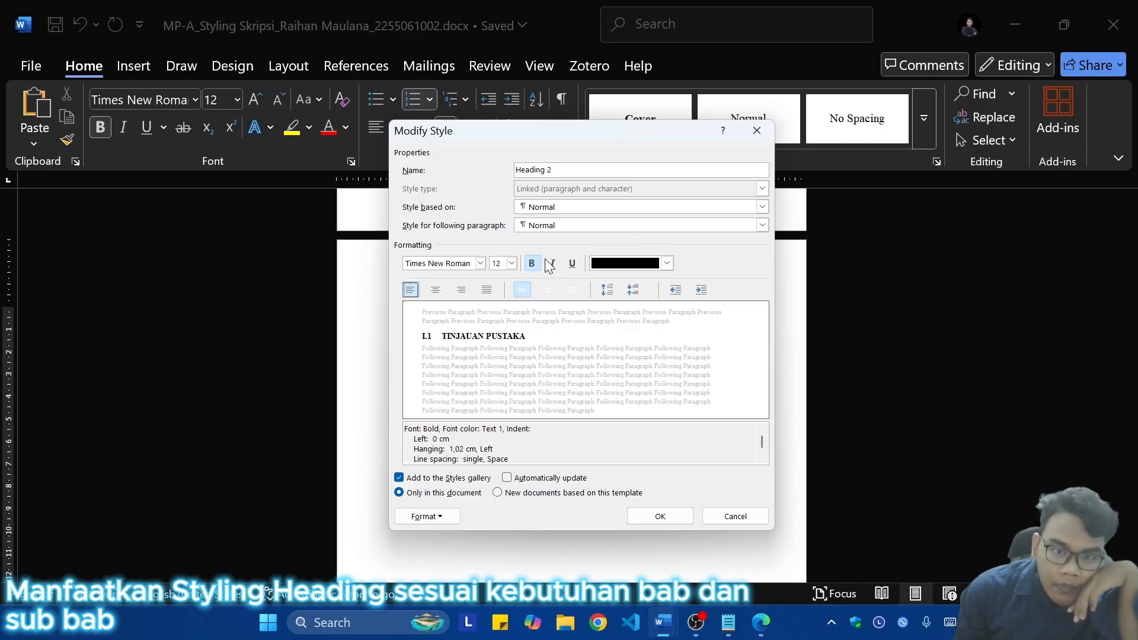
{"action": "left_click", "coordinate": [657, 516]}
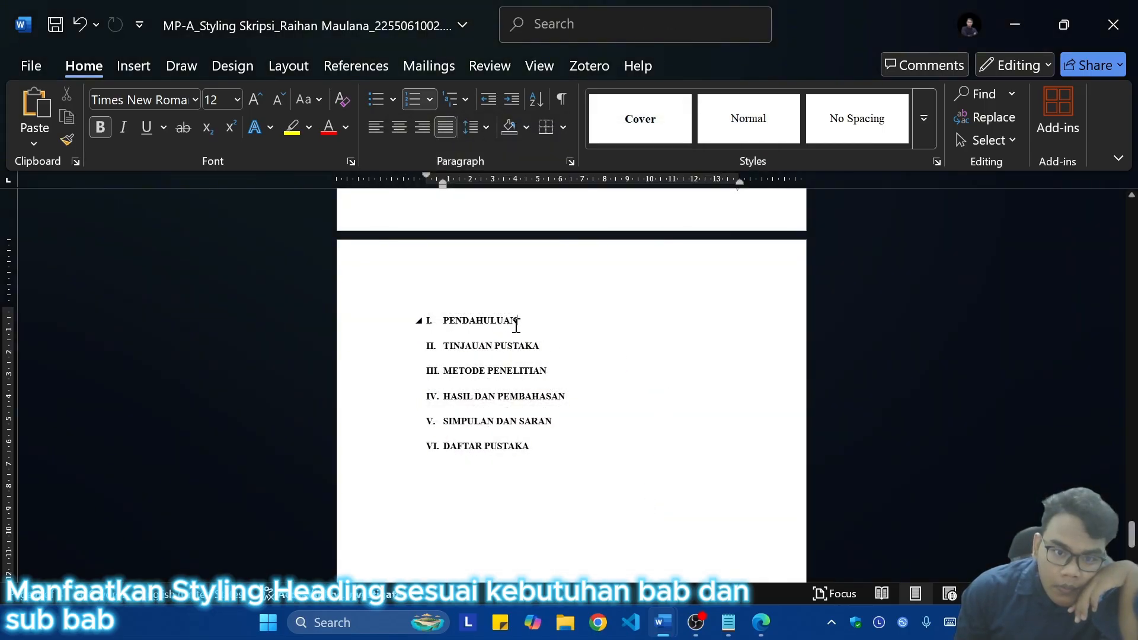
Step: Apply the Heading 1 style to the TINJAUAN PUSTAKA chapter heading
{"action": "left_click", "coordinate": [607, 337]}
{"action": "left_click", "coordinate": [924, 118]}
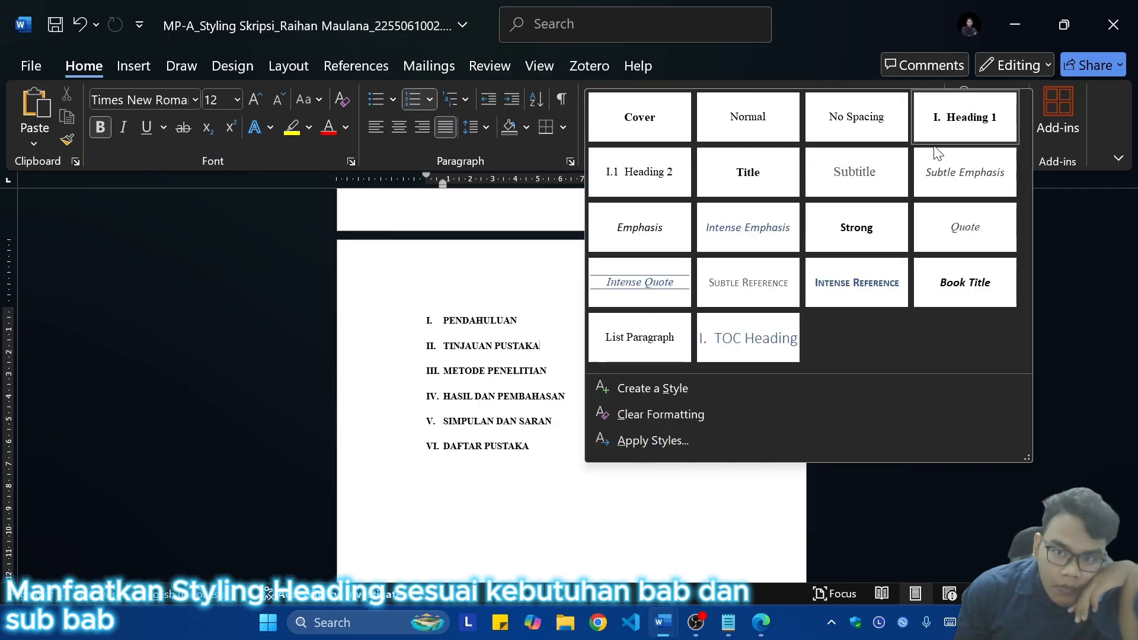
{"action": "left_click", "coordinate": [938, 128]}
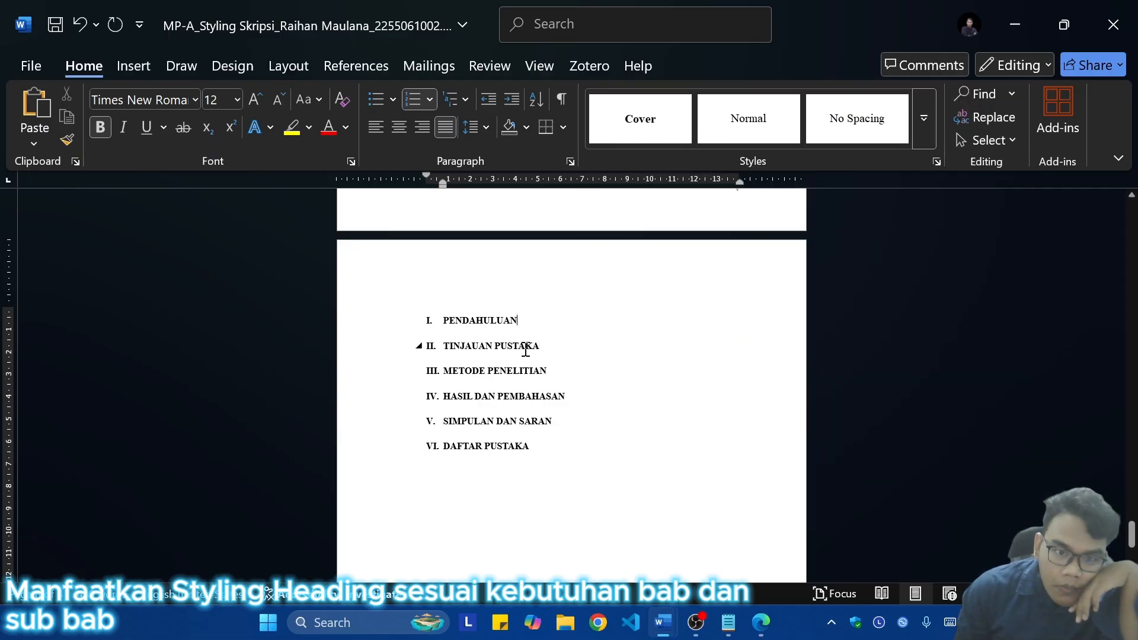
{"action": "scroll", "coordinate": [625, 408], "scroll_direction": "up", "scroll_amount": 15}
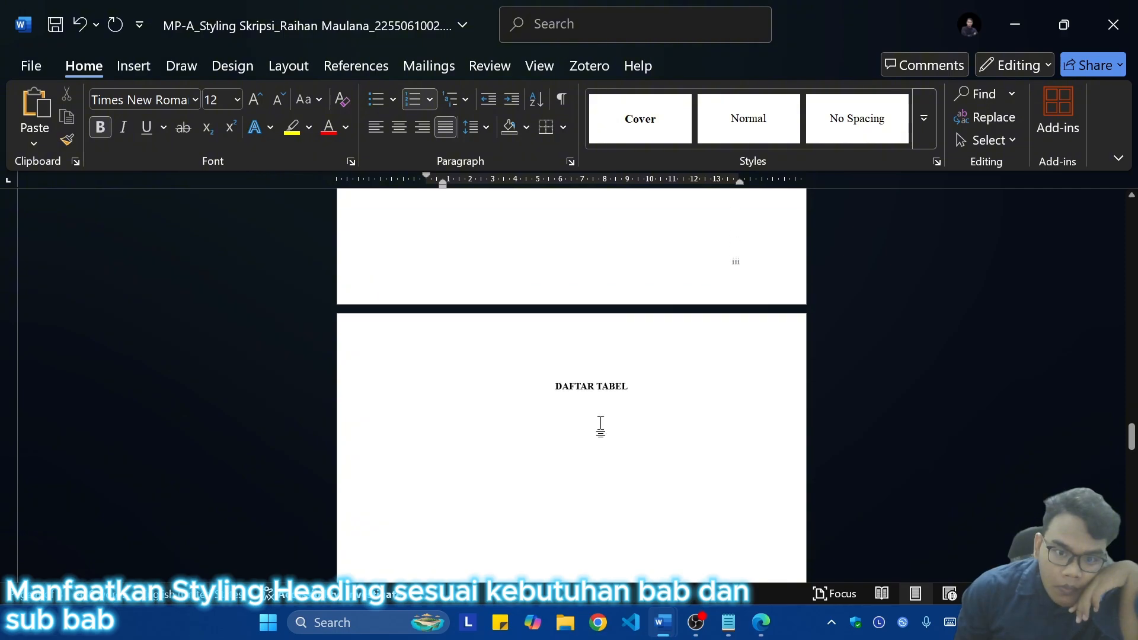
{"action": "left_click", "coordinate": [538, 406]}
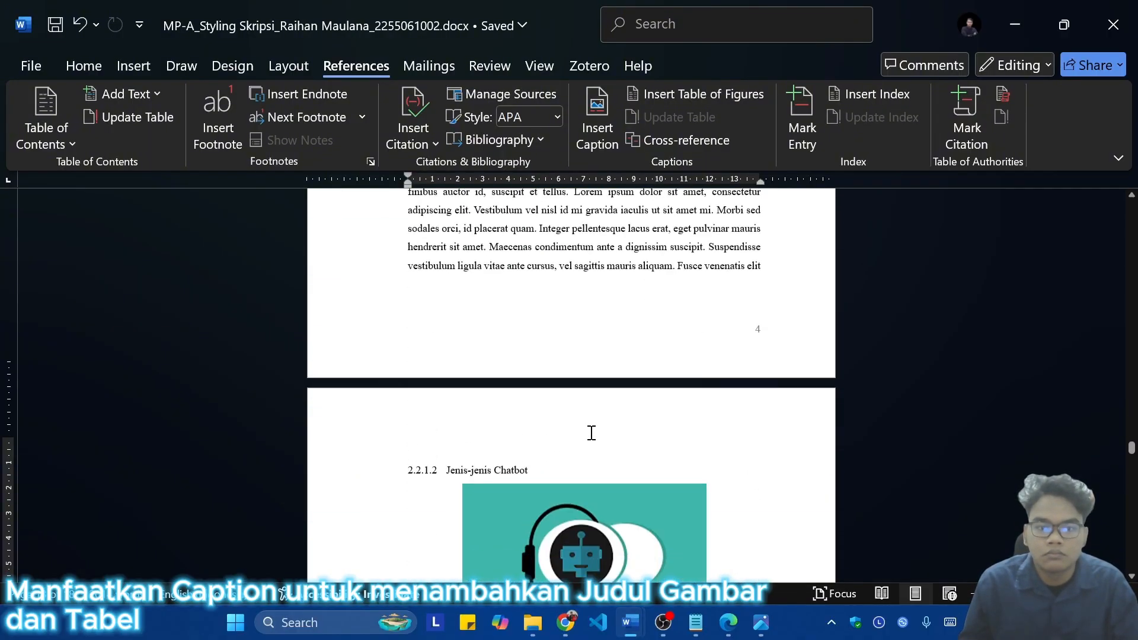
Step: Copy the Lorem ipsum paragraph below the Jenis-Jenis Chatbot figure and paste it under heading 2.2.1.3 Arsitektur Umum Chatbot
{"action": "scroll", "coordinate": [592, 414], "scroll_direction": "down", "scroll_amount": 5}
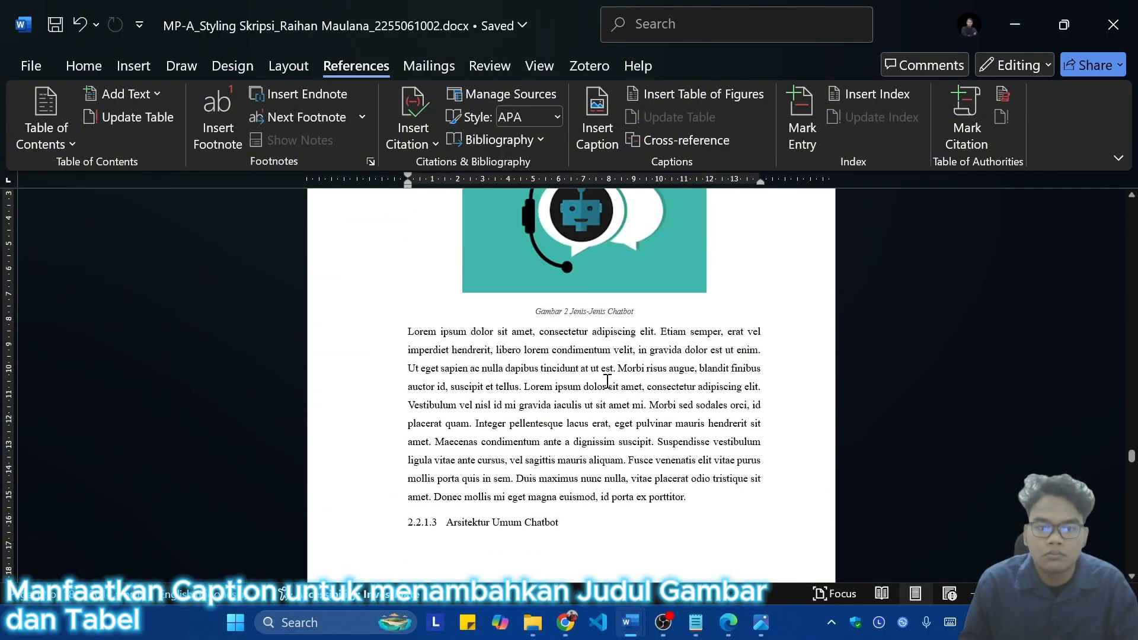
{"action": "scroll", "coordinate": [604, 366], "scroll_direction": "down", "scroll_amount": 1}
{"action": "scroll", "coordinate": [623, 384], "scroll_direction": "down", "scroll_amount": 2}
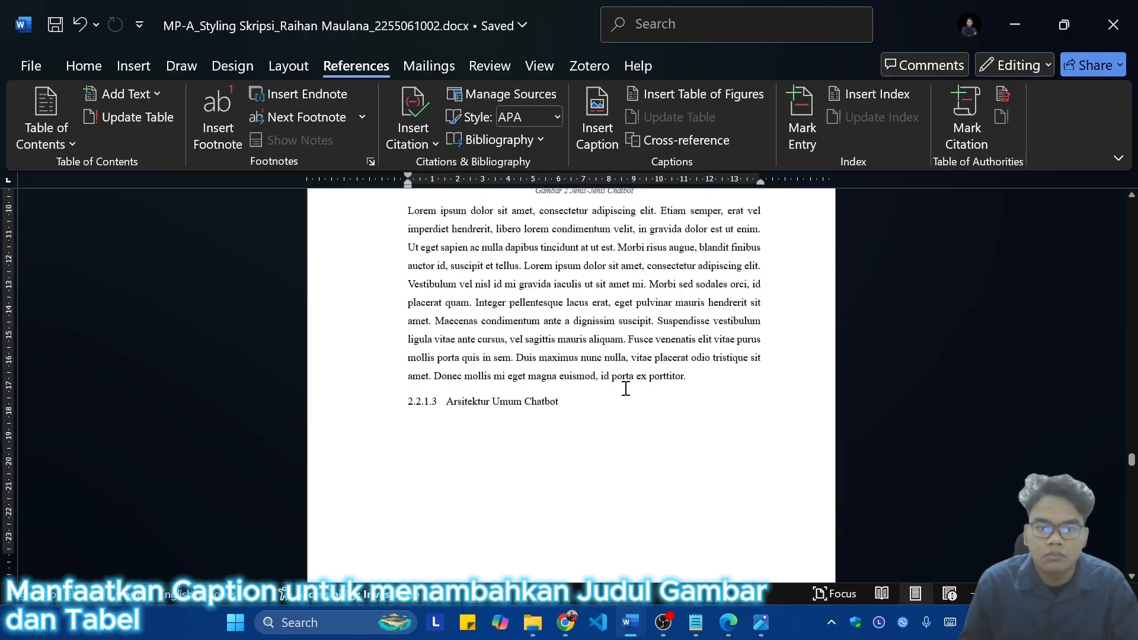
{"action": "scroll", "coordinate": [618, 387], "scroll_direction": "up", "scroll_amount": 5}
{"action": "scroll", "coordinate": [622, 391], "scroll_direction": "down", "scroll_amount": 10}
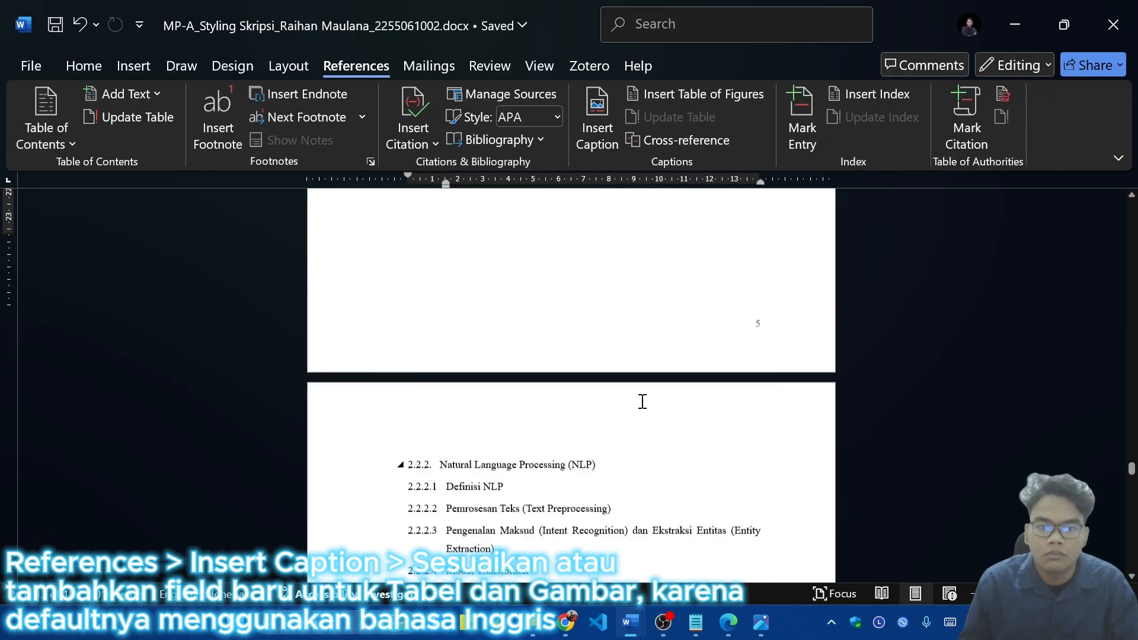
{"action": "scroll", "coordinate": [660, 413], "scroll_direction": "up", "scroll_amount": 5}
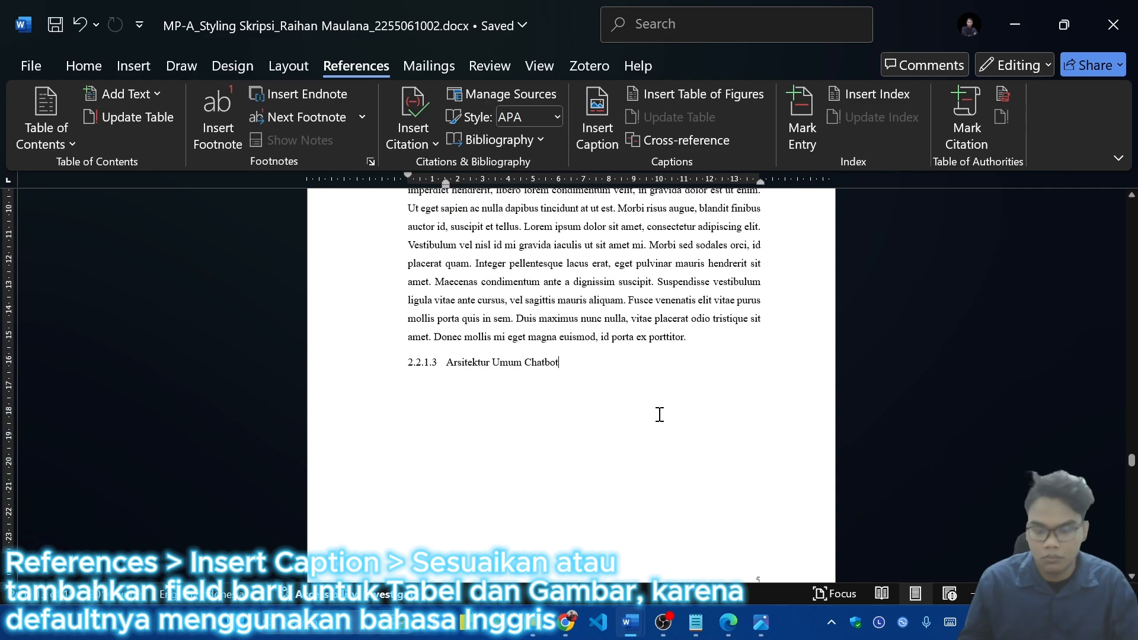
{"action": "scroll", "coordinate": [660, 414], "scroll_direction": "up", "scroll_amount": 2}
{"action": "left_click_drag", "start_coordinate": [708, 444], "coordinate": [398, 264]}
{"action": "key", "text": "ctrl+c"}
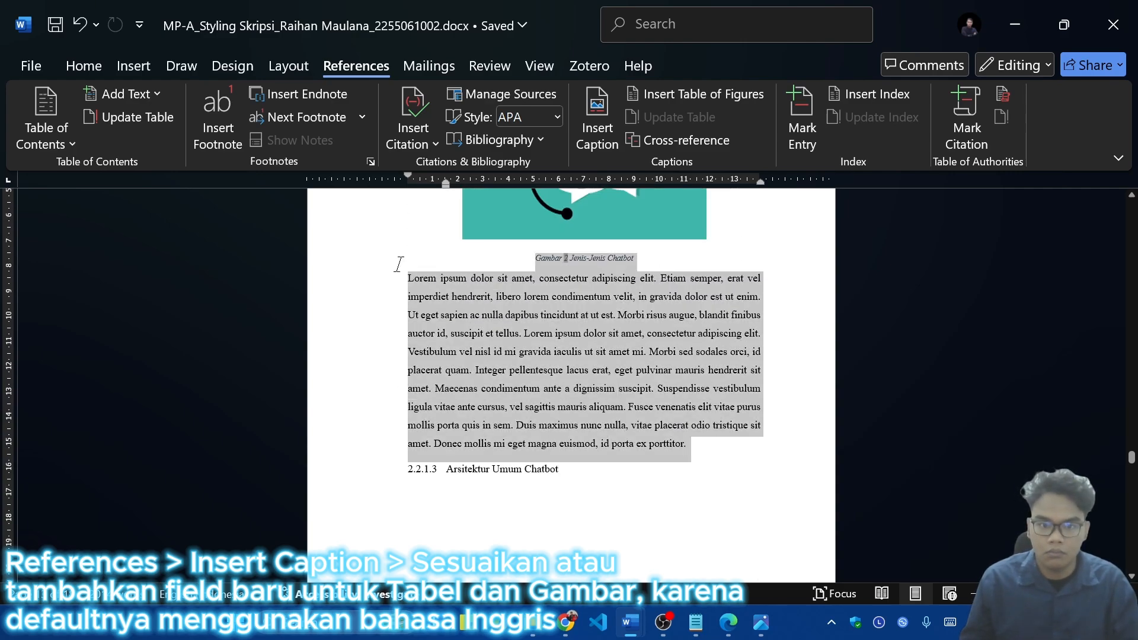
{"action": "left_click", "coordinate": [750, 445]}
{"action": "key", "text": "Return"}
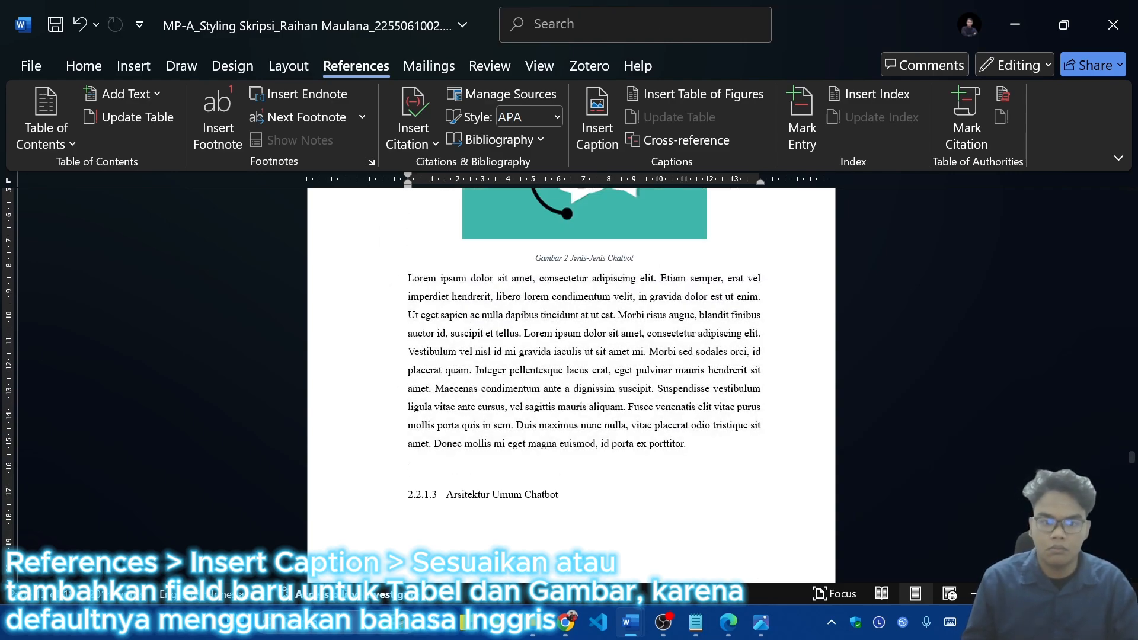
{"action": "key", "text": "ctrl+v"}
{"action": "key", "text": "ctrl+z"}
{"action": "scroll", "coordinate": [607, 346], "scroll_direction": "up", "scroll_amount": 1}
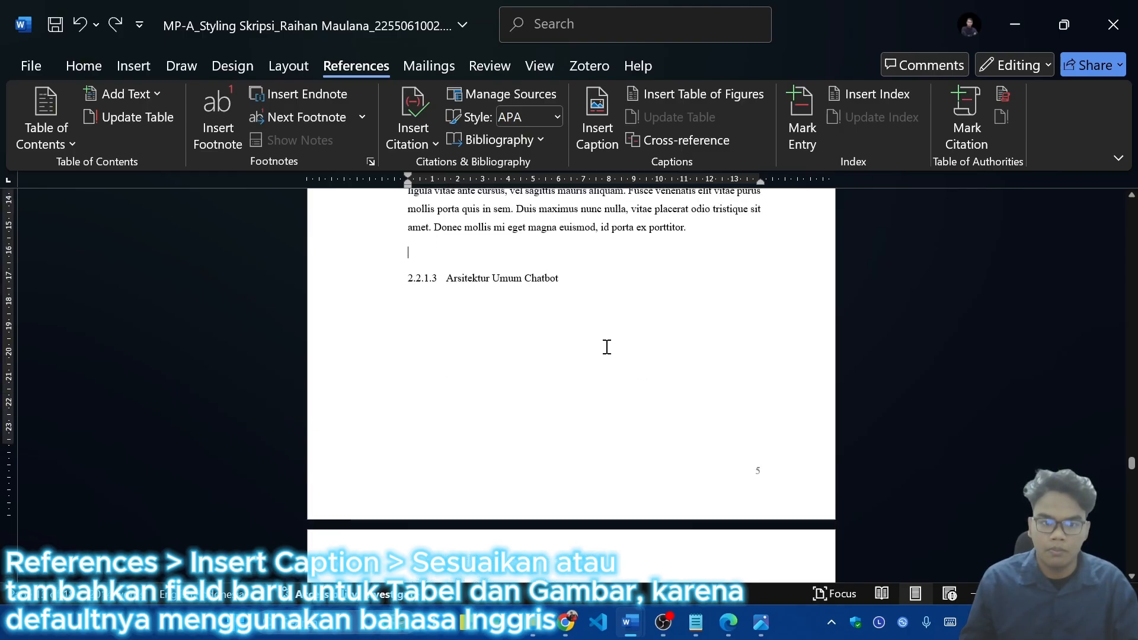
{"action": "key", "text": "ctrl+v"}
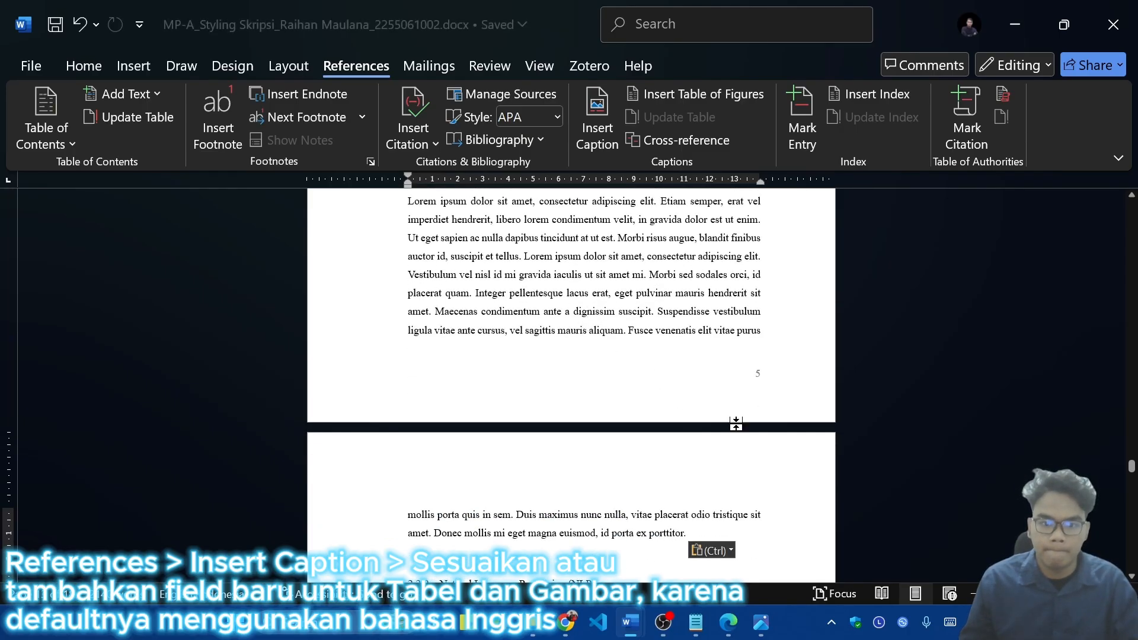
Step: Copy the chatbot image from section 2.2.1.2 and paste it after the 2.2.1.3 body text, above heading 2.2.2
{"action": "scroll", "coordinate": [609, 432], "scroll_direction": "up", "scroll_amount": 10}
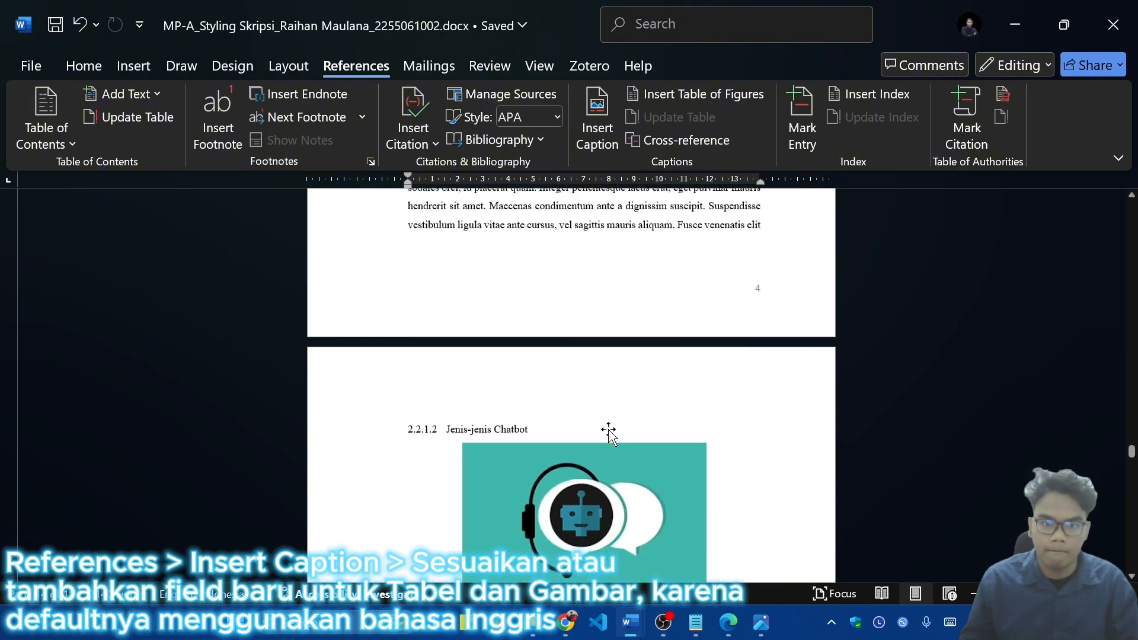
{"action": "scroll", "coordinate": [609, 431], "scroll_direction": "down", "scroll_amount": 5}
{"action": "left_click", "coordinate": [568, 227]}
{"action": "scroll", "coordinate": [581, 419], "scroll_direction": "down", "scroll_amount": 7}
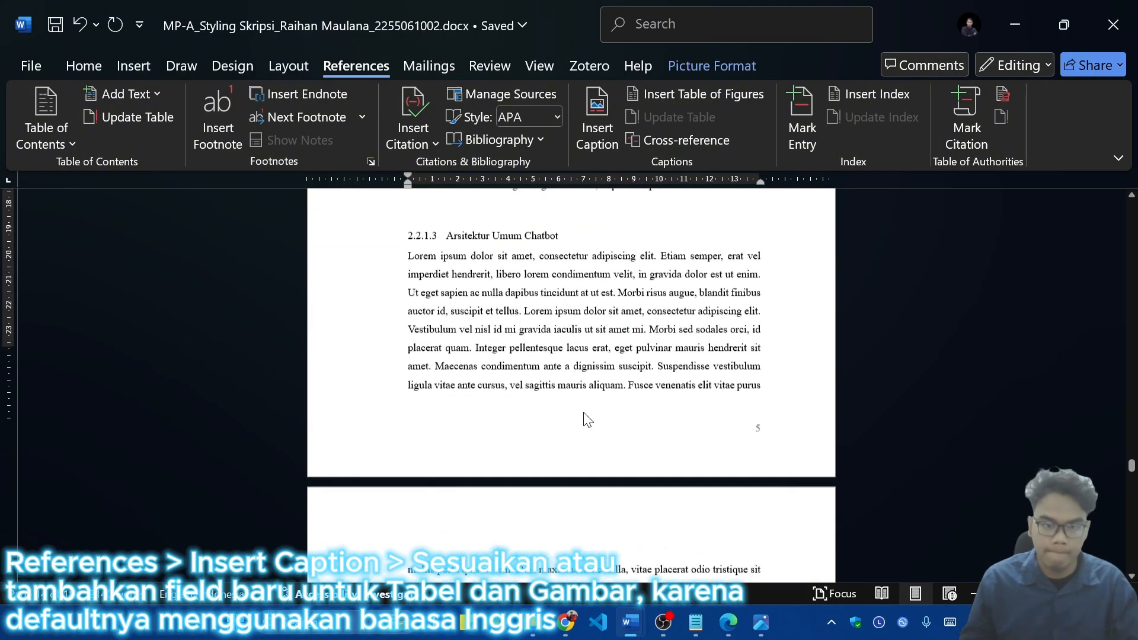
{"action": "left_click", "coordinate": [473, 438]}
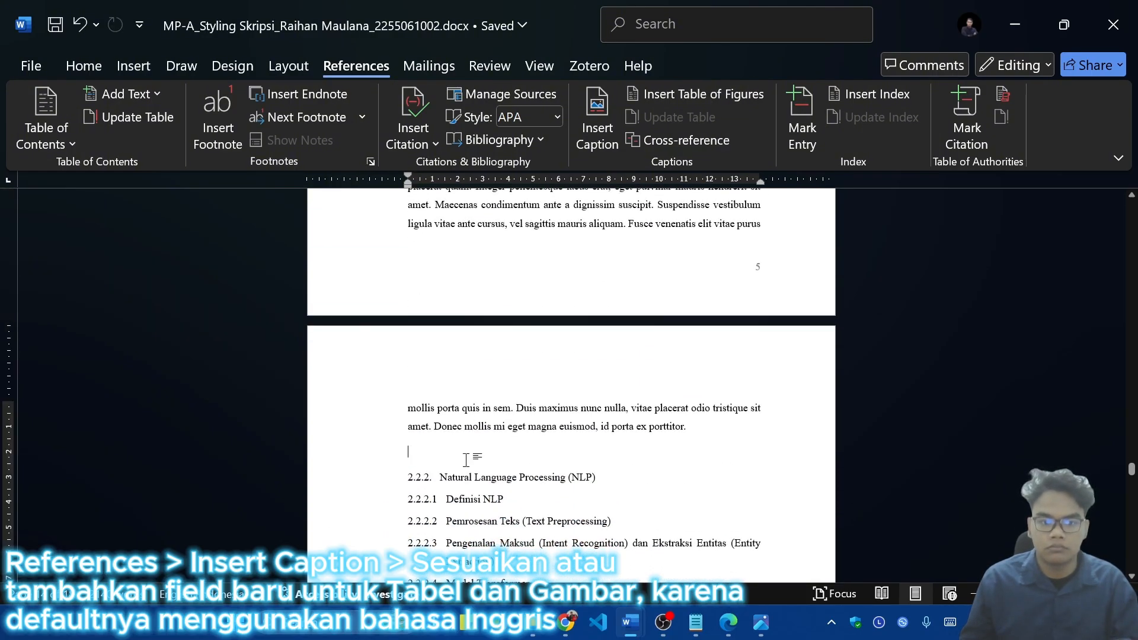
{"action": "key", "text": "ctrl+v"}
{"action": "left_click", "coordinate": [481, 453]}
{"action": "scroll", "coordinate": [481, 453], "scroll_direction": "down", "scroll_amount": 3}
{"action": "left_click", "coordinate": [724, 384]}
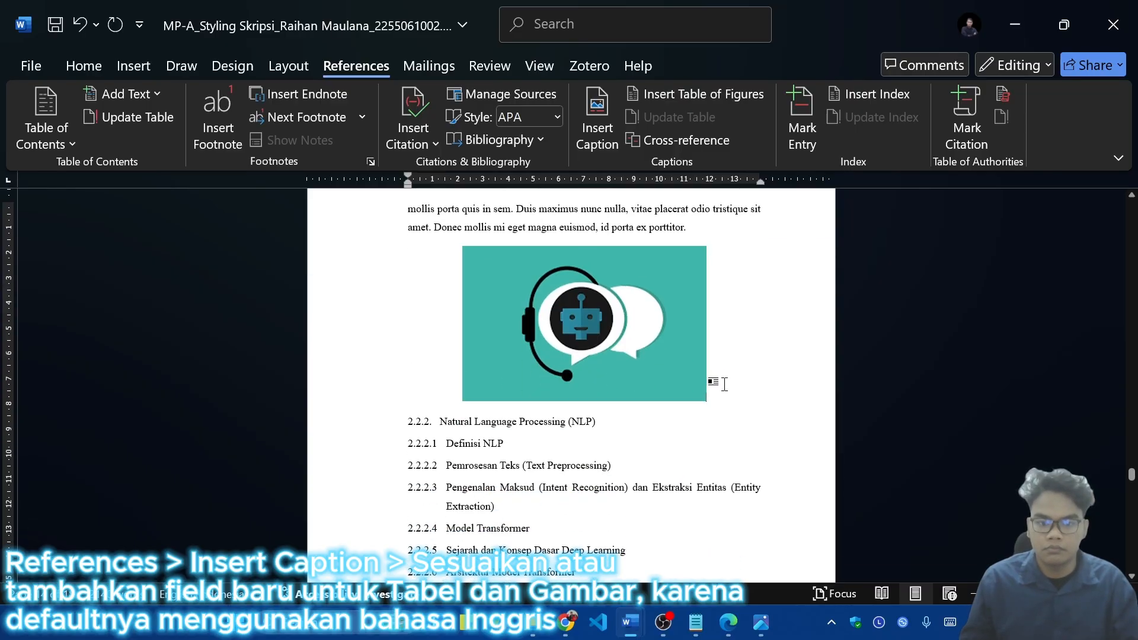
Step: Insert a caption below the pasted chatbot image with the Gambar label and the title Arsitektur Chatbot
{"action": "left_click", "coordinate": [638, 338]}
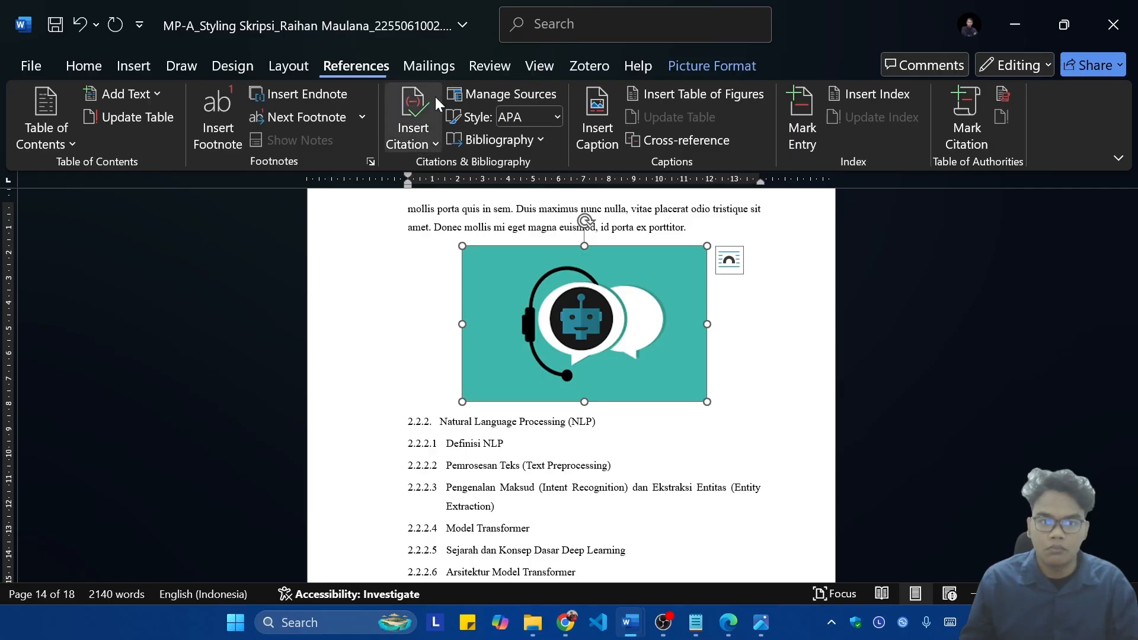
{"action": "left_click", "coordinate": [603, 108]}
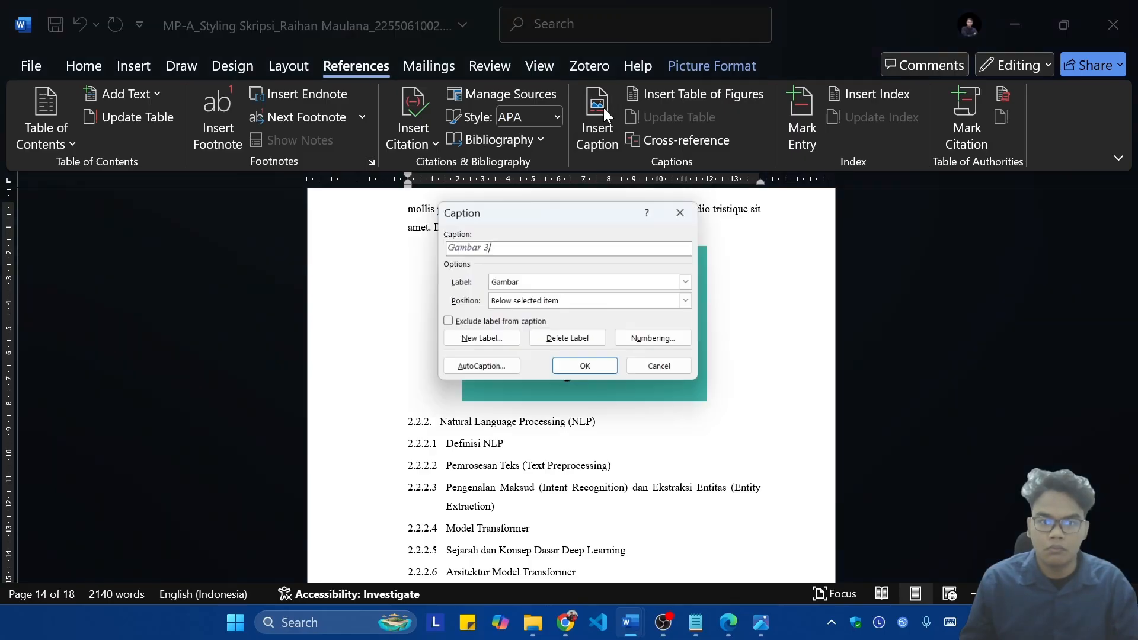
{"action": "left_click", "coordinate": [578, 368]}
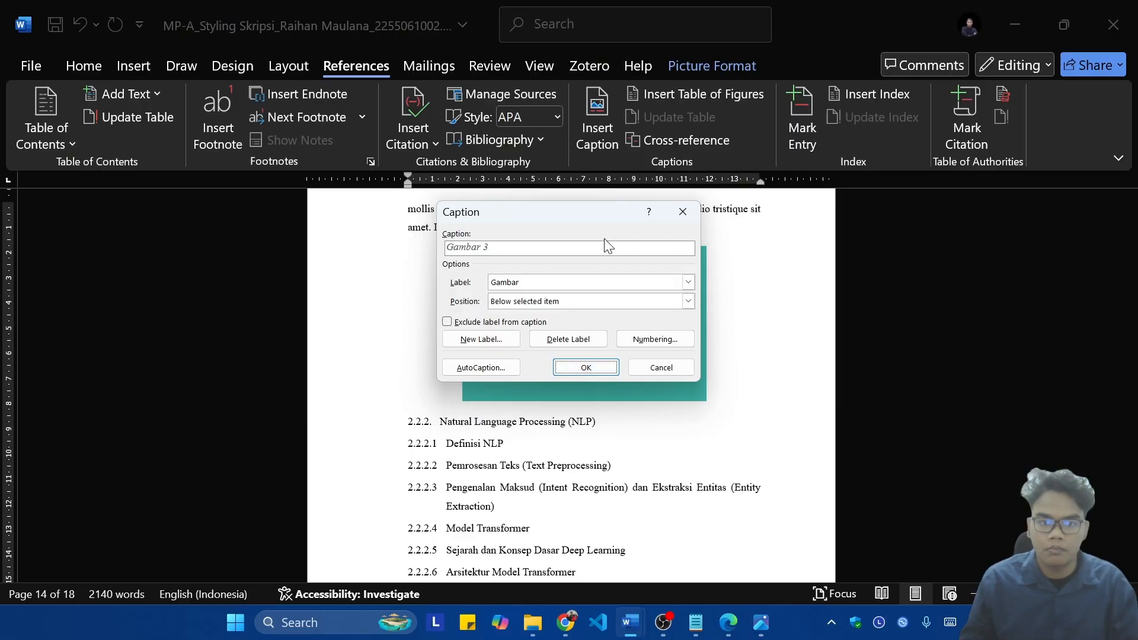
{"action": "left_click", "coordinate": [578, 252]}
{"action": "type", "text": "Chatbot"}
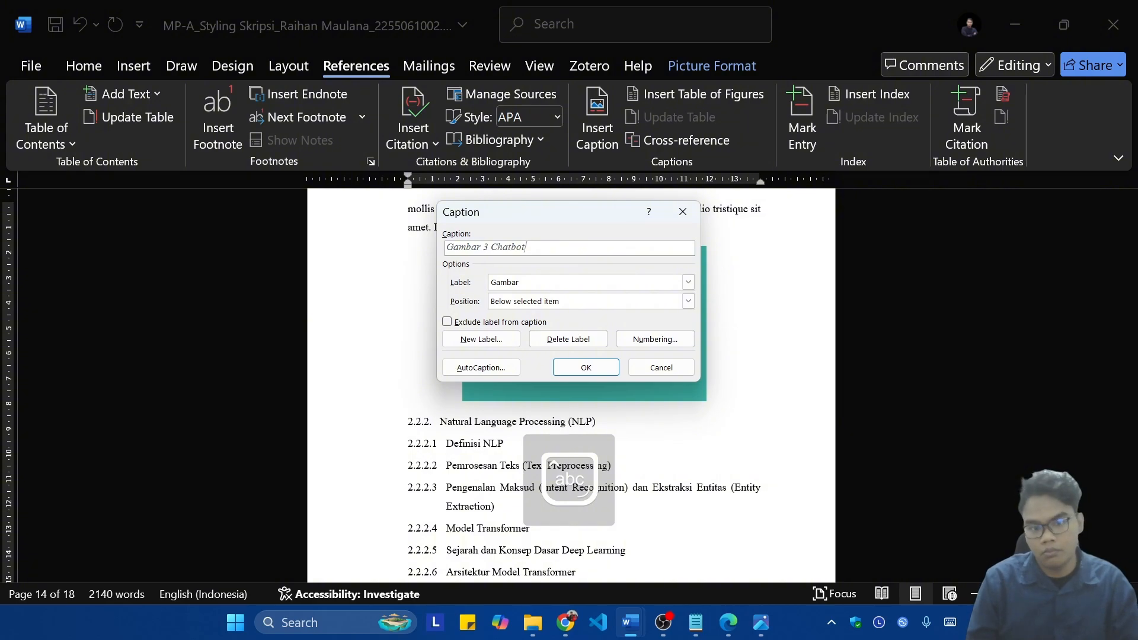
{"action": "left_click_drag", "start_coordinate": [556, 219], "coordinate": [733, 315]}
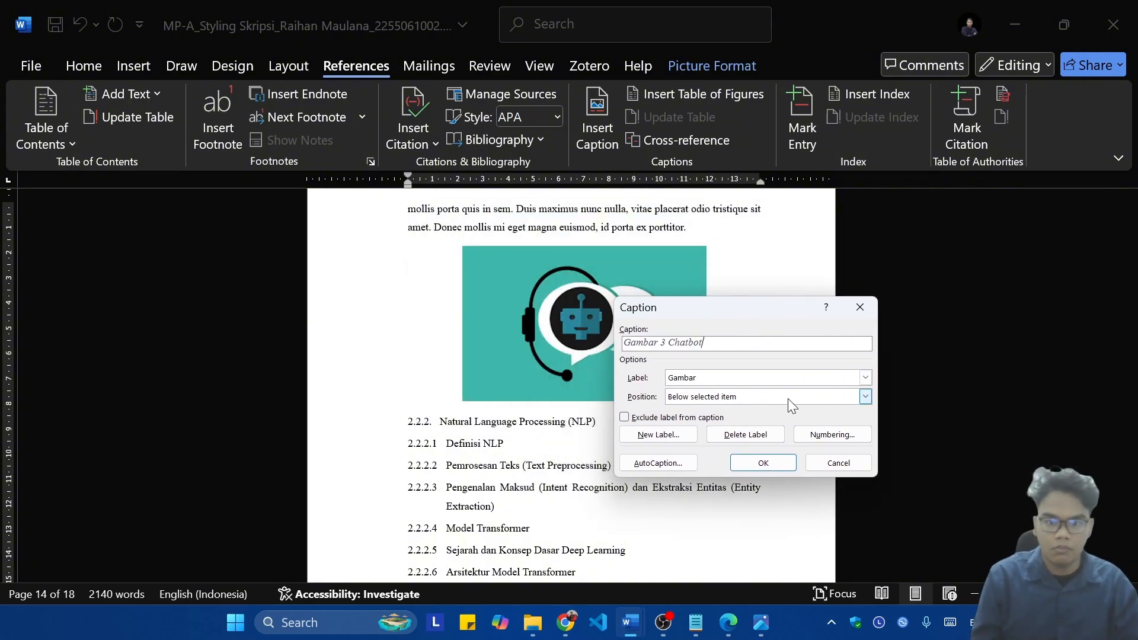
{"action": "key", "text": "BackSpace"}
{"action": "key", "text": "BackSpace"}
{"action": "key", "text": "BackSpace"}
{"action": "key", "text": "BackSpace"}
{"action": "key", "text": "BackSpace"}
{"action": "key", "text": "BackSpace"}
{"action": "key", "text": "BackSpace"}
{"action": "type", "text": "Ars"}
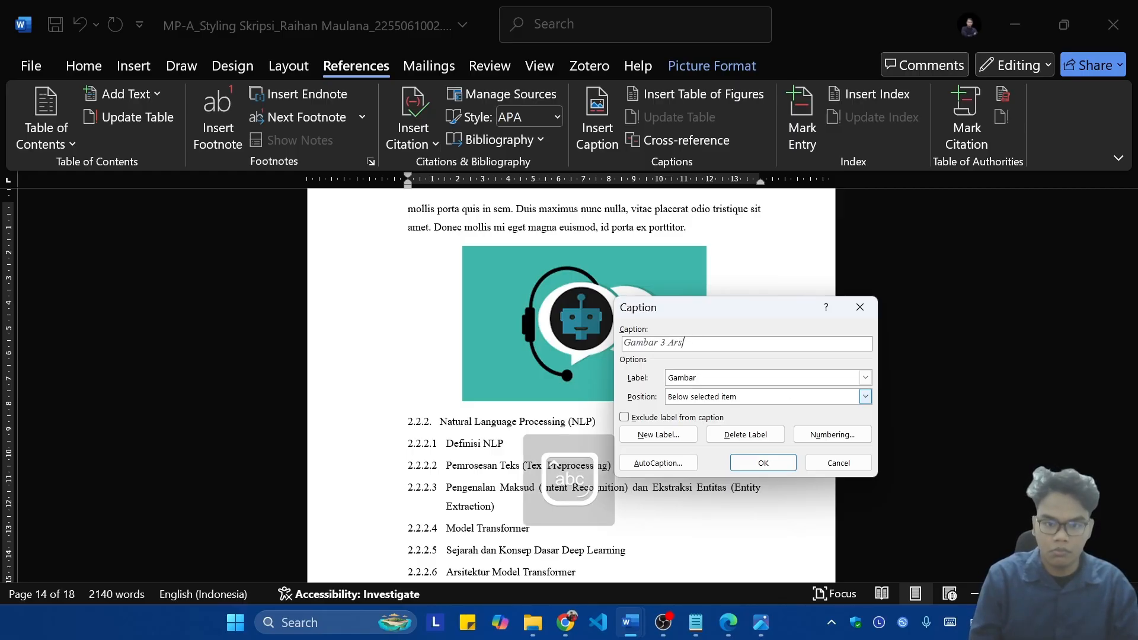
{"action": "type", "text": "itektur Chatb"}
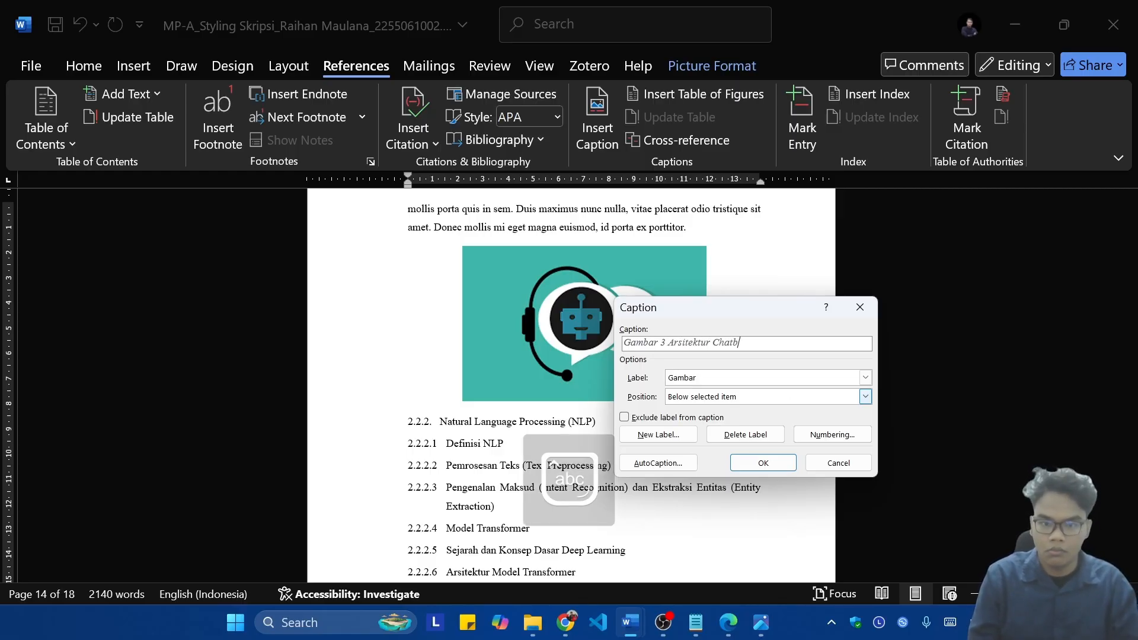
{"action": "type", "text": "ot"}
{"action": "key", "text": "Return"}
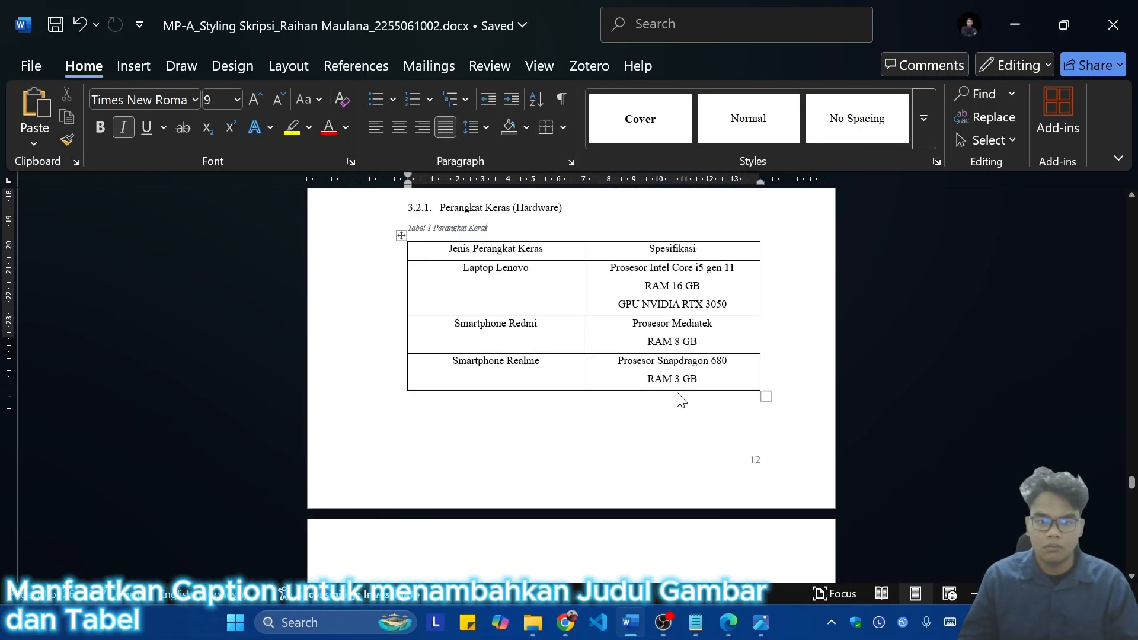
Step: Copy the hardware table from section 3.2.1 and paste it with Tabel captions under headings 3.2.2 and 3.2.3
{"action": "scroll", "coordinate": [676, 399], "scroll_direction": "down", "scroll_amount": 8}
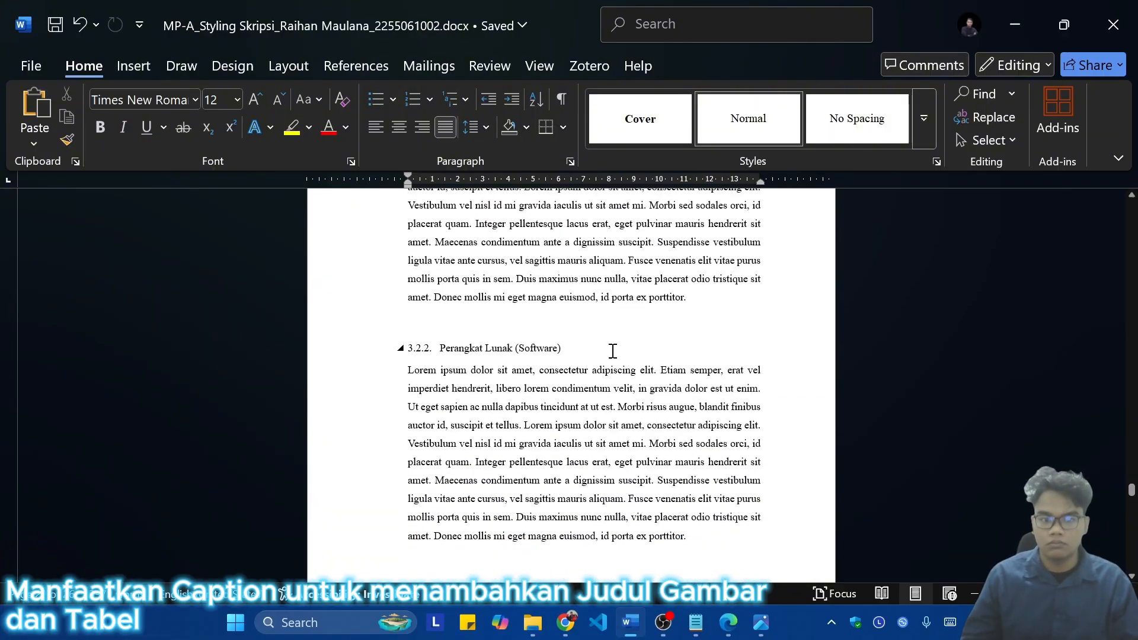
{"action": "left_click", "coordinate": [391, 62]}
{"action": "left_click", "coordinate": [597, 128]}
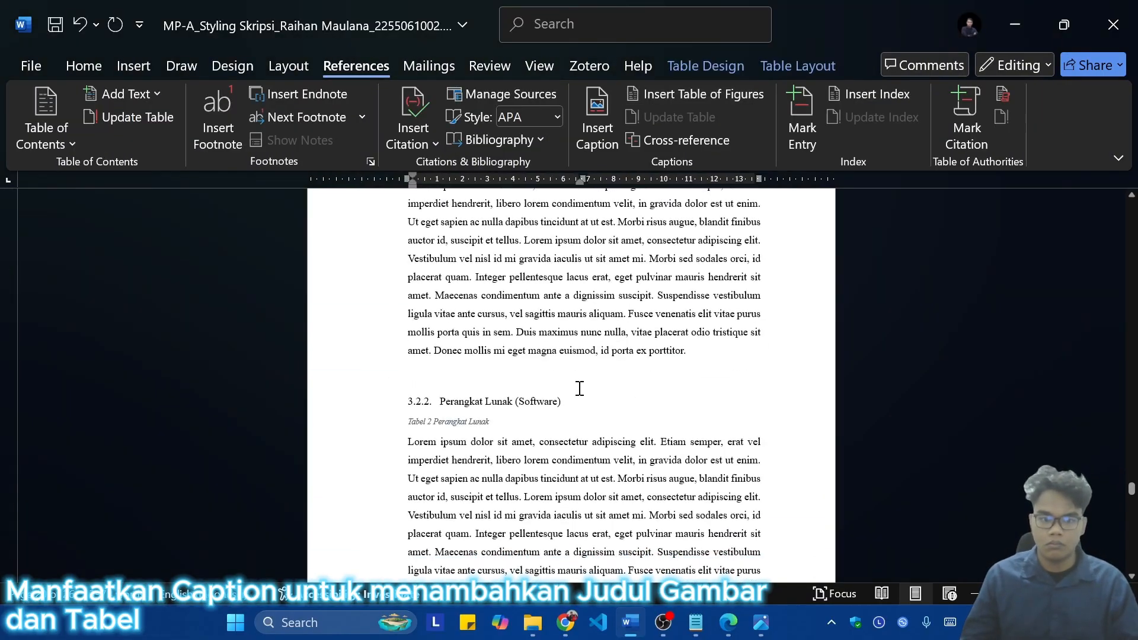
{"action": "key", "text": "ctrl+v"}
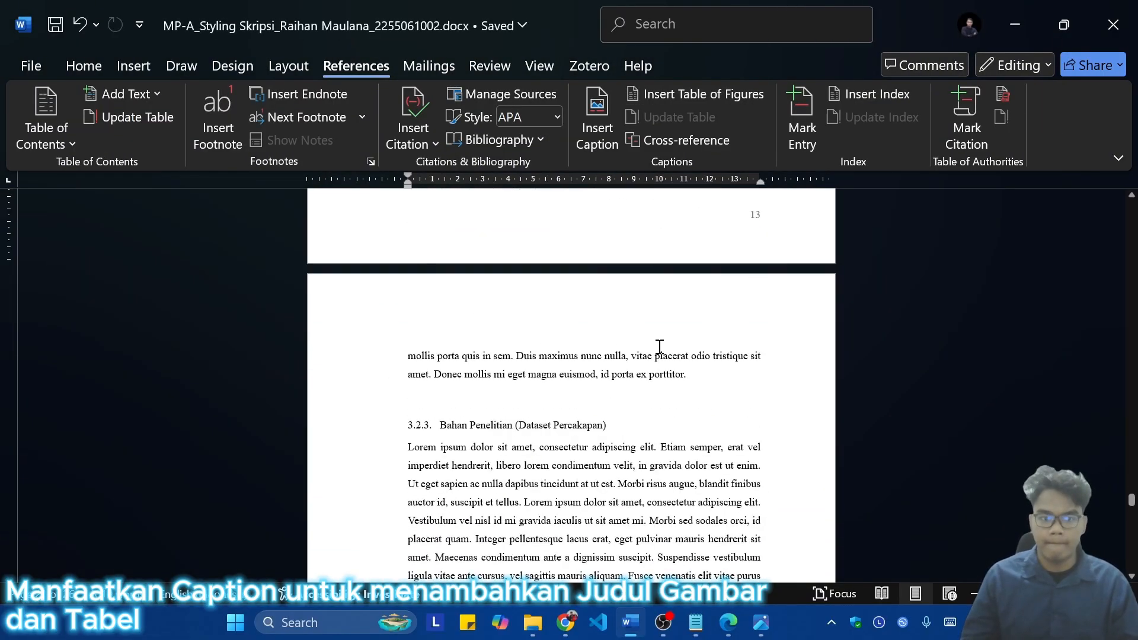
{"action": "key", "text": "ctrl+v"}
Step: Insert a Tabel caption titled Preprocess Data under heading 3.3.2 Pengumpulan dan Pra-pemrosesan Data and paste the copied table beneath it
{"action": "left_click", "coordinate": [597, 128]}
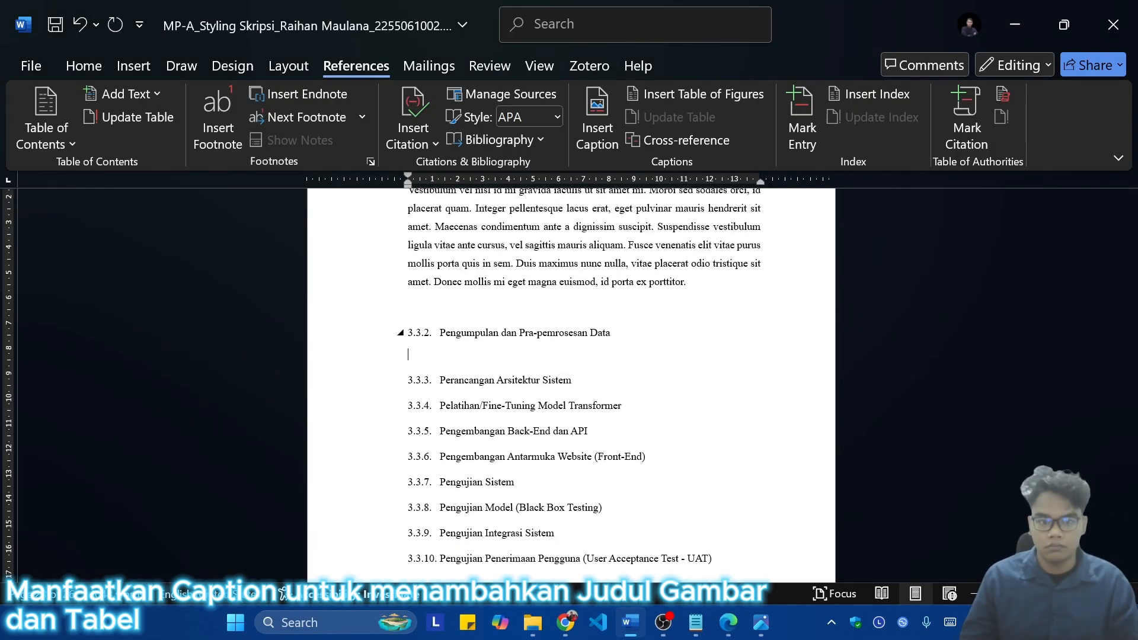
{"action": "type", "text": "ss Data"}
{"action": "key", "text": "Return"}
{"action": "type", "text": "Jenis Perangkat Keras\tSpesifikasi Laptop Lenovo\tProsesor Intel Core i5 gen 11 RAM 16 GB GPU NVIDIA RTX 3050 Smartphone Redmi\tProsesor Mediatek RAM 8 GB Smartphone Realme\tProsesor Snapdragon 680 RAM 3 GB"}
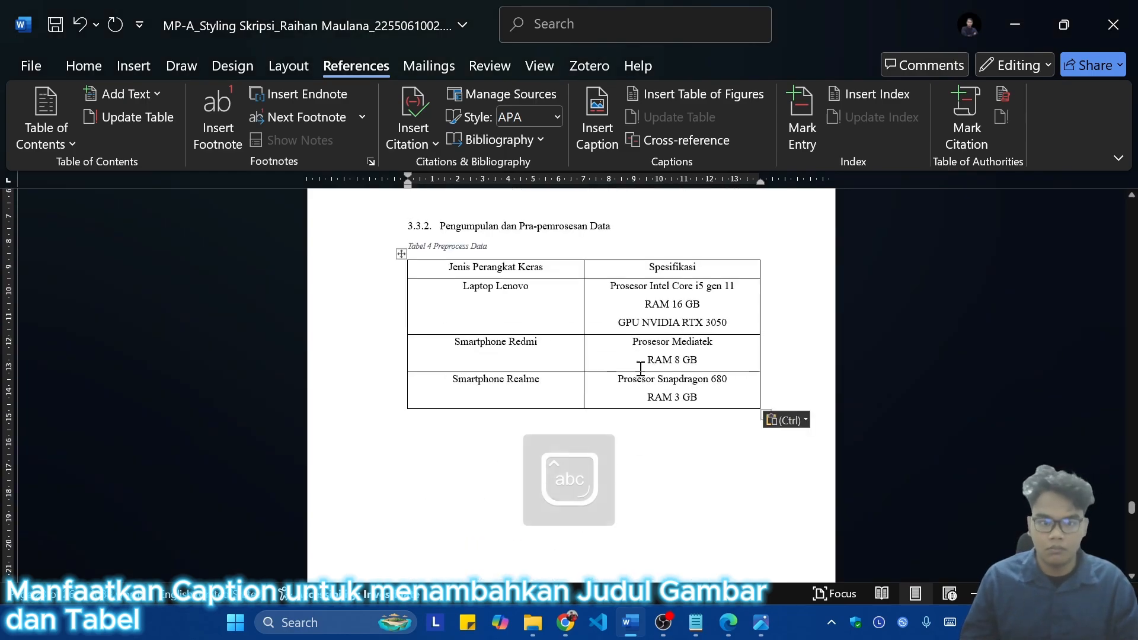
Step: Look through the remaining headings of section 3.3 and chapter IV Hasil dan Pembahasan
{"action": "scroll", "coordinate": [633, 394], "scroll_direction": "down", "scroll_amount": 3}
{"action": "scroll", "coordinate": [545, 415], "scroll_direction": "up", "scroll_amount": 2}
{"action": "scroll", "coordinate": [545, 414], "scroll_direction": "up", "scroll_amount": 3}
{"action": "scroll", "coordinate": [579, 411], "scroll_direction": "down", "scroll_amount": 3}
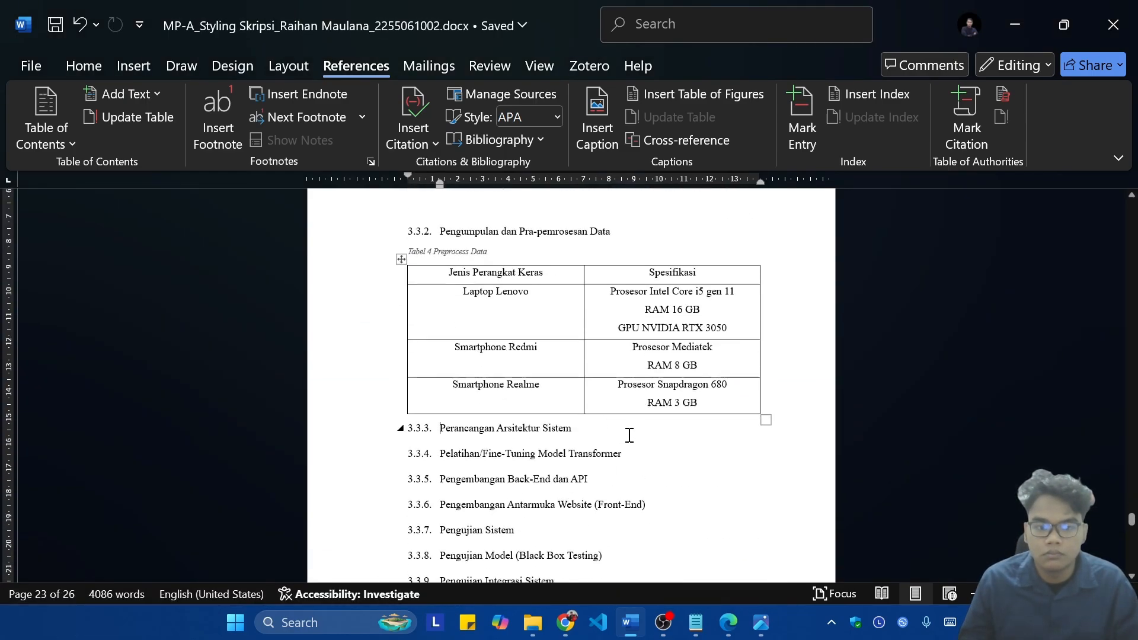
{"action": "scroll", "coordinate": [628, 434], "scroll_direction": "up", "scroll_amount": 7}
{"action": "scroll", "coordinate": [673, 456], "scroll_direction": "down", "scroll_amount": 4}
{"action": "scroll", "coordinate": [660, 453], "scroll_direction": "down", "scroll_amount": 10}
{"action": "scroll", "coordinate": [912, 444], "scroll_direction": "down", "scroll_amount": 9}
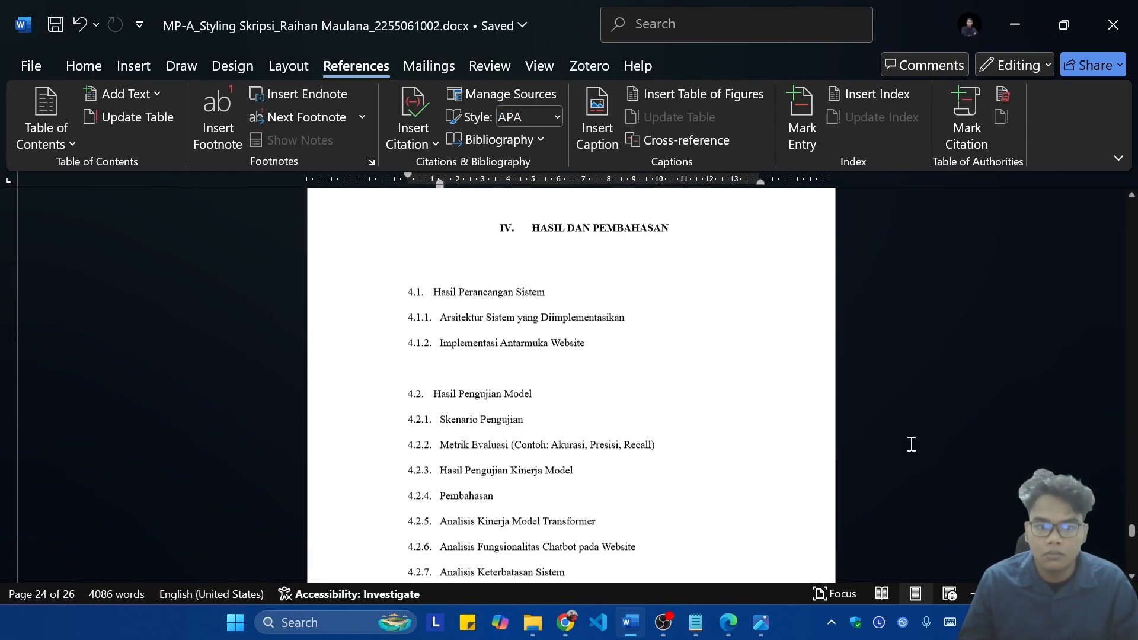
{"action": "scroll", "coordinate": [803, 416], "scroll_direction": "up", "scroll_amount": 7}
{"action": "scroll", "coordinate": [605, 371], "scroll_direction": "up", "scroll_amount": 10}
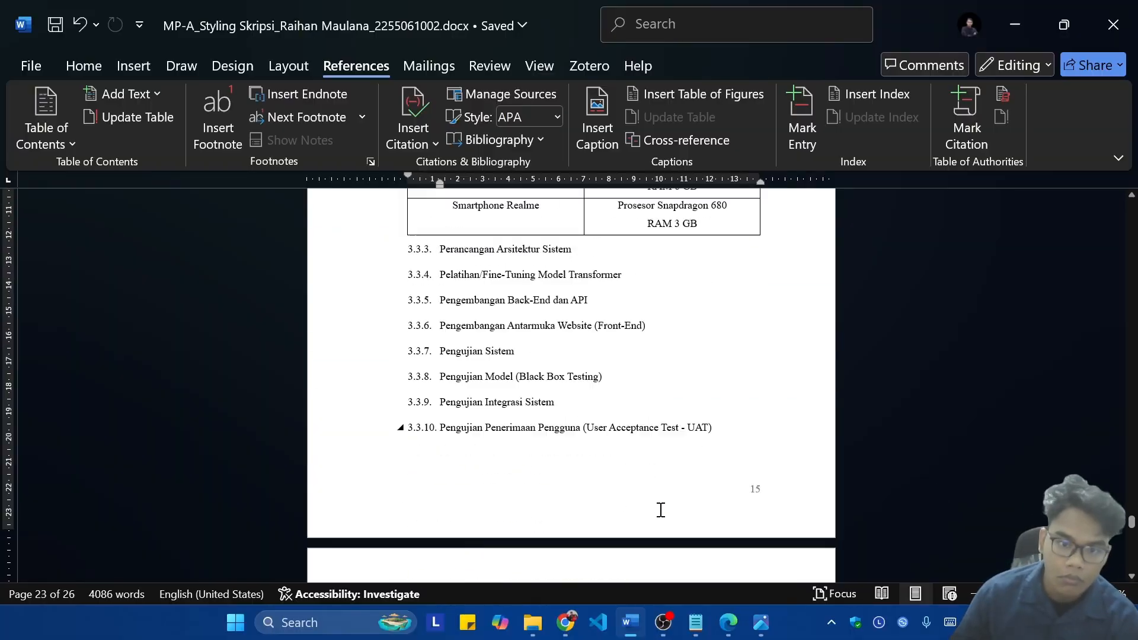
Step: Delete headings 3.3.3 through 3.3.10 below the Preprocess Data table
{"action": "scroll", "coordinate": [657, 507], "scroll_direction": "down", "scroll_amount": 7}
{"action": "scroll", "coordinate": [657, 445], "scroll_direction": "up", "scroll_amount": 8}
{"action": "left_click_drag", "start_coordinate": [536, 449], "coordinate": [414, 325]}
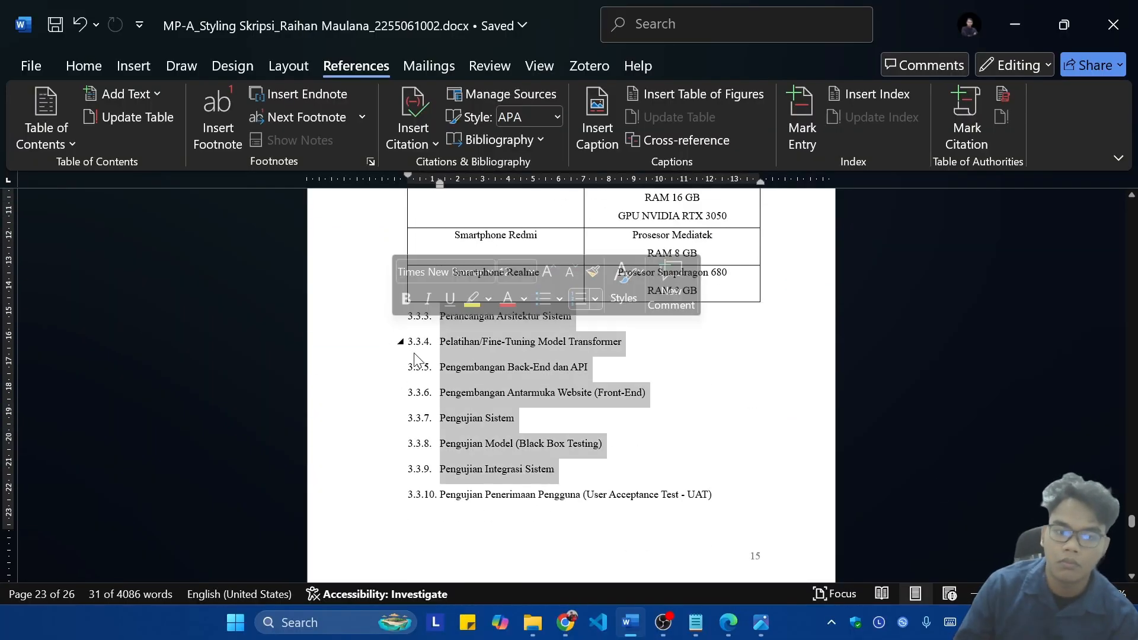
{"action": "left_click_drag", "start_coordinate": [713, 495], "coordinate": [424, 492]}
{"action": "key", "text": "BackSpace"}
{"action": "left_click_drag", "start_coordinate": [557, 470], "coordinate": [414, 325]}
{"action": "key", "text": "BackSpace"}
{"action": "scroll", "coordinate": [554, 386], "scroll_direction": "up", "scroll_amount": 6}
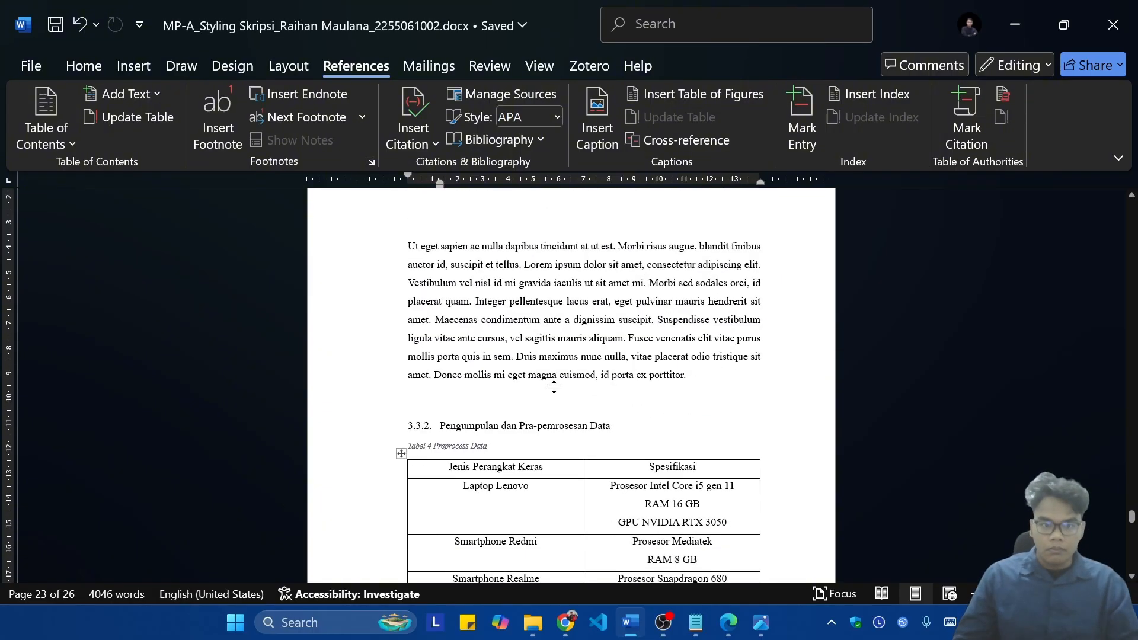
{"action": "scroll", "coordinate": [553, 373], "scroll_direction": "down", "scroll_amount": 3}
{"action": "key", "text": "BackSpace"}
Step: Copy the lorem ipsum paragraph above heading 3.3.2 and paste it below the Preprocess Data table
{"action": "scroll", "coordinate": [551, 361], "scroll_direction": "up", "scroll_amount": 7}
{"action": "left_click_drag", "start_coordinate": [759, 572], "coordinate": [399, 287]}
{"action": "scroll", "coordinate": [414, 332], "scroll_direction": "down", "scroll_amount": 9}
{"action": "left_click", "coordinate": [440, 395]}
{"action": "key", "text": "ctrl+v"}
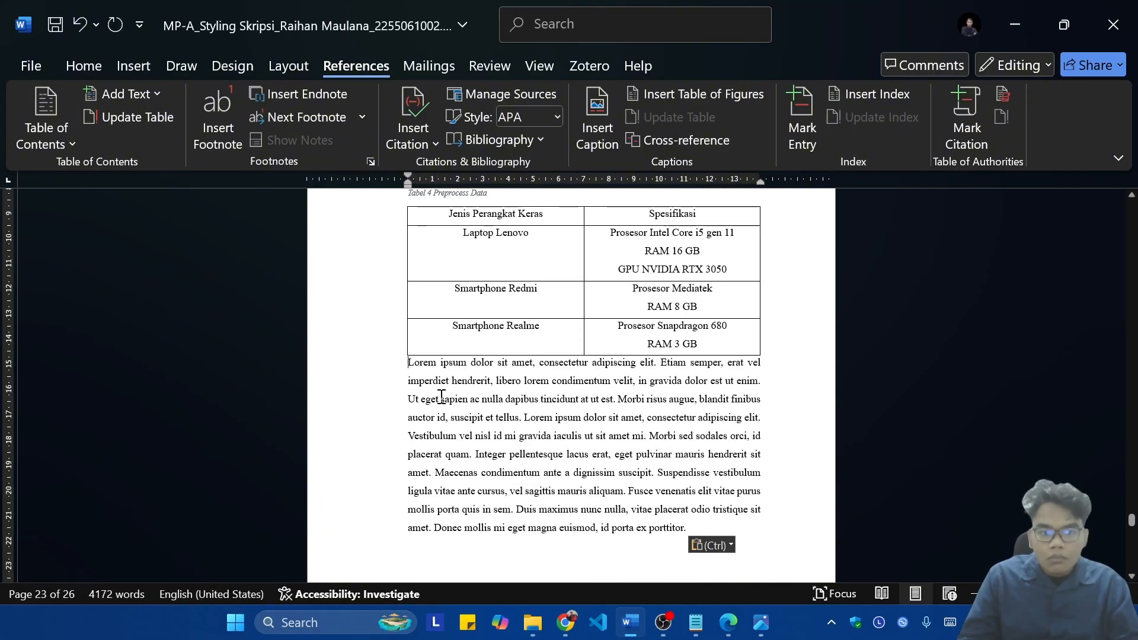
Step: Paste the lorem ipsum paragraph under heading 4.1.1 Arsitektur Sistem yang Diimplementasikan
{"action": "scroll", "coordinate": [551, 385], "scroll_direction": "down", "scroll_amount": 10}
{"action": "left_click", "coordinate": [632, 342]}
{"action": "key", "text": "Return"}
{"action": "key", "text": "ctrl+v"}
{"action": "scroll", "coordinate": [651, 346], "scroll_direction": "down", "scroll_amount": 4}
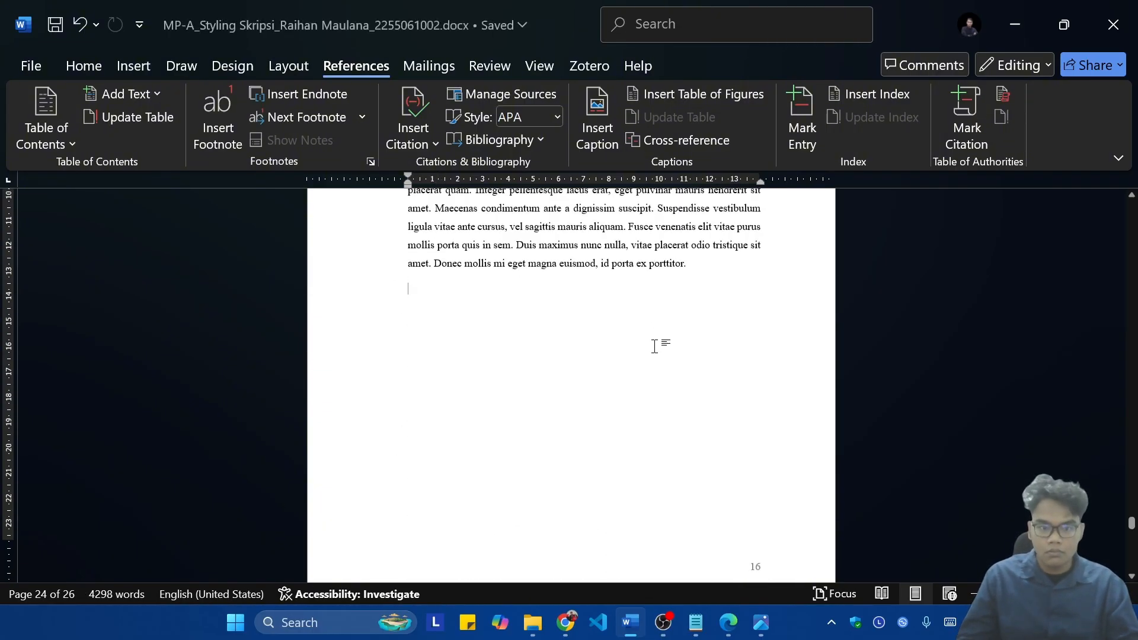
Step: Insert the client–REST API–database image from the clipboard history below the 4.1.1 text, shrink it and centre it
{"action": "key", "text": "super+v"}
{"action": "left_click", "coordinate": [622, 362]}
{"action": "scroll", "coordinate": [665, 400], "scroll_direction": "down", "scroll_amount": 7}
{"action": "left_click", "coordinate": [670, 427]}
{"action": "left_click_drag", "start_coordinate": [761, 561], "coordinate": [612, 449]}
{"action": "key", "text": "ctrl+e"}
{"action": "left_click", "coordinate": [691, 353]}
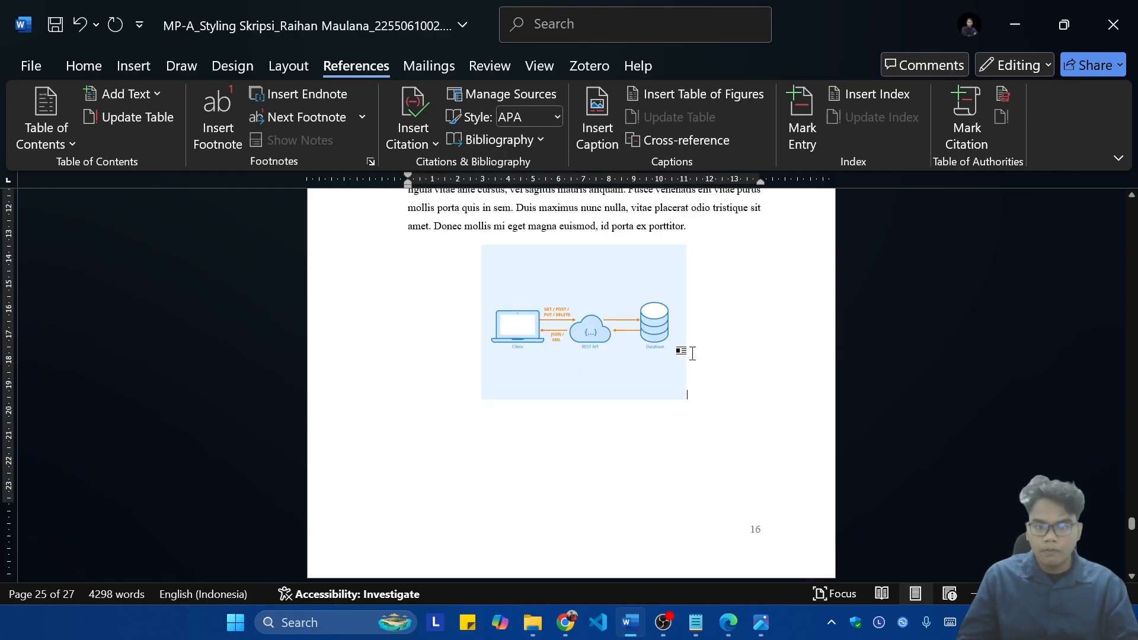
{"action": "left_click", "coordinate": [646, 350]}
{"action": "left_click", "coordinate": [597, 118]}
{"action": "left_click", "coordinate": [723, 378]}
{"action": "left_click", "coordinate": [705, 415]}
{"action": "type", "text": "A"}
{"action": "key", "text": "Caps_Lock"}
{"action": "key", "text": "Escape"}
{"action": "scroll", "coordinate": [574, 287], "scroll_direction": "up", "scroll_amount": 3}
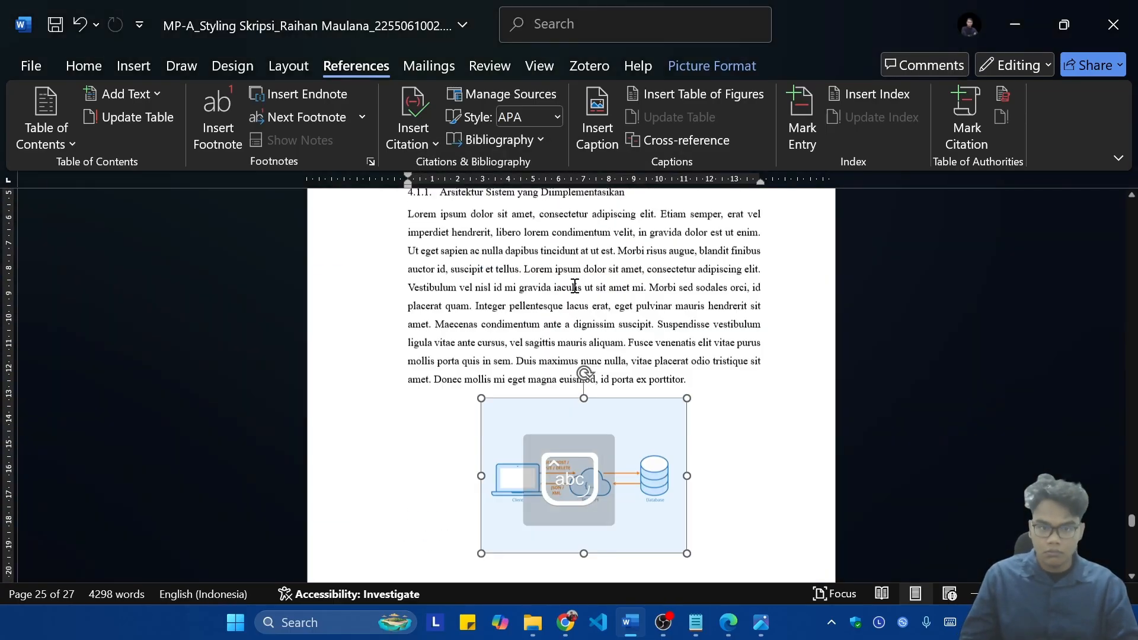
{"action": "scroll", "coordinate": [574, 287], "scroll_direction": "down", "scroll_amount": 1}
Step: Insert a caption below the 4.1.1 image with the Gambar label and the title Implementasi Arsitektur
{"action": "left_click", "coordinate": [597, 118]}
{"action": "left_click", "coordinate": [723, 378]}
{"action": "left_click", "coordinate": [705, 415]}
{"action": "type", "text": "Implementasi Arsitektur"}
{"action": "key", "text": "Return"}
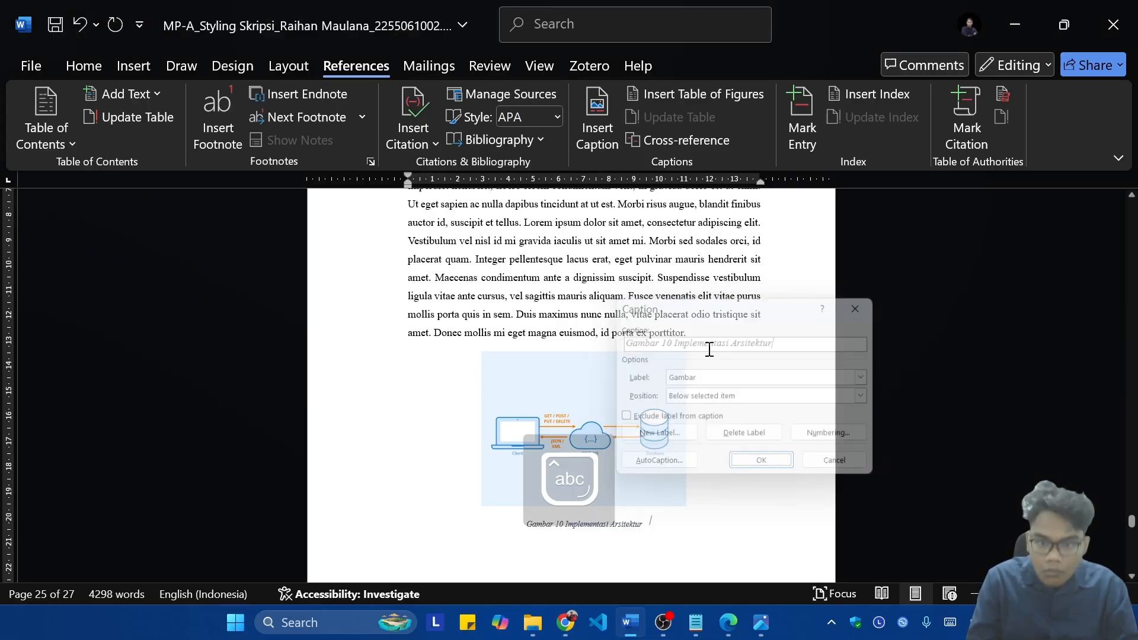
Step: Paste the client–REST API–database image under heading 4.1.2 Implementasi Antarmuka Website and tidy the surrounding blank lines
{"action": "scroll", "coordinate": [705, 350], "scroll_direction": "down", "scroll_amount": 6}
{"action": "left_click", "coordinate": [616, 356]}
{"action": "key", "text": "Return"}
{"action": "key", "text": "BackSpace"}
{"action": "key", "text": "BackSpace"}
{"action": "scroll", "coordinate": [584, 368], "scroll_direction": "up", "scroll_amount": 3}
{"action": "key", "text": "ctrl+z"}
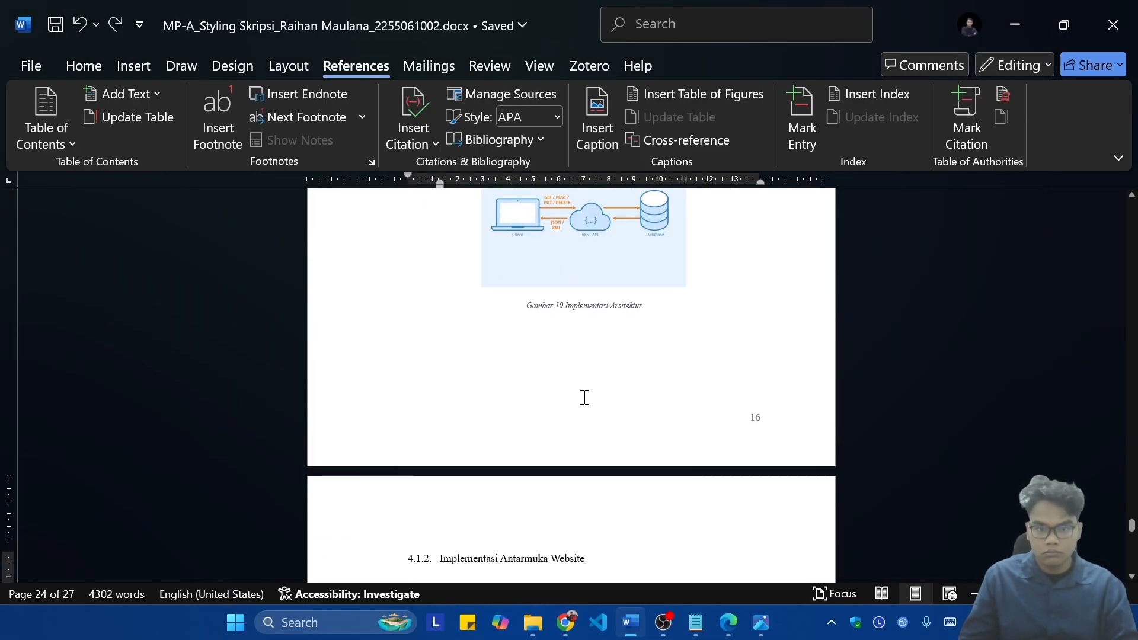
{"action": "key", "text": "BackSpace"}
{"action": "scroll", "coordinate": [585, 341], "scroll_direction": "up", "scroll_amount": 2}
{"action": "key", "text": "ctrl+v"}
{"action": "scroll", "coordinate": [584, 341], "scroll_direction": "down", "scroll_amount": 2}
Step: Insert a centred Gambar caption titled Implementasi Tampilan Antarmuka below the 4.1.2 image
{"action": "left_click", "coordinate": [739, 386]}
{"action": "left_click", "coordinate": [596, 118]}
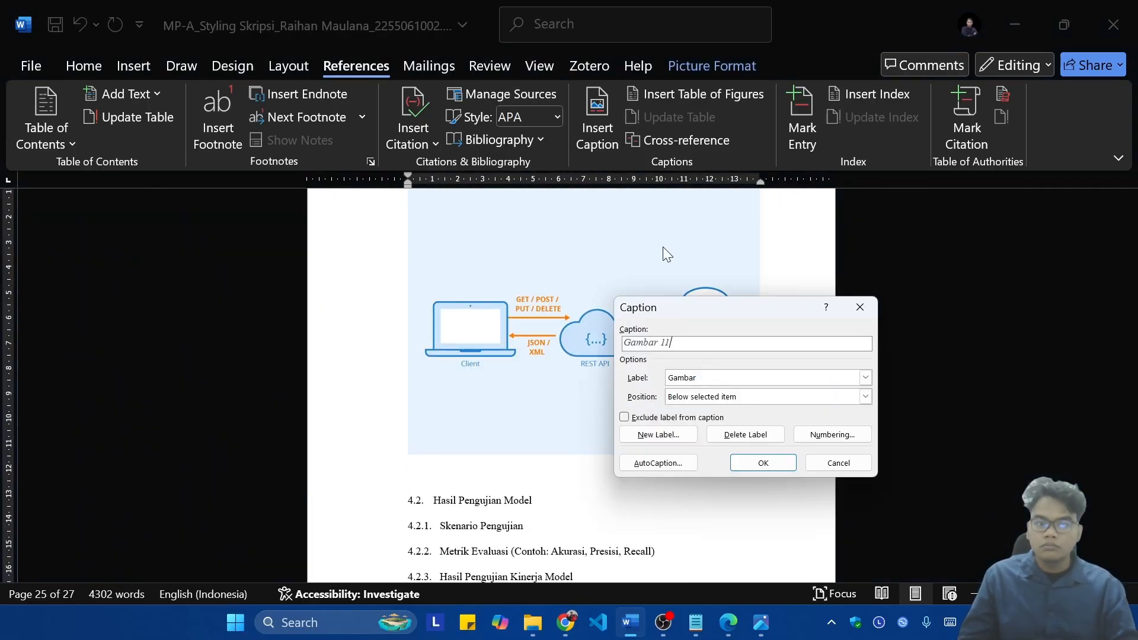
{"action": "type", "text": "ka"}
{"action": "key", "text": "Return"}
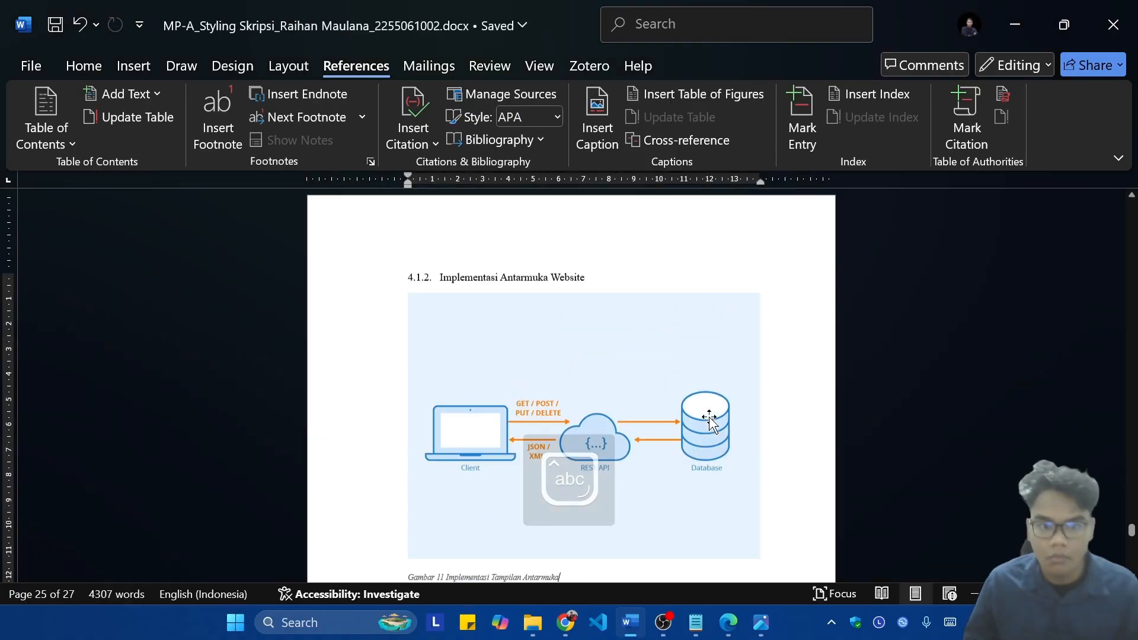
{"action": "scroll", "coordinate": [597, 350], "scroll_direction": "down", "scroll_amount": 6}
Step: Copy the lorem ipsum body paragraph and paste it below the Implementasi Tampilan Antarmuka caption
{"action": "left_click_drag", "start_coordinate": [594, 333], "coordinate": [439, 277]}
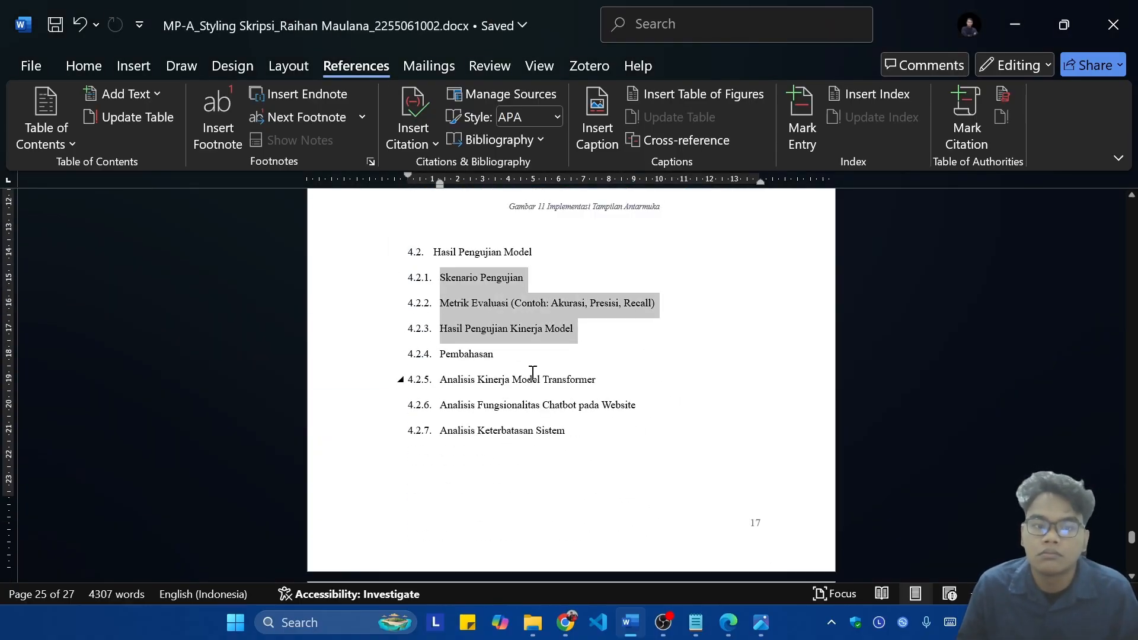
{"action": "left_click", "coordinate": [655, 393]}
{"action": "scroll", "coordinate": [681, 361], "scroll_direction": "up", "scroll_amount": 11}
{"action": "triple_click", "coordinate": [595, 385]}
{"action": "key", "text": "ctrl+c"}
{"action": "scroll", "coordinate": [593, 388], "scroll_direction": "down", "scroll_amount": 5}
{"action": "left_click", "coordinate": [711, 393]}
{"action": "key", "text": "ctrl+v"}
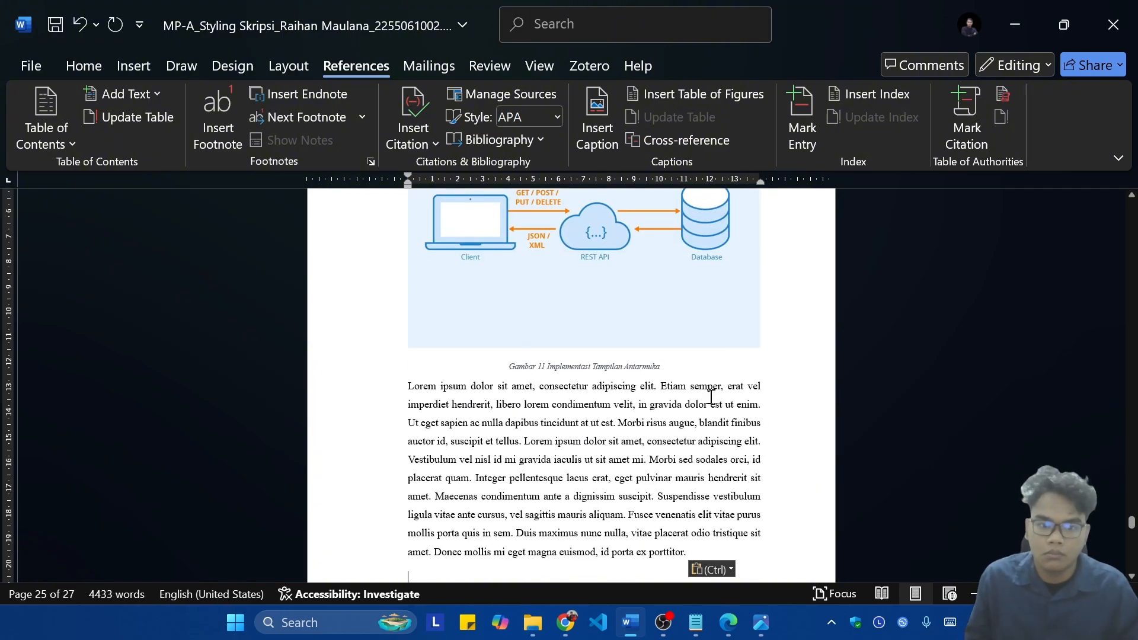
Step: Paste the lorem ipsum paragraph under headings 4.2.1, 4.2.2 and 4.2.3
{"action": "left_click", "coordinate": [617, 407]}
{"action": "key", "text": "Return"}
{"action": "key", "text": "ctrl+v"}
{"action": "left_click", "coordinate": [671, 376]}
{"action": "key", "text": "Return"}
{"action": "key", "text": "ctrl+v"}
{"action": "scroll", "coordinate": [624, 394], "scroll_direction": "down", "scroll_amount": 9}
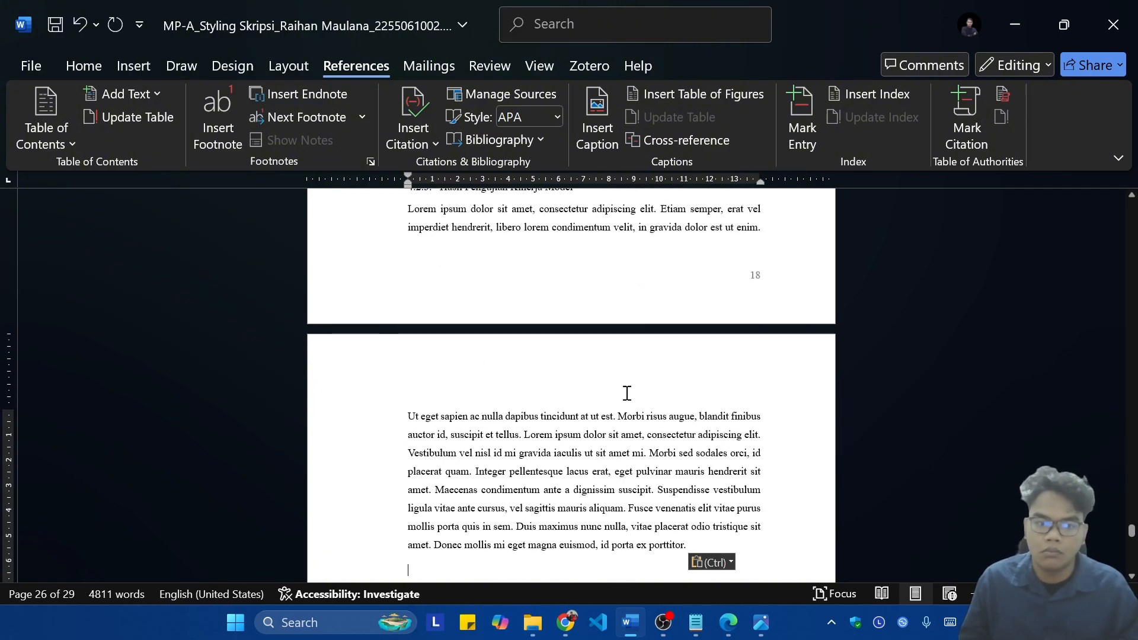
Step: Fill headings 4.2.4 Pembahasan and 4.2.5 Analisis Kinerja Model Transformer with copies of the lorem ipsum paragraph
{"action": "left_click", "coordinate": [626, 358]}
{"action": "key", "text": "Return"}
{"action": "key", "text": "ctrl+v"}
{"action": "scroll", "coordinate": [535, 323], "scroll_direction": "down", "scroll_amount": 5}
{"action": "left_click", "coordinate": [594, 412]}
{"action": "key", "text": "Return"}
{"action": "key", "text": "ctrl+v"}
{"action": "key", "text": "ctrl+v"}
{"action": "key", "text": "ctrl+v"}
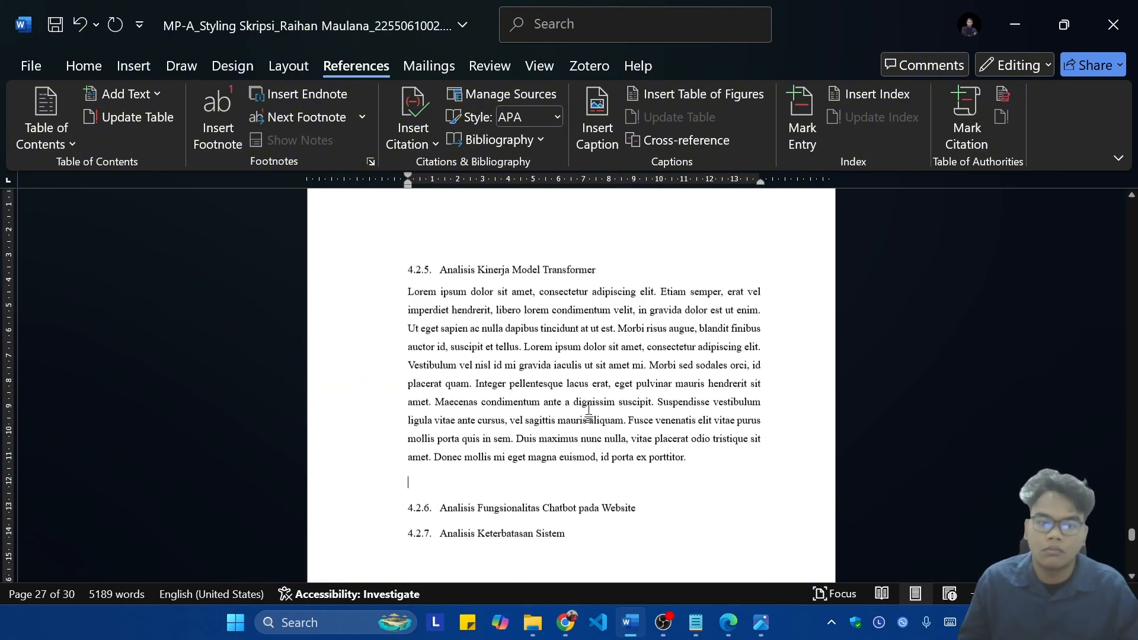
{"action": "scroll", "coordinate": [637, 385], "scroll_direction": "down", "scroll_amount": 3}
{"action": "key", "text": "BackSpace"}
Step: Paste several copies of the lorem ipsum paragraph under heading 4.2.6 Analisis Fungsionalitas Chatbot pada Website
{"action": "left_click", "coordinate": [646, 452]}
{"action": "key", "text": "Return"}
{"action": "key", "text": "ctrl+v"}
{"action": "key", "text": "ctrl+v"}
{"action": "key", "text": "ctrl+v"}
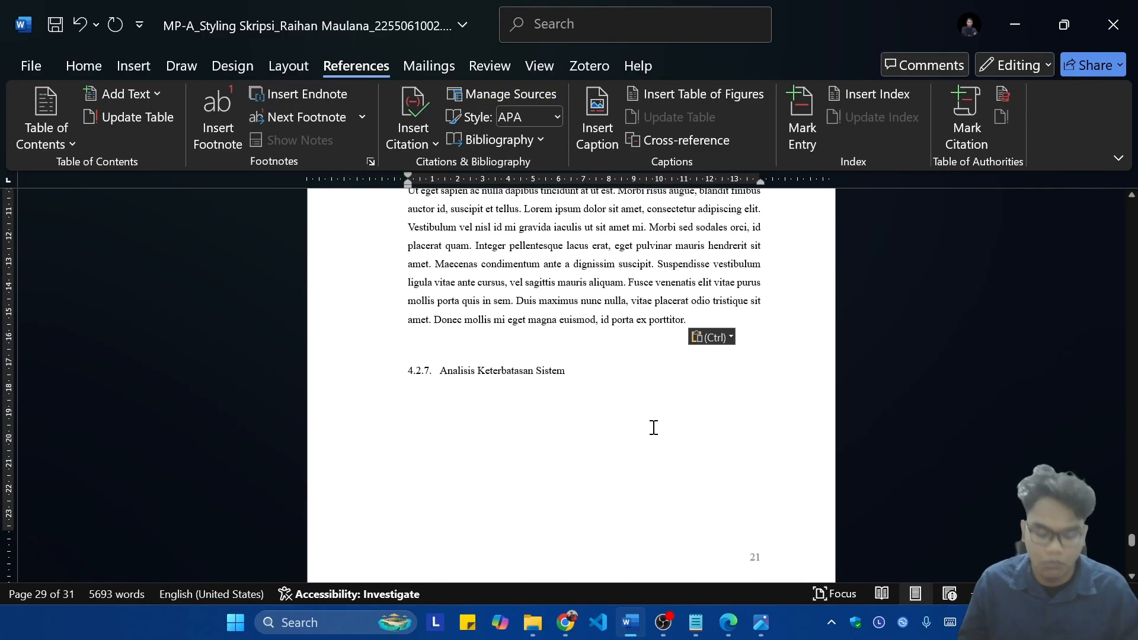
{"action": "key", "text": "BackSpace"}
Step: Paste several copies of the paragraph under heading 4.2.7 Analisis Keterbatasan Sistem and remove the extra blank line before chapter V
{"action": "left_click", "coordinate": [586, 399]}
{"action": "key", "text": "Return"}
{"action": "key", "text": "ctrl+v"}
{"action": "key", "text": "ctrl+v"}
{"action": "key", "text": "ctrl+v"}
{"action": "key", "text": "BackSpace"}
{"action": "key", "text": "Return"}
{"action": "key", "text": "ctrl+z"}
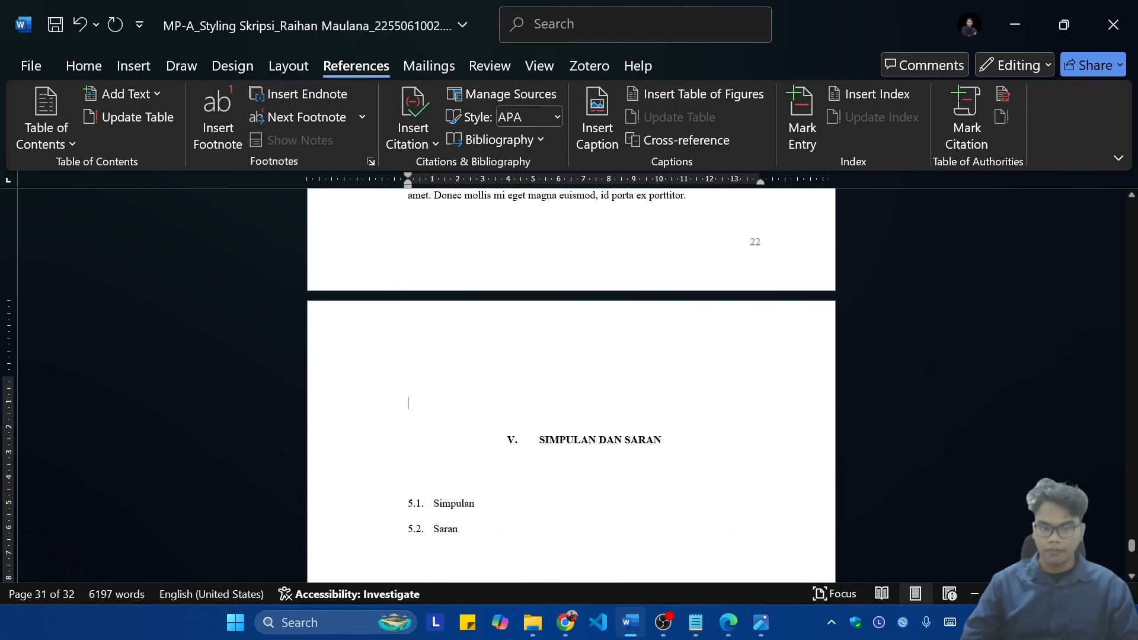
{"action": "key", "text": "BackSpace"}
Step: Paste the lorem ipsum paragraph under the headings of chapter V Simpulan dan Saran
{"action": "scroll", "coordinate": [665, 363], "scroll_direction": "down", "scroll_amount": 2}
{"action": "left_click", "coordinate": [500, 374]}
{"action": "key", "text": "Return"}
{"action": "key", "text": "ctrl+v"}
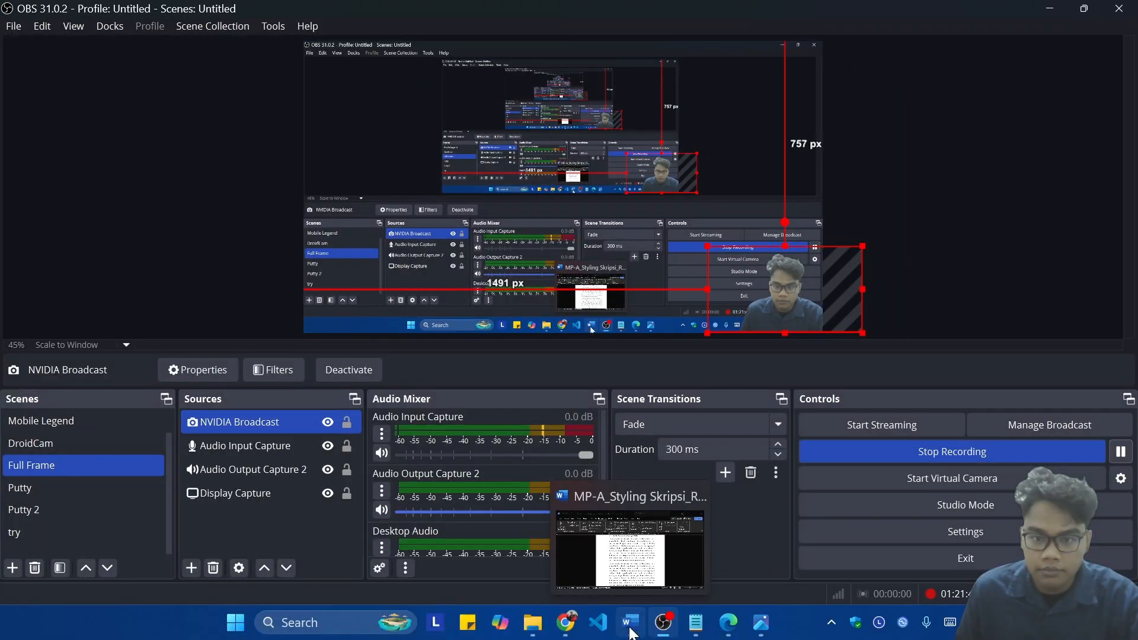
Step: Switch back to the Word document and look through the cover and abstract pages from the beginning
{"action": "left_click", "coordinate": [632, 632]}
{"action": "scroll", "coordinate": [736, 457], "scroll_direction": "up", "scroll_amount": 5}
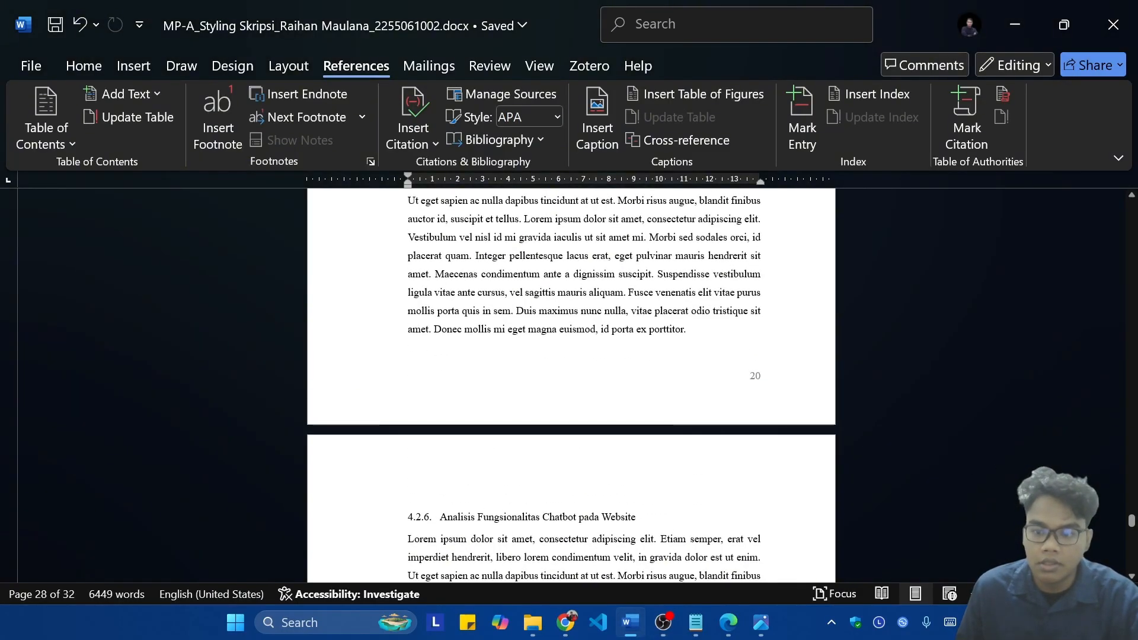
{"action": "left_click_drag", "start_coordinate": [1132, 521], "coordinate": [1125, 197]}
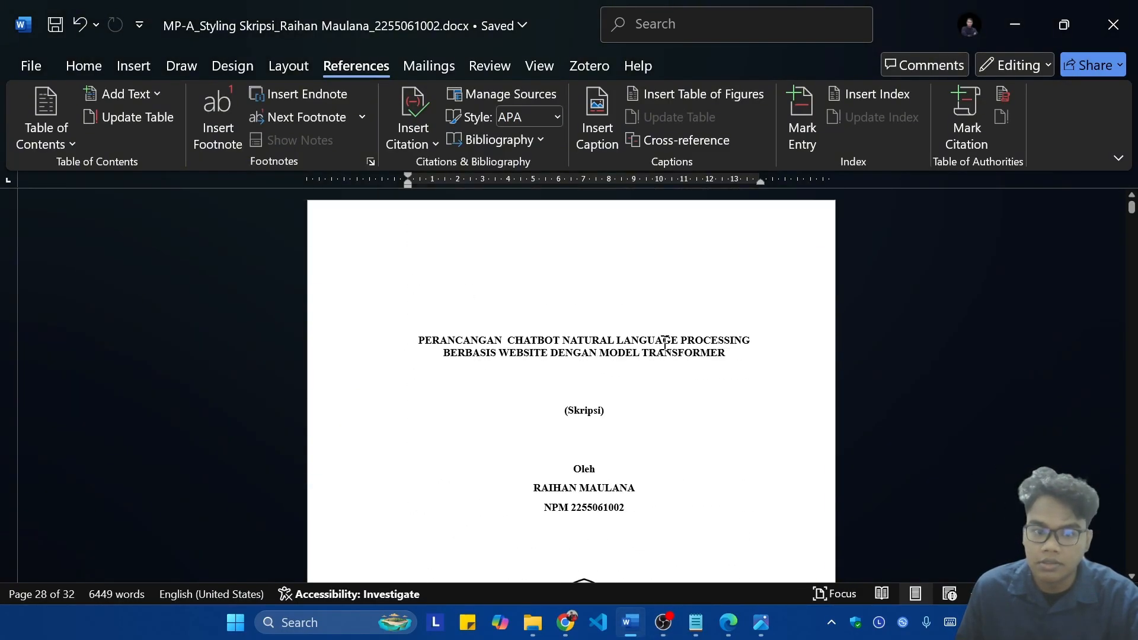
{"action": "scroll", "coordinate": [744, 320], "scroll_direction": "down", "scroll_amount": 15}
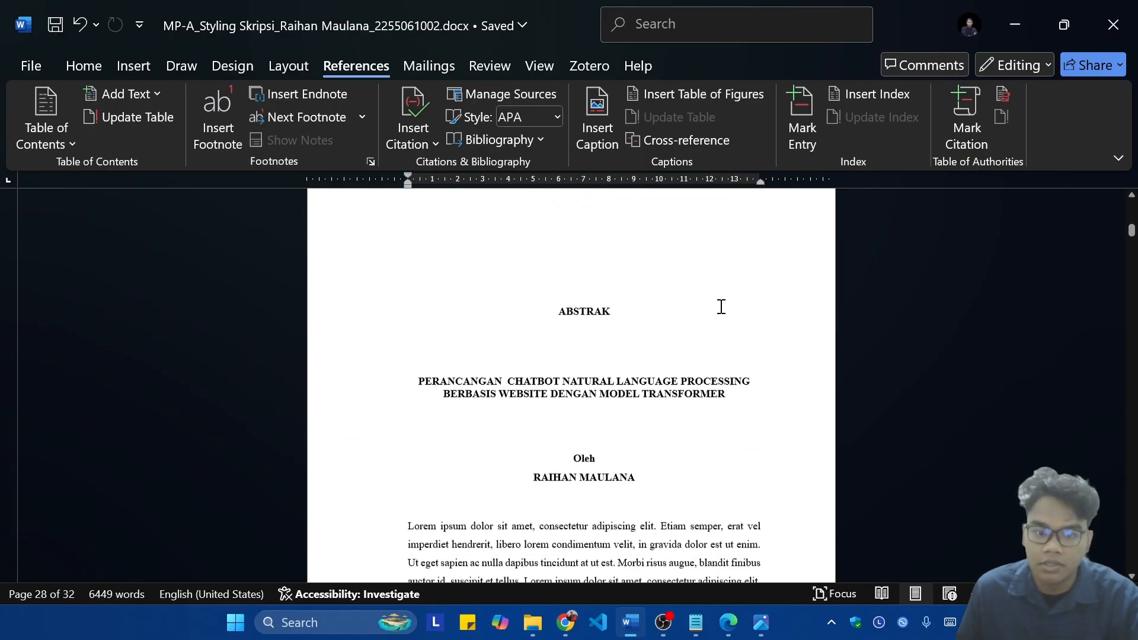
{"action": "scroll", "coordinate": [721, 307], "scroll_direction": "down", "scroll_amount": 9}
{"action": "left_click_drag", "start_coordinate": [1132, 238], "coordinate": [1132, 199]}
{"action": "scroll", "coordinate": [929, 383], "scroll_direction": "down", "scroll_amount": 8}
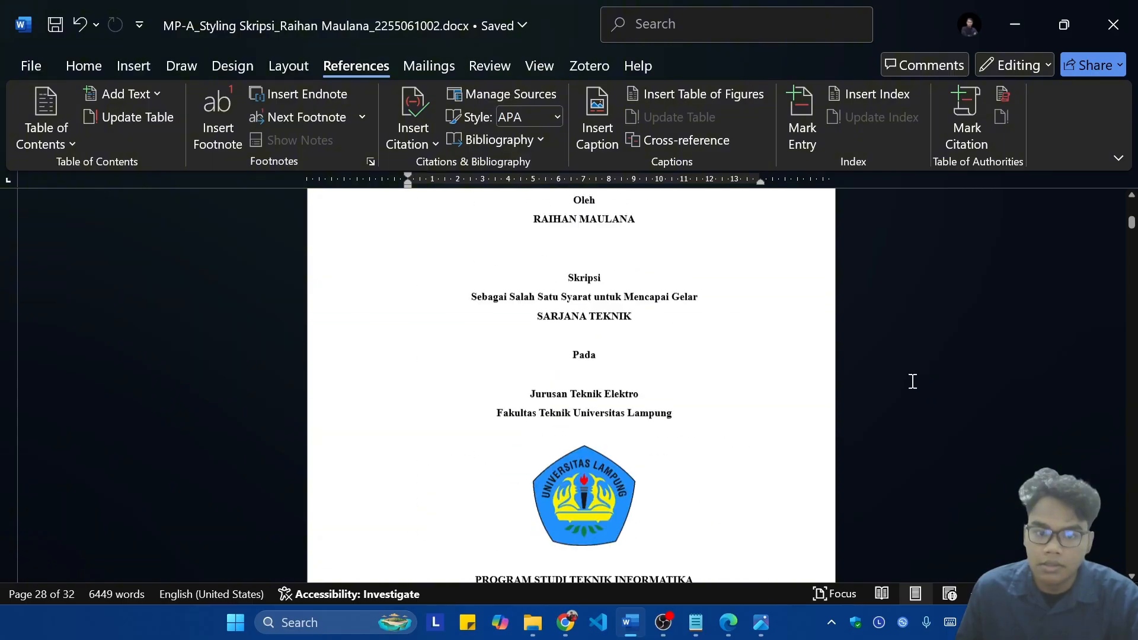
{"action": "scroll", "coordinate": [913, 381], "scroll_direction": "down", "scroll_amount": 1}
Step: Examine the full gallery of styles used in the thesis, including Cover, Title and the heading styles
{"action": "left_click", "coordinate": [83, 65]}
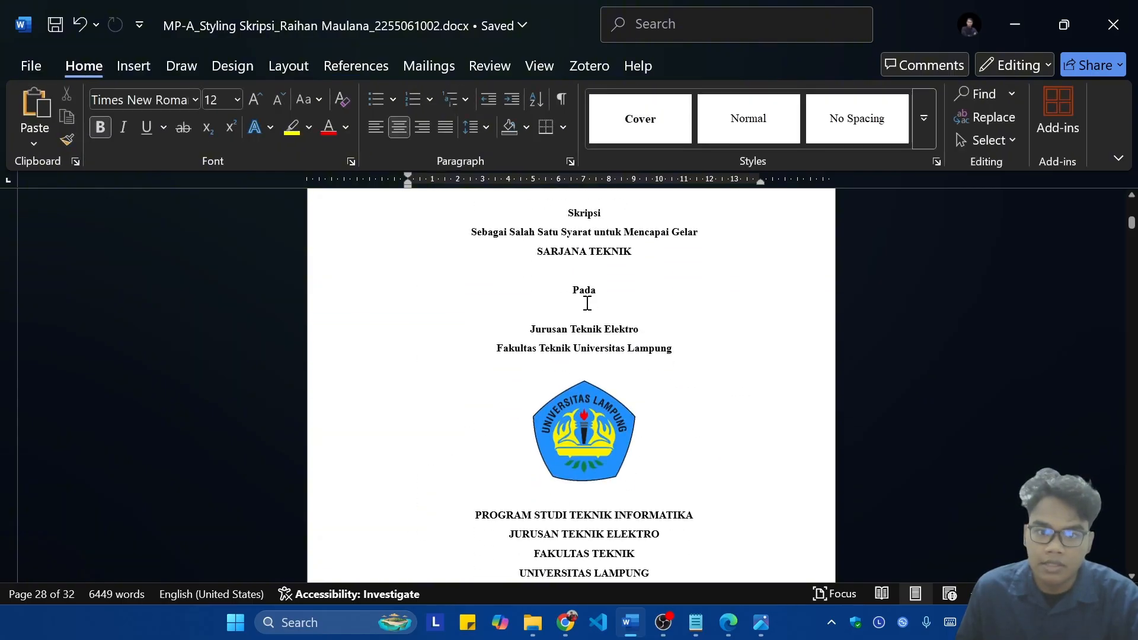
{"action": "left_click", "coordinate": [925, 123]}
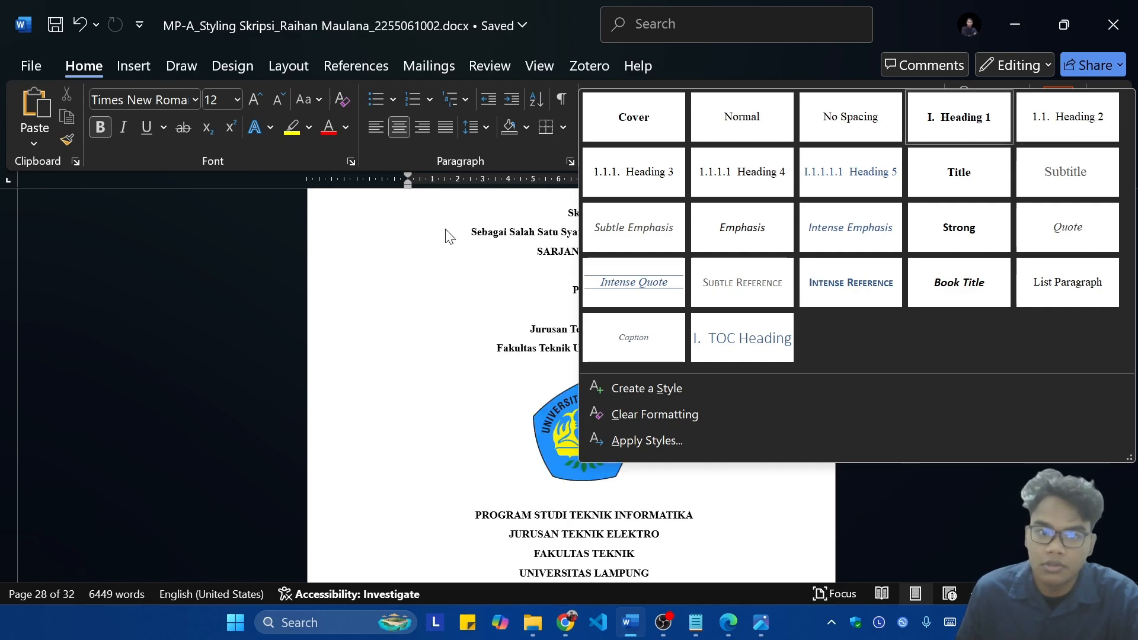
{"action": "left_click", "coordinate": [458, 255]}
{"action": "left_click", "coordinate": [923, 118]}
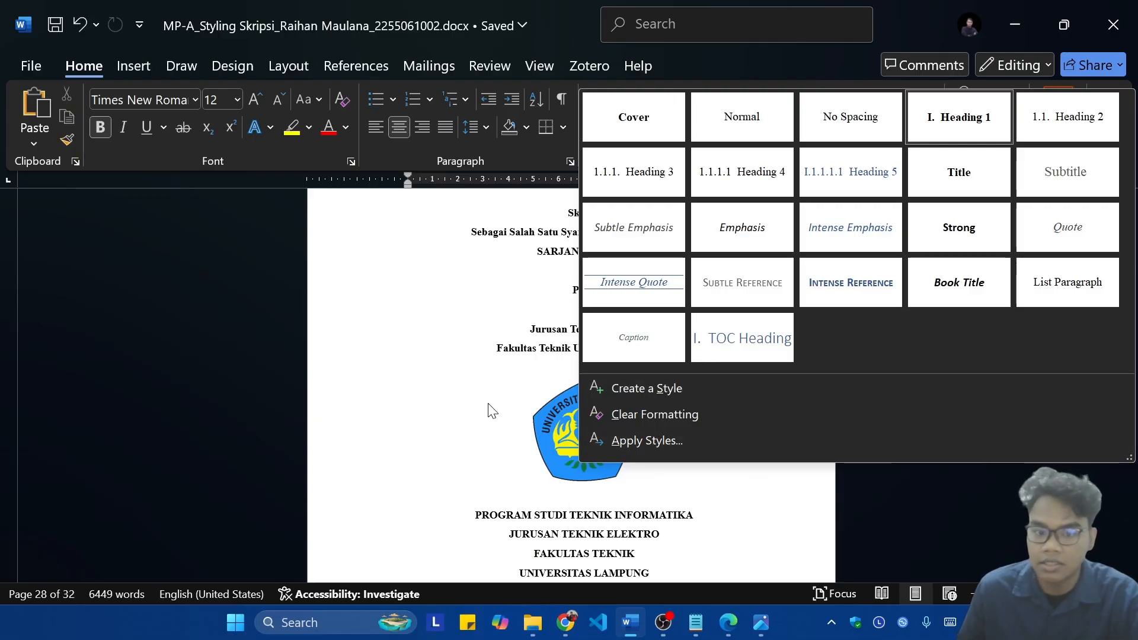
{"action": "left_click", "coordinate": [508, 316]}
{"action": "left_click", "coordinate": [933, 127]}
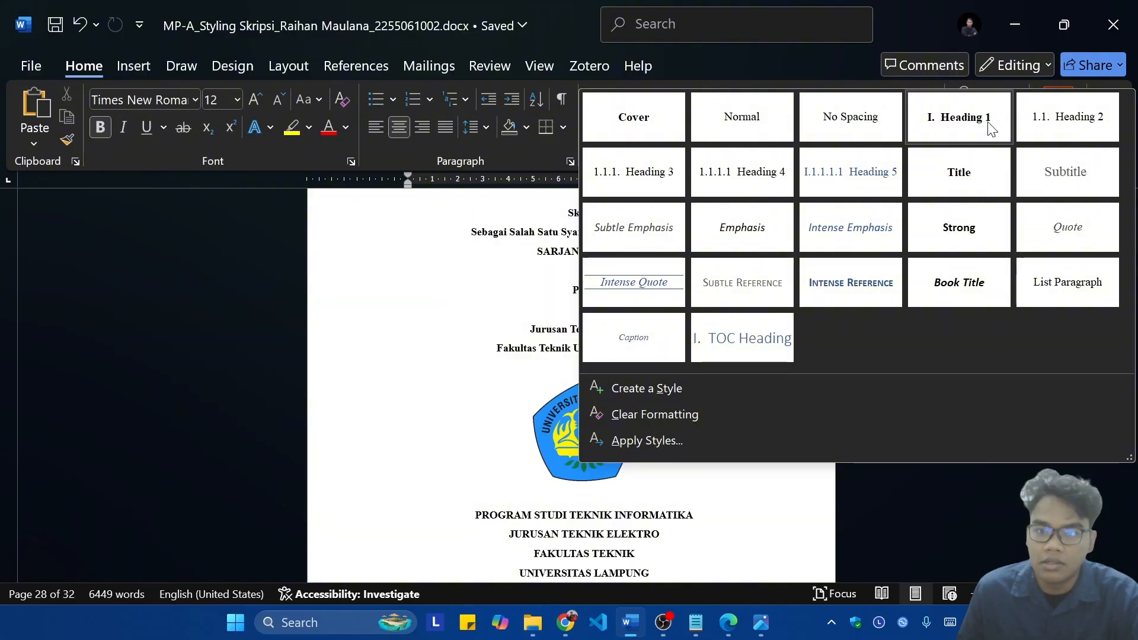
{"action": "left_click", "coordinate": [533, 279]}
Step: Update only the page numbers of the table of contents under Daftar Isi
{"action": "scroll", "coordinate": [622, 361], "scroll_direction": "down", "scroll_amount": 15}
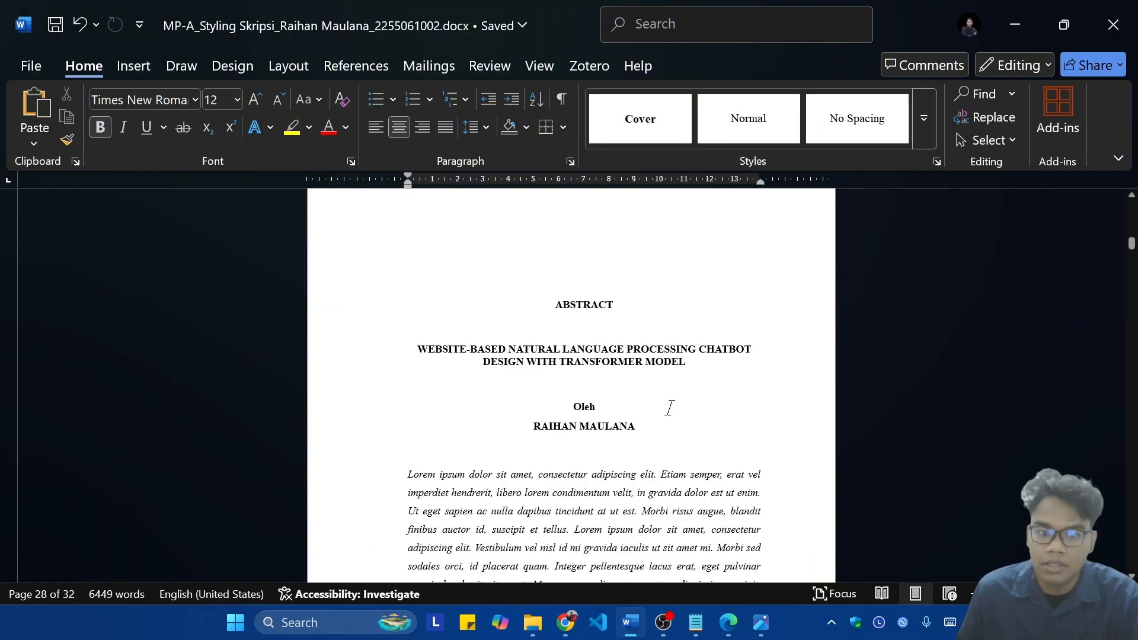
{"action": "scroll", "coordinate": [593, 371], "scroll_direction": "down", "scroll_amount": 15}
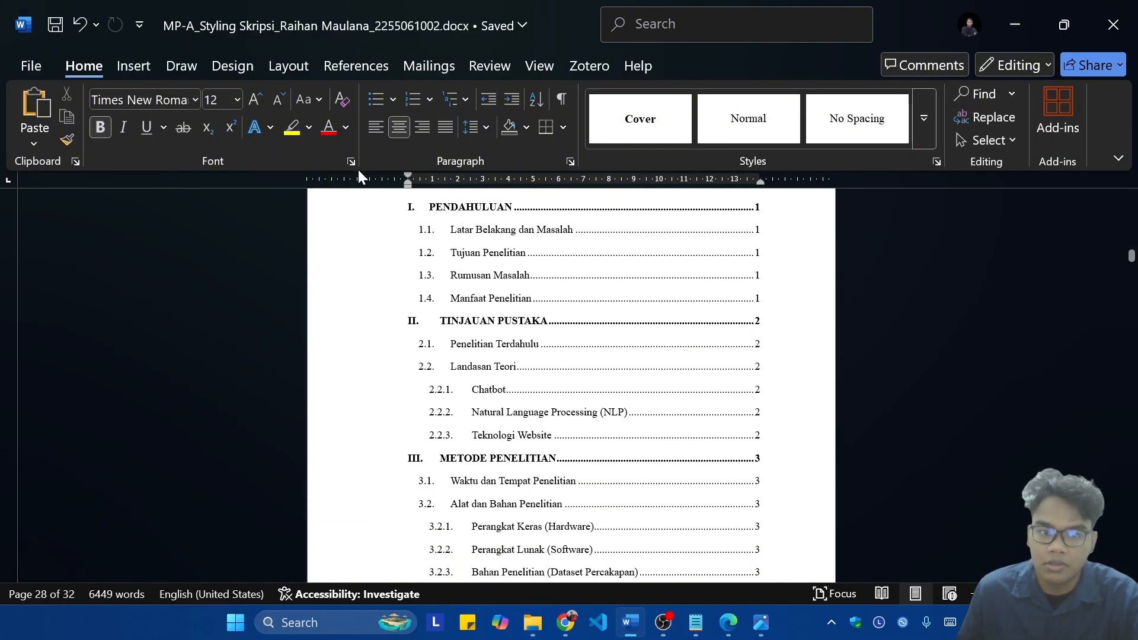
{"action": "left_click", "coordinate": [379, 63]}
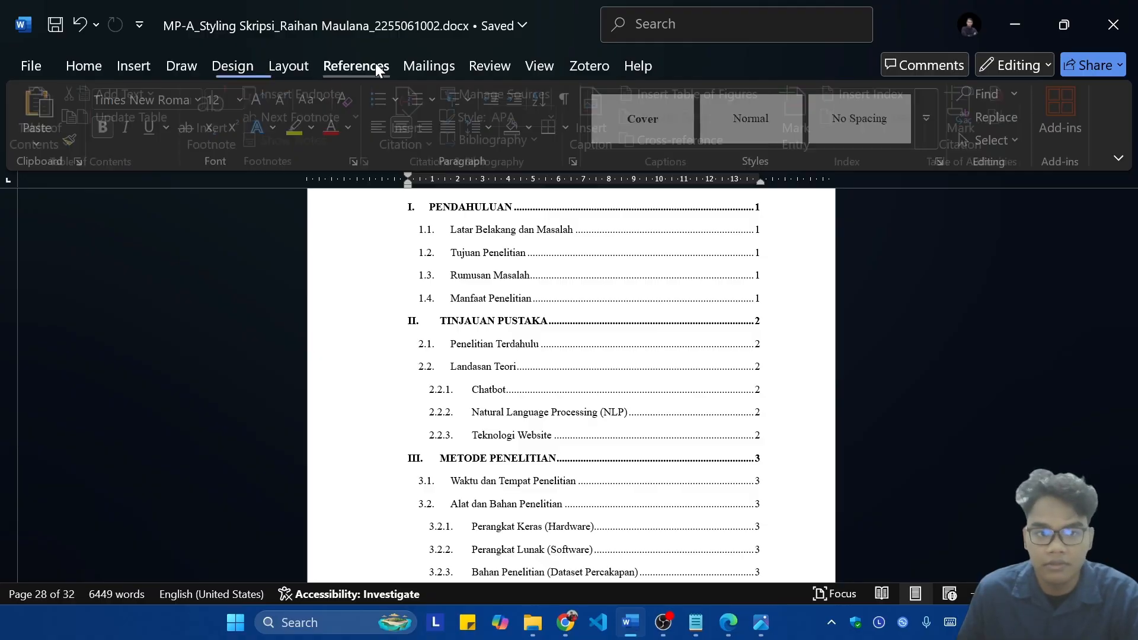
{"action": "left_click", "coordinate": [36, 100]}
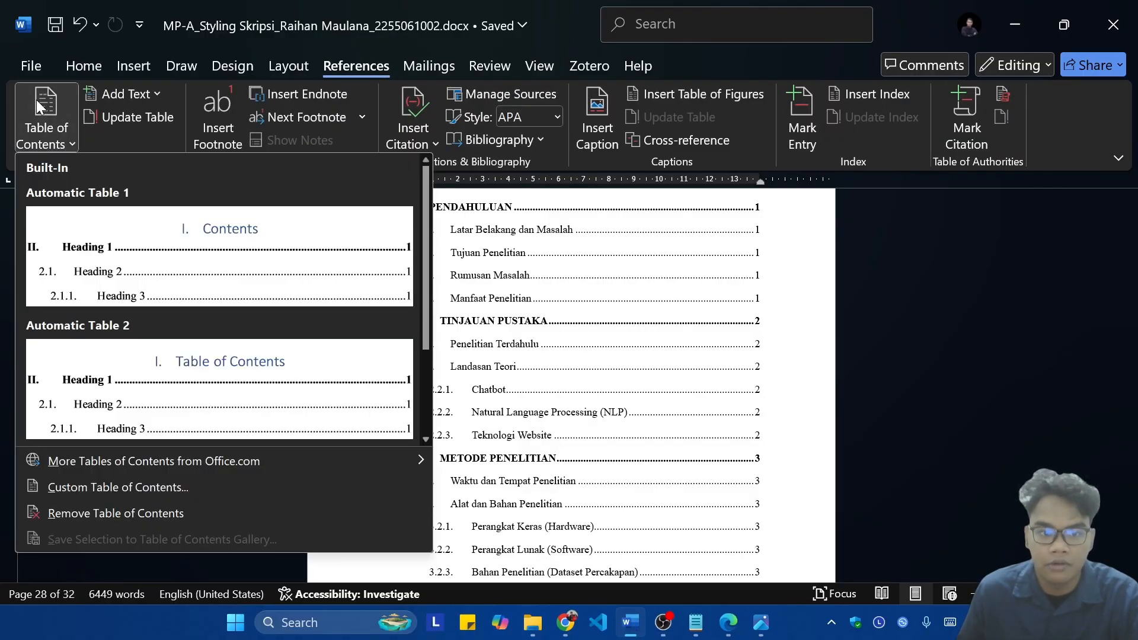
{"action": "left_click", "coordinate": [670, 363]}
{"action": "scroll", "coordinate": [667, 362], "scroll_direction": "up", "scroll_amount": 2}
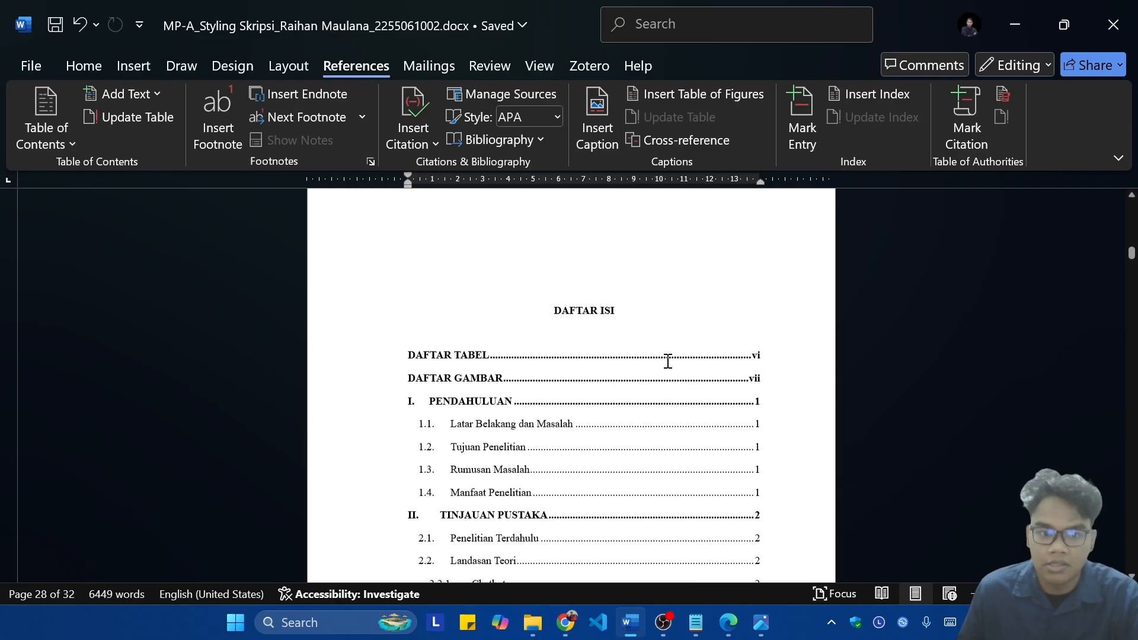
{"action": "scroll", "coordinate": [584, 365], "scroll_direction": "down", "scroll_amount": 1}
{"action": "left_click", "coordinate": [507, 344]}
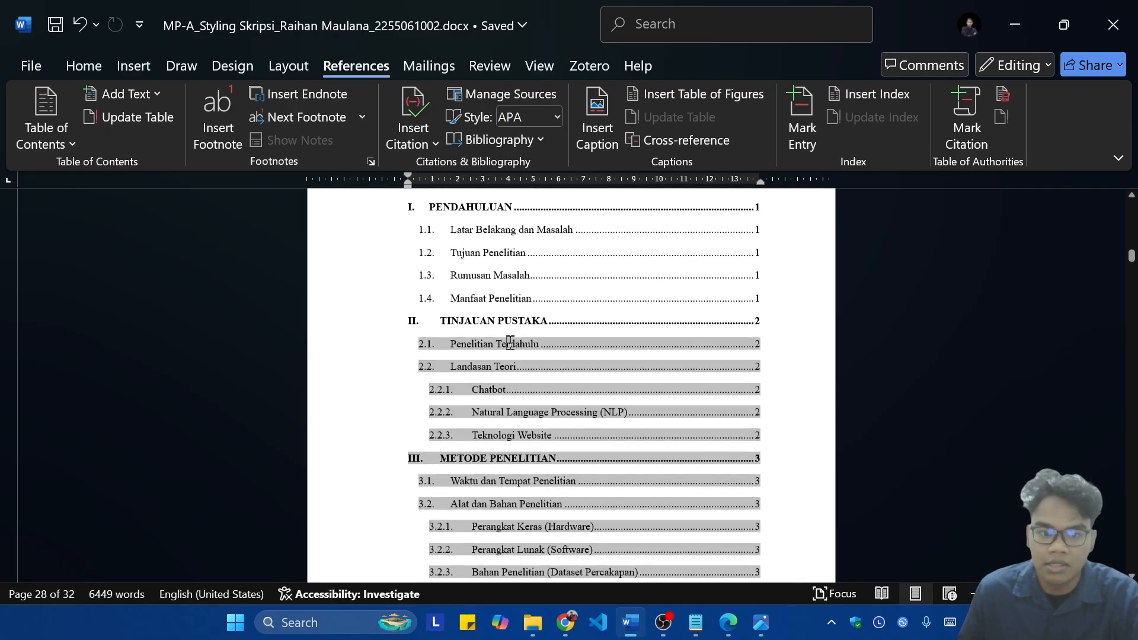
{"action": "left_click", "coordinate": [141, 118]}
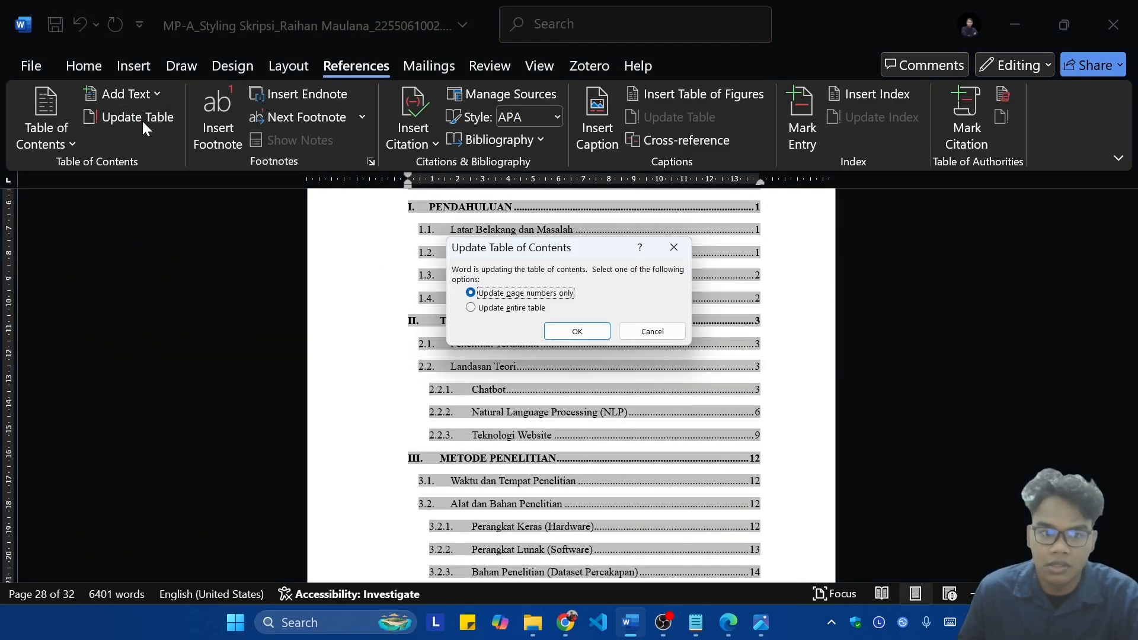
{"action": "left_click", "coordinate": [576, 331]}
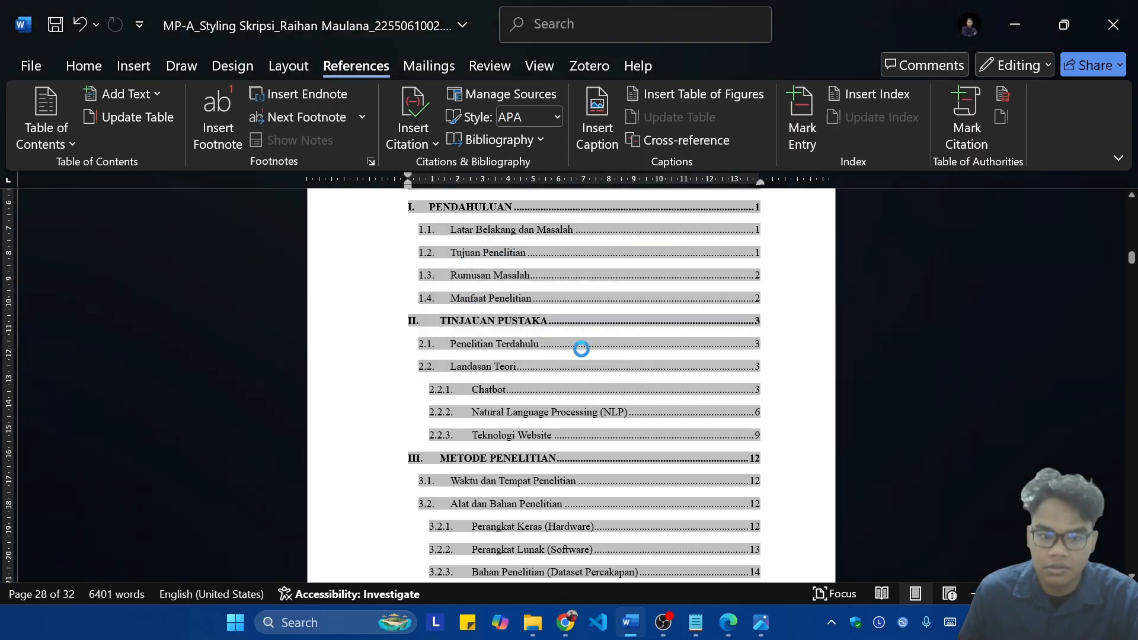
Step: Insert a page break before the Daftar Tabel heading so that it starts on a new page
{"action": "scroll", "coordinate": [586, 361], "scroll_direction": "down", "scroll_amount": 15}
{"action": "scroll", "coordinate": [594, 376], "scroll_direction": "up", "scroll_amount": 15}
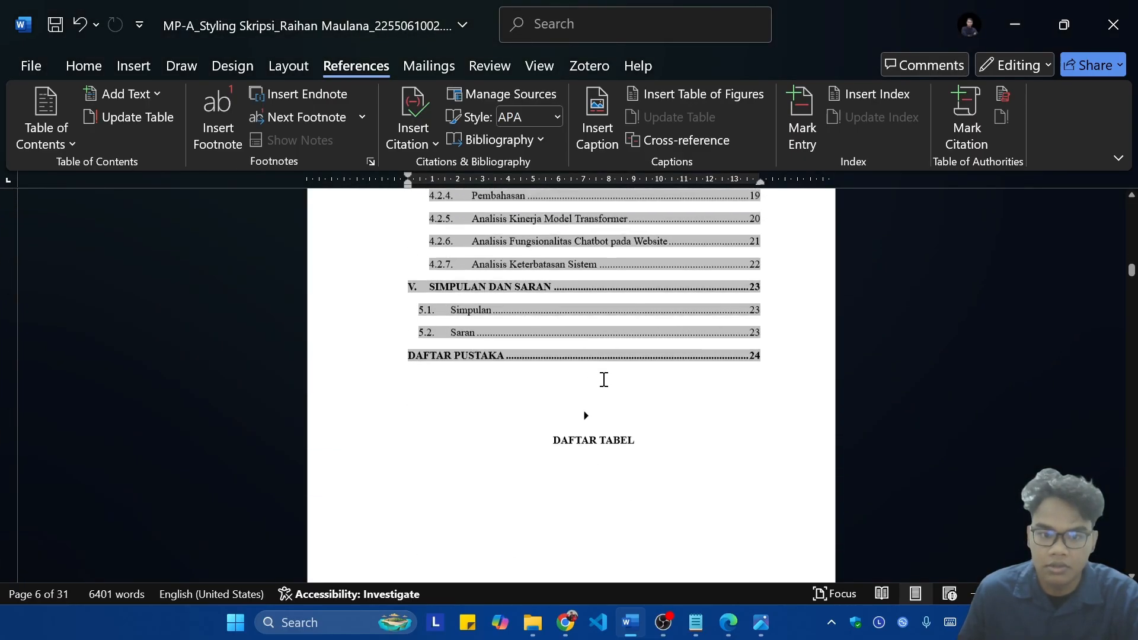
{"action": "scroll", "coordinate": [650, 376], "scroll_direction": "down", "scroll_amount": 2}
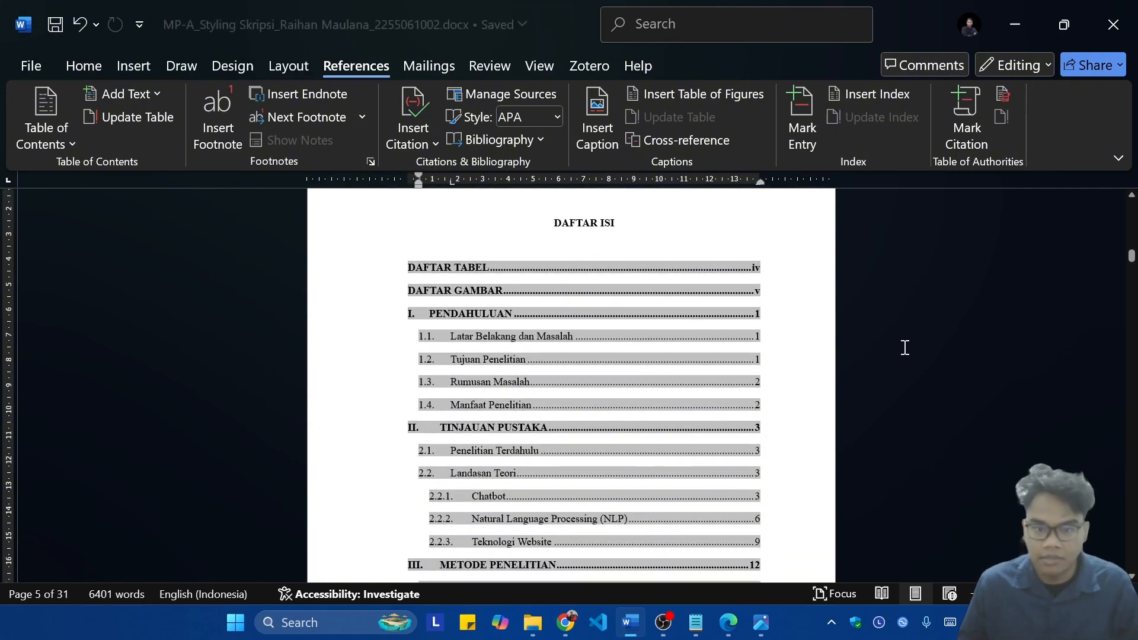
{"action": "scroll", "coordinate": [885, 331], "scroll_direction": "down", "scroll_amount": 12}
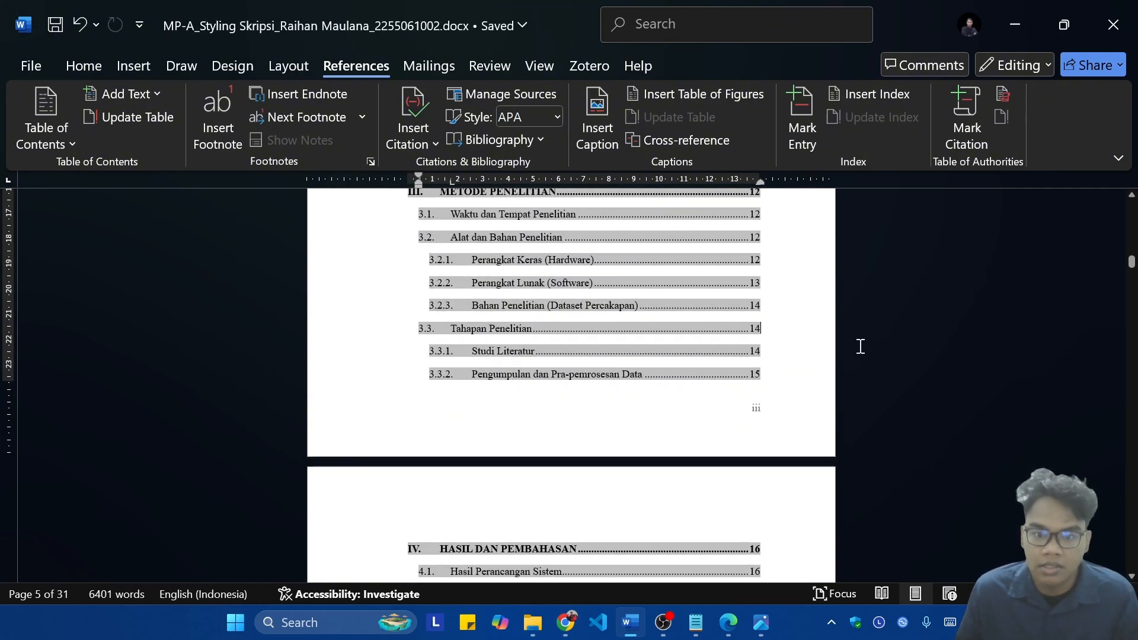
{"action": "scroll", "coordinate": [856, 350], "scroll_direction": "down", "scroll_amount": 20}
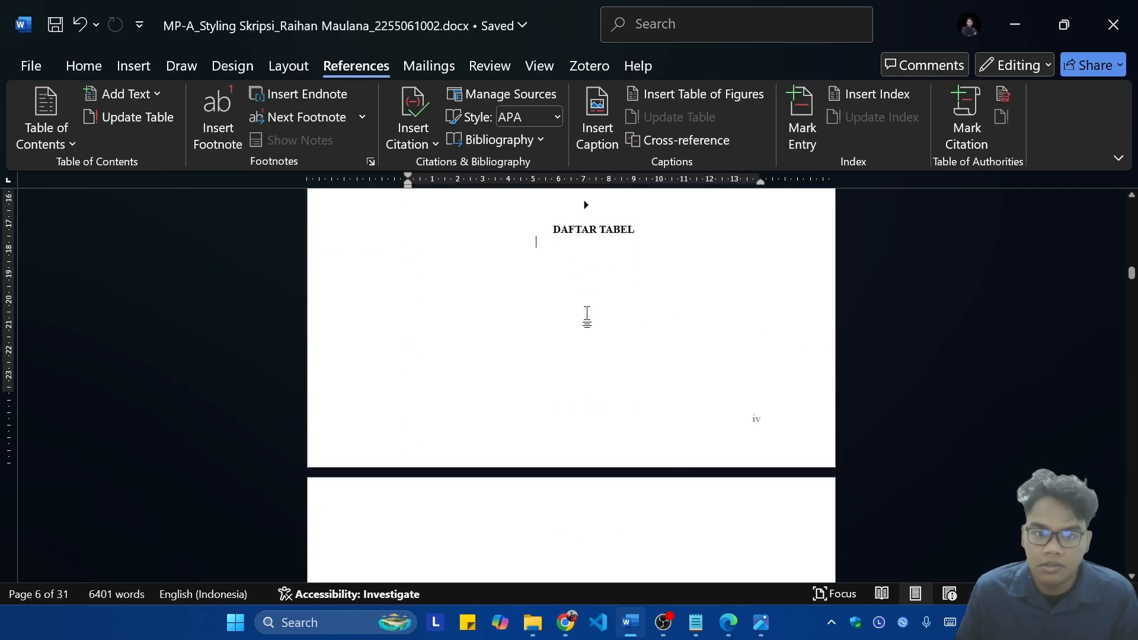
{"action": "scroll", "coordinate": [586, 314], "scroll_direction": "up", "scroll_amount": 5}
{"action": "key", "text": "ctrl+Return"}
{"action": "scroll", "coordinate": [604, 310], "scroll_direction": "down", "scroll_amount": 8}
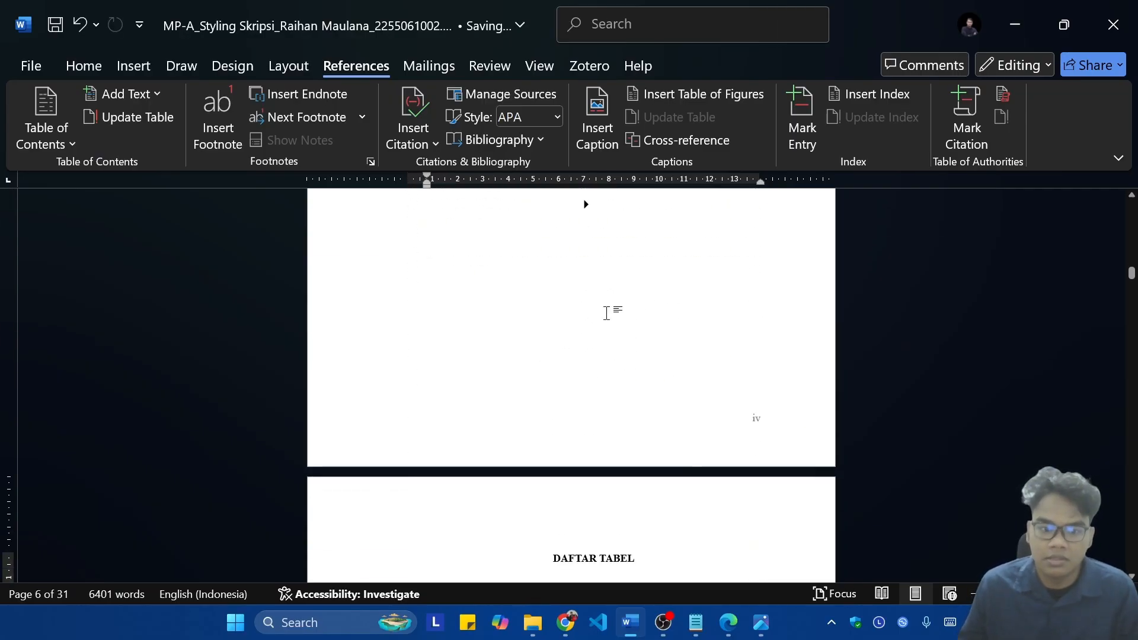
{"action": "key", "text": "Return"}
{"action": "key", "text": "Return"}
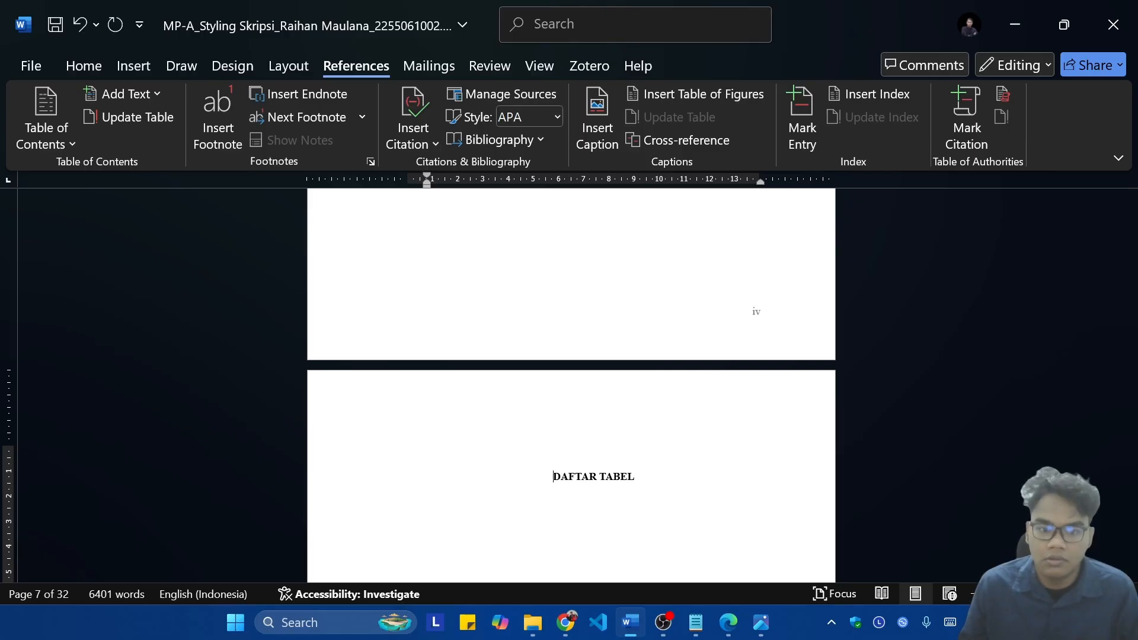
Step: Add a line below the Daftar Tabel heading and insert an automatic list of tables there with the caption label Tabel
{"action": "scroll", "coordinate": [691, 376], "scroll_direction": "down", "scroll_amount": 12}
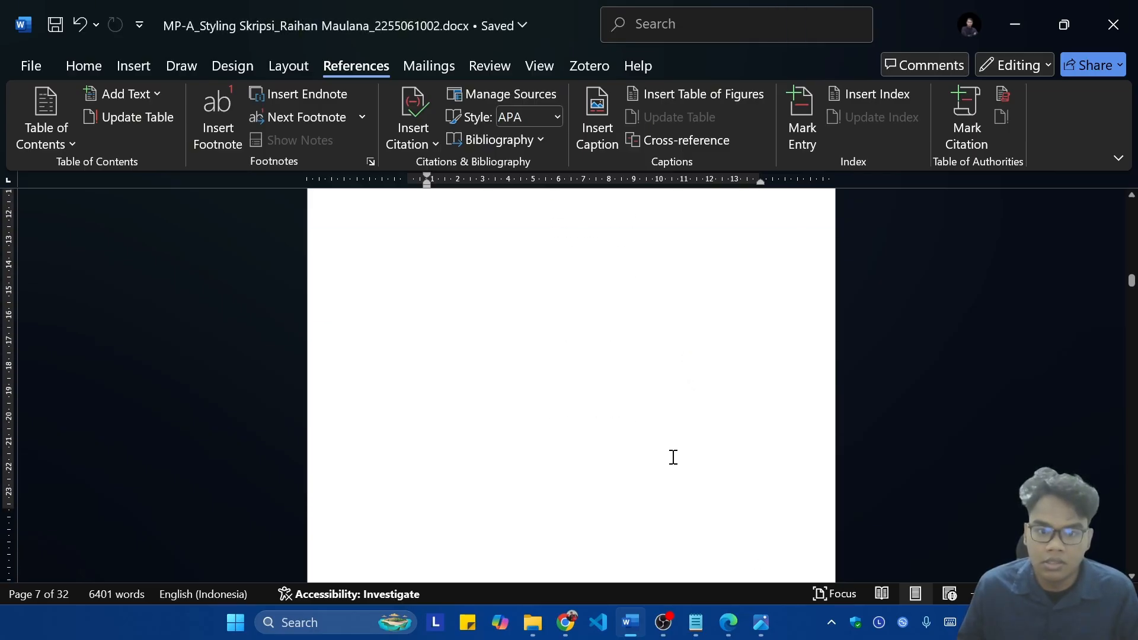
{"action": "scroll", "coordinate": [673, 457], "scroll_direction": "down", "scroll_amount": 10}
{"action": "scroll", "coordinate": [705, 407], "scroll_direction": "up", "scroll_amount": 20}
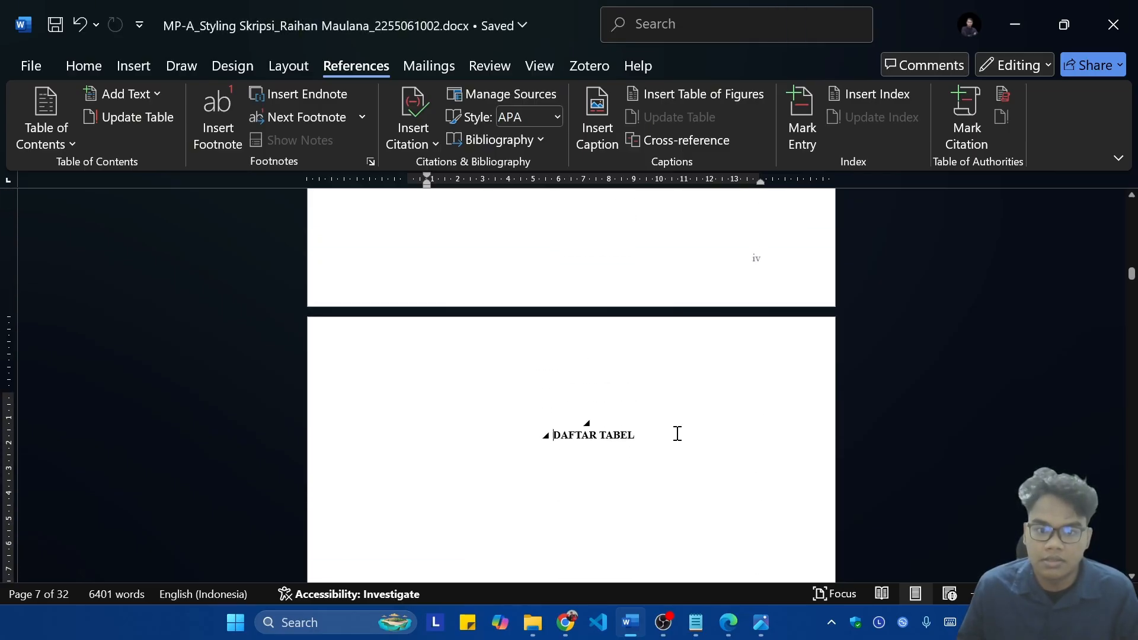
{"action": "key", "text": "Return"}
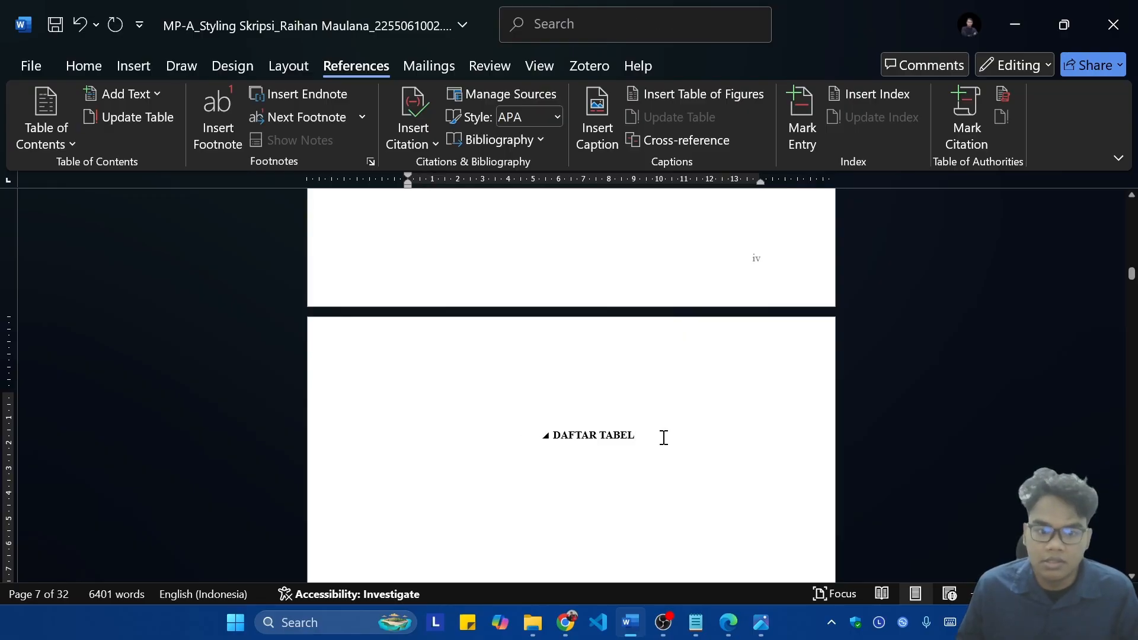
{"action": "scroll", "coordinate": [691, 495], "scroll_direction": "up", "scroll_amount": 20}
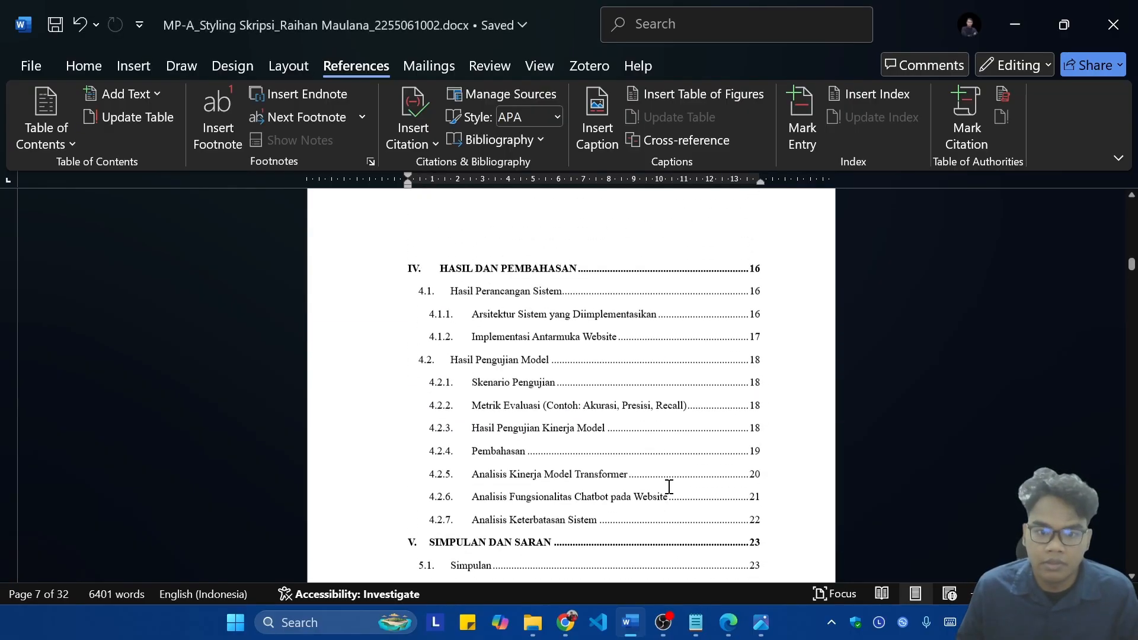
{"action": "scroll", "coordinate": [710, 509], "scroll_direction": "up", "scroll_amount": 4}
{"action": "scroll", "coordinate": [713, 505], "scroll_direction": "down", "scroll_amount": 20}
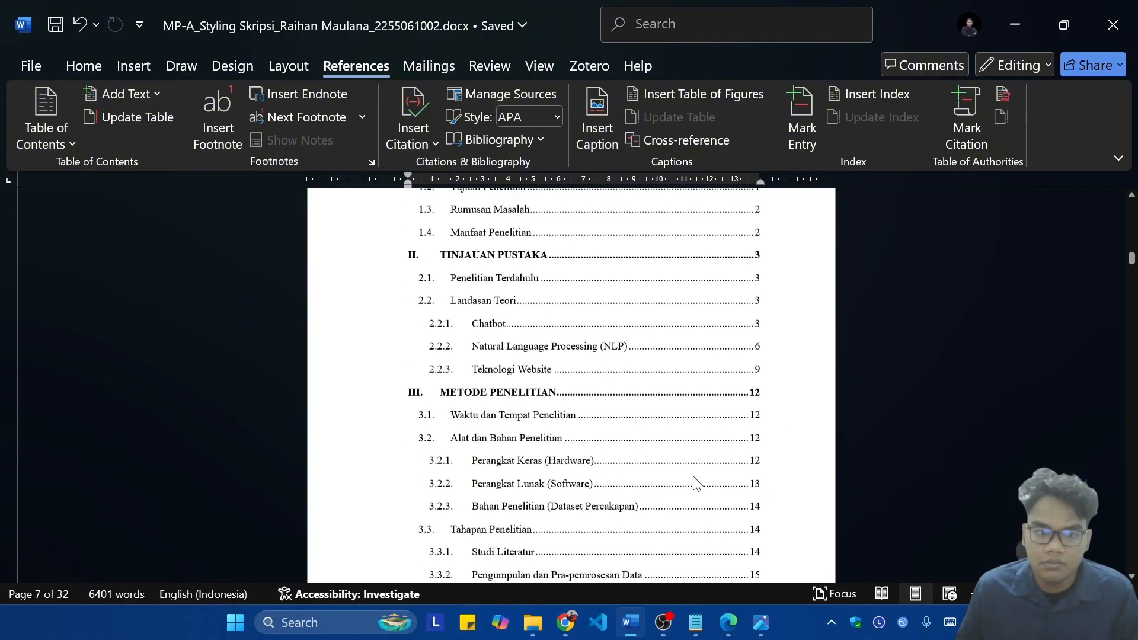
{"action": "scroll", "coordinate": [610, 337], "scroll_direction": "down", "scroll_amount": 4}
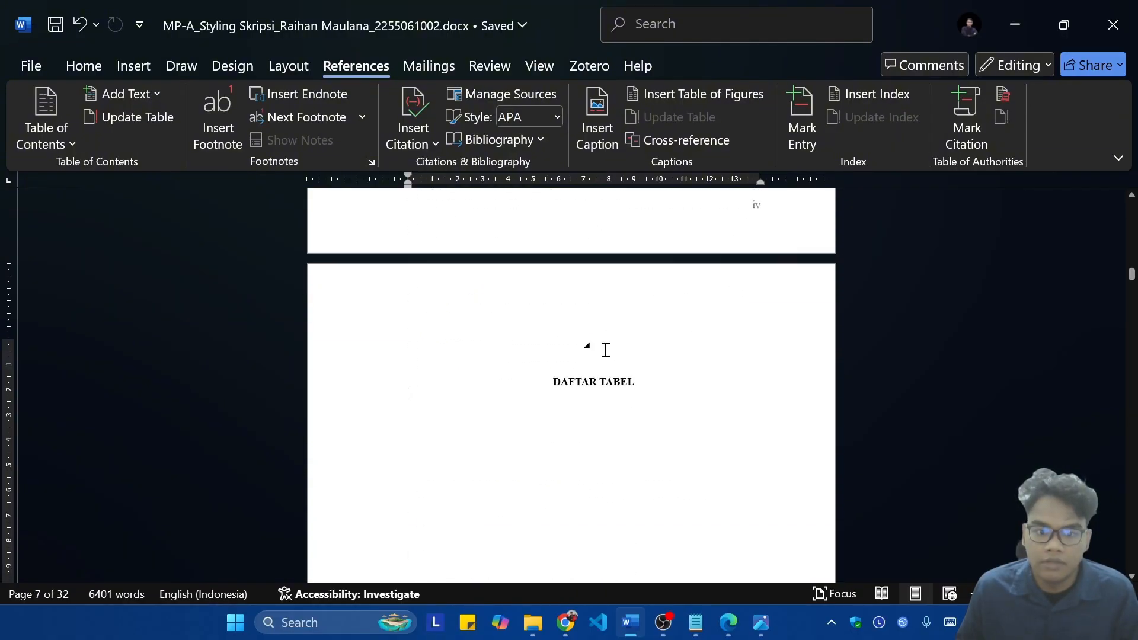
{"action": "left_click", "coordinate": [656, 93]}
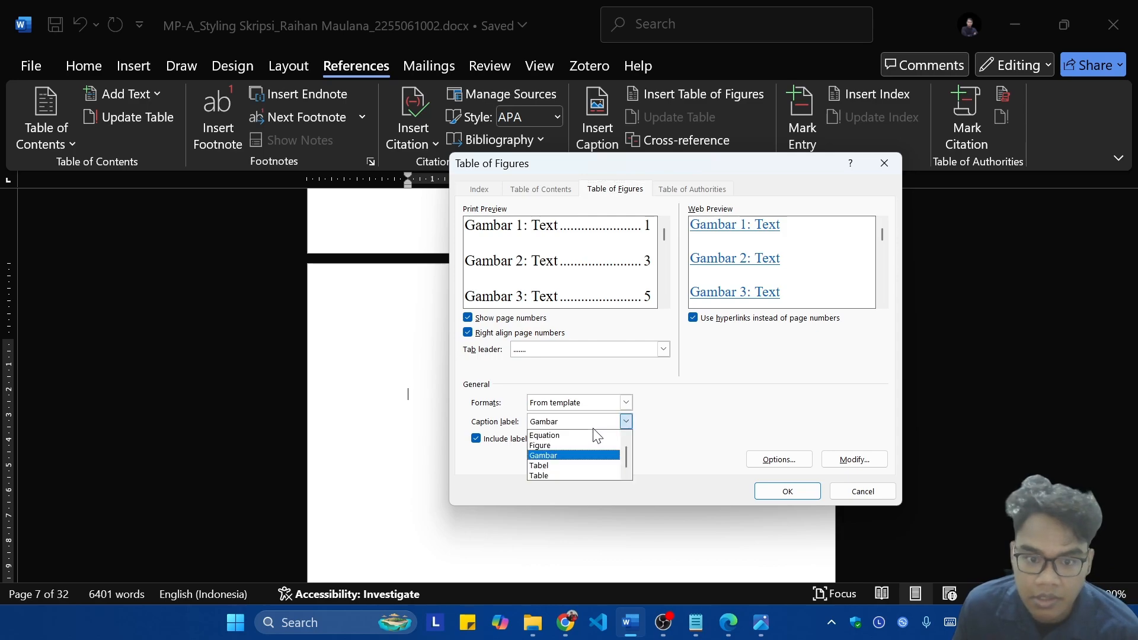
{"action": "left_click", "coordinate": [550, 466]}
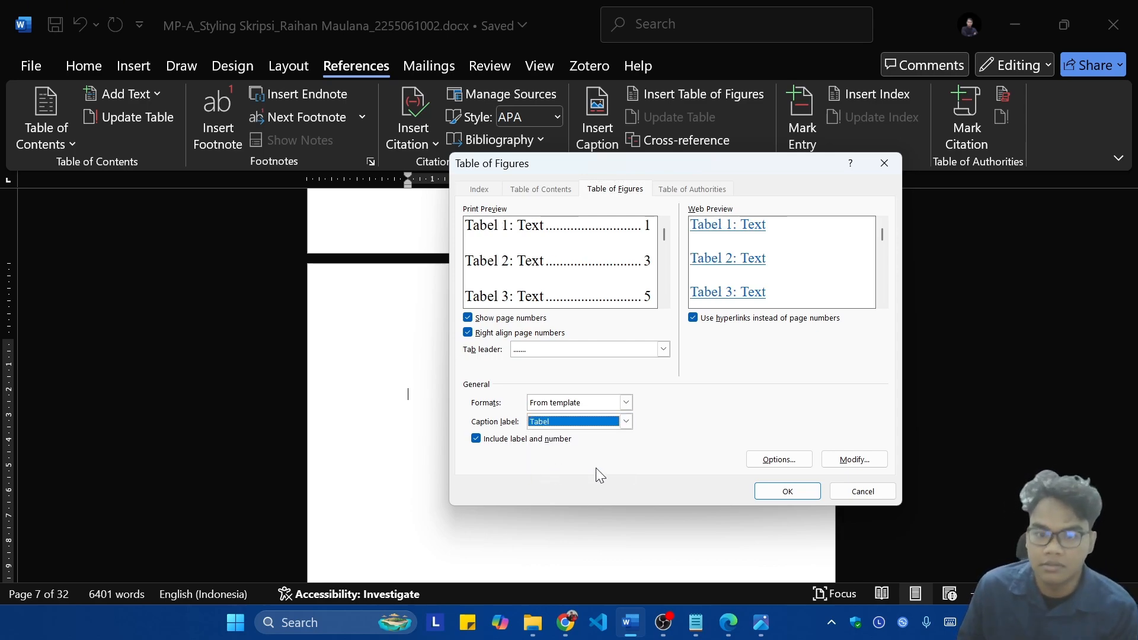
{"action": "left_click", "coordinate": [788, 487]}
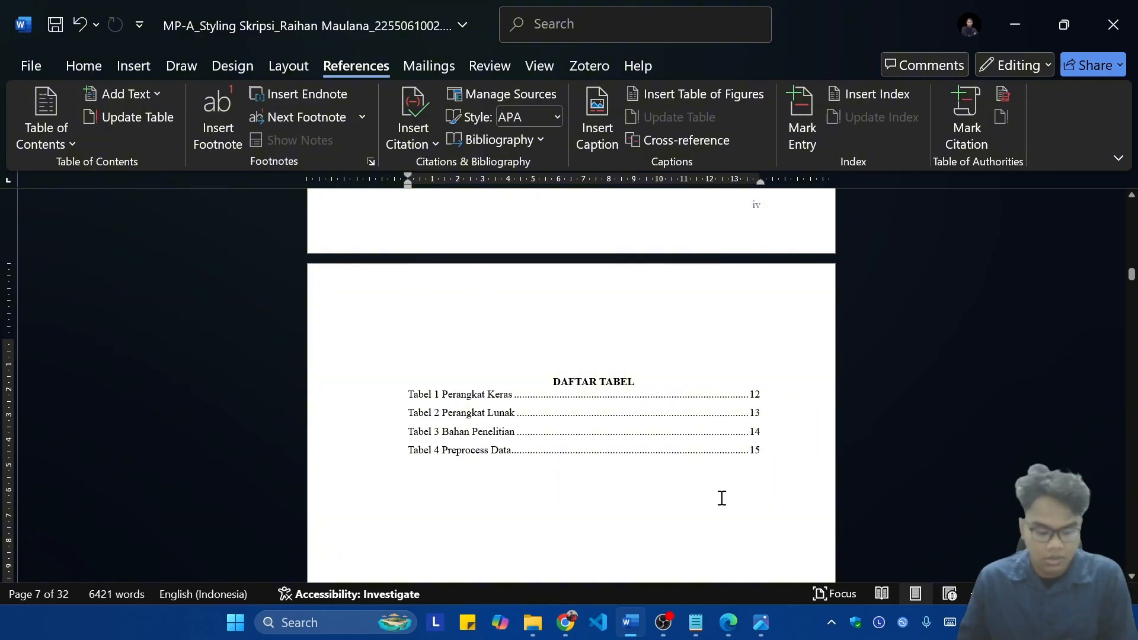
Step: Add a line below the Daftar Gambar heading and insert an automatic list of figures there with the caption label Gambar
{"action": "scroll", "coordinate": [711, 451], "scroll_direction": "down", "scroll_amount": 3}
{"action": "scroll", "coordinate": [699, 403], "scroll_direction": "up", "scroll_amount": 2}
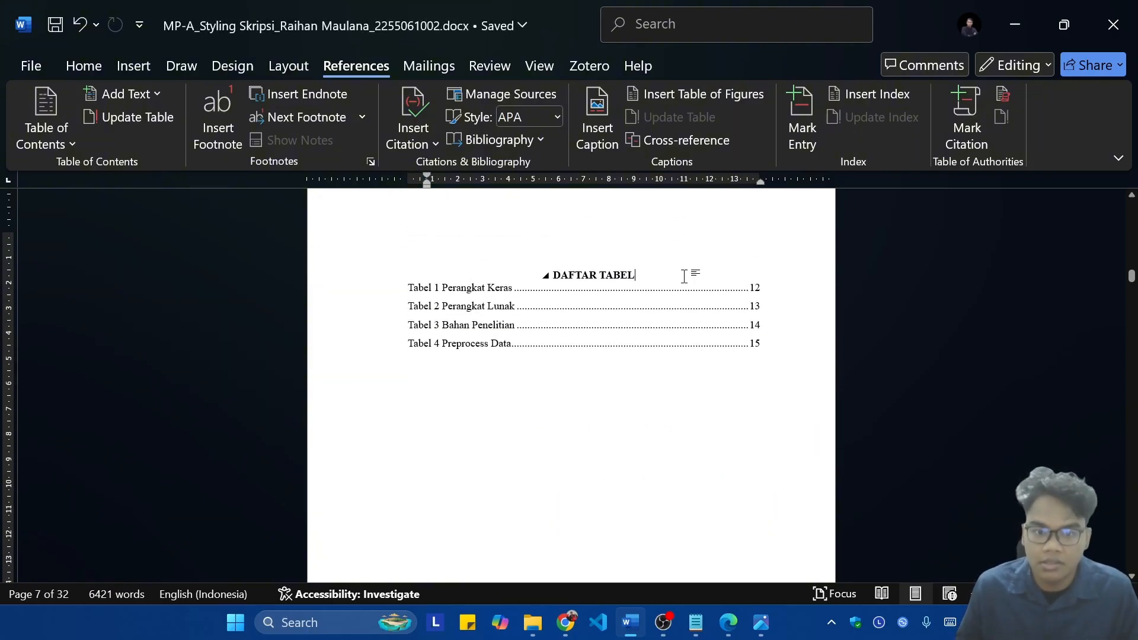
{"action": "scroll", "coordinate": [684, 276], "scroll_direction": "down", "scroll_amount": 2}
{"action": "scroll", "coordinate": [686, 296], "scroll_direction": "up", "scroll_amount": 8}
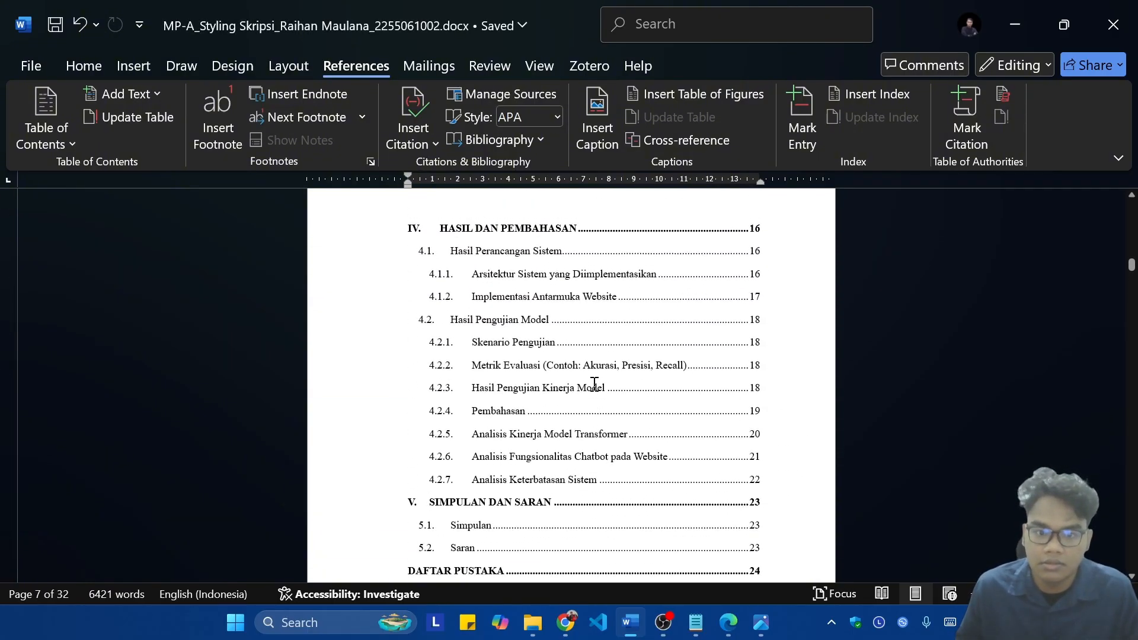
{"action": "scroll", "coordinate": [592, 385], "scroll_direction": "up", "scroll_amount": 3}
{"action": "scroll", "coordinate": [593, 385], "scroll_direction": "down", "scroll_amount": 15}
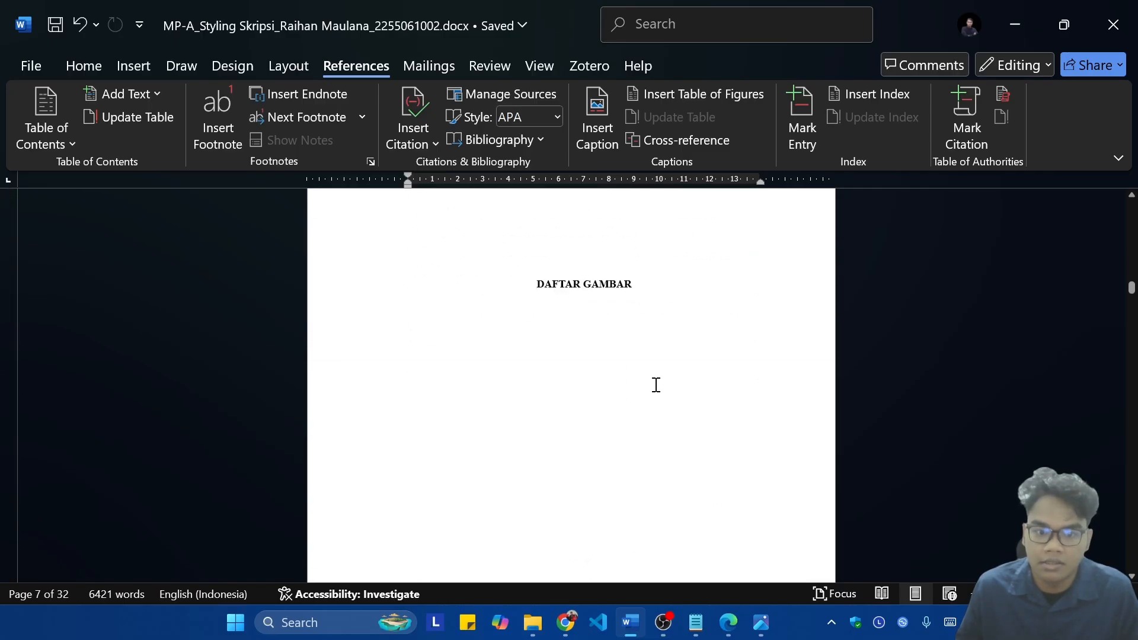
{"action": "scroll", "coordinate": [656, 384], "scroll_direction": "up", "scroll_amount": 1}
{"action": "left_click", "coordinate": [668, 367]}
{"action": "key", "text": "Return"}
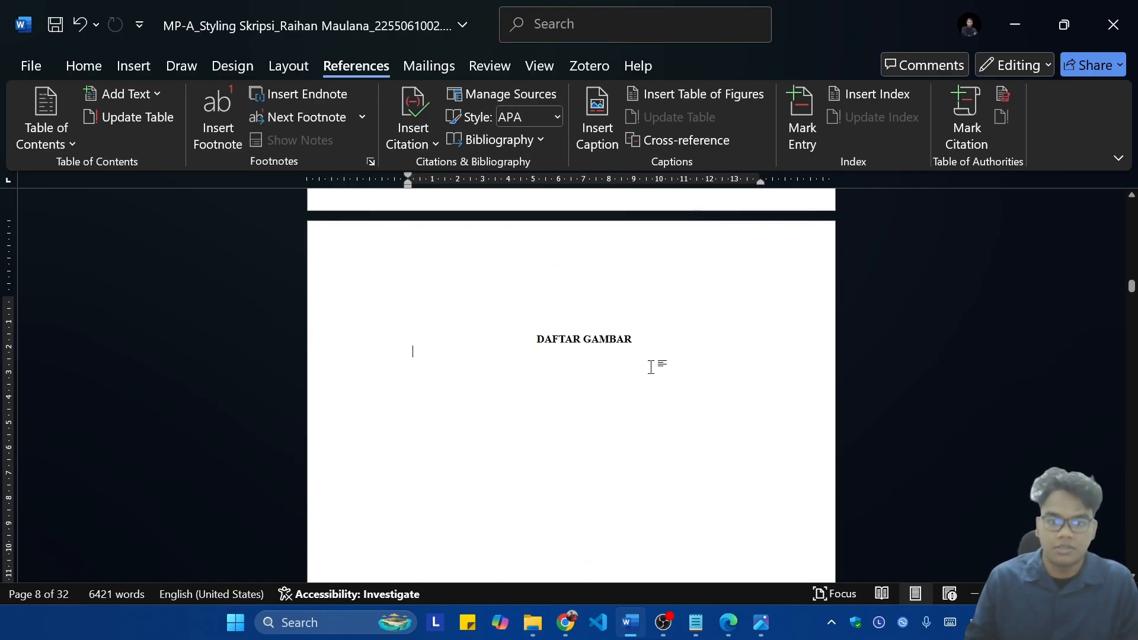
{"action": "left_click", "coordinate": [646, 101]}
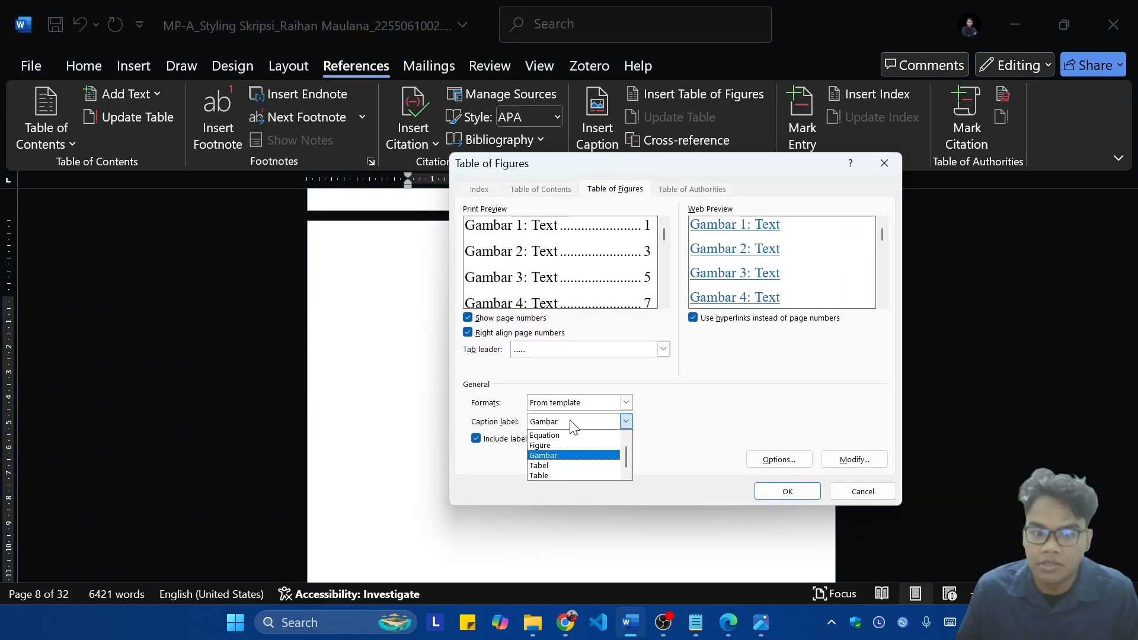
{"action": "left_click", "coordinate": [787, 490]}
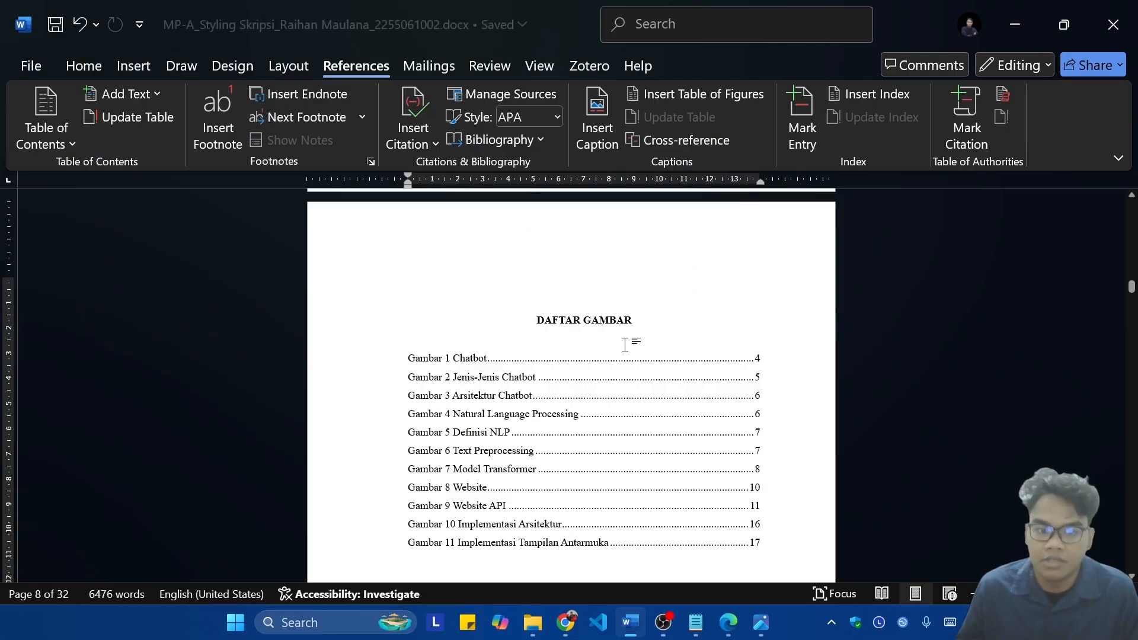
Step: Look through the Daftar Tabel and Daftar Gambar pages and the first sections of chapter I to check entries and page numbering
{"action": "scroll", "coordinate": [658, 347], "scroll_direction": "down", "scroll_amount": 3}
{"action": "scroll", "coordinate": [655, 340], "scroll_direction": "up", "scroll_amount": 2}
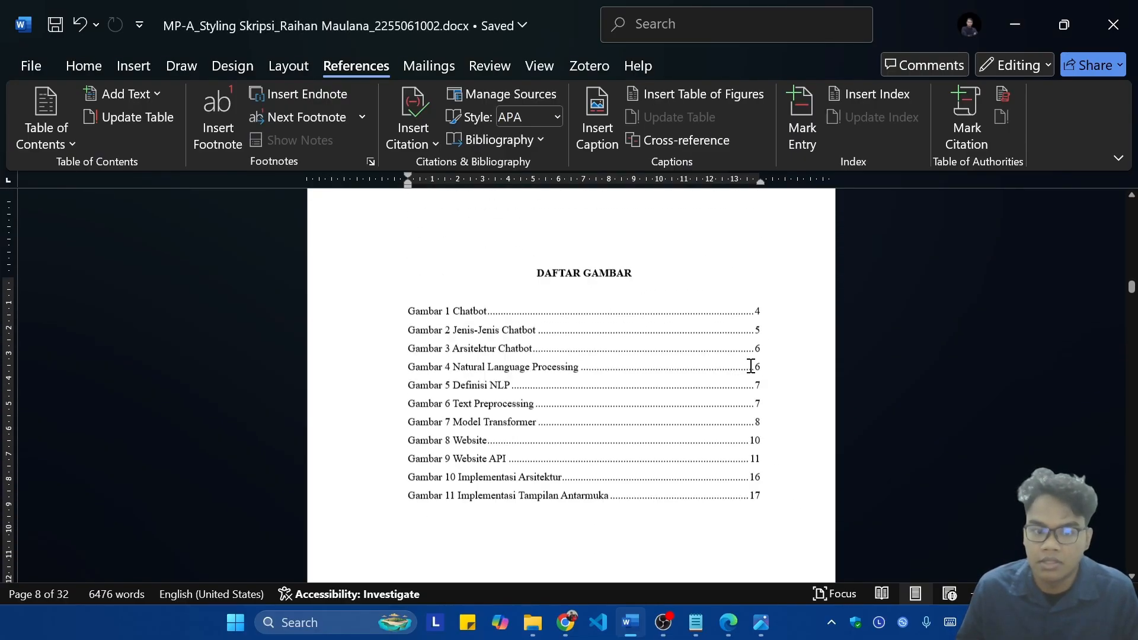
{"action": "scroll", "coordinate": [729, 401], "scroll_direction": "up", "scroll_amount": 1}
{"action": "scroll", "coordinate": [678, 360], "scroll_direction": "down", "scroll_amount": 4}
{"action": "scroll", "coordinate": [644, 392], "scroll_direction": "up", "scroll_amount": 2}
{"action": "scroll", "coordinate": [711, 446], "scroll_direction": "down", "scroll_amount": 3}
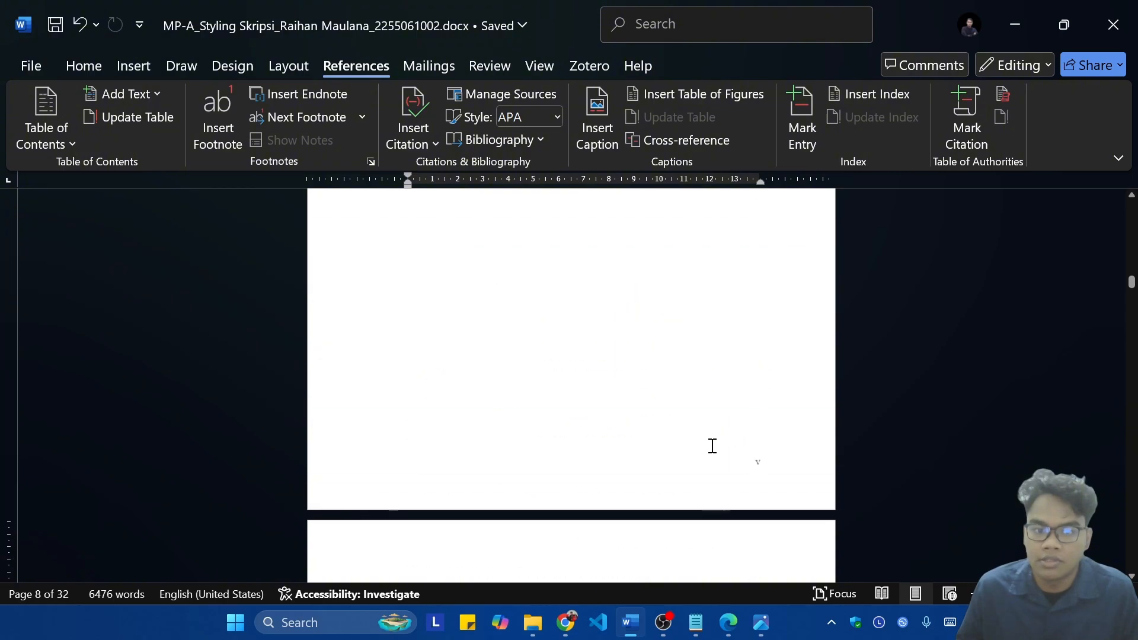
{"action": "scroll", "coordinate": [786, 376], "scroll_direction": "up", "scroll_amount": 5}
{"action": "scroll", "coordinate": [873, 318], "scroll_direction": "down", "scroll_amount": 10}
{"action": "scroll", "coordinate": [816, 346], "scroll_direction": "down", "scroll_amount": 8}
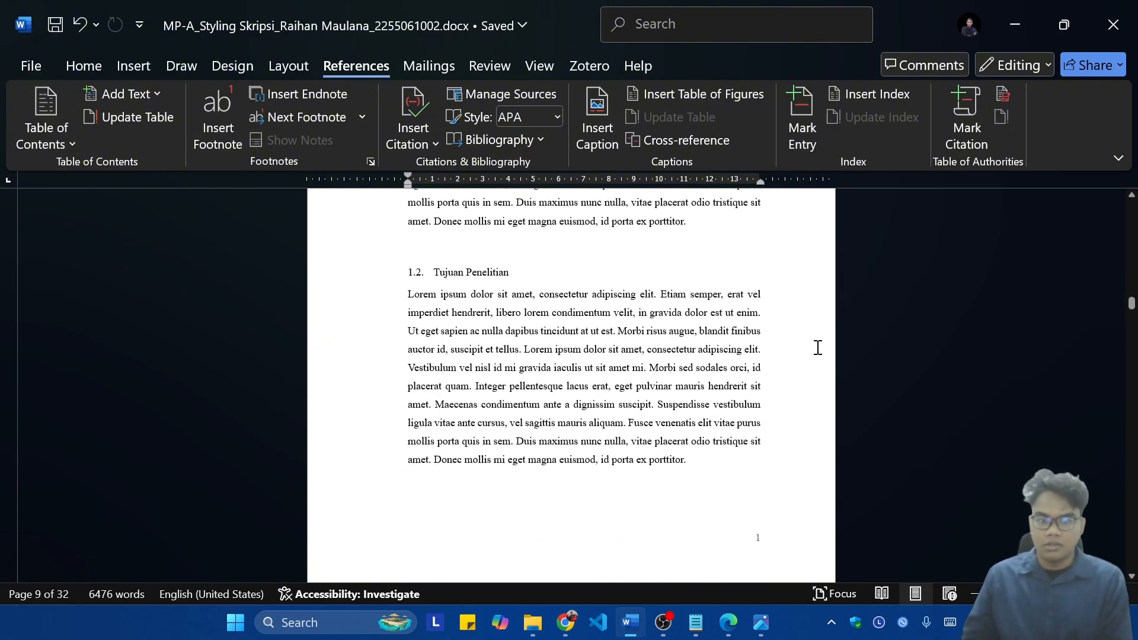
{"action": "scroll", "coordinate": [739, 363], "scroll_direction": "up", "scroll_amount": 5}
{"action": "scroll", "coordinate": [720, 351], "scroll_direction": "down", "scroll_amount": 5}
{"action": "scroll", "coordinate": [720, 351], "scroll_direction": "up", "scroll_amount": 8}
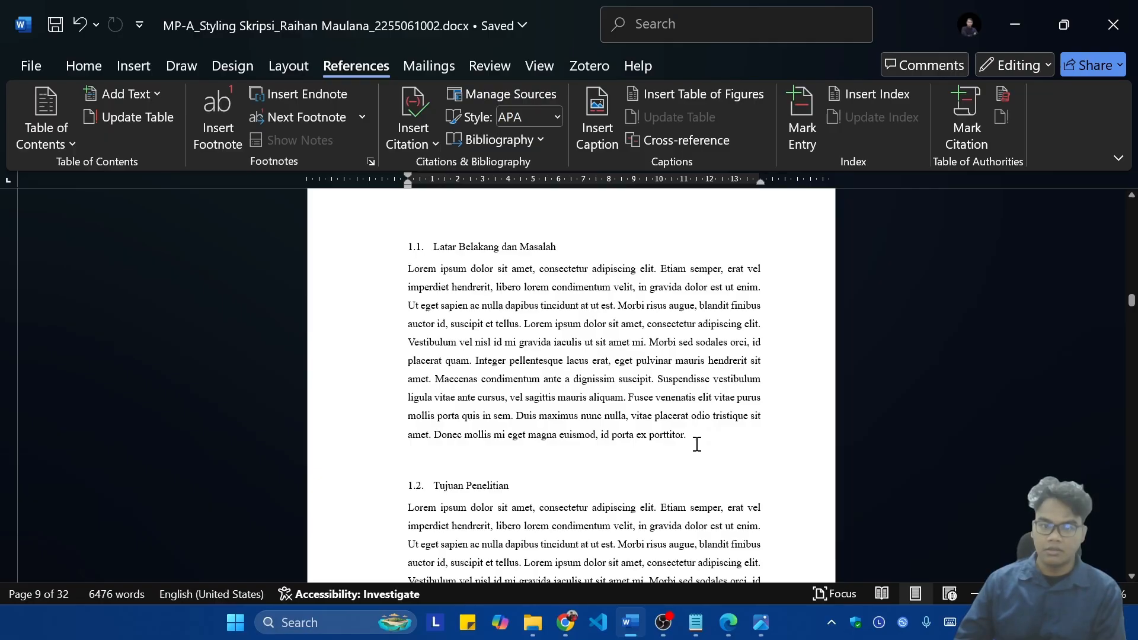
{"action": "scroll", "coordinate": [697, 444], "scroll_direction": "down", "scroll_amount": 10}
{"action": "scroll", "coordinate": [754, 407], "scroll_direction": "up", "scroll_amount": 8}
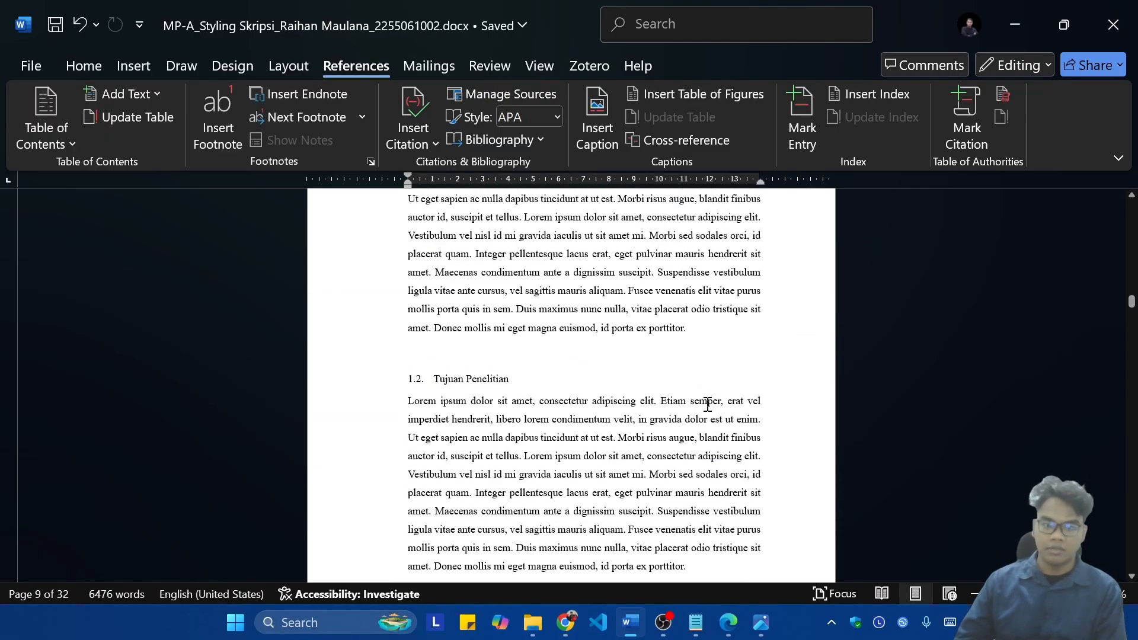
{"action": "scroll", "coordinate": [707, 405], "scroll_direction": "up", "scroll_amount": 3}
{"action": "scroll", "coordinate": [619, 353], "scroll_direction": "down", "scroll_amount": 3}
Step: Switch to Chrome, search the web for zotero in the empty tab, and open the official Zotero website
{"action": "left_click", "coordinate": [563, 629]}
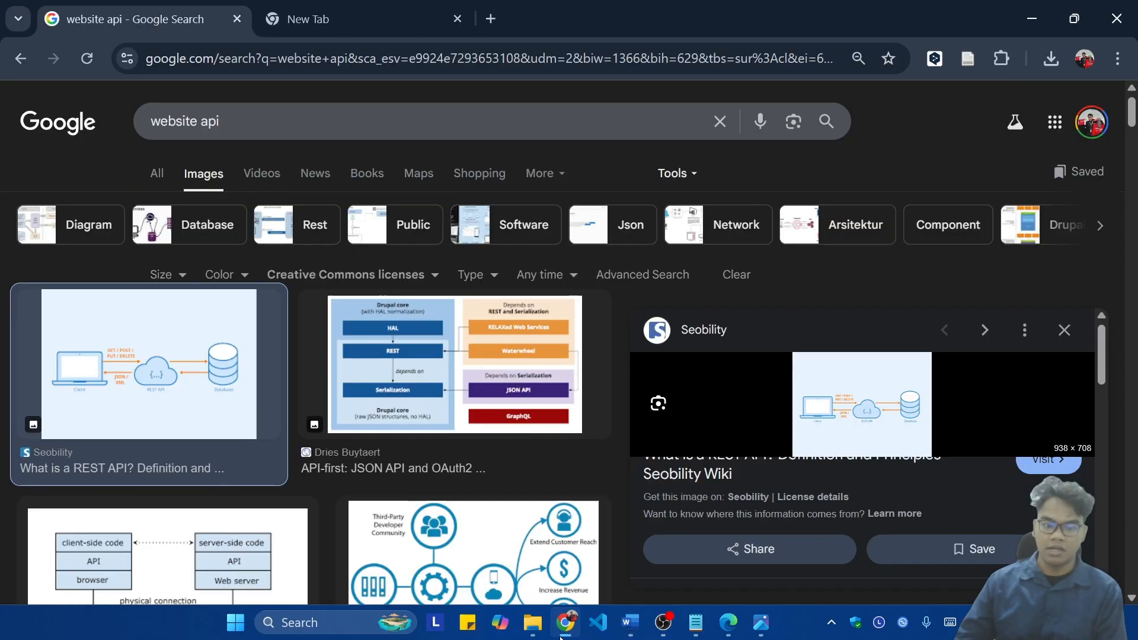
{"action": "left_click", "coordinate": [328, 17]}
{"action": "key", "text": "ctrl+a"}
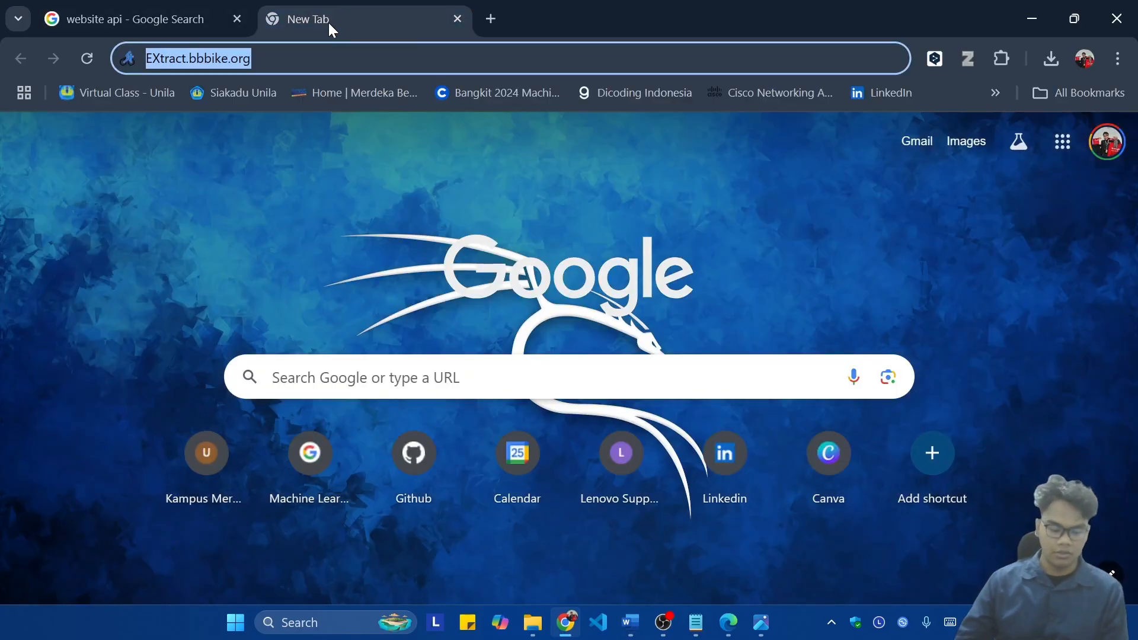
{"action": "type", "text": "zotero"}
{"action": "key", "text": "Return"}
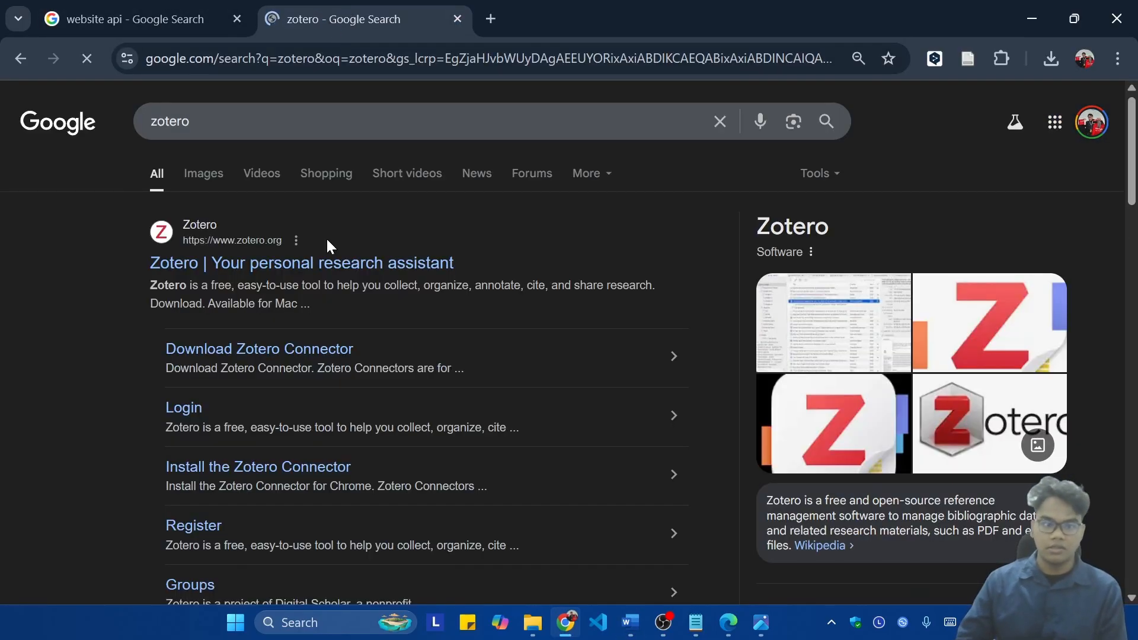
{"action": "left_click", "coordinate": [328, 267]}
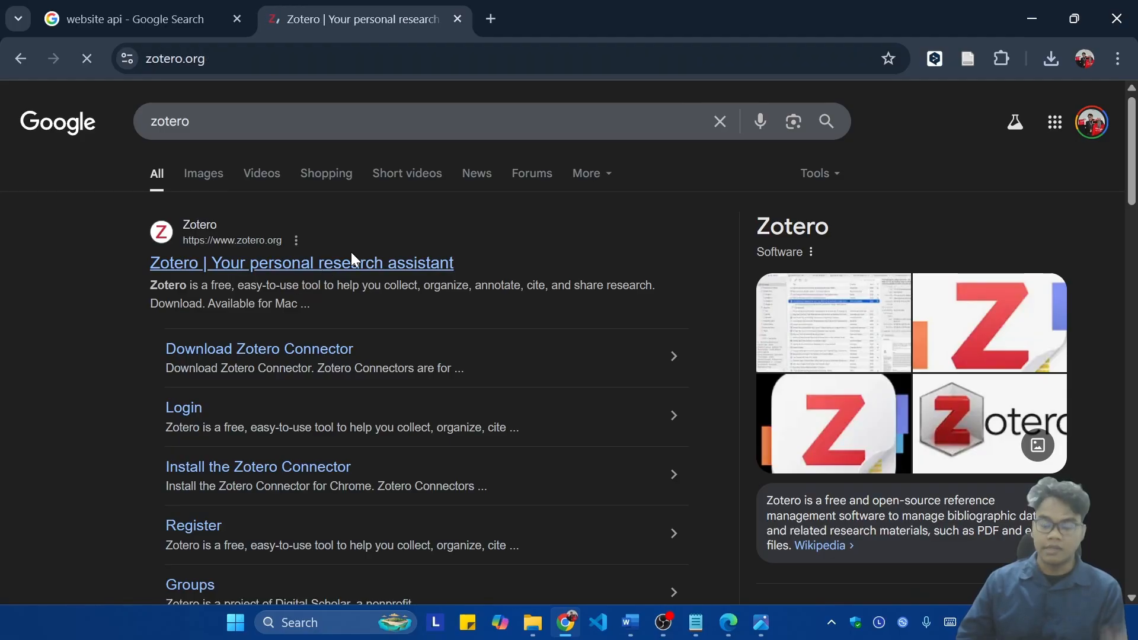
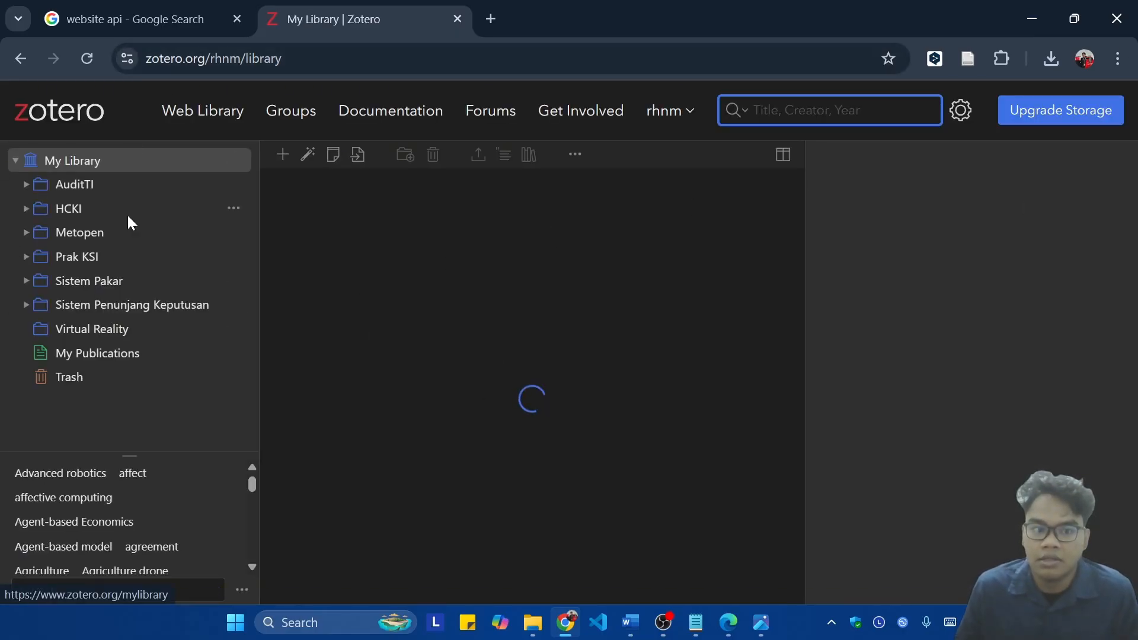
Step: Look through the items of My Library in the Zotero web library
{"action": "scroll", "coordinate": [496, 326], "scroll_direction": "down", "scroll_amount": 1}
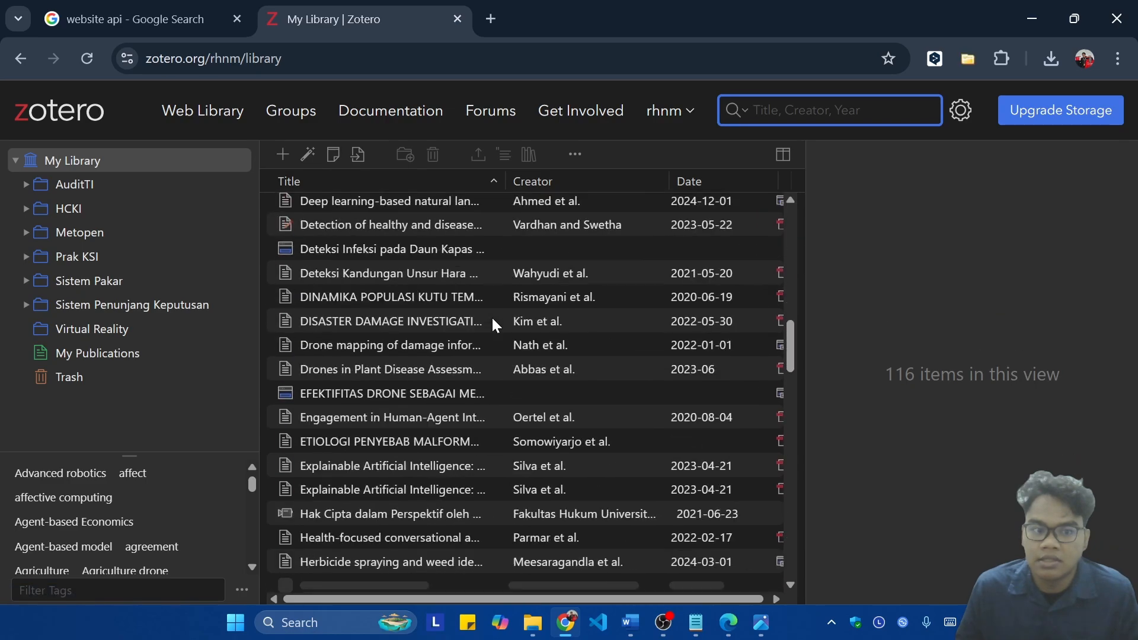
{"action": "scroll", "coordinate": [496, 320], "scroll_direction": "up", "scroll_amount": 10}
{"action": "scroll", "coordinate": [504, 318], "scroll_direction": "down", "scroll_amount": 20}
{"action": "scroll", "coordinate": [551, 307], "scroll_direction": "up", "scroll_amount": 14}
{"action": "scroll", "coordinate": [532, 313], "scroll_direction": "up", "scroll_amount": 5}
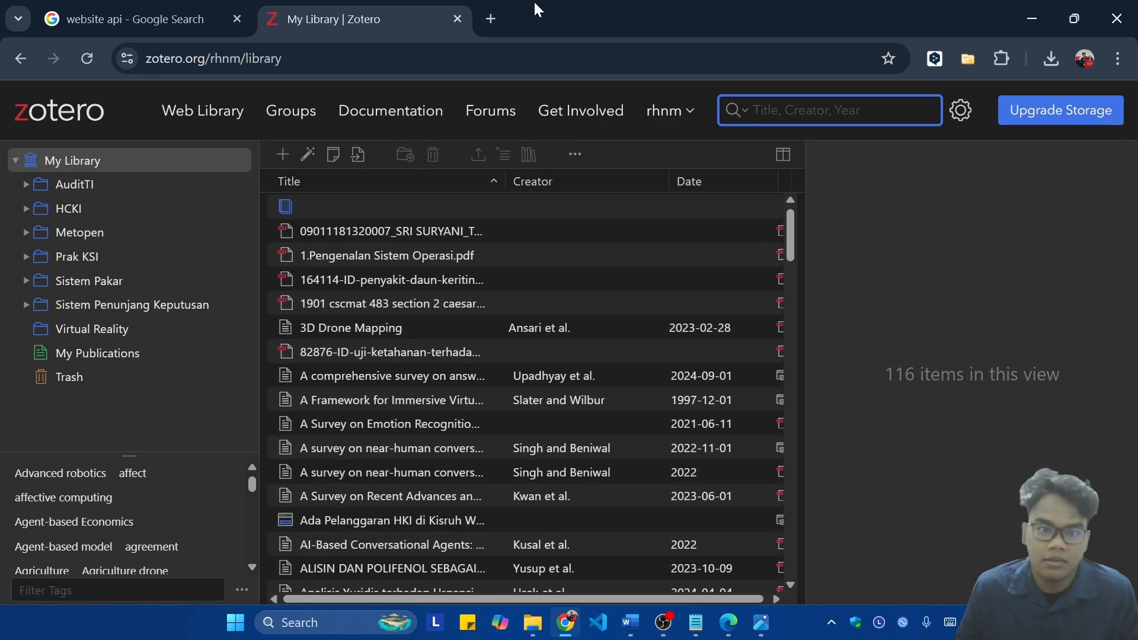
Step: Open sciencedirect.com in a new browser tab
{"action": "left_click", "coordinate": [495, 16]}
{"action": "type", "text": "scie"}
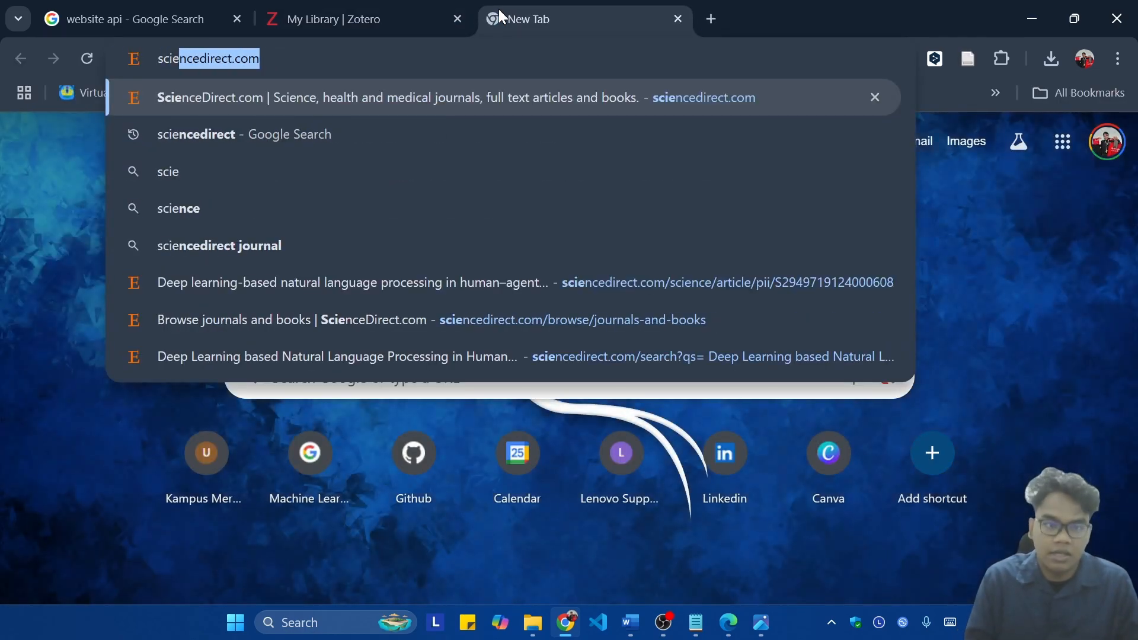
{"action": "key", "text": "Return"}
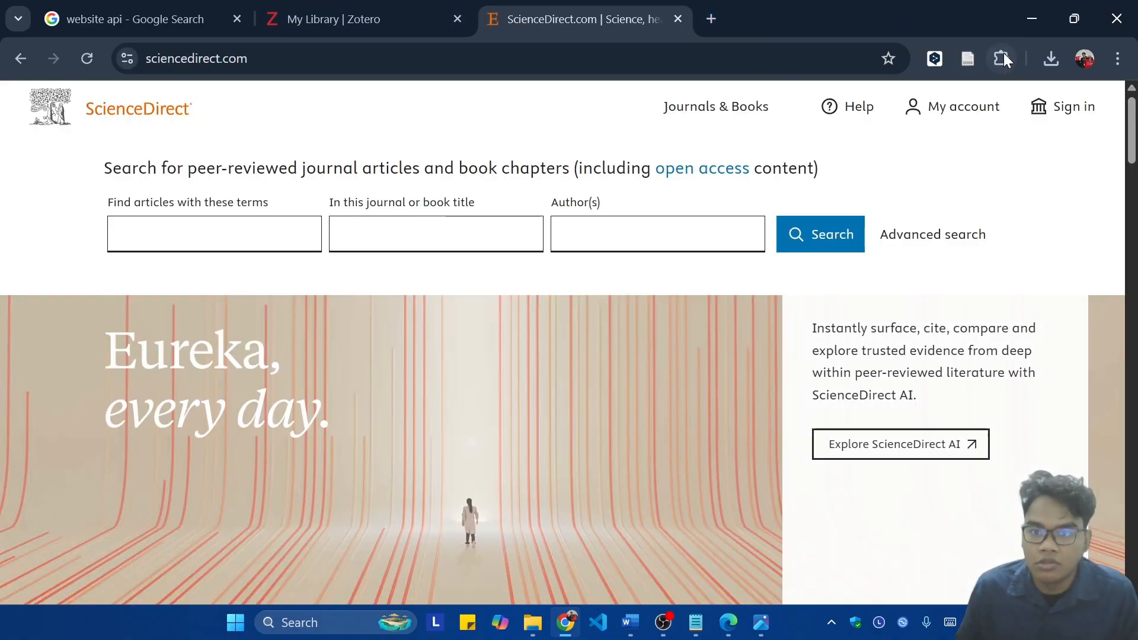
Step: Check in the browser's extension list that Zotero Connector is pinned, and close the list
{"action": "left_click", "coordinate": [1001, 57]}
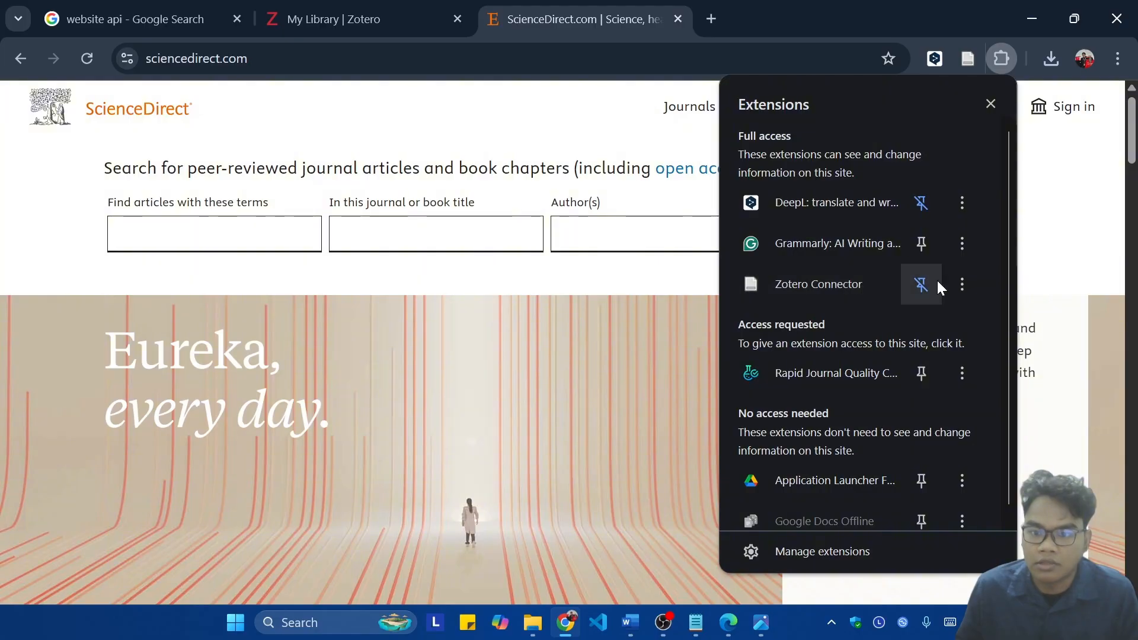
{"action": "left_click", "coordinate": [922, 289]}
{"action": "left_click", "coordinate": [918, 289]}
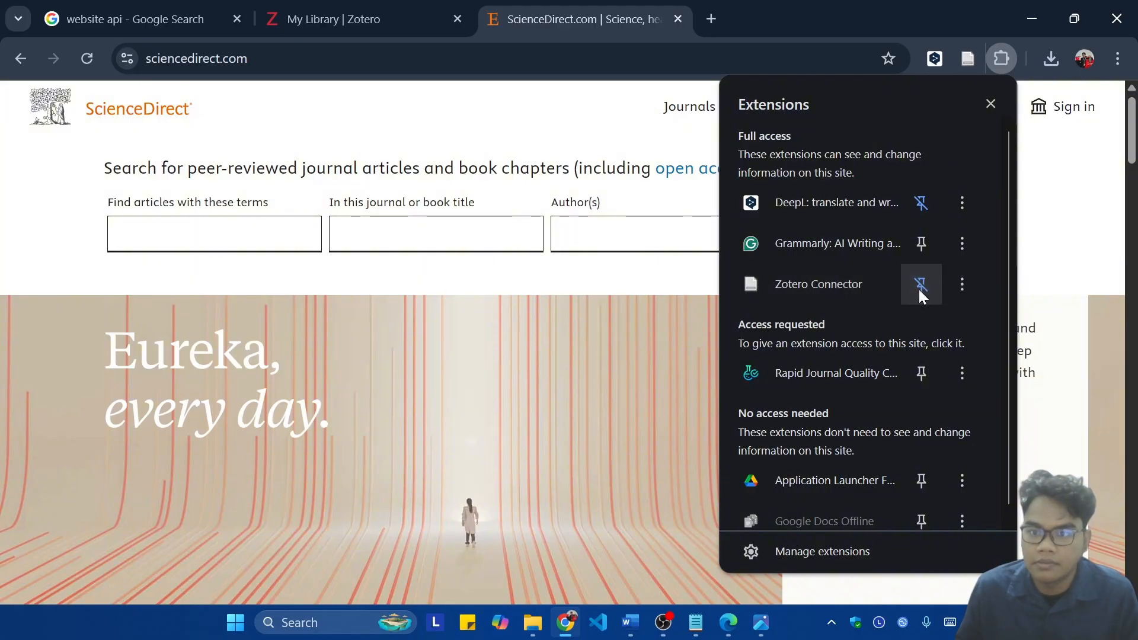
{"action": "left_click", "coordinate": [990, 104]}
Step: Search ScienceDirect for articles with the term nlp and filter the results to review articles
{"action": "left_click", "coordinate": [202, 220]}
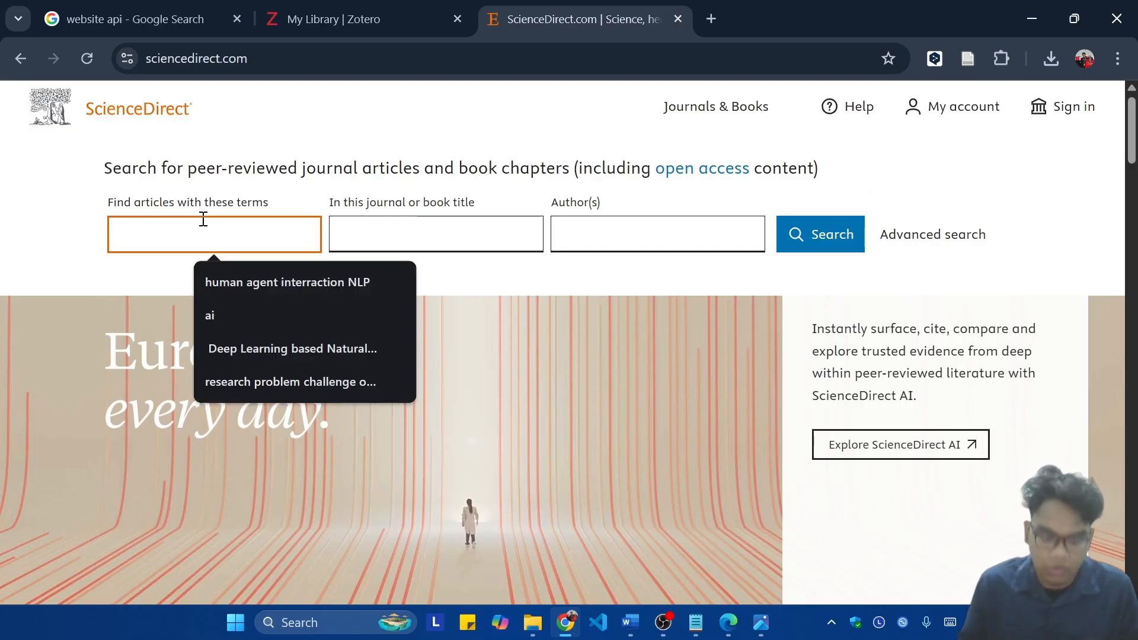
{"action": "type", "text": "nlp"}
{"action": "key", "text": "Return"}
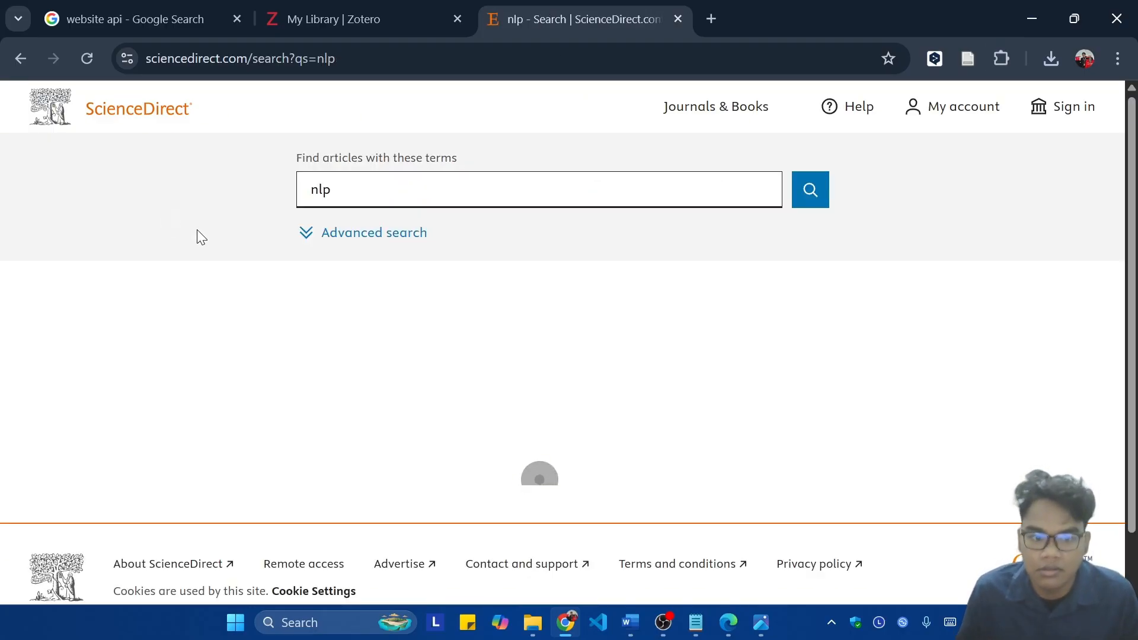
{"action": "scroll", "coordinate": [425, 280], "scroll_direction": "down", "scroll_amount": 3}
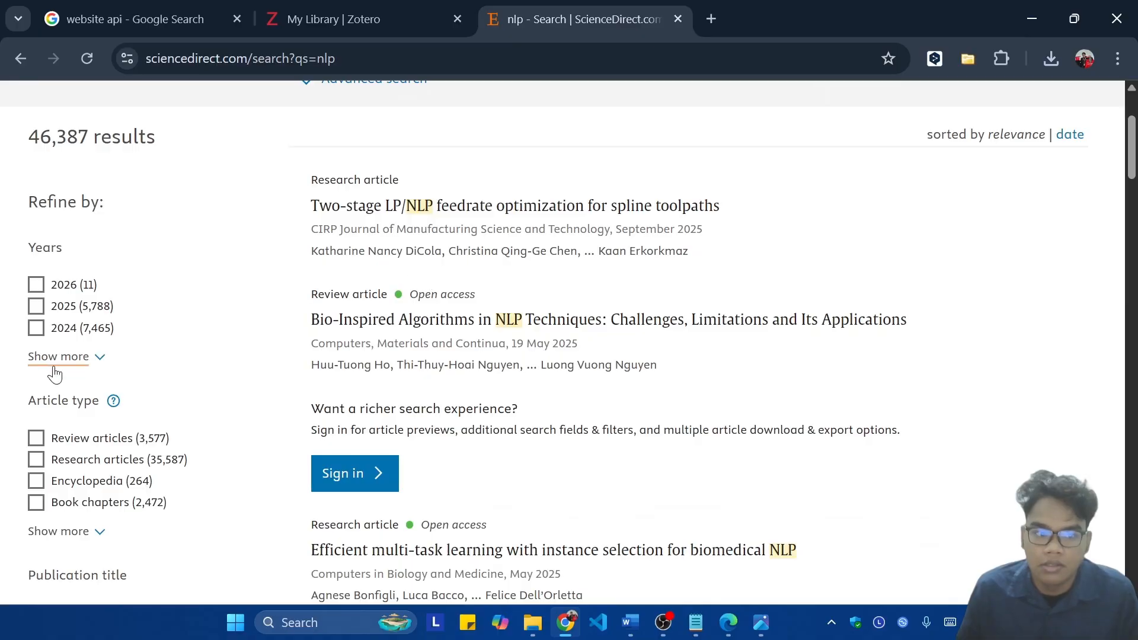
{"action": "scroll", "coordinate": [79, 396], "scroll_direction": "down", "scroll_amount": 5}
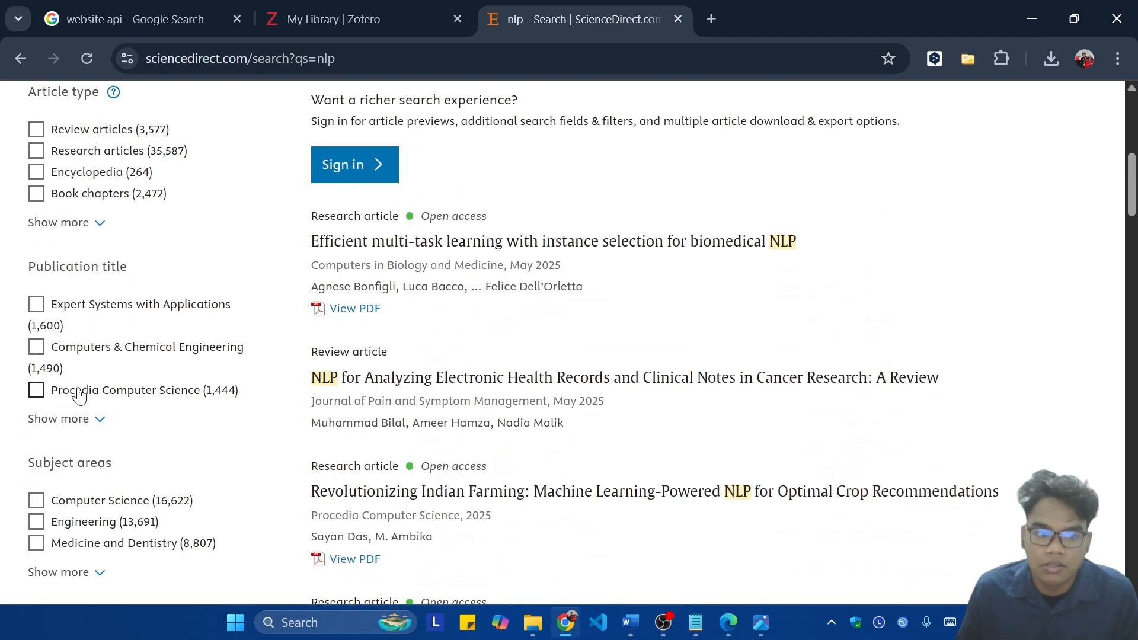
{"action": "left_click", "coordinate": [99, 132]}
{"action": "scroll", "coordinate": [485, 320], "scroll_direction": "down", "scroll_amount": 3}
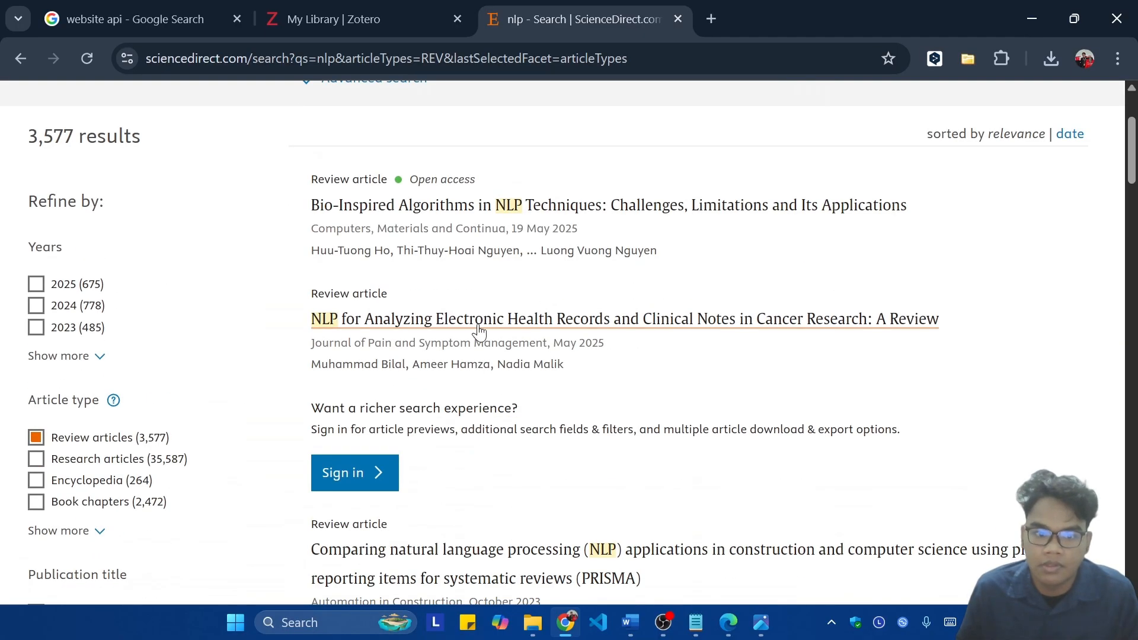
{"action": "scroll", "coordinate": [515, 361], "scroll_direction": "up", "scroll_amount": 3}
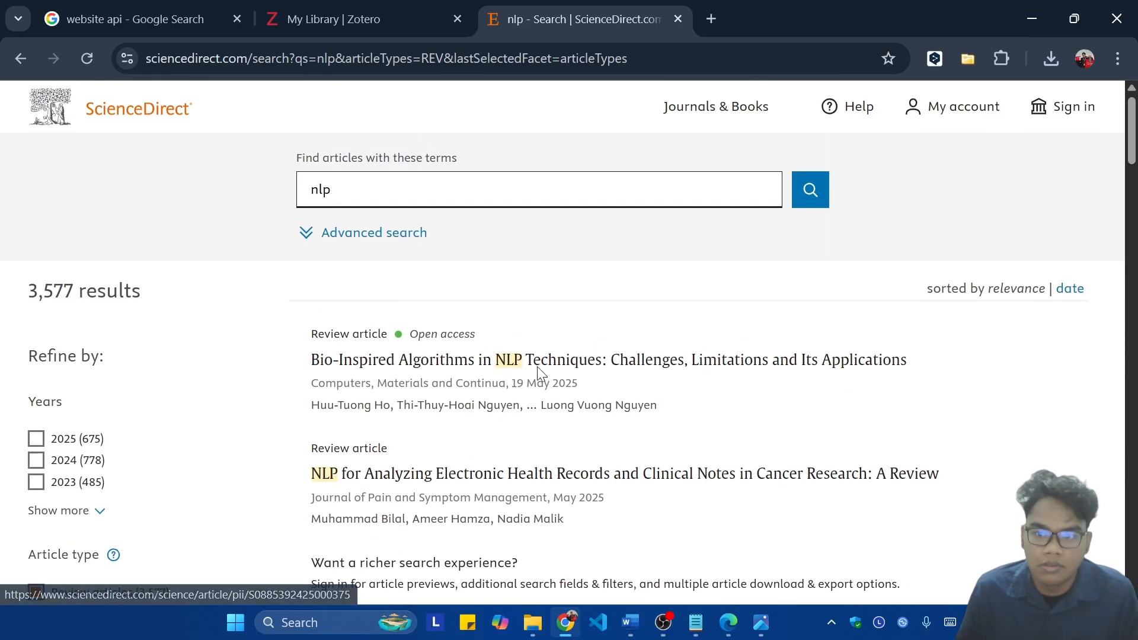
Step: Sign in to ScienceDirect through the university with the saved organizational email and account password
{"action": "left_click", "coordinate": [1079, 107]}
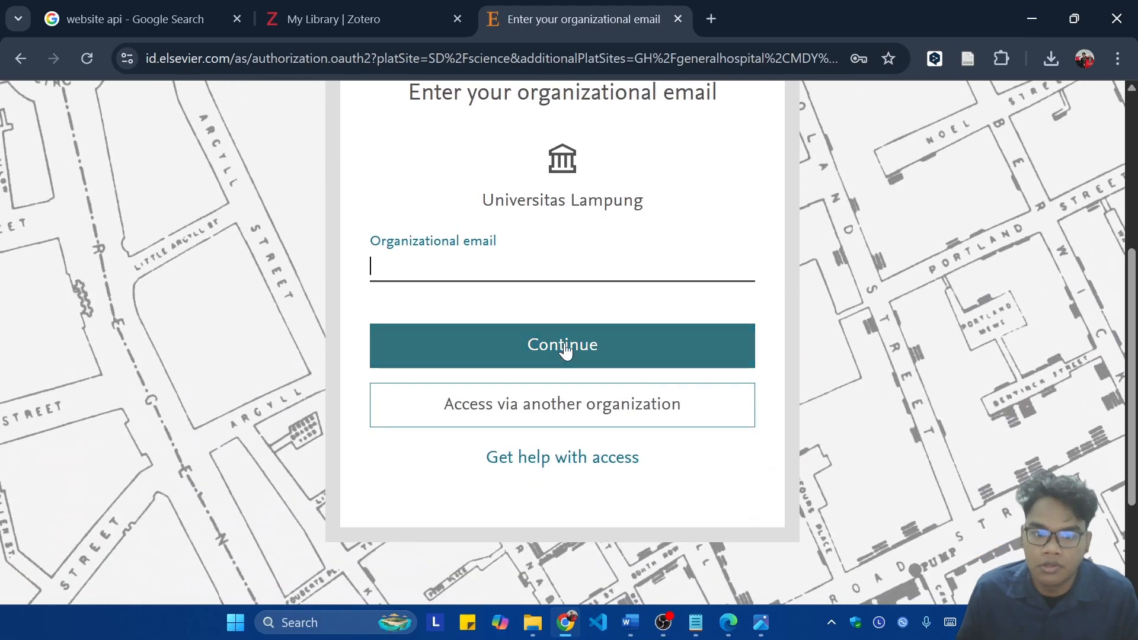
{"action": "left_click", "coordinate": [508, 269]}
{"action": "left_click", "coordinate": [520, 315]}
{"action": "left_click", "coordinate": [531, 372]}
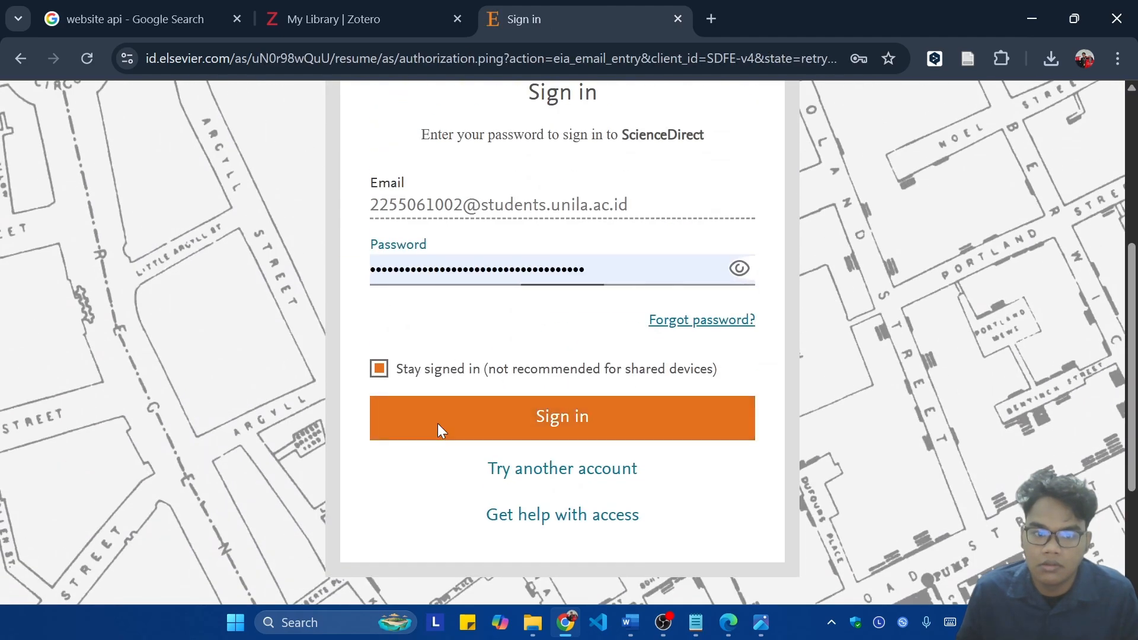
{"action": "left_click", "coordinate": [438, 424]}
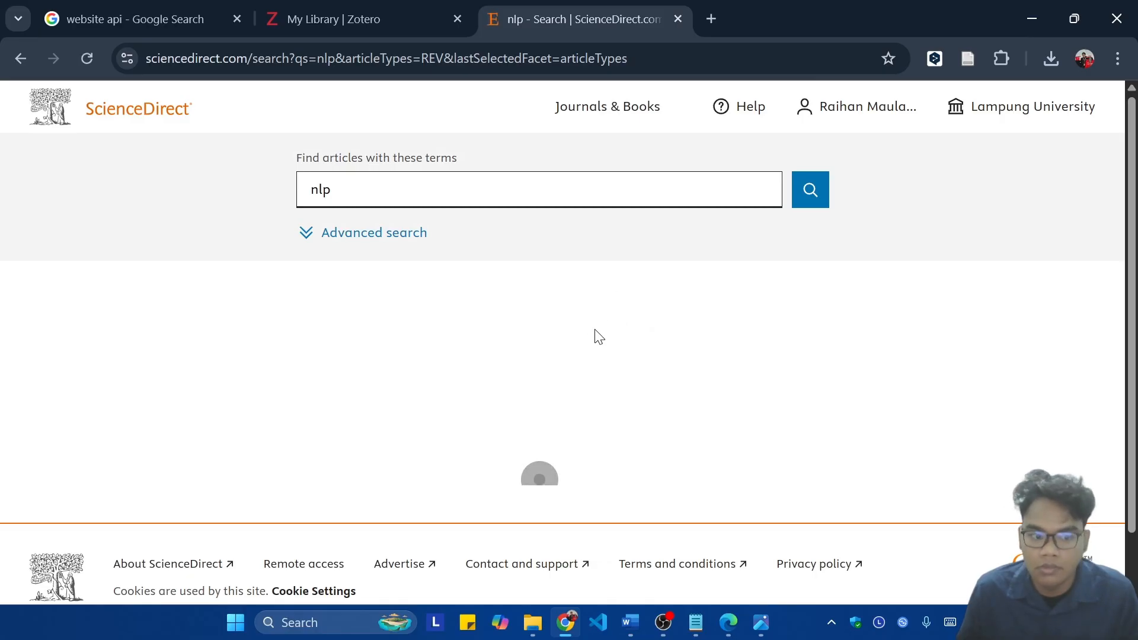
Step: Look over the Bio-Inspired Algorithms in NLP Techniques article, return to the results, and open the position paper on Transformer-Based Multi-Task Learning
{"action": "left_click", "coordinate": [504, 378]}
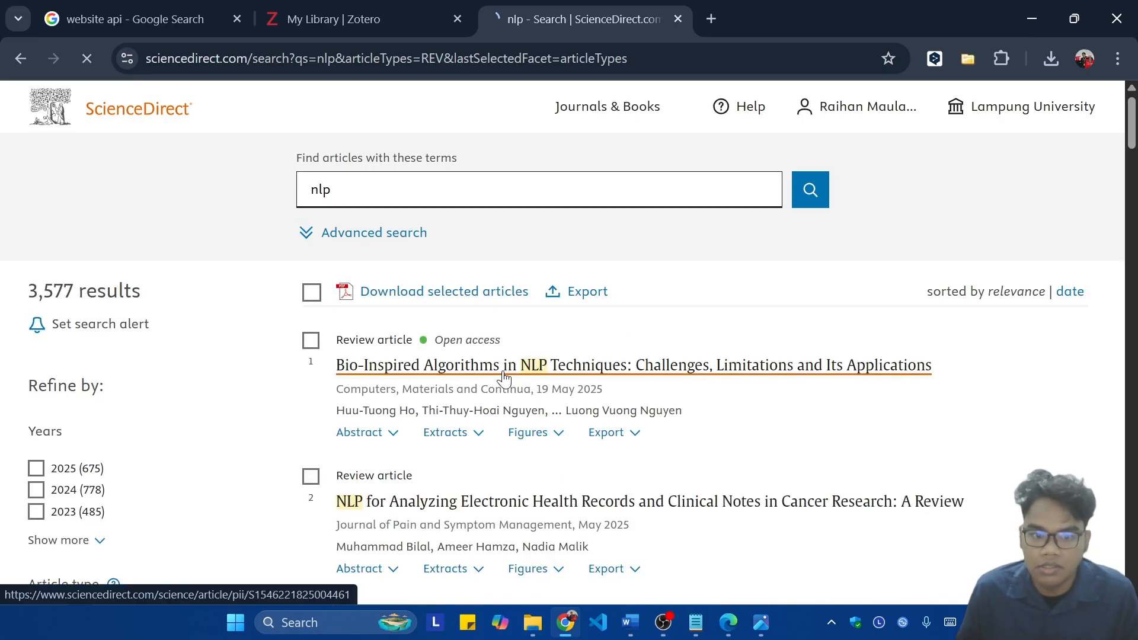
{"action": "scroll", "coordinate": [667, 329], "scroll_direction": "down", "scroll_amount": 3}
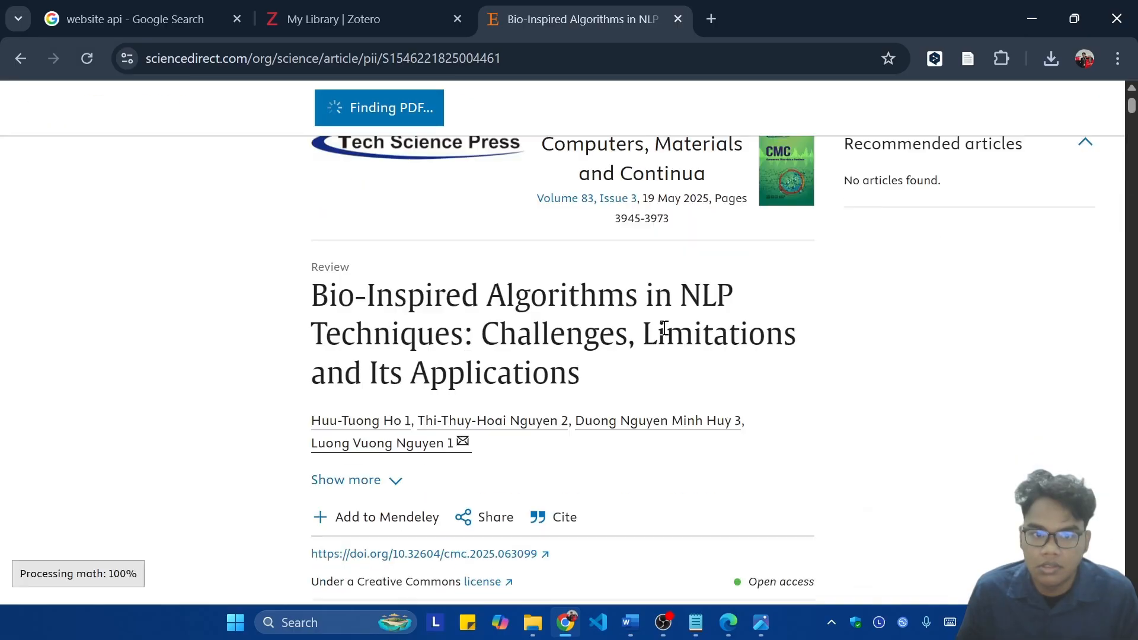
{"action": "scroll", "coordinate": [662, 328], "scroll_direction": "down", "scroll_amount": 5}
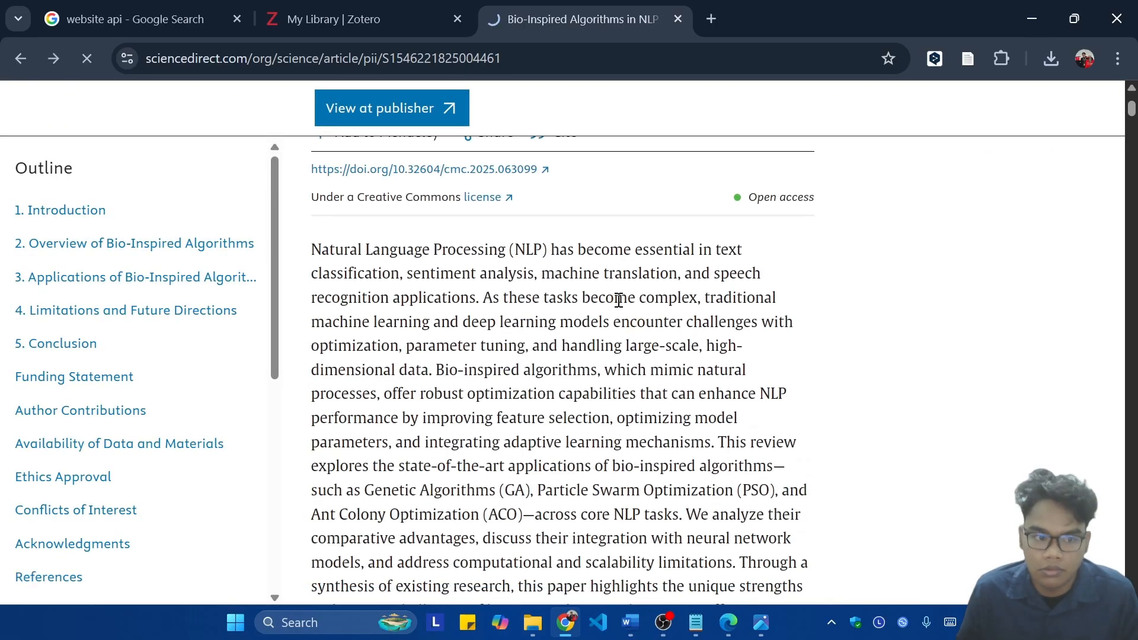
{"action": "key", "text": "alt+Left"}
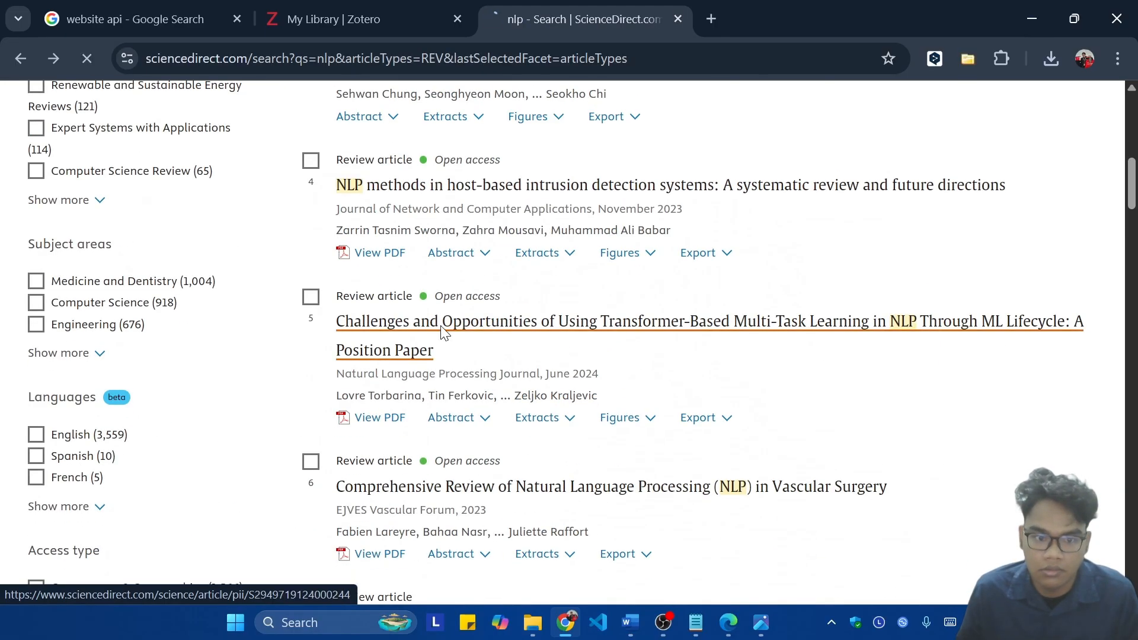
{"action": "left_click", "coordinate": [442, 332]}
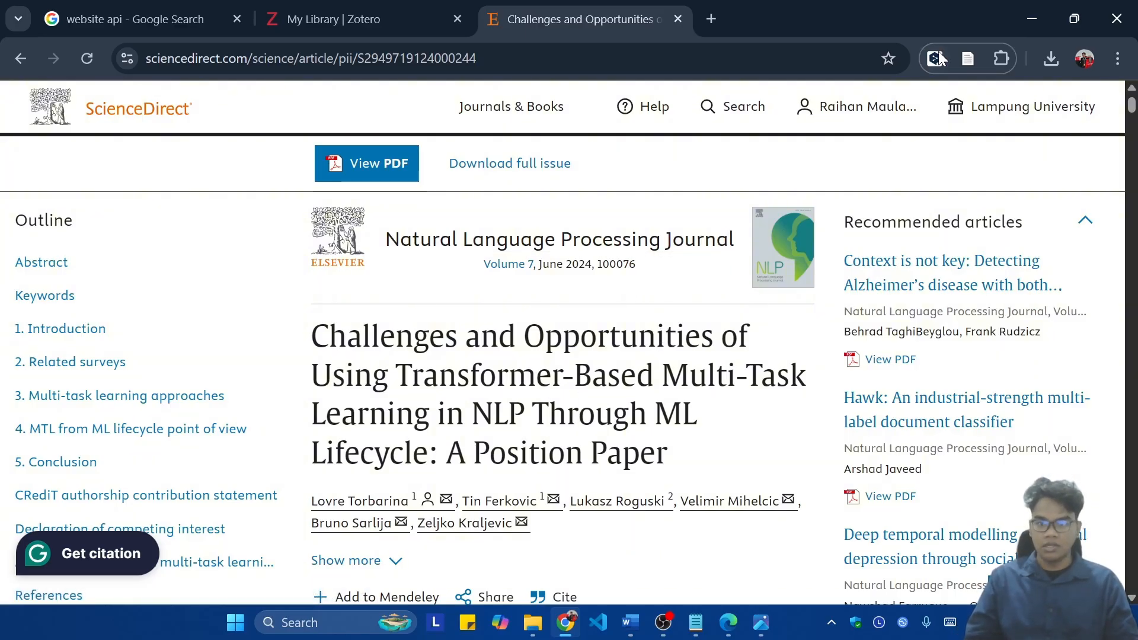
Step: Launch the Zotero desktop application, show all items of My Library, and maximize its window
{"action": "left_click", "coordinate": [304, 620]}
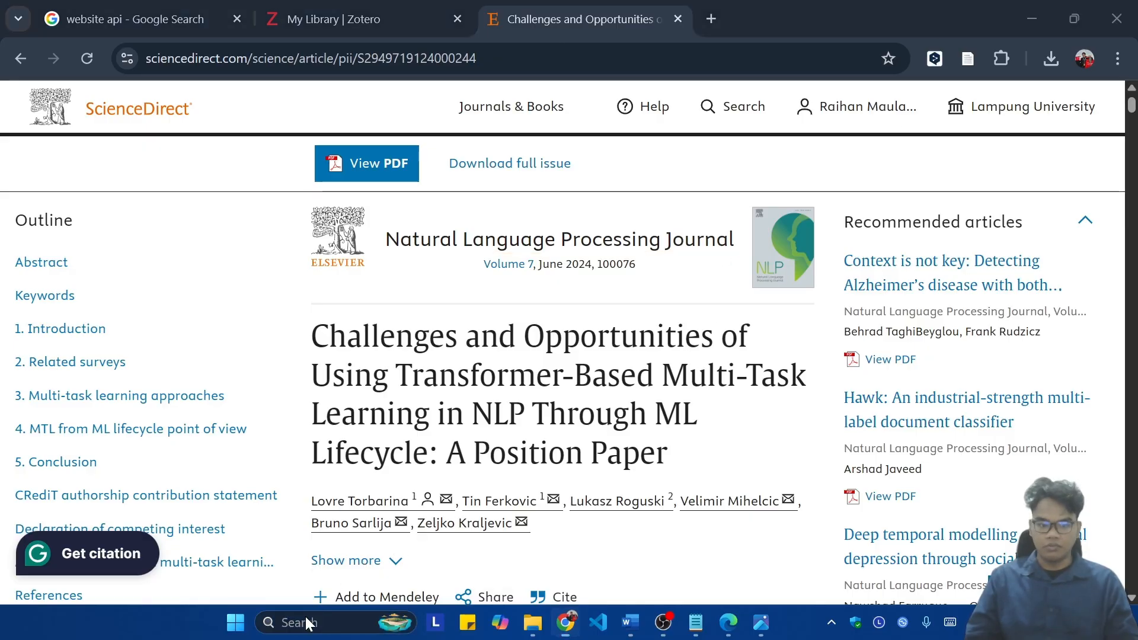
{"action": "type", "text": "zoter"}
{"action": "key", "text": "Return"}
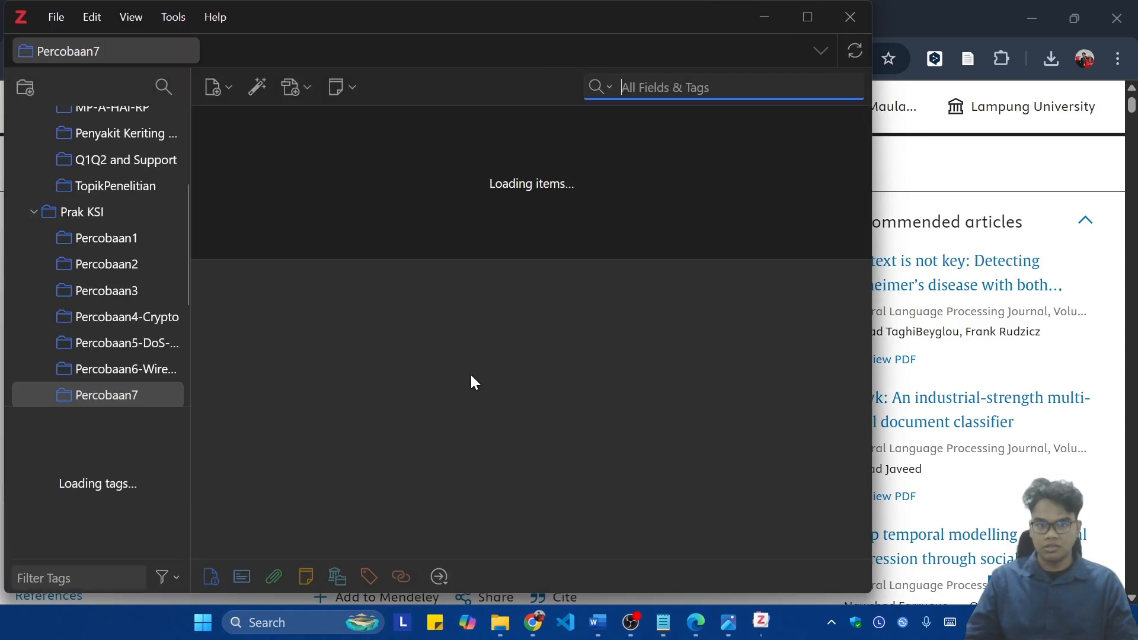
{"action": "scroll", "coordinate": [65, 327], "scroll_direction": "up", "scroll_amount": 5}
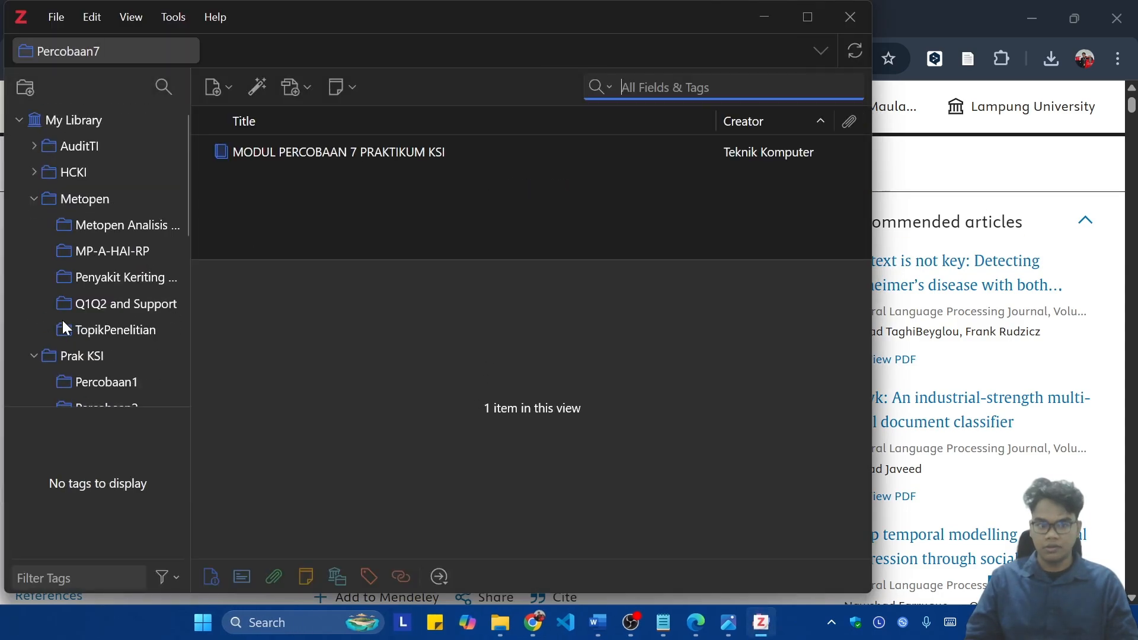
{"action": "left_click", "coordinate": [107, 120]}
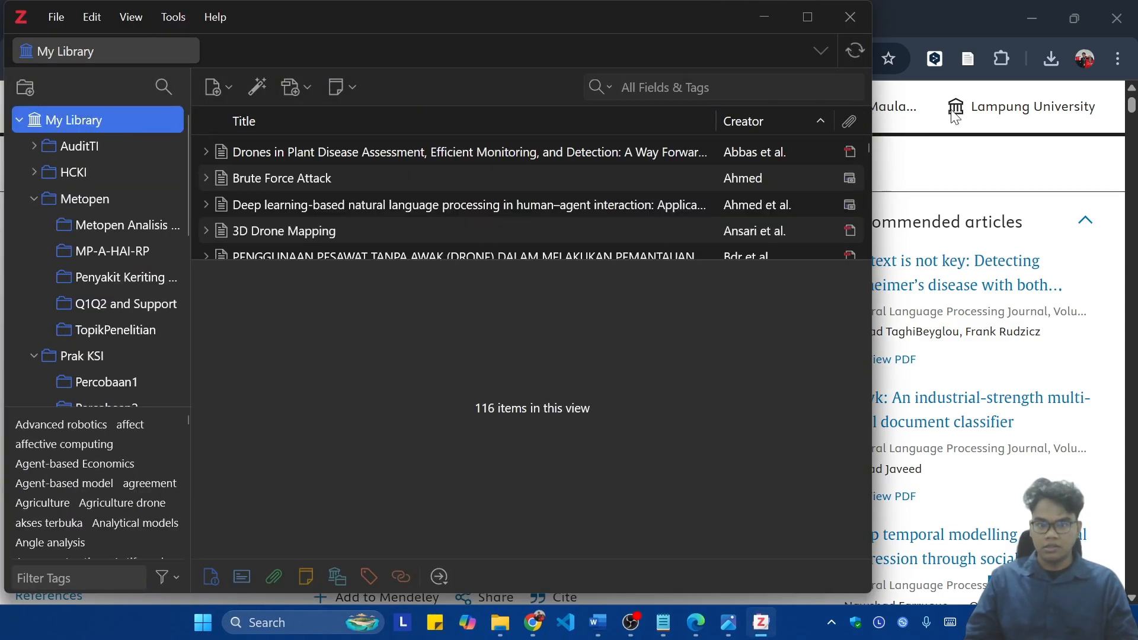
{"action": "left_click", "coordinate": [815, 18]}
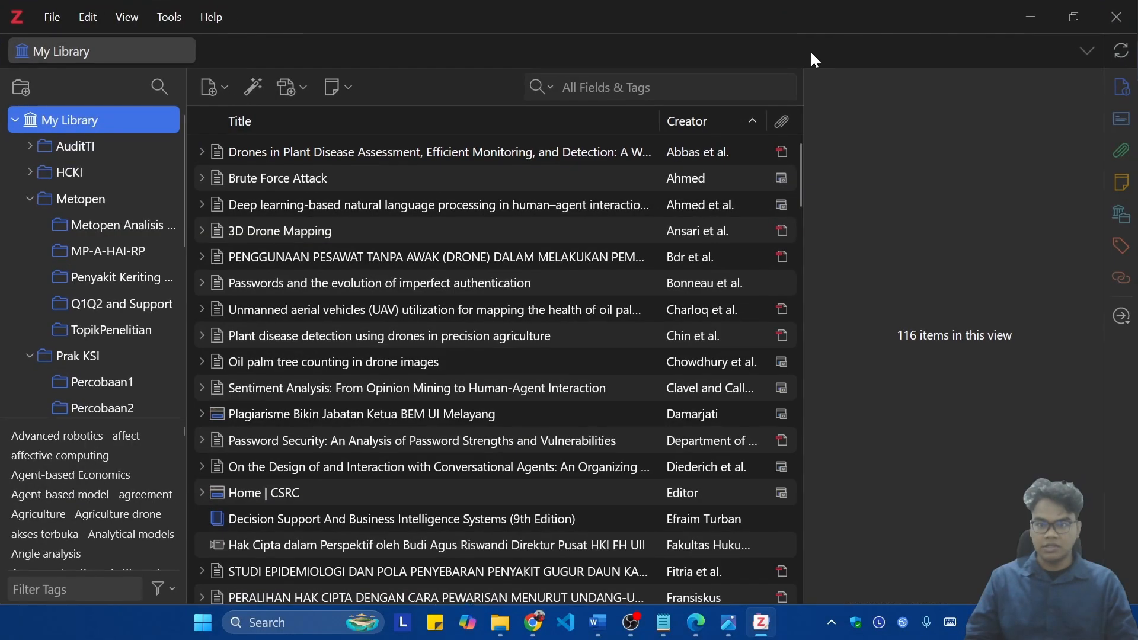
Step: Switch back to Chrome, save the open article to My Library with Zotero Connector, and answer the human verification in Zotero
{"action": "left_click", "coordinate": [533, 623]}
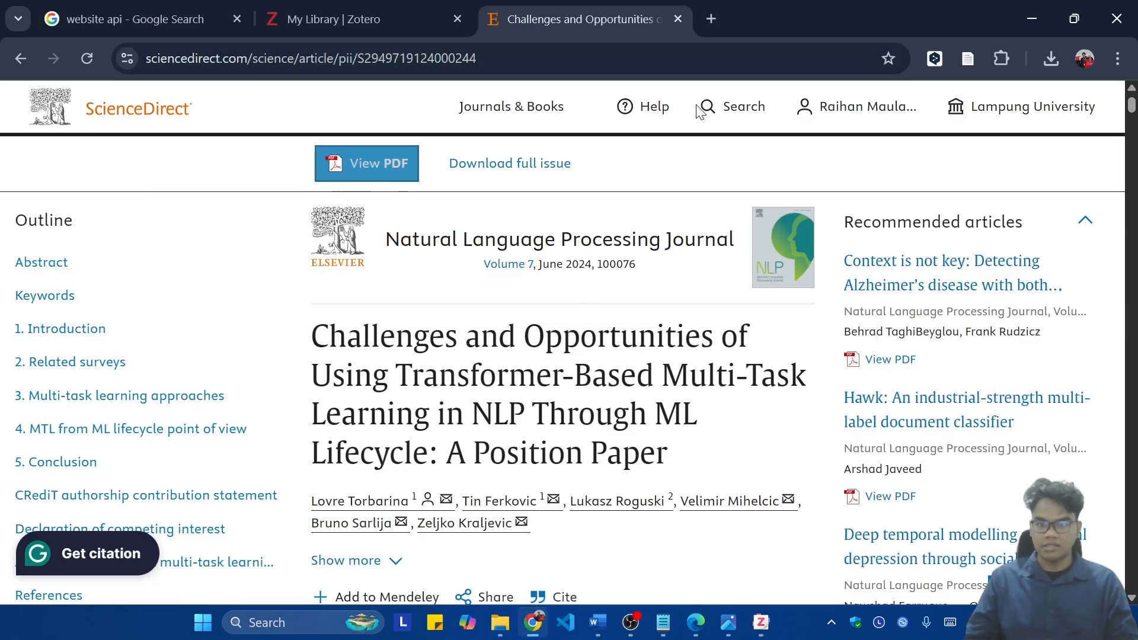
{"action": "left_click", "coordinate": [962, 59]}
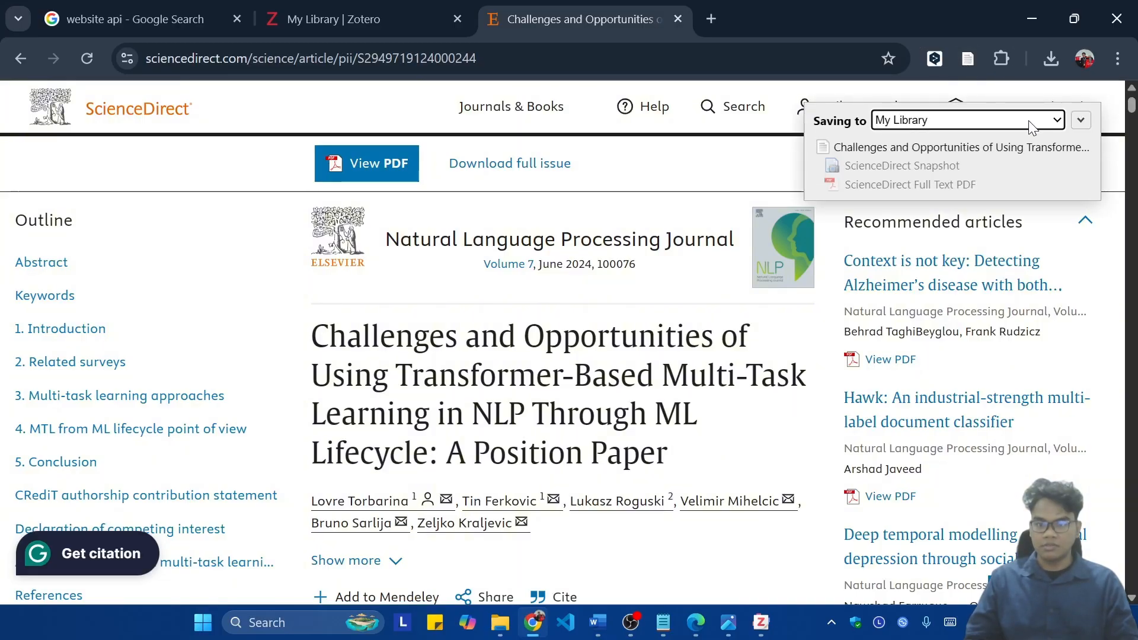
{"action": "left_click", "coordinate": [774, 623]}
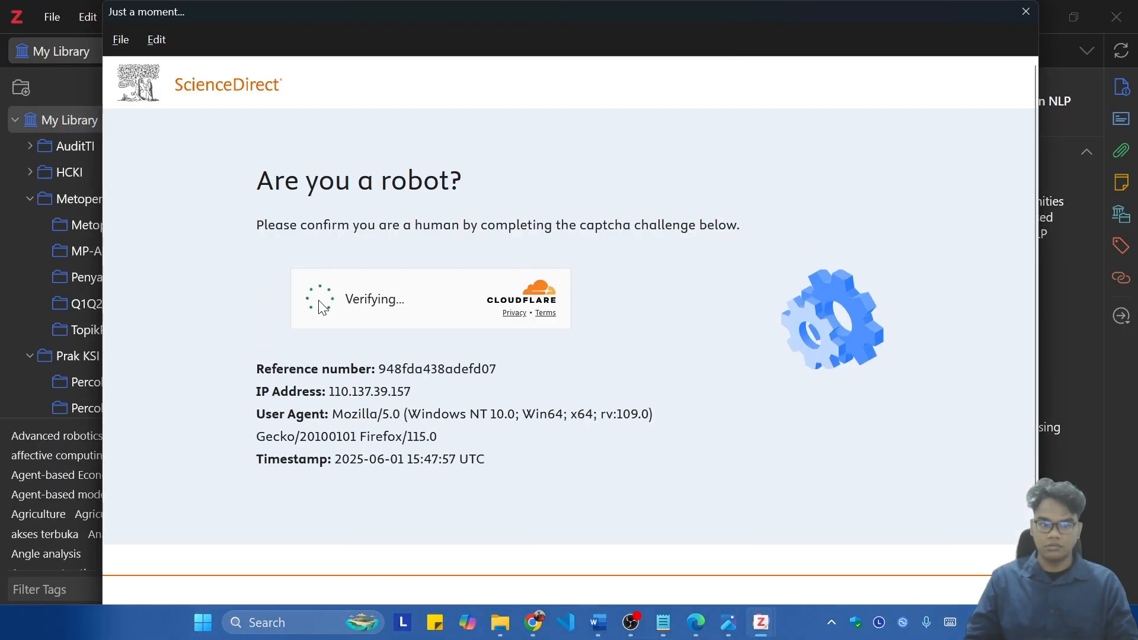
{"action": "left_click", "coordinate": [316, 299]}
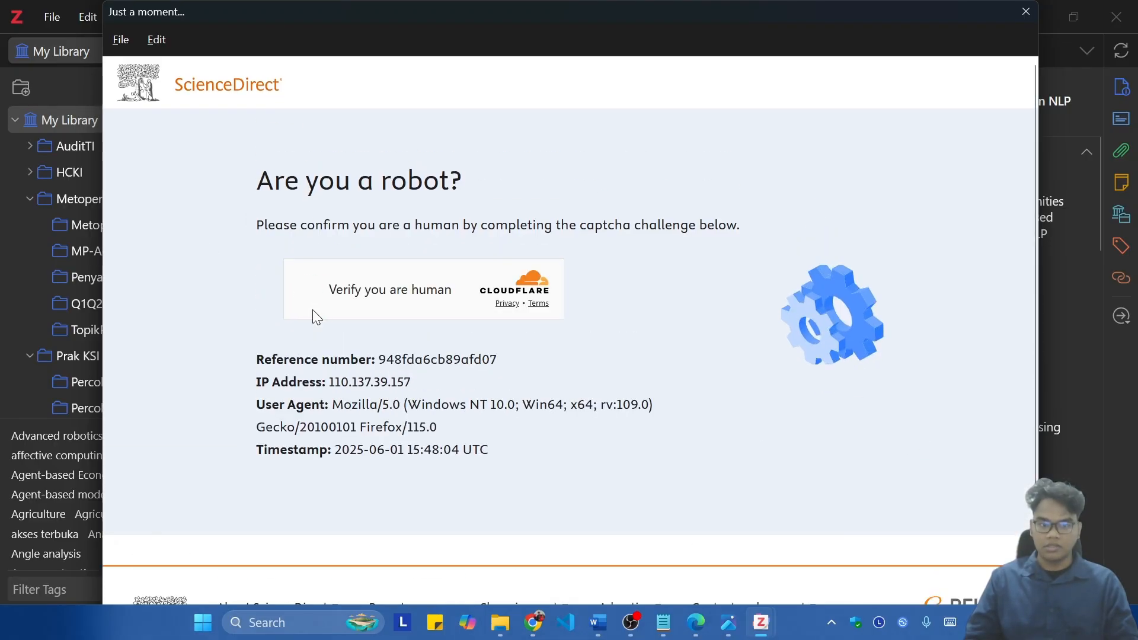
{"action": "left_click", "coordinate": [310, 288]}
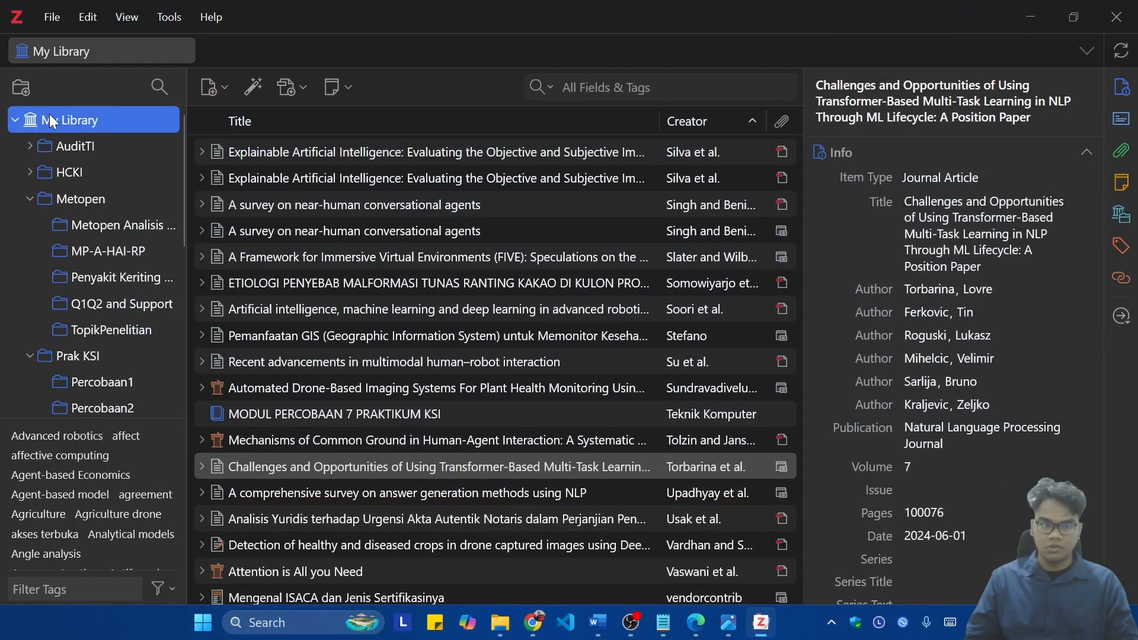
Step: Create a new collection named Testing in My Library
{"action": "right_click", "coordinate": [60, 115]}
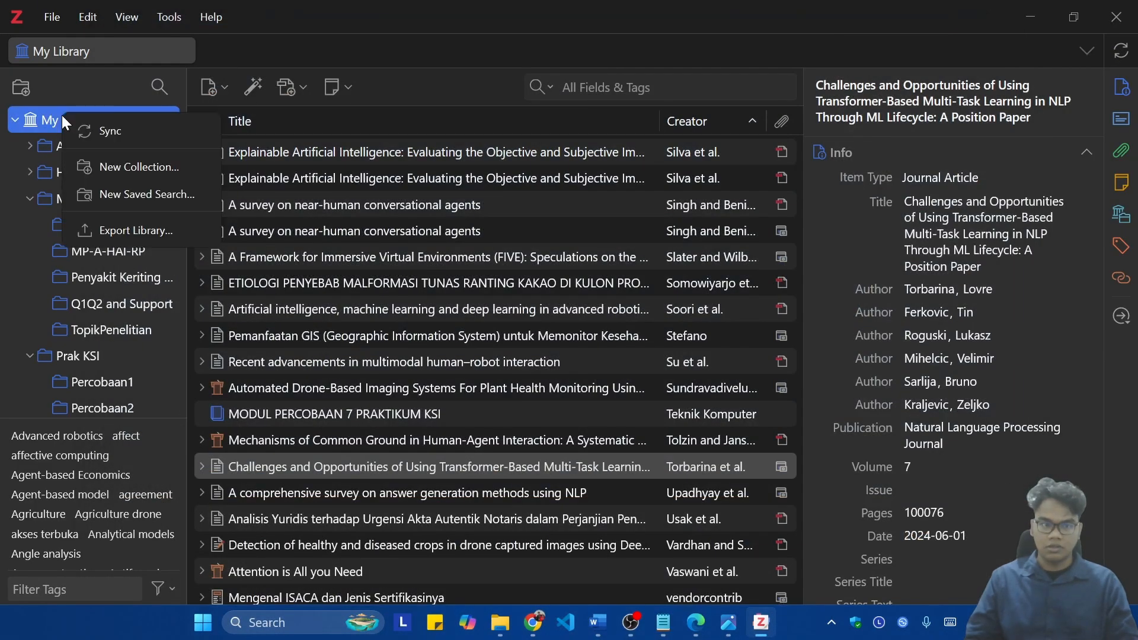
{"action": "left_click", "coordinate": [128, 169]}
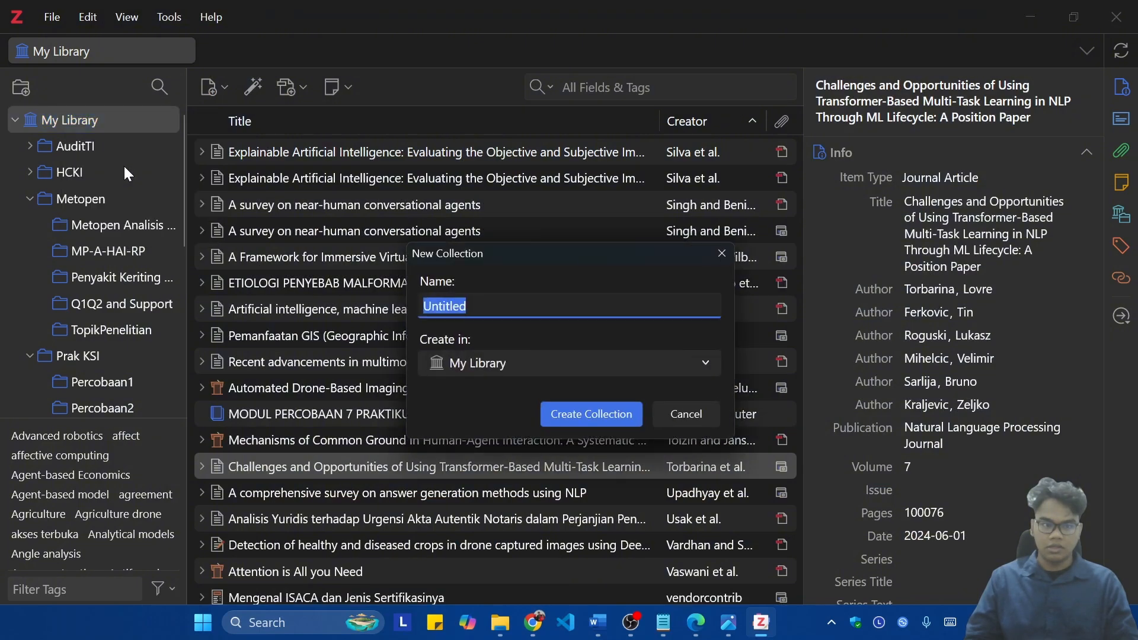
{"action": "type", "text": "Testing"}
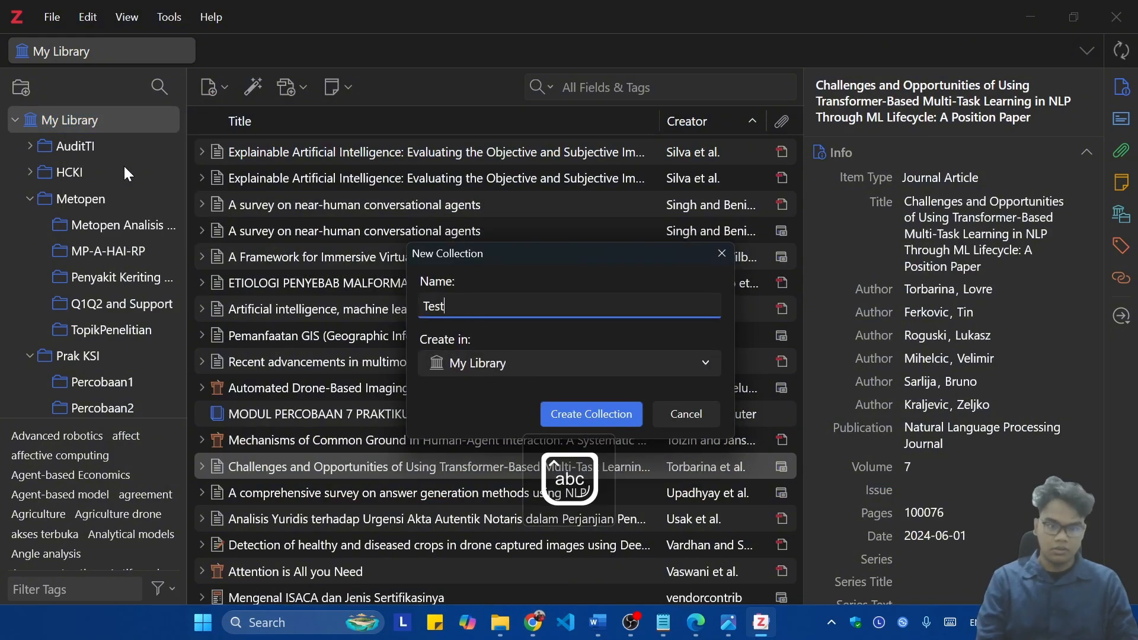
{"action": "key", "text": "Return"}
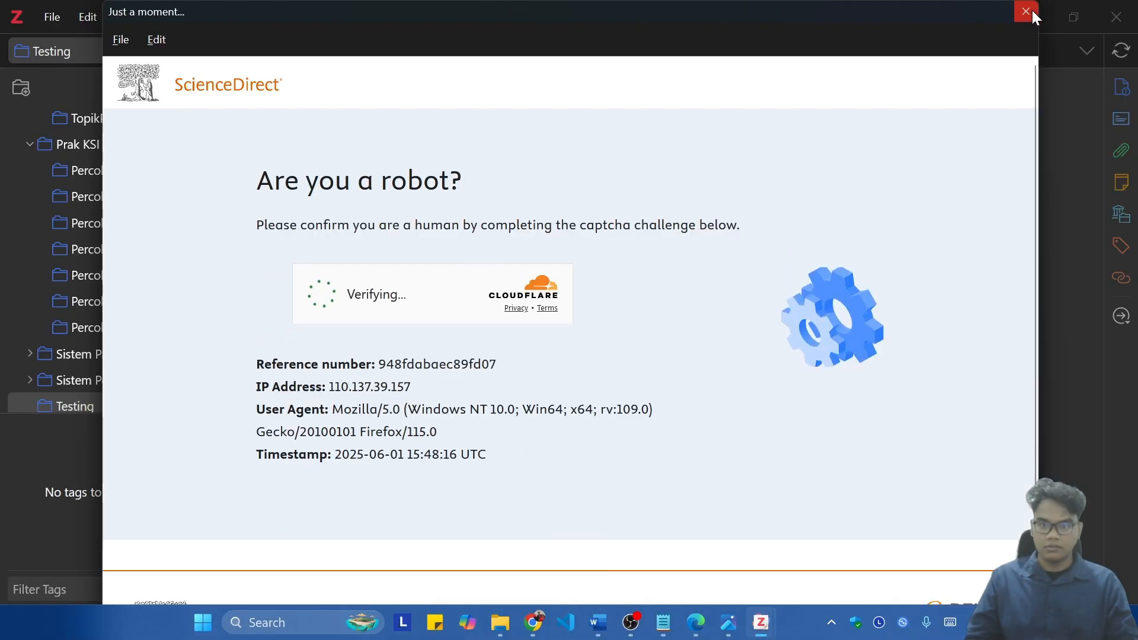
{"action": "left_click", "coordinate": [1032, 10]}
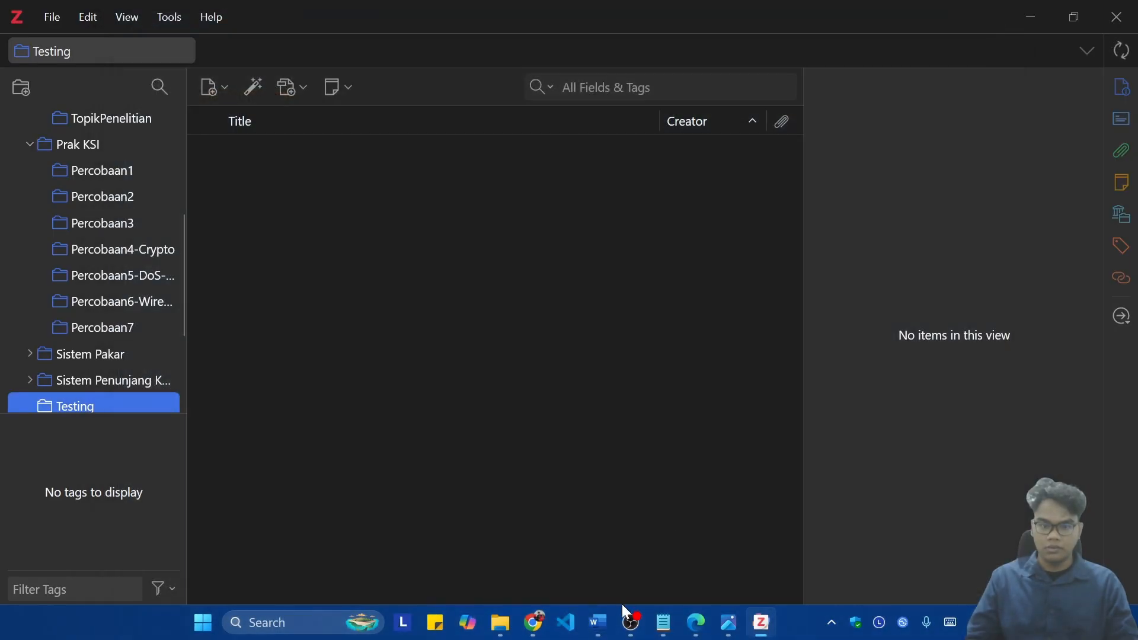
Step: Switch to Chrome, reload the article page, and save the article to the Testing collection with Zotero Connector
{"action": "left_click", "coordinate": [534, 622]}
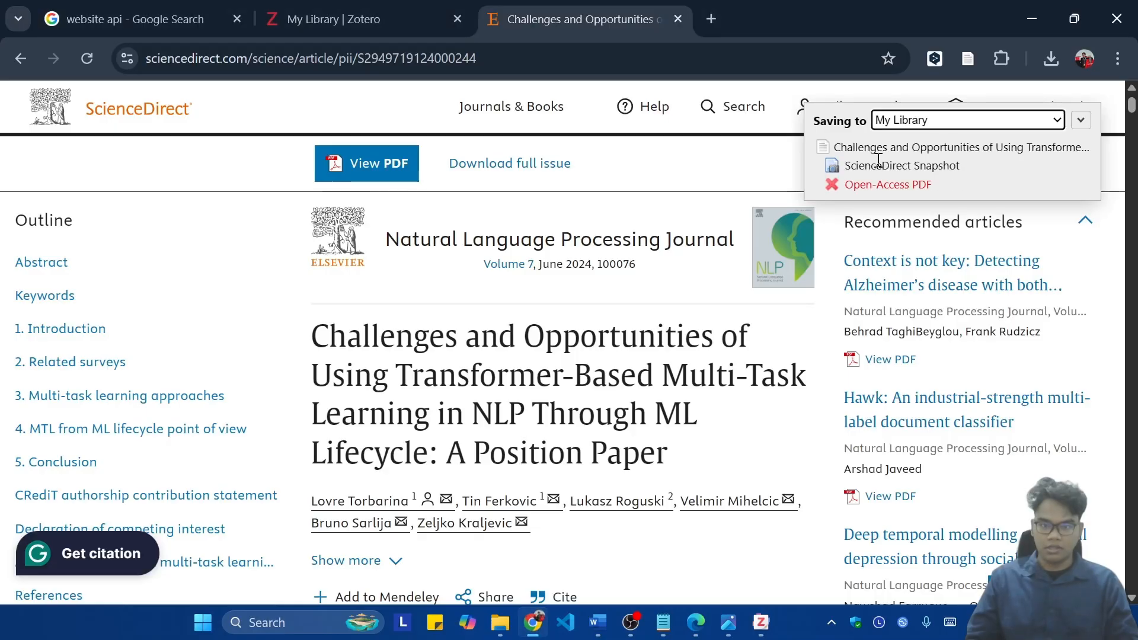
{"action": "left_click", "coordinate": [1006, 120]}
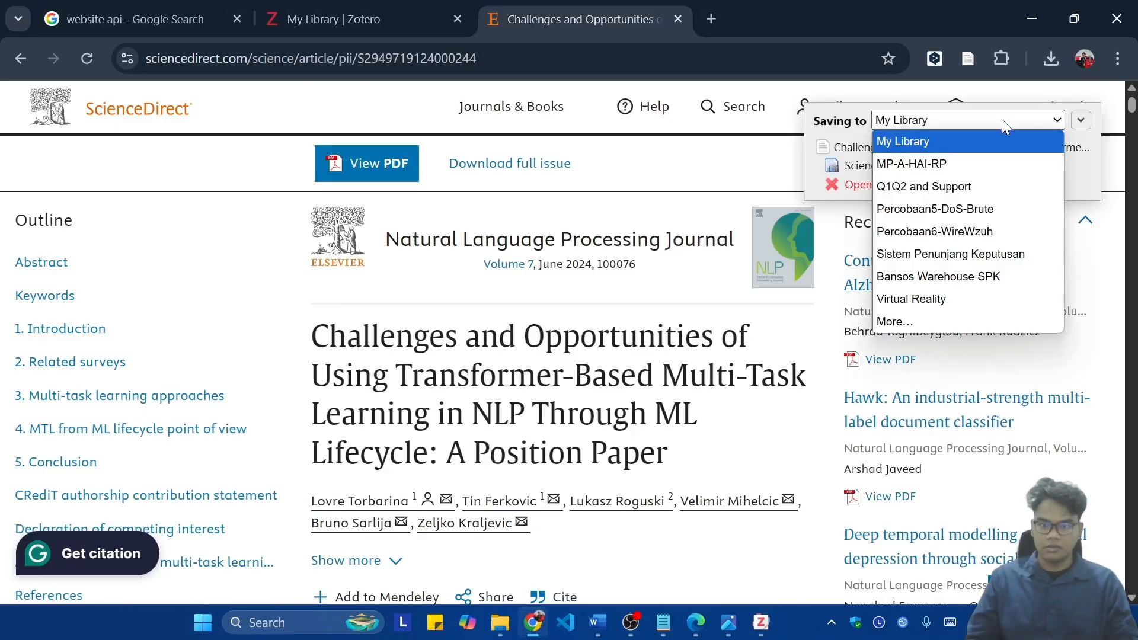
{"action": "left_click", "coordinate": [905, 114]}
{"action": "left_click", "coordinate": [1081, 120]}
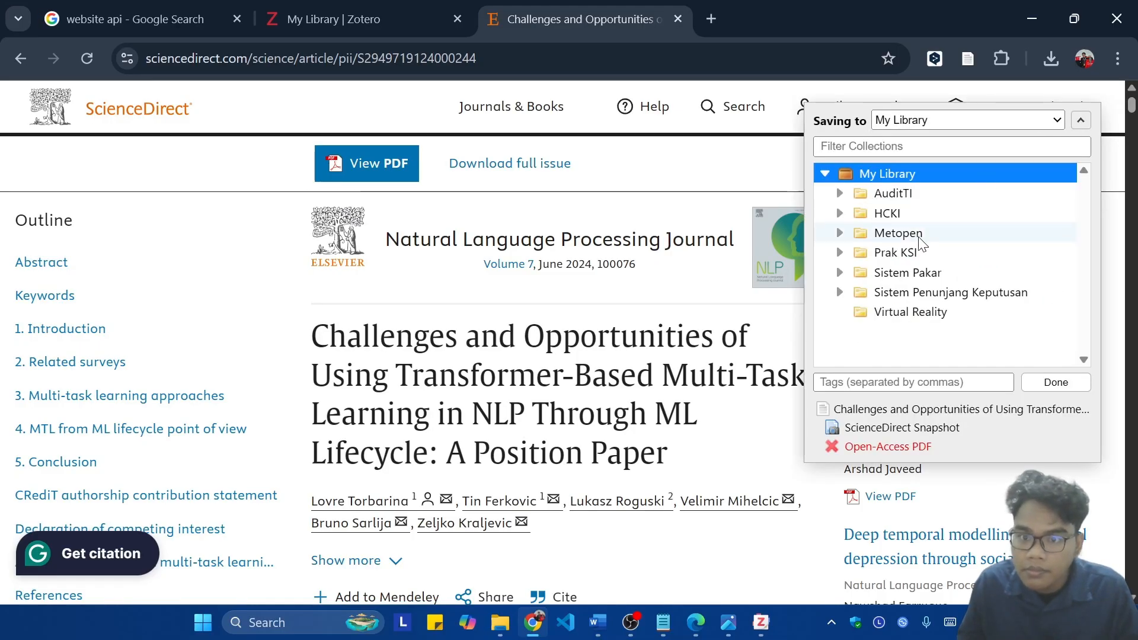
{"action": "left_click", "coordinate": [78, 59]}
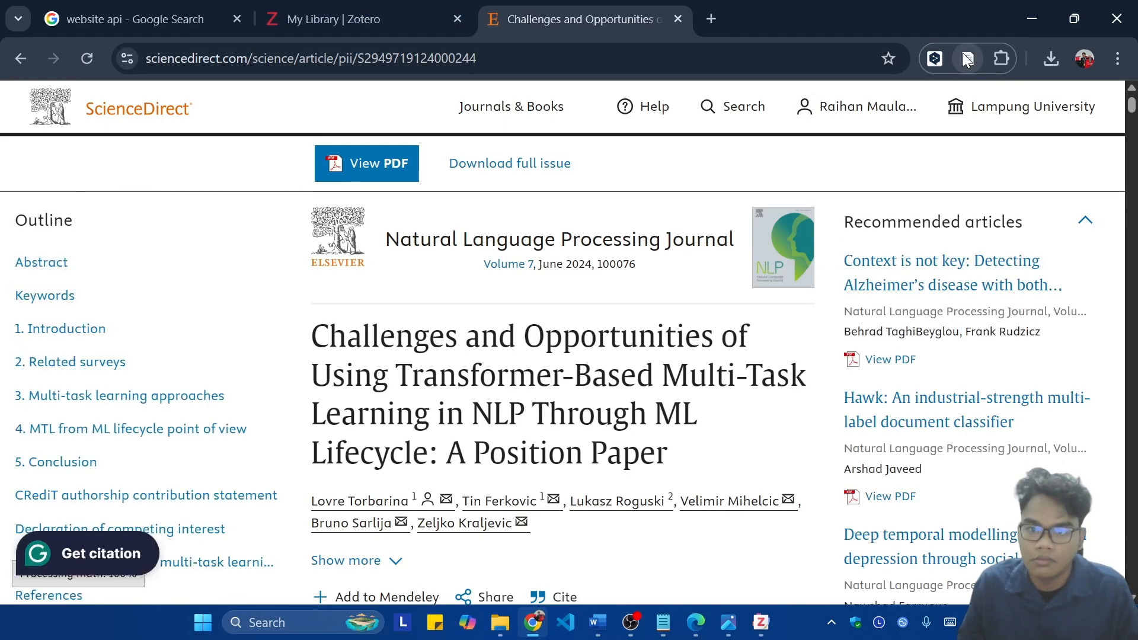
{"action": "left_click", "coordinate": [967, 58]}
{"action": "left_click", "coordinate": [1080, 120]}
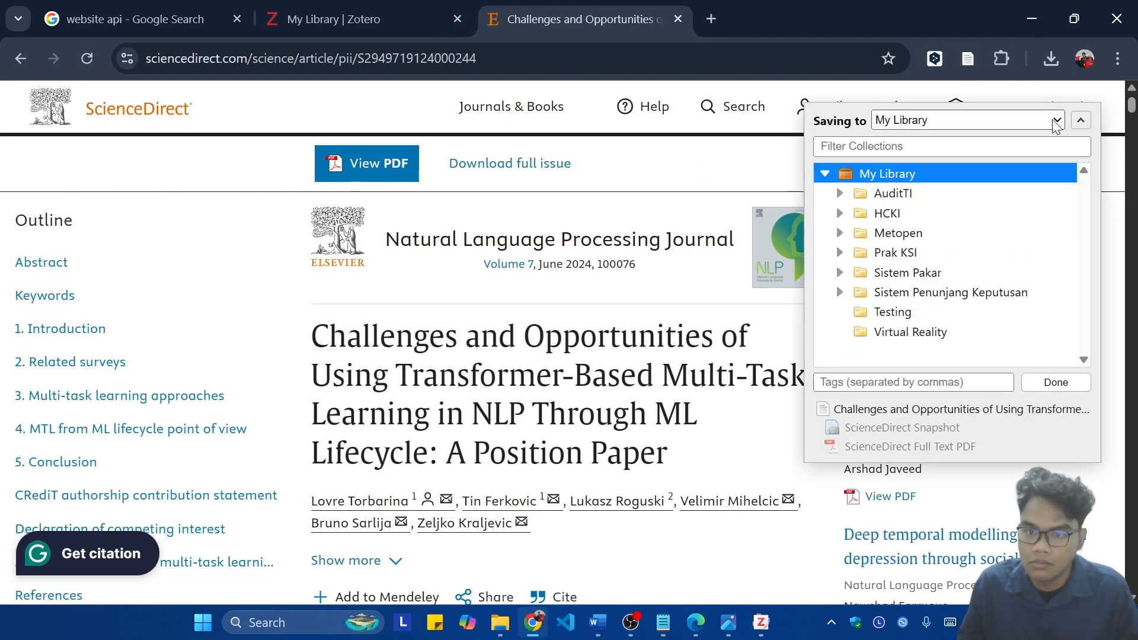
{"action": "left_click", "coordinate": [876, 311]}
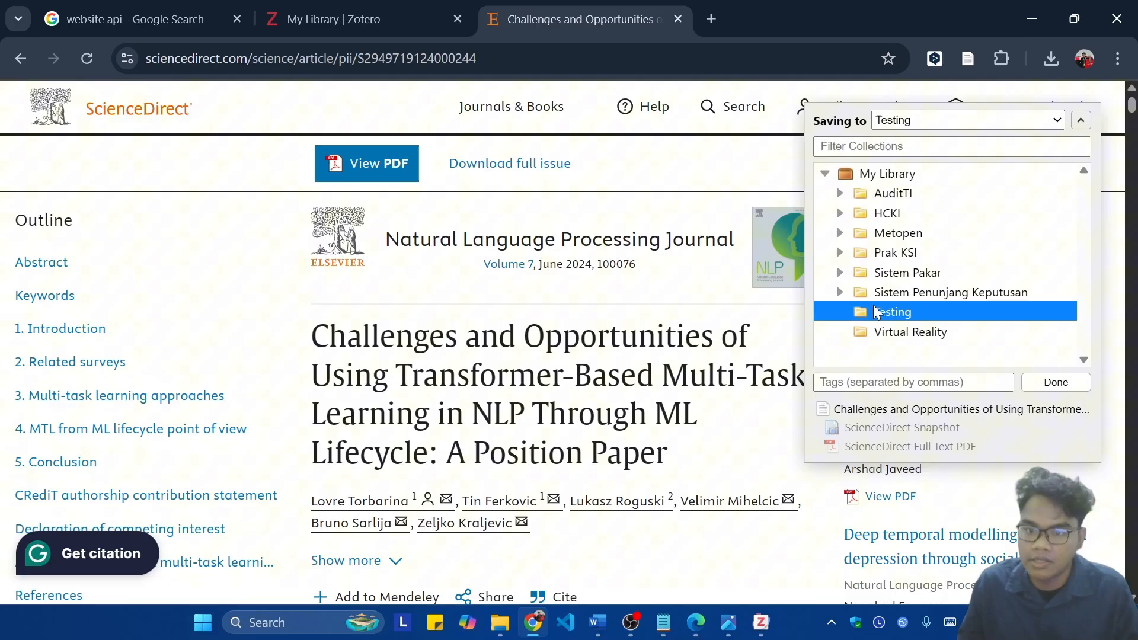
{"action": "left_click", "coordinate": [1049, 384]}
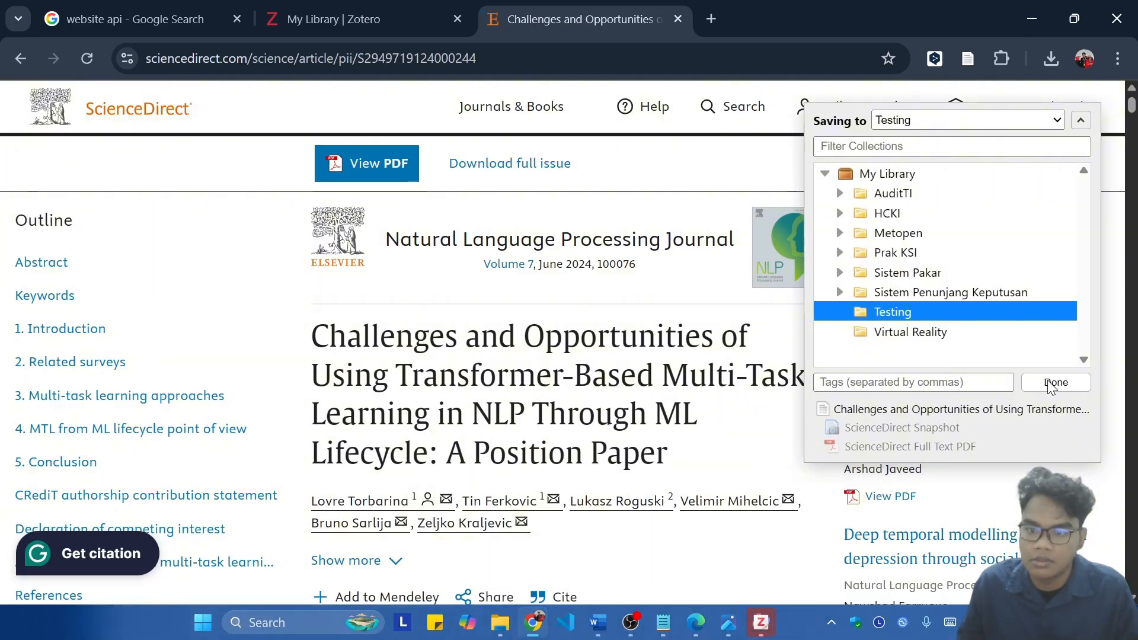
Step: Try to complete the human verification that Zotero opened for ScienceDirect
{"action": "left_click", "coordinate": [808, 551]}
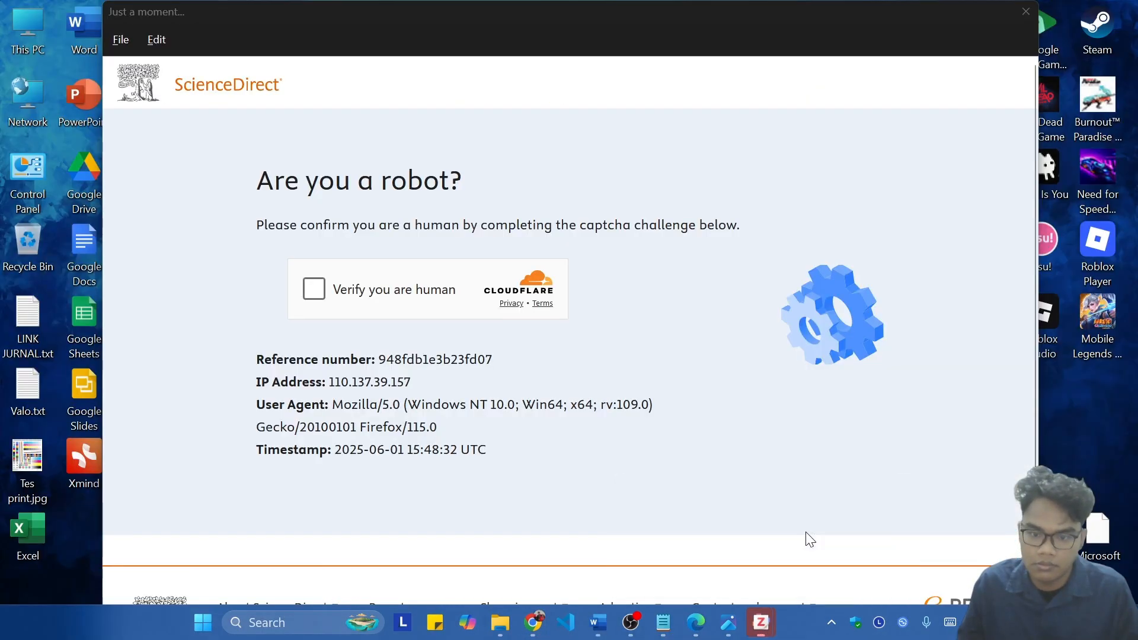
{"action": "left_click", "coordinate": [314, 289]}
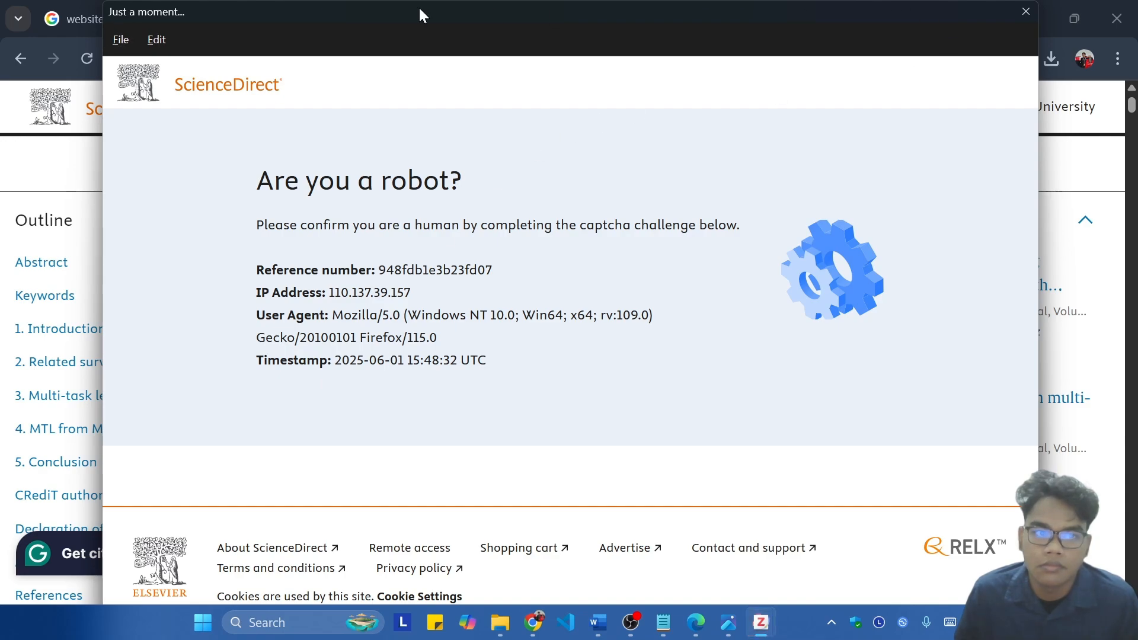
{"action": "left_click", "coordinate": [122, 39]}
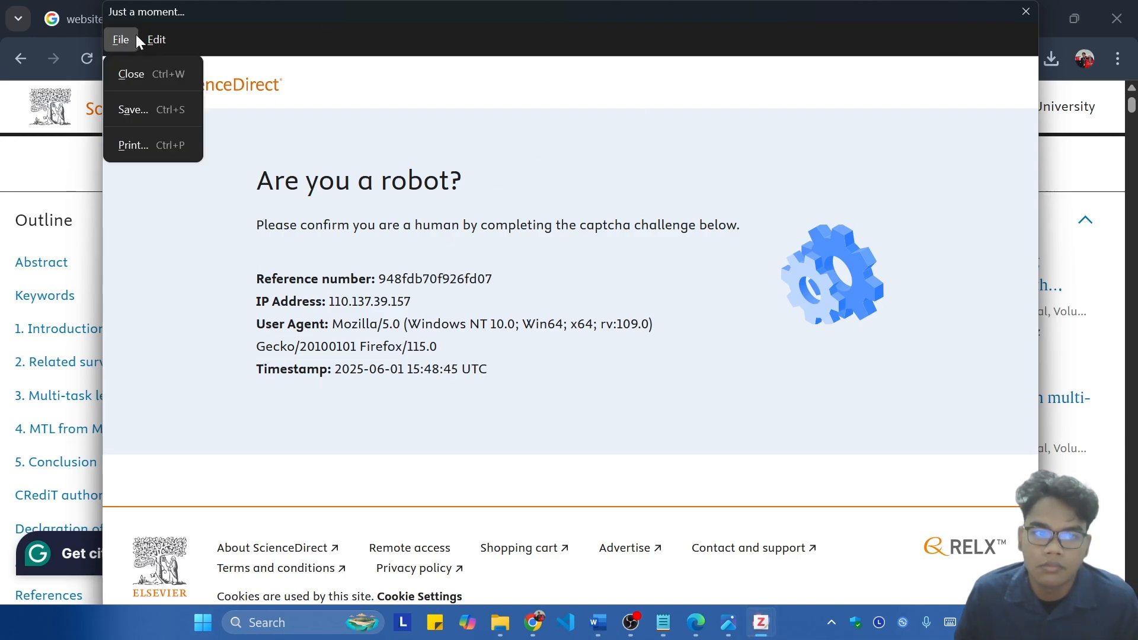
{"action": "left_click", "coordinate": [137, 36]}
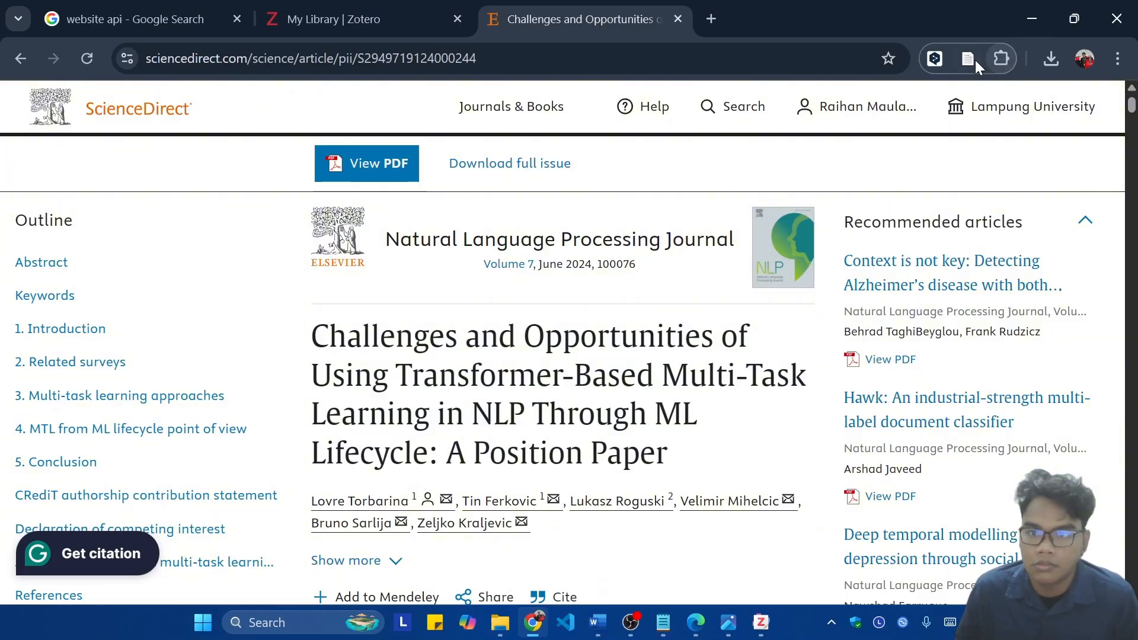
Step: Save the article again with Zotero Connector, then switch to Zotero and close the human verification window
{"action": "left_click", "coordinate": [972, 59]}
{"action": "left_click", "coordinate": [1056, 382]}
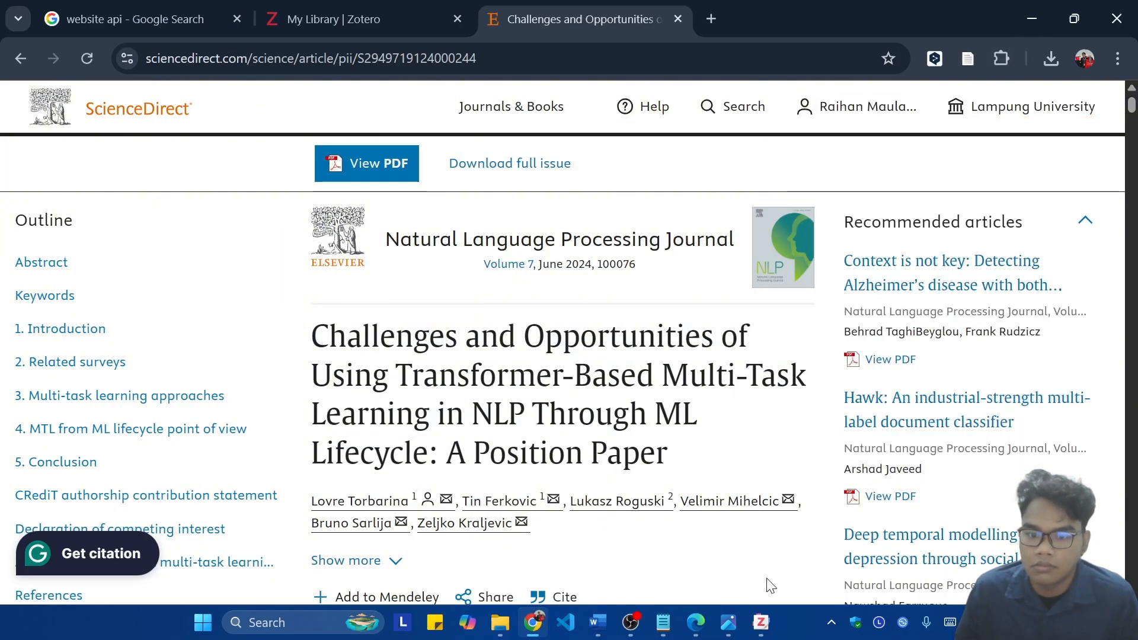
{"action": "left_click", "coordinate": [762, 621]}
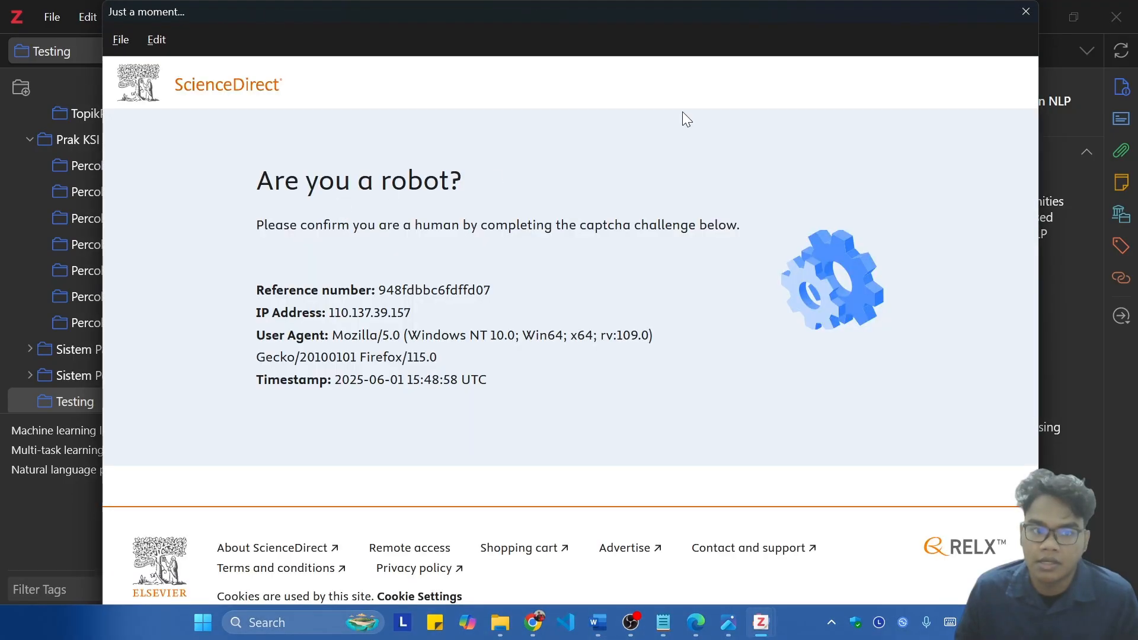
{"action": "left_click", "coordinate": [1013, 14]}
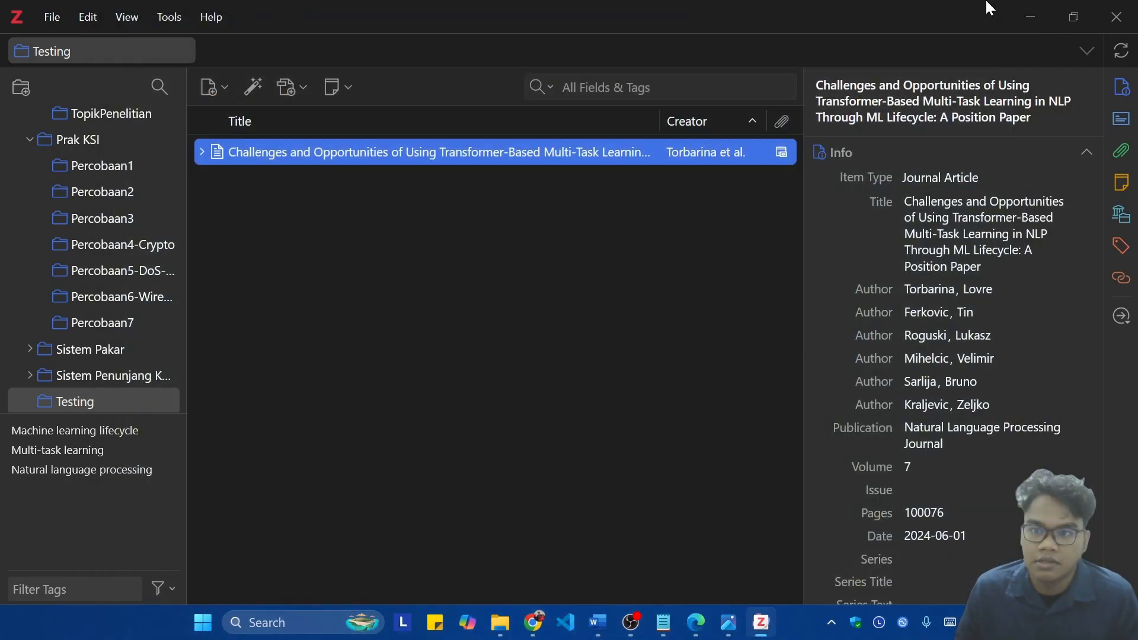
Step: Switch to the thesis document in Word and place the cursor at the end of the section 1.1 paragraph
{"action": "left_click", "coordinate": [598, 622]}
{"action": "scroll", "coordinate": [794, 462], "scroll_direction": "up", "scroll_amount": 3}
{"action": "scroll", "coordinate": [720, 383], "scroll_direction": "down", "scroll_amount": 1}
{"action": "scroll", "coordinate": [720, 383], "scroll_direction": "down", "scroll_amount": 1}
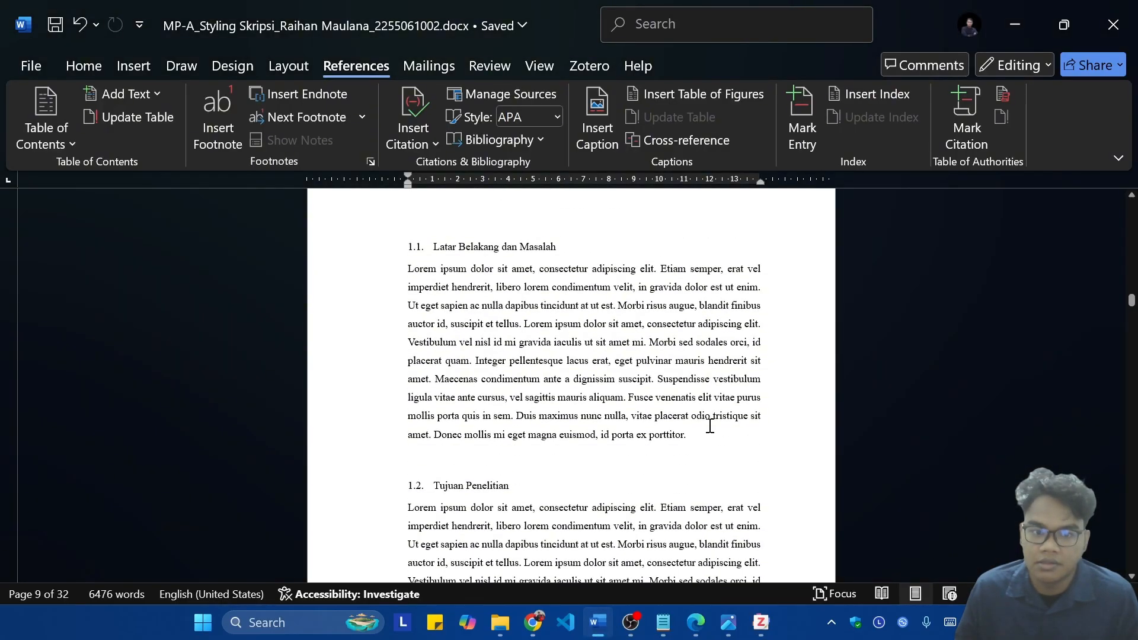
{"action": "left_click", "coordinate": [697, 440]}
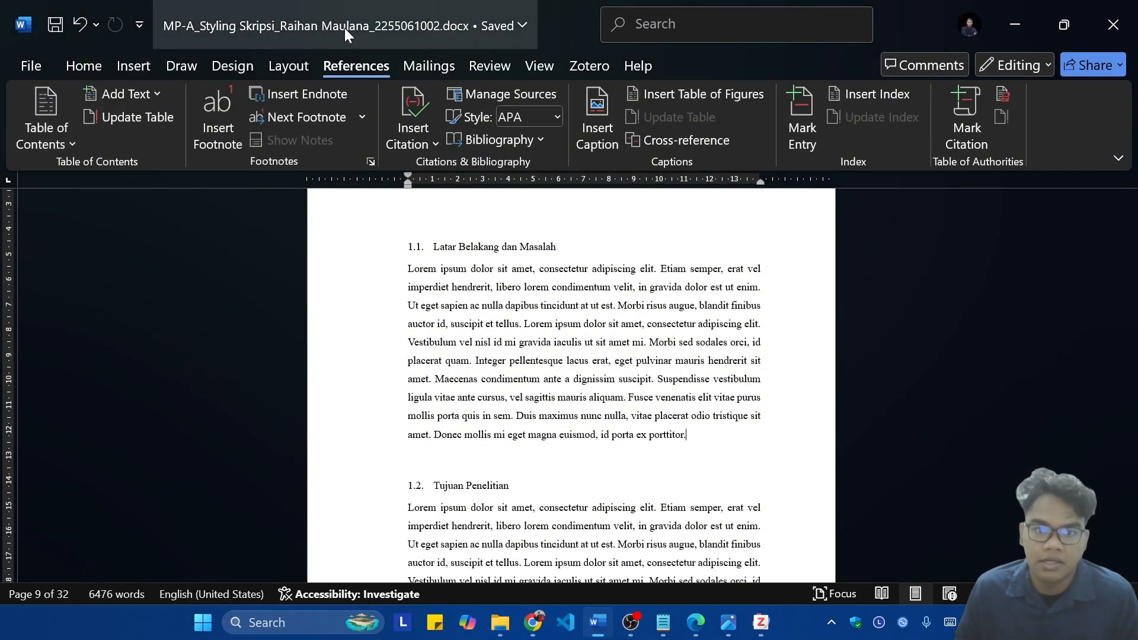
Step: Insert a Zotero citation of the Transformer-Based Multi-Task Learning position paper, with IEEE as the citation style and Bahasa Indonesia as the language
{"action": "left_click", "coordinate": [590, 66]}
{"action": "left_click", "coordinate": [237, 94]}
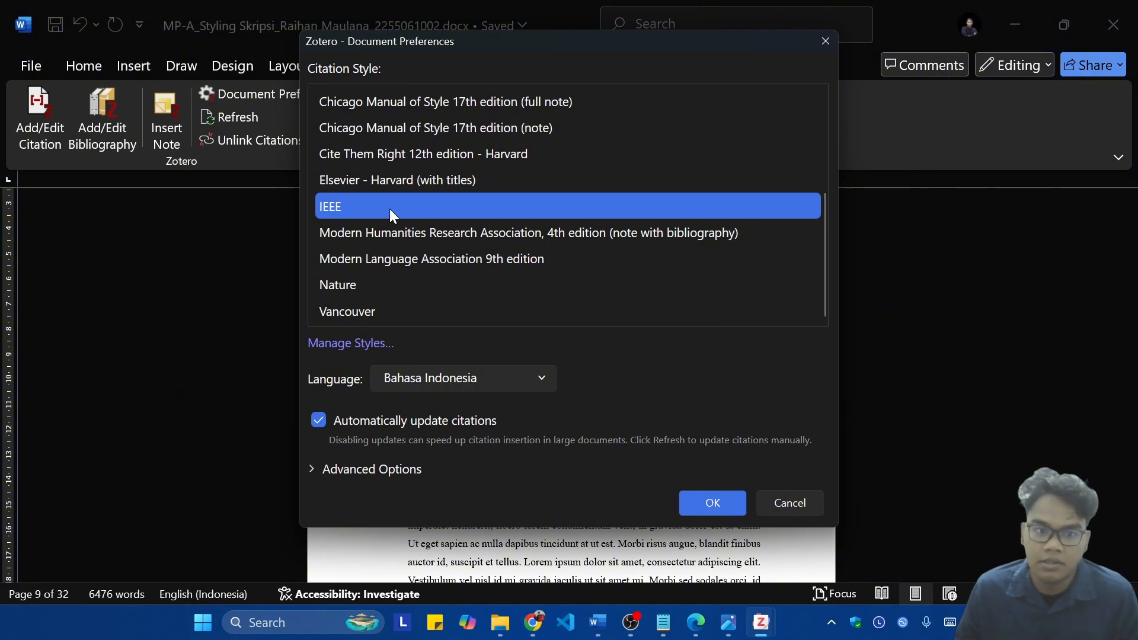
{"action": "scroll", "coordinate": [495, 113], "scroll_direction": "up", "scroll_amount": 2}
{"action": "scroll", "coordinate": [553, 254], "scroll_direction": "down", "scroll_amount": 2}
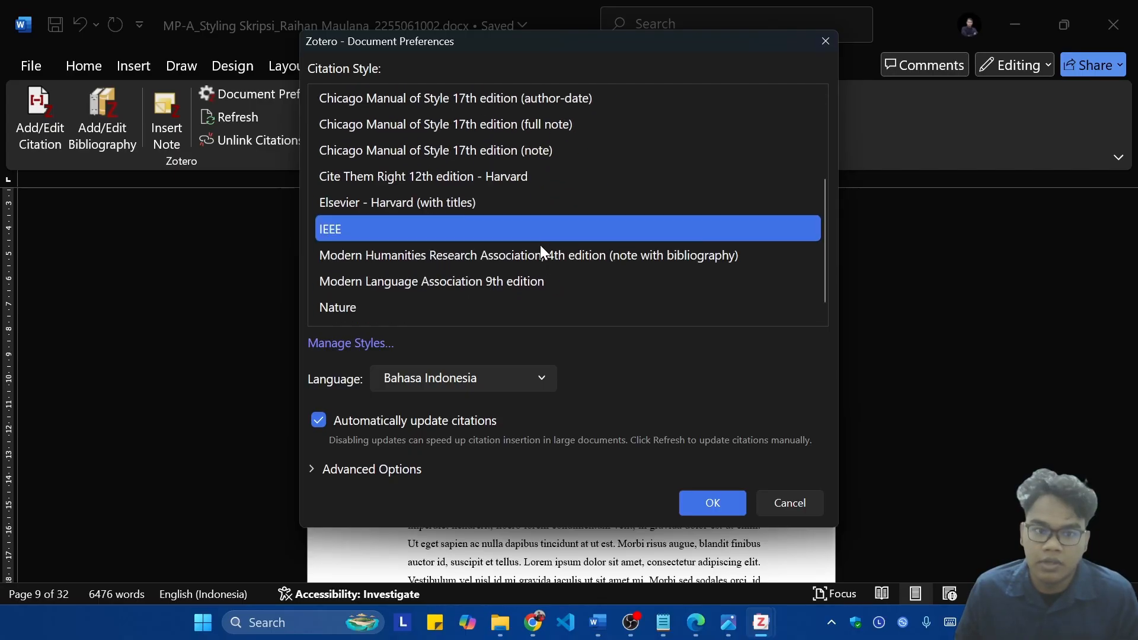
{"action": "scroll", "coordinate": [540, 248], "scroll_direction": "up", "scroll_amount": 2}
{"action": "scroll", "coordinate": [462, 160], "scroll_direction": "down", "scroll_amount": 3}
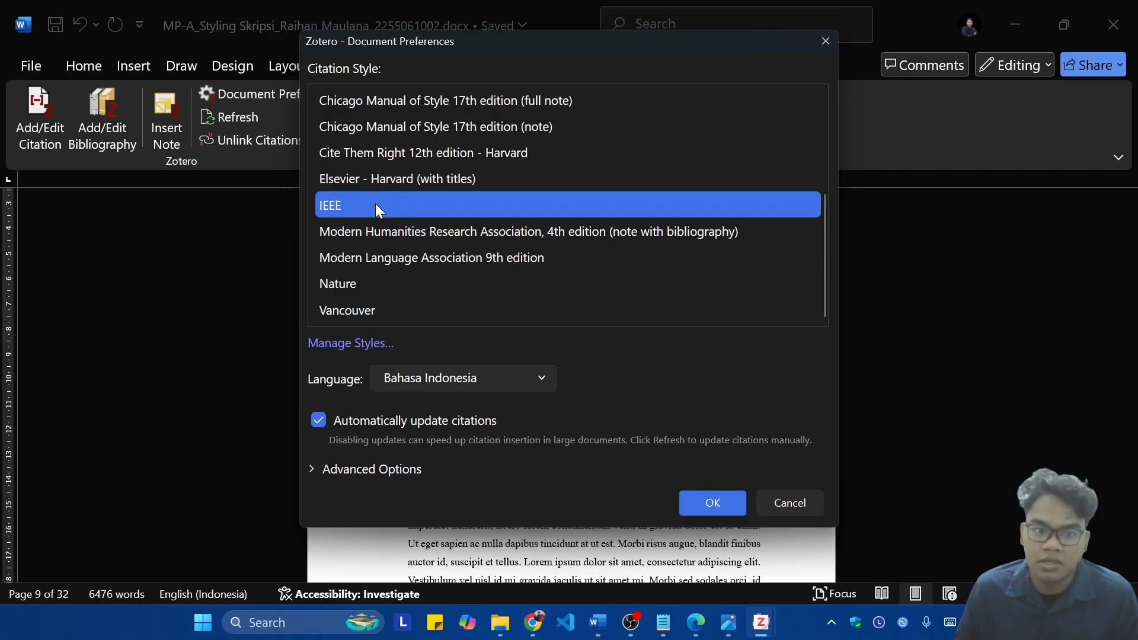
{"action": "left_click", "coordinate": [499, 378]}
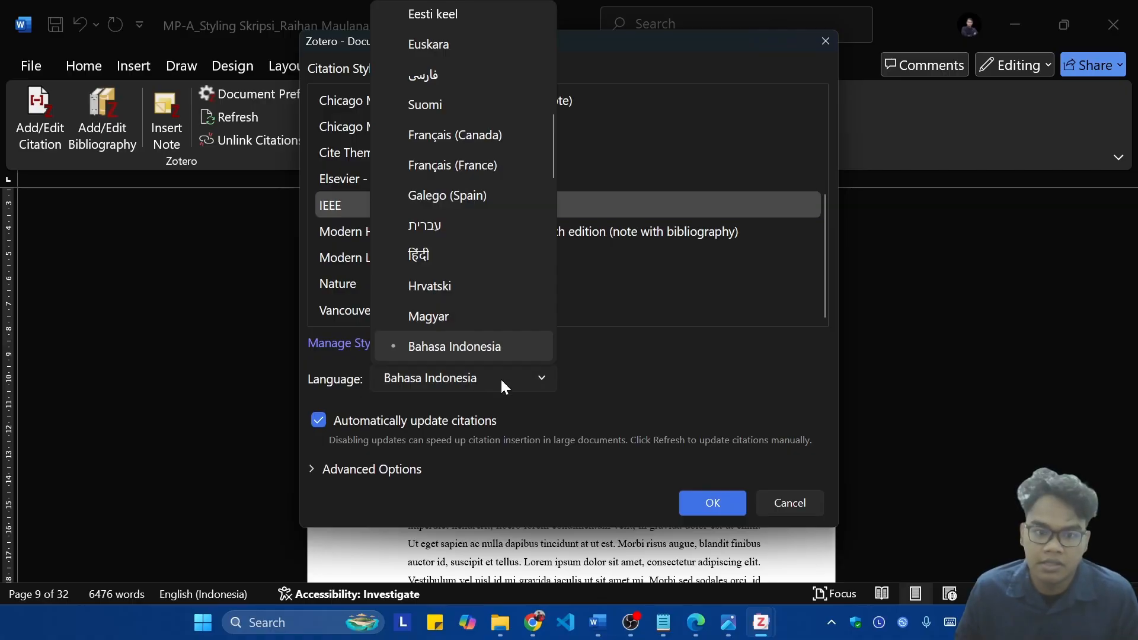
{"action": "left_click", "coordinate": [500, 378]}
{"action": "left_click", "coordinate": [442, 206]}
{"action": "left_click", "coordinate": [681, 503]}
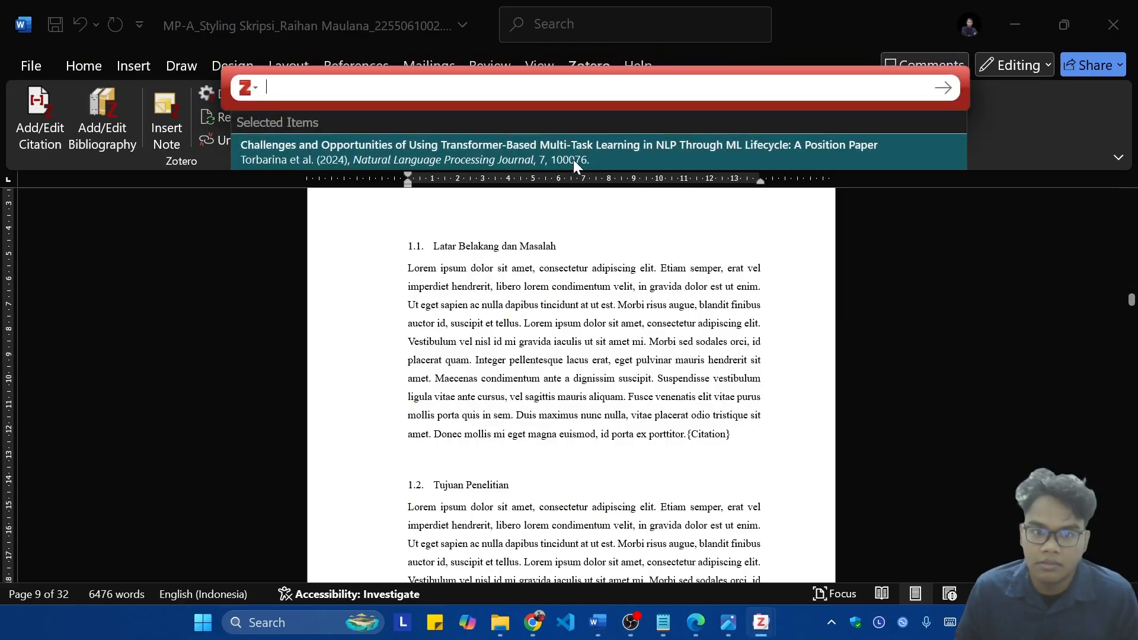
{"action": "left_click", "coordinate": [466, 157]}
{"action": "key", "text": "Return"}
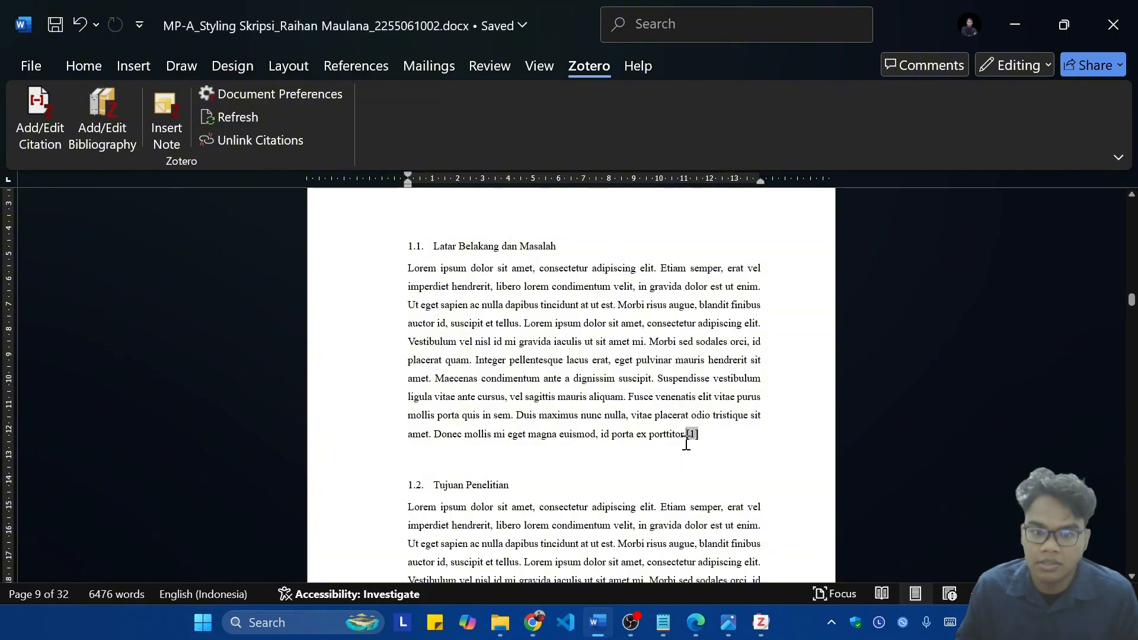
Step: Cite the Artificial intelligence, machine learning and deep learning article from the TopikPenelitian collection at the end of section 1.2, using Zotero's classic view
{"action": "scroll", "coordinate": [713, 470], "scroll_direction": "down", "scroll_amount": 3}
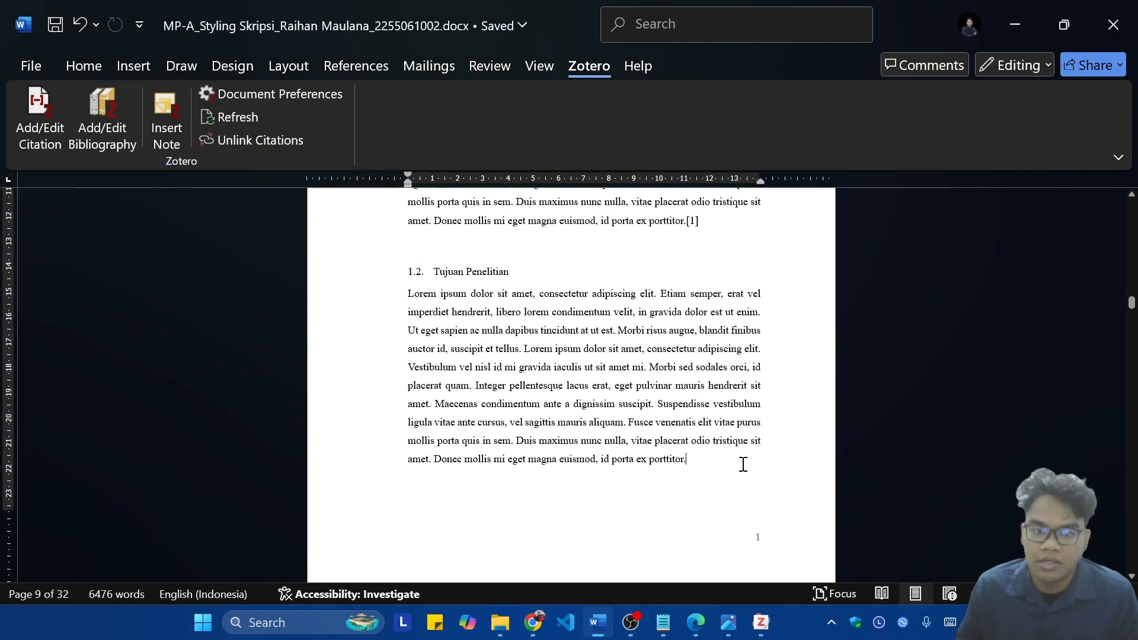
{"action": "left_click", "coordinate": [44, 118]}
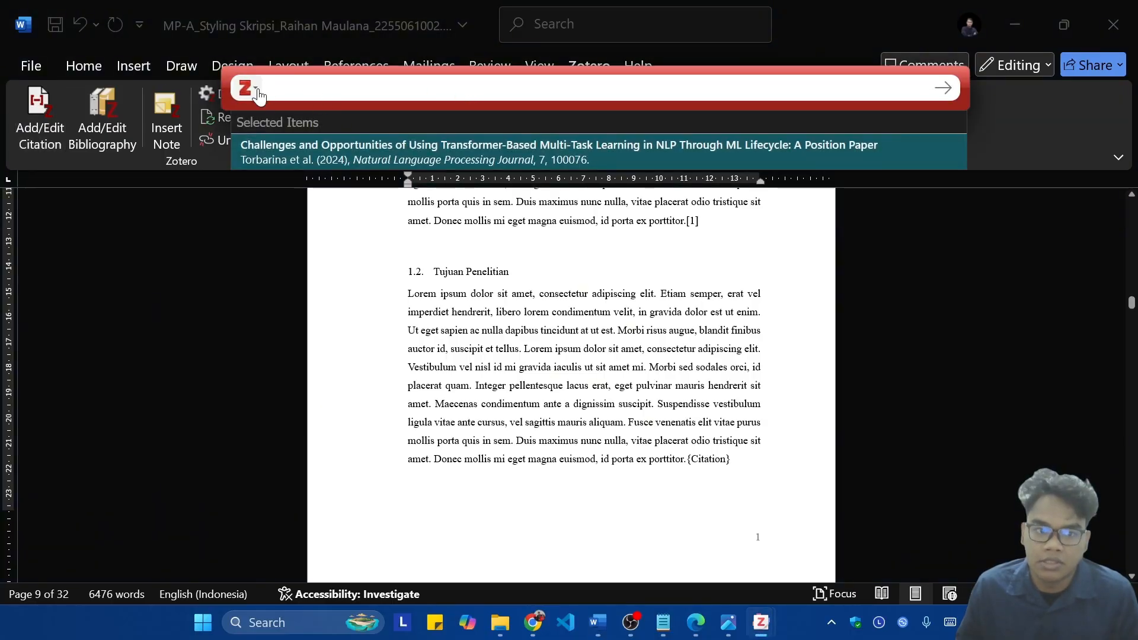
{"action": "left_click", "coordinate": [256, 92]}
{"action": "left_click", "coordinate": [285, 146]}
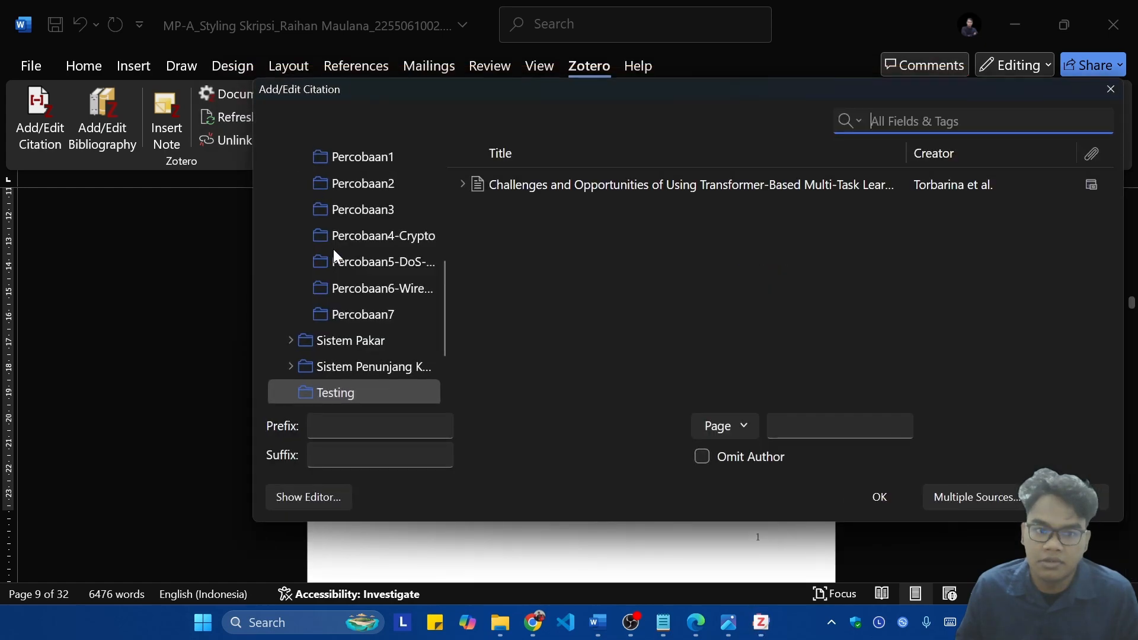
{"action": "scroll", "coordinate": [419, 240], "scroll_direction": "up", "scroll_amount": 4}
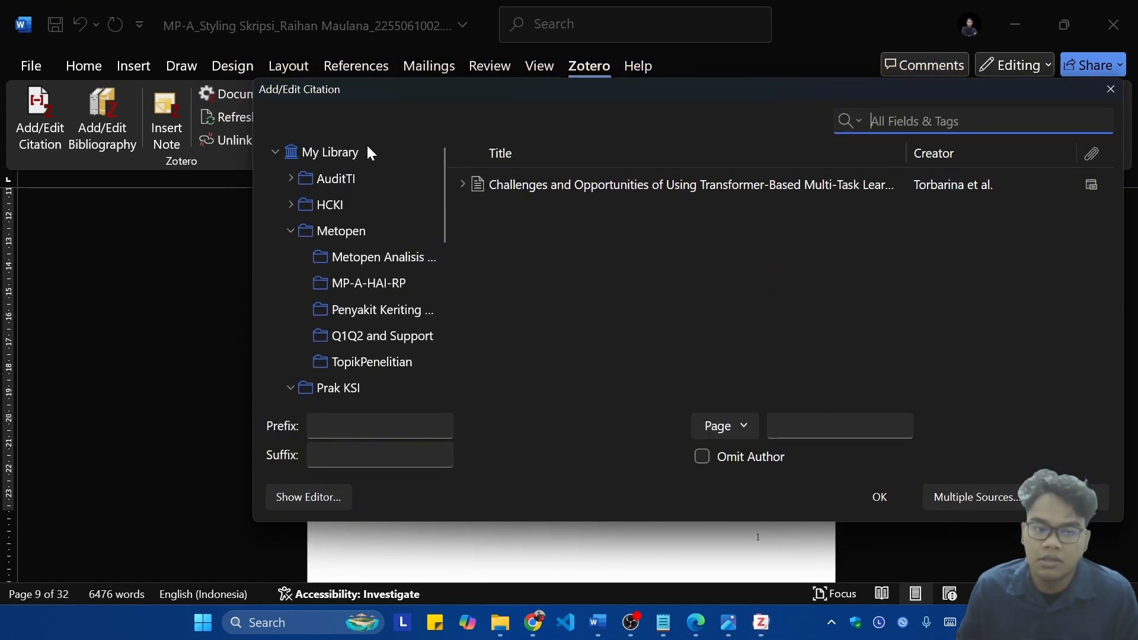
{"action": "left_click", "coordinate": [364, 261]}
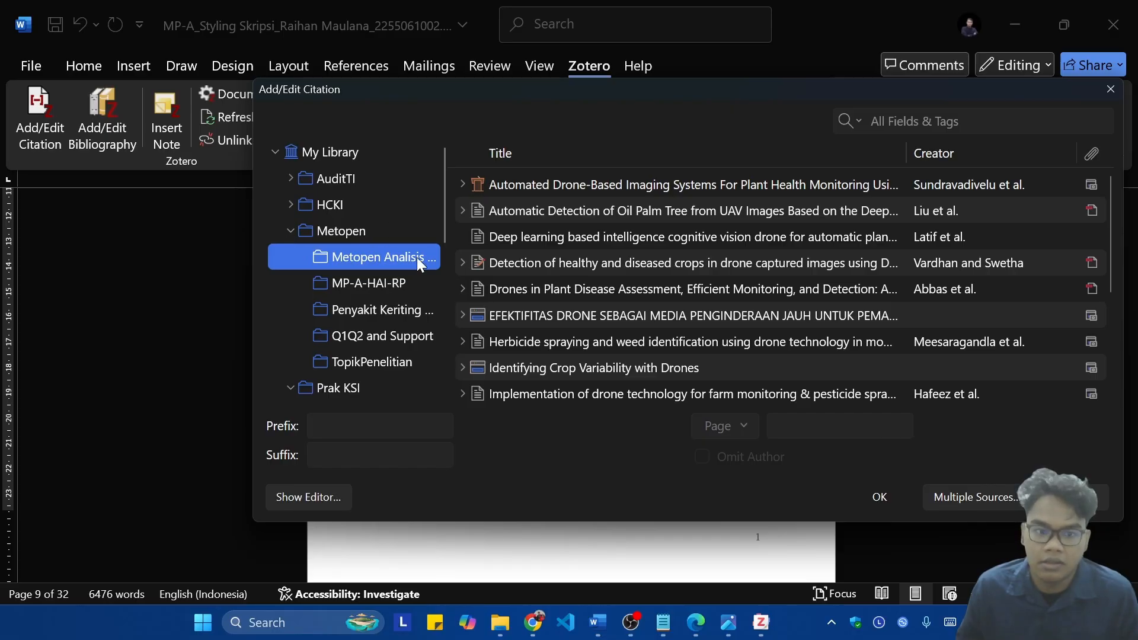
{"action": "left_click", "coordinate": [400, 282]}
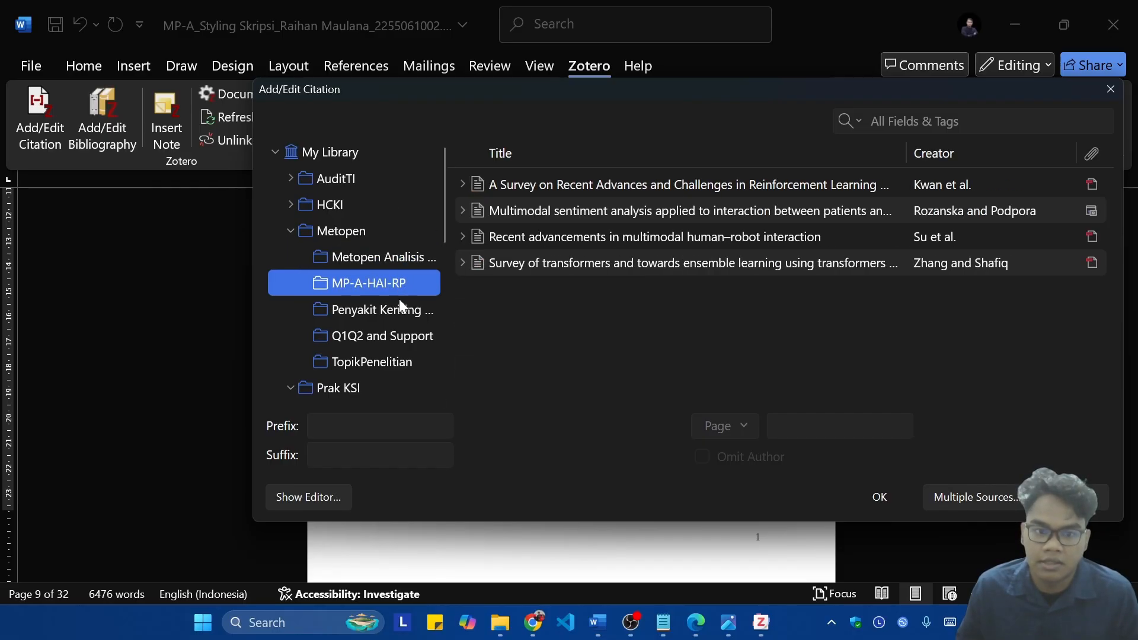
{"action": "left_click", "coordinate": [389, 357]}
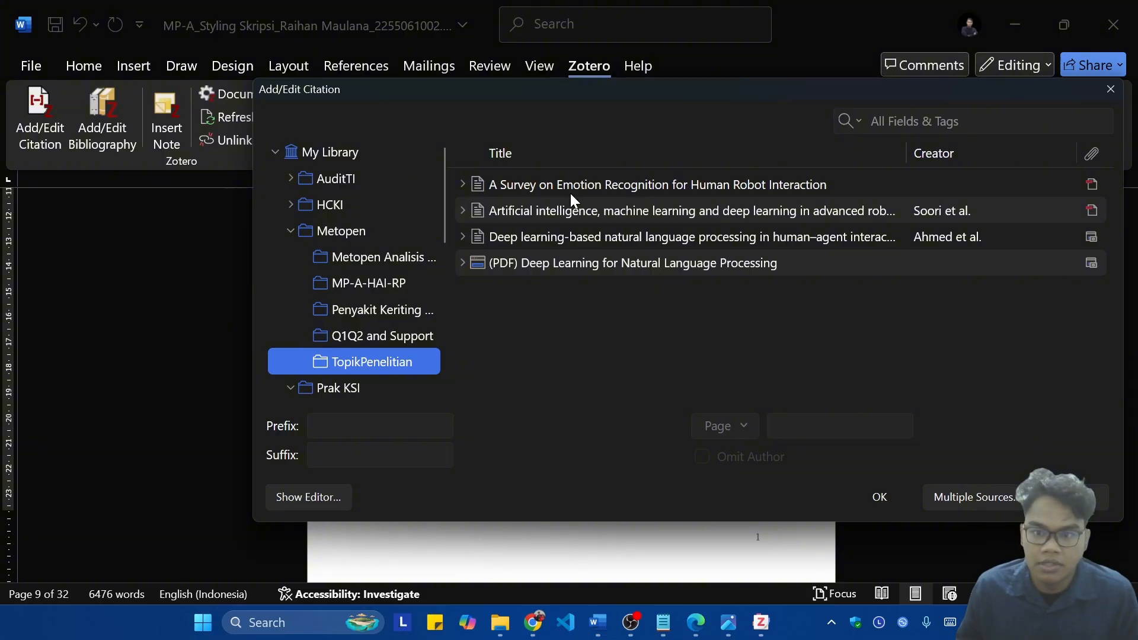
{"action": "left_click", "coordinate": [593, 211]}
{"action": "left_click", "coordinate": [878, 497]}
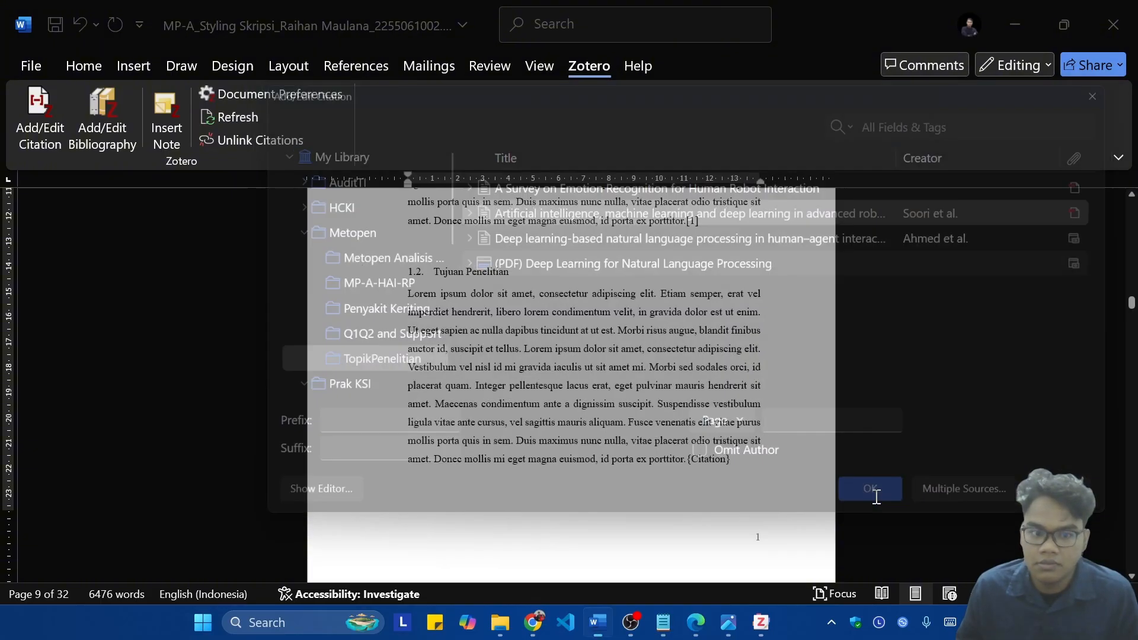
Step: Cite (PDF) Deep Learning for Natural Language Processing from the TopikPenelitian collection at the end of the section 1.3 paragraph
{"action": "scroll", "coordinate": [722, 449], "scroll_direction": "down", "scroll_amount": 4}
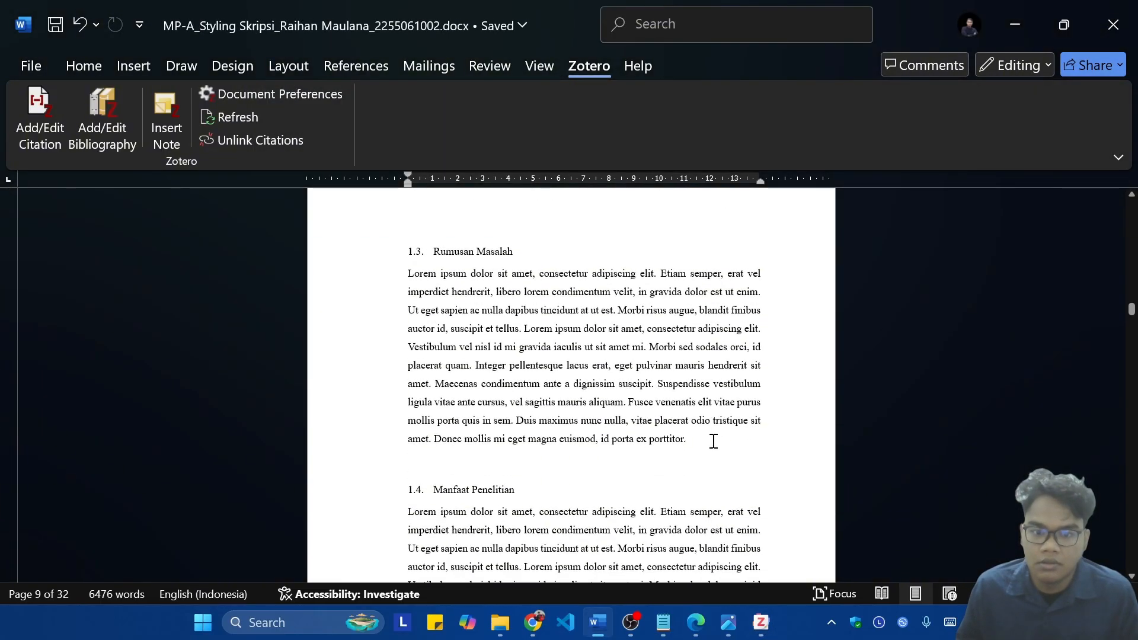
{"action": "left_click", "coordinate": [713, 441]}
{"action": "left_click", "coordinate": [52, 123]}
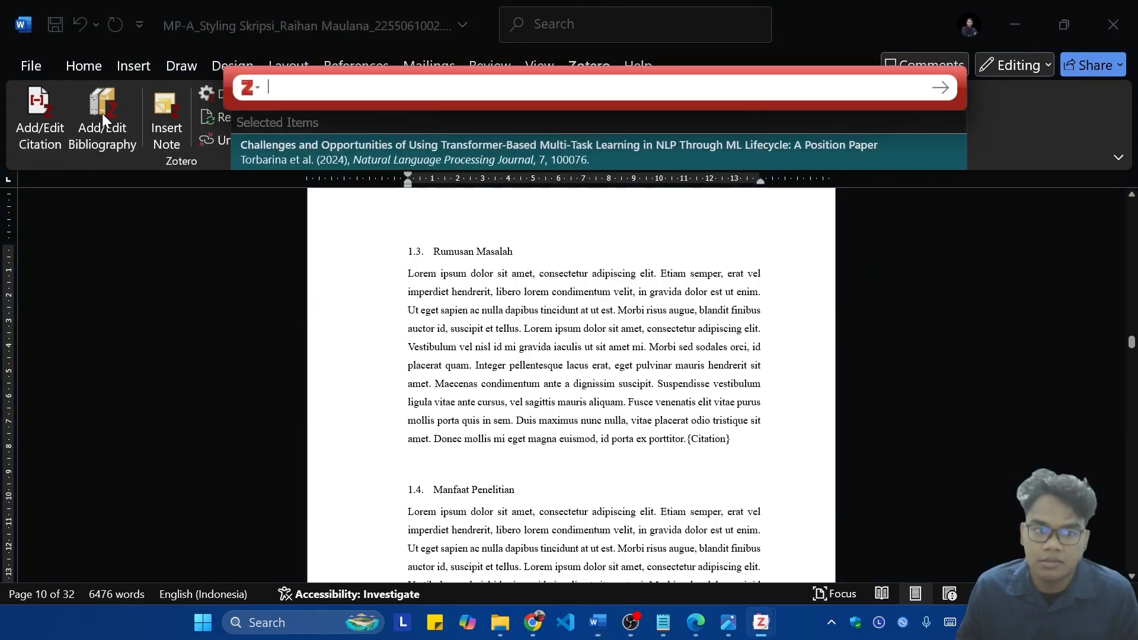
{"action": "left_click", "coordinate": [249, 88]}
{"action": "left_click", "coordinate": [296, 143]}
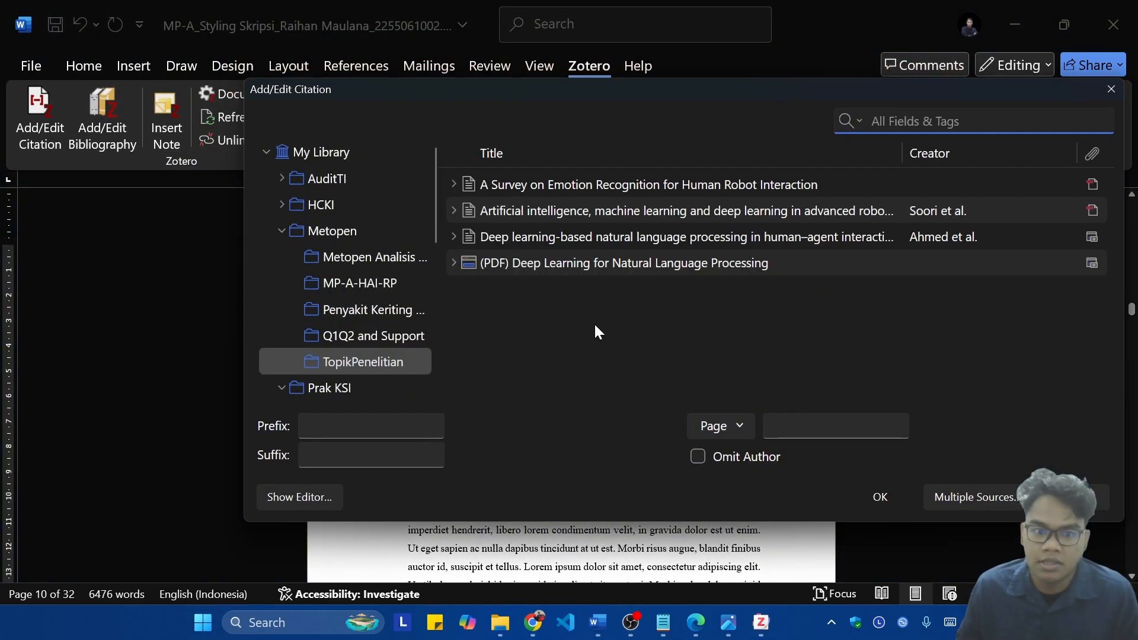
{"action": "left_click", "coordinate": [611, 266]}
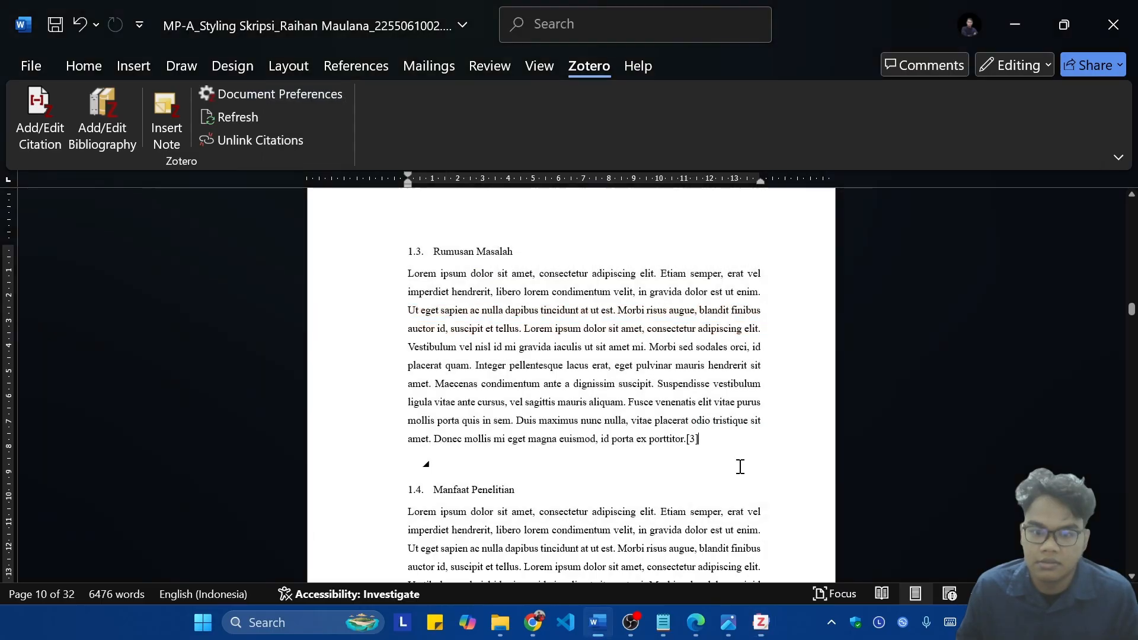
Step: Cite A survey on near-human conversational agents from the Q1Q2 and Support collection at the end of the section 1.4 paragraph
{"action": "scroll", "coordinate": [687, 426], "scroll_direction": "down", "scroll_amount": 3}
{"action": "left_click", "coordinate": [721, 471]}
{"action": "left_click", "coordinate": [52, 113]}
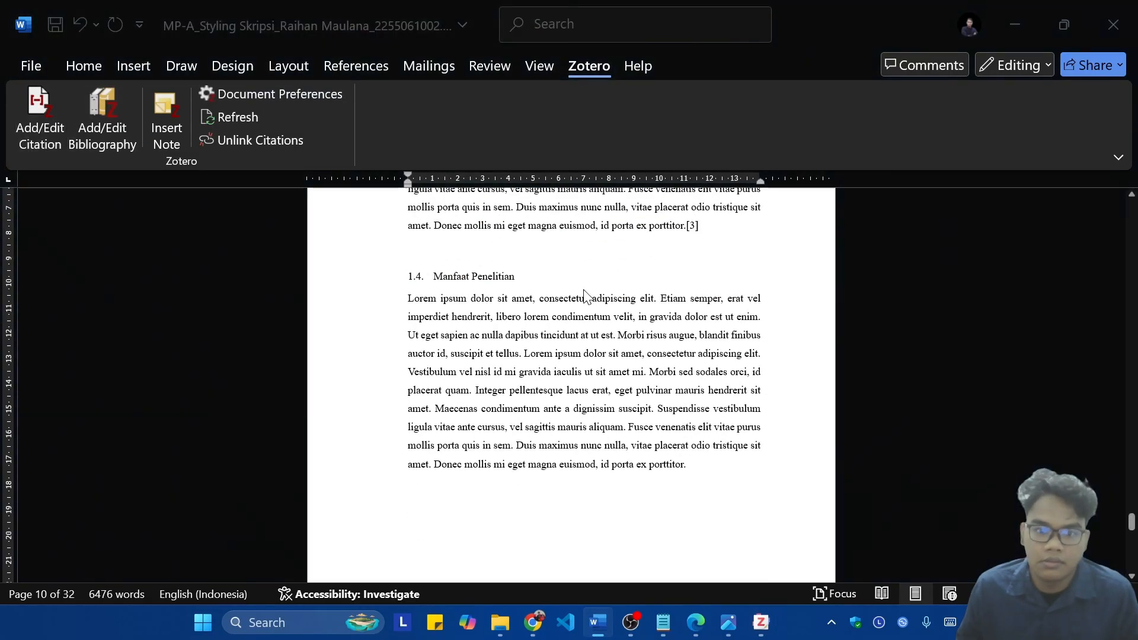
{"action": "left_click", "coordinate": [246, 88]}
{"action": "left_click", "coordinate": [290, 146]}
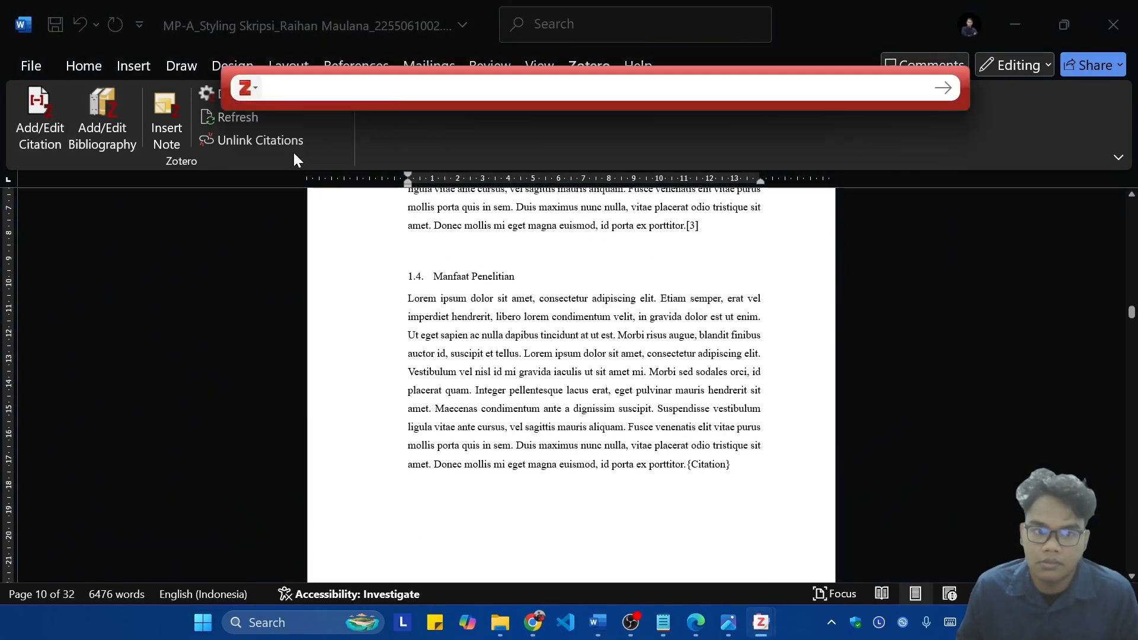
{"action": "left_click", "coordinate": [382, 335]}
{"action": "left_click", "coordinate": [628, 191]}
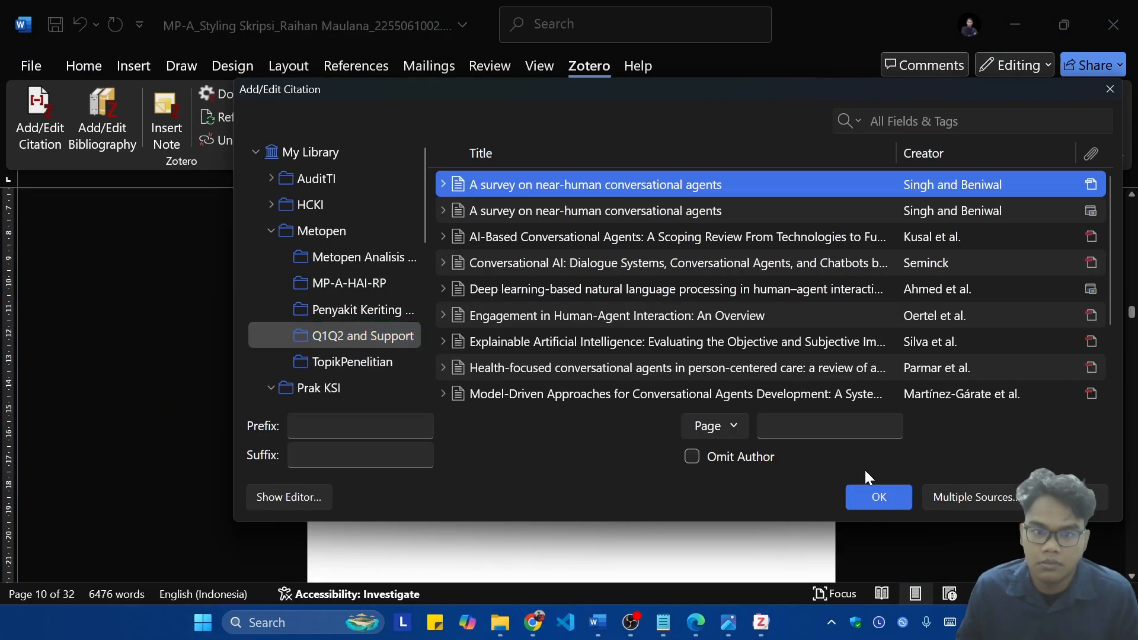
{"action": "left_click", "coordinate": [876, 492]}
Step: Cite the On the Design of and Interaction with Conversational Agents article from Q1Q2 and Support at the end of section 2.1
{"action": "scroll", "coordinate": [472, 362], "scroll_direction": "down", "scroll_amount": 10}
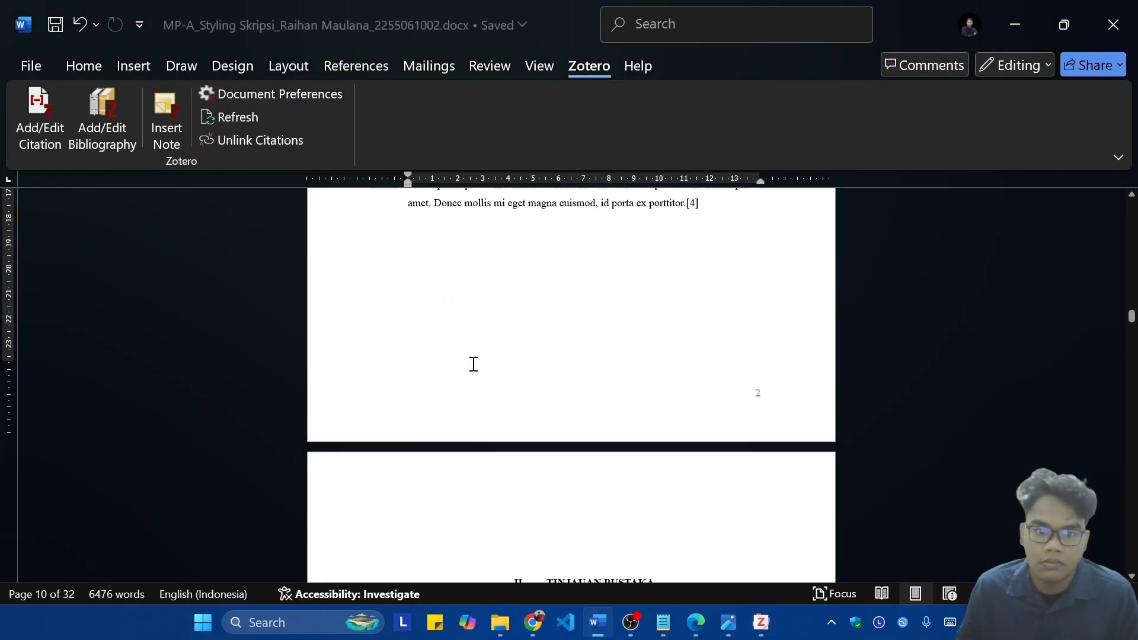
{"action": "left_click", "coordinate": [698, 409]}
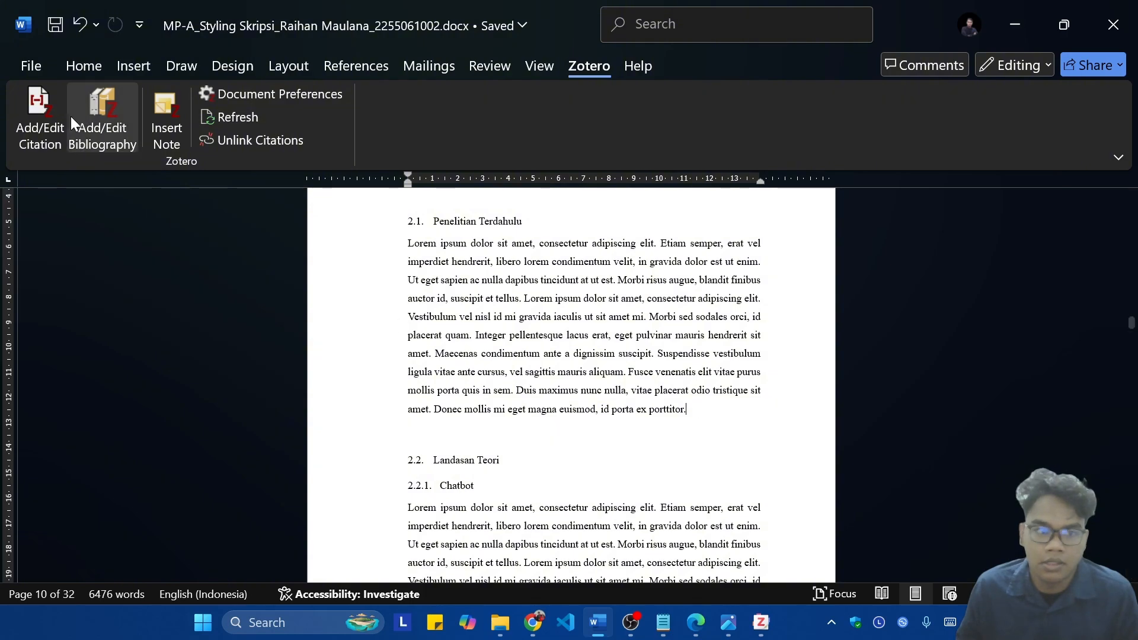
{"action": "left_click", "coordinate": [59, 115]}
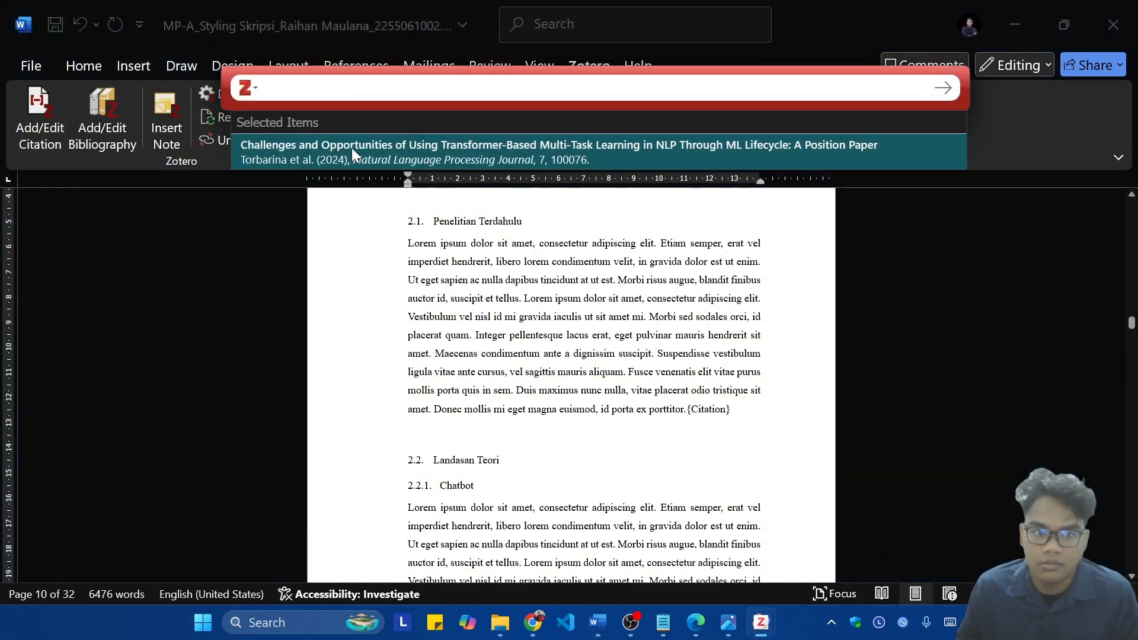
{"action": "left_click", "coordinate": [247, 88]}
{"action": "left_click", "coordinate": [302, 145]}
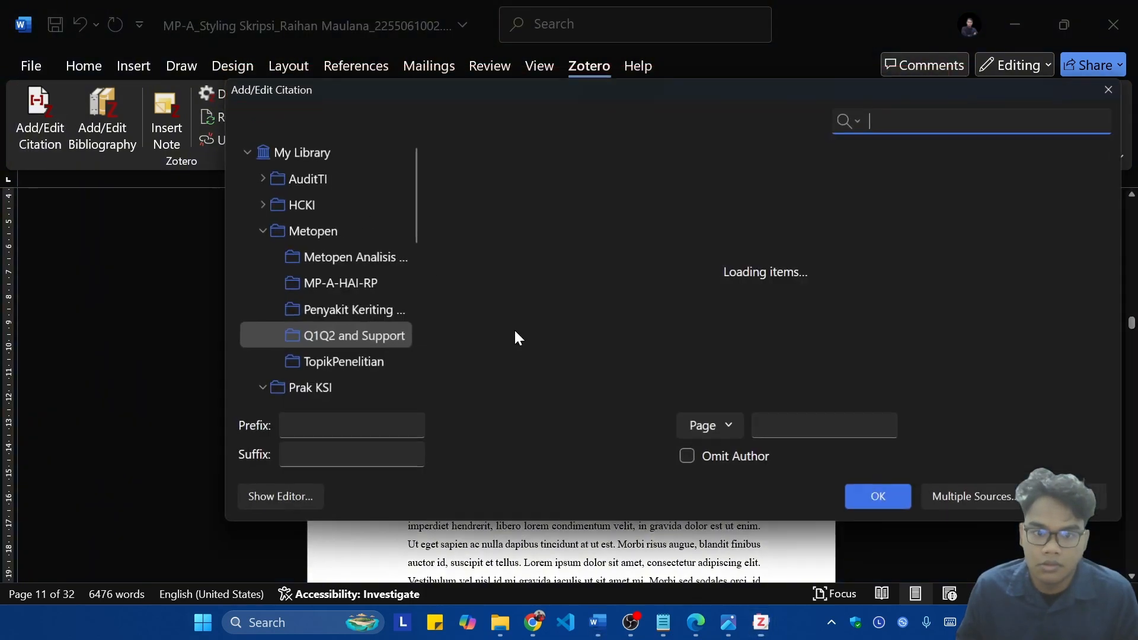
{"action": "scroll", "coordinate": [557, 364], "scroll_direction": "down", "scroll_amount": 2}
{"action": "left_click", "coordinate": [591, 337]}
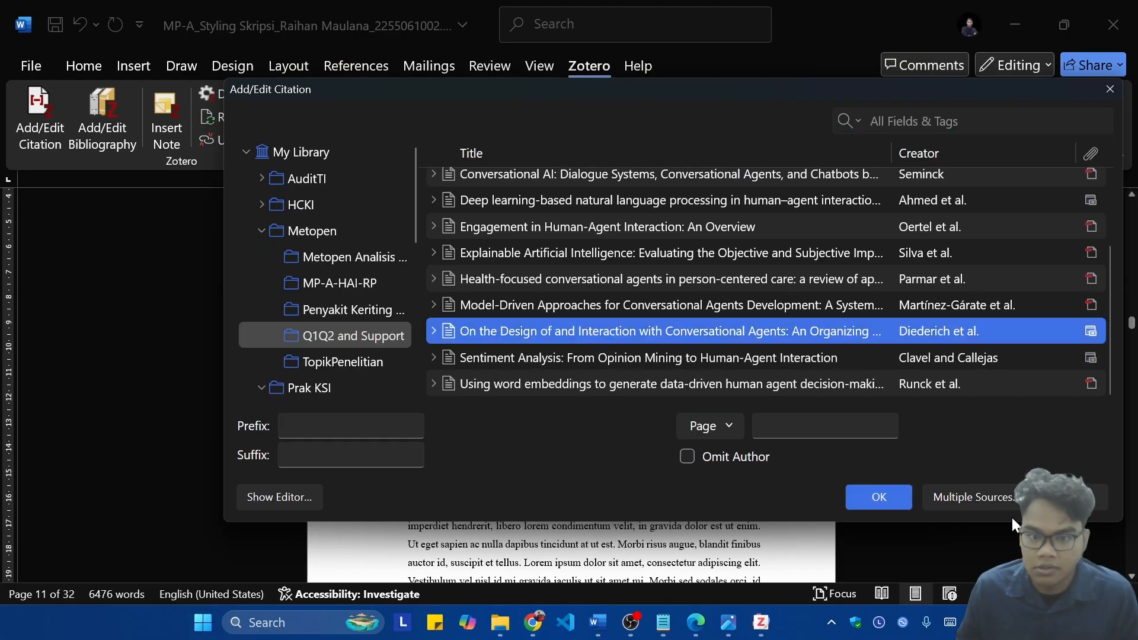
{"action": "left_click", "coordinate": [883, 491]}
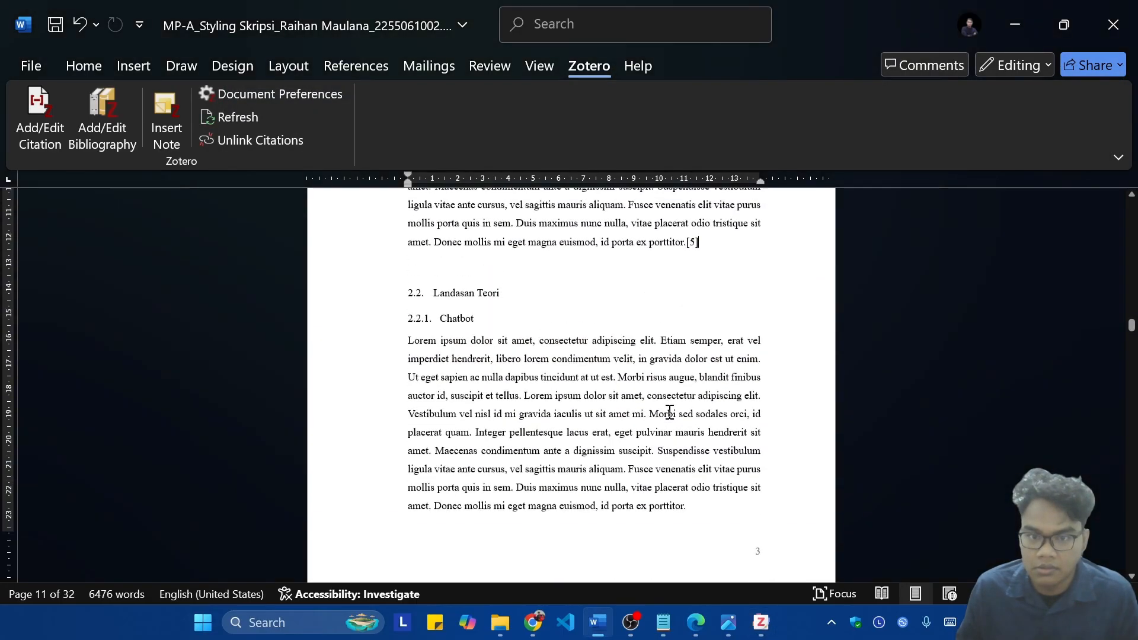
Step: Cite 82876-ID-uji-ketahanan-terhadap-tomato-yellow-lea.pdf from the Penyakit Keriting collection at the end of the first paragraph under 2.2.1 Chatbot
{"action": "left_click", "coordinate": [33, 118]}
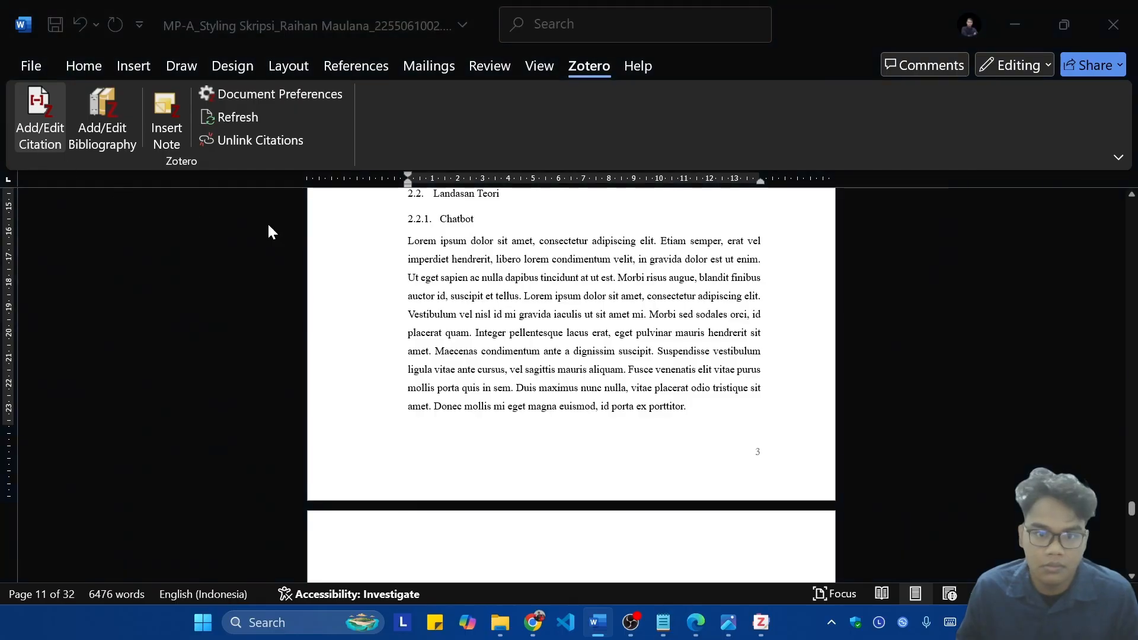
{"action": "left_click", "coordinate": [247, 89]}
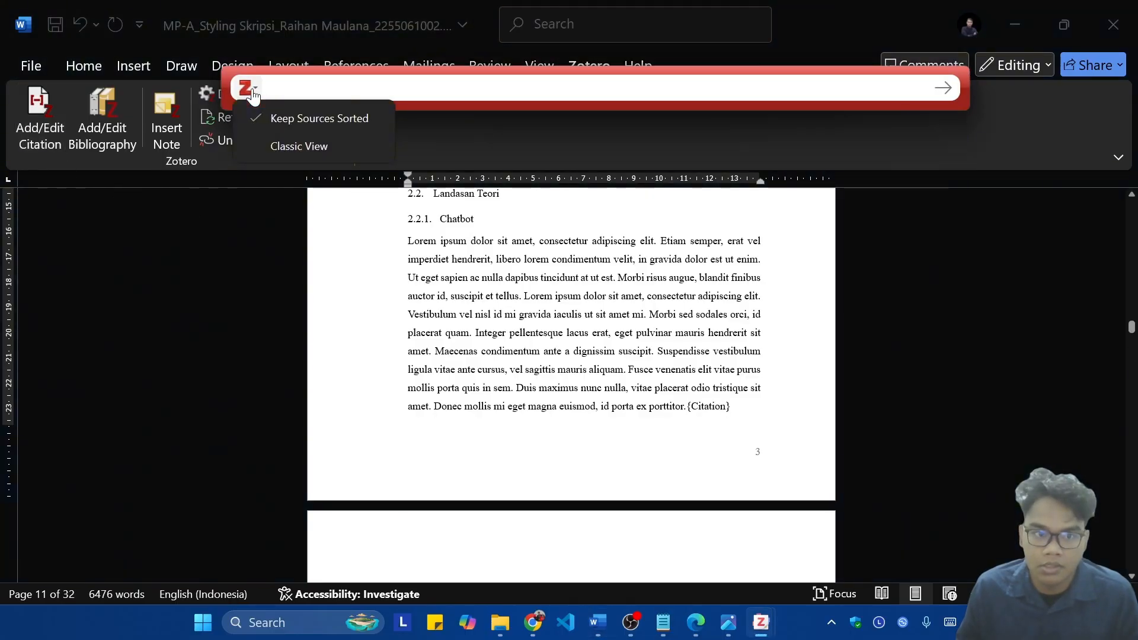
{"action": "left_click", "coordinate": [304, 145]}
{"action": "left_click", "coordinate": [354, 265]}
{"action": "left_click", "coordinate": [354, 278]}
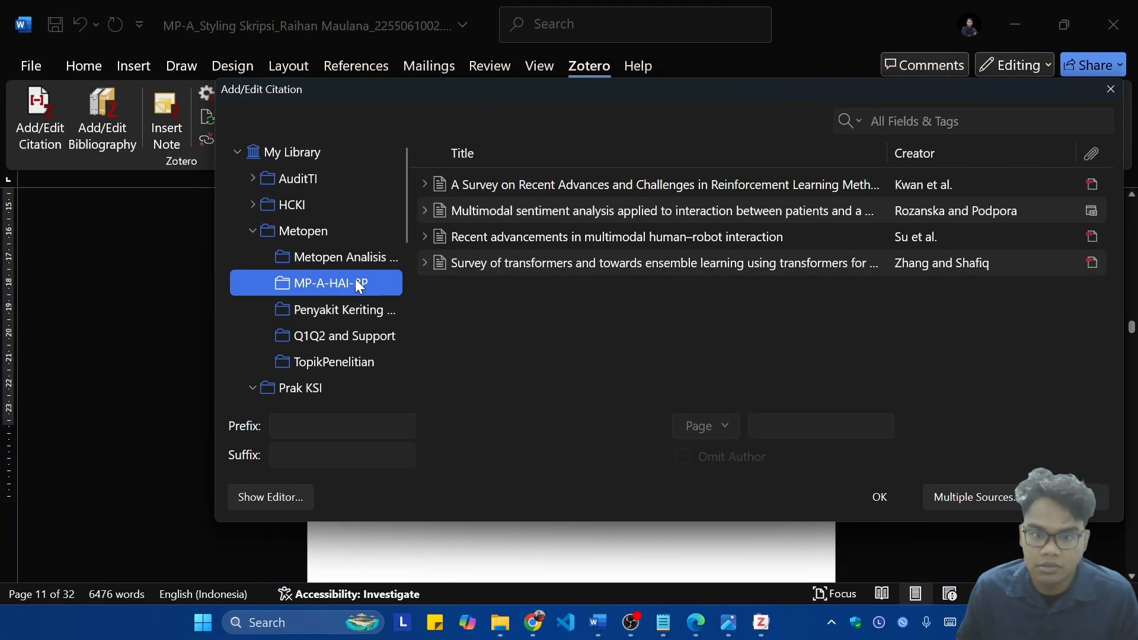
{"action": "left_click", "coordinate": [521, 191]}
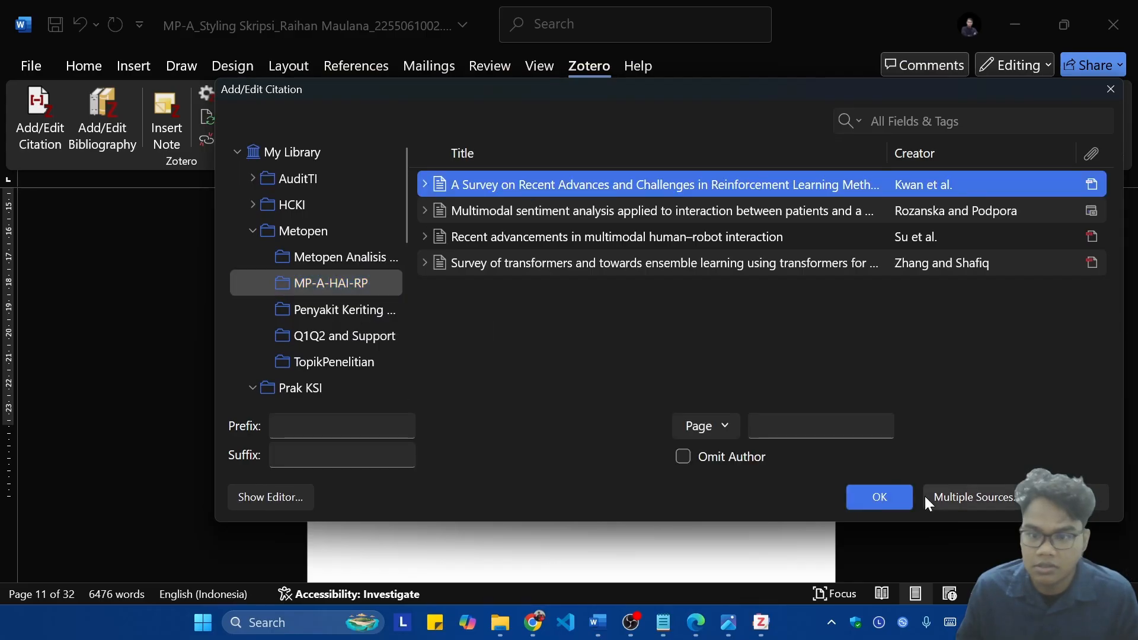
{"action": "left_click", "coordinate": [329, 314]}
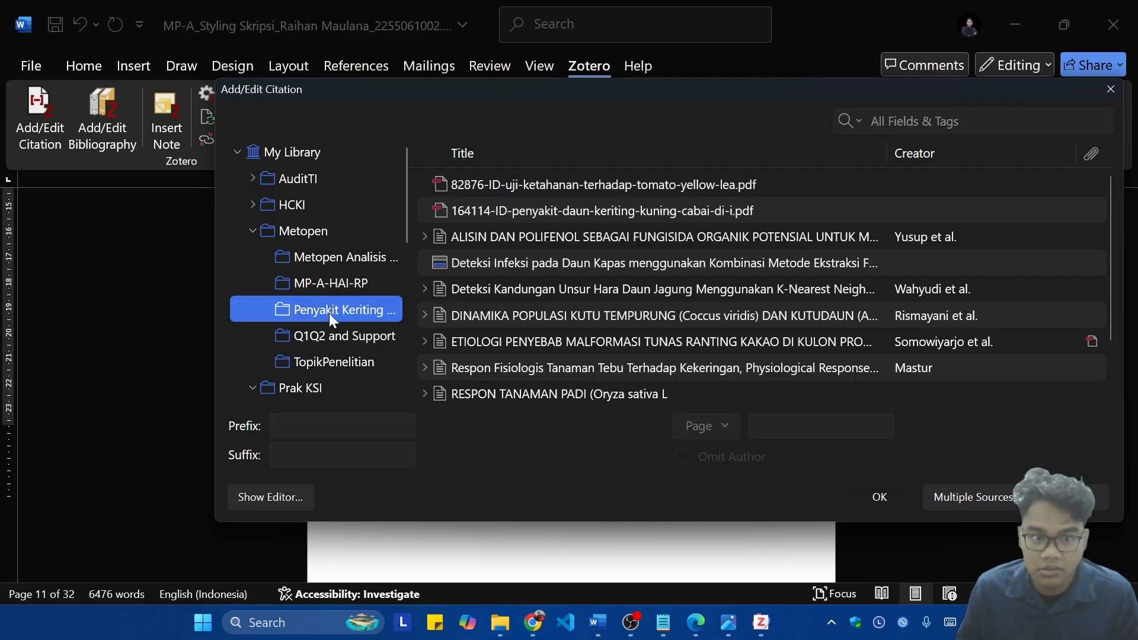
{"action": "left_click", "coordinate": [564, 184]}
{"action": "left_click", "coordinate": [851, 504]}
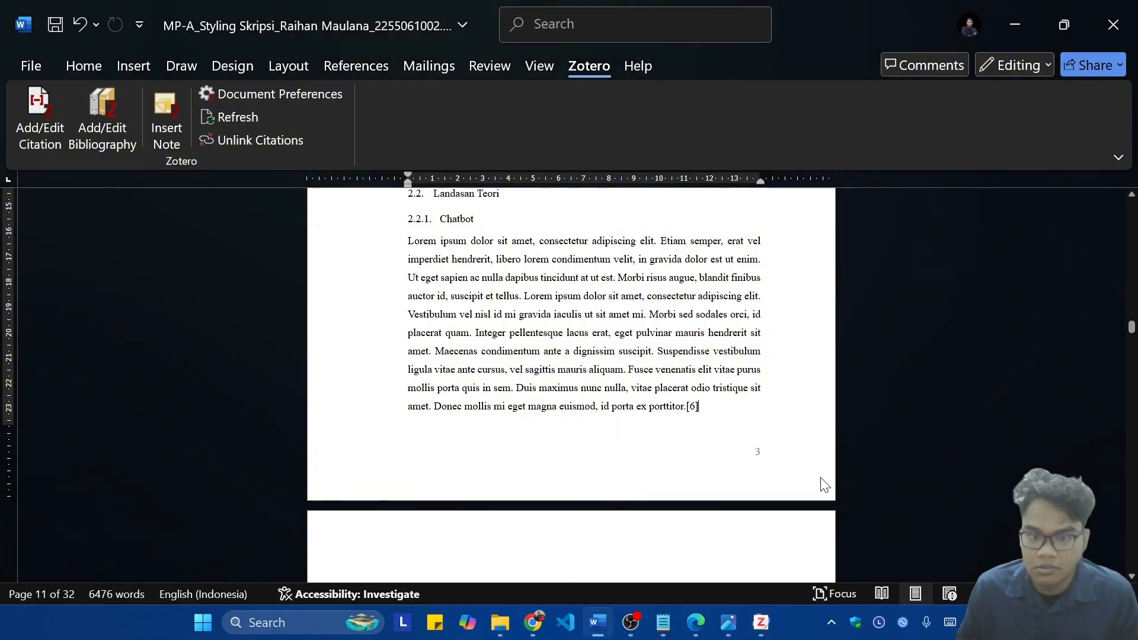
Step: Cite the Survey of transformers and towards ensemble learning article from MP-A-HAI-RP at the end of the paragraph below the Gambar 1 Chatbot caption
{"action": "scroll", "coordinate": [766, 411], "scroll_direction": "down", "scroll_amount": 10}
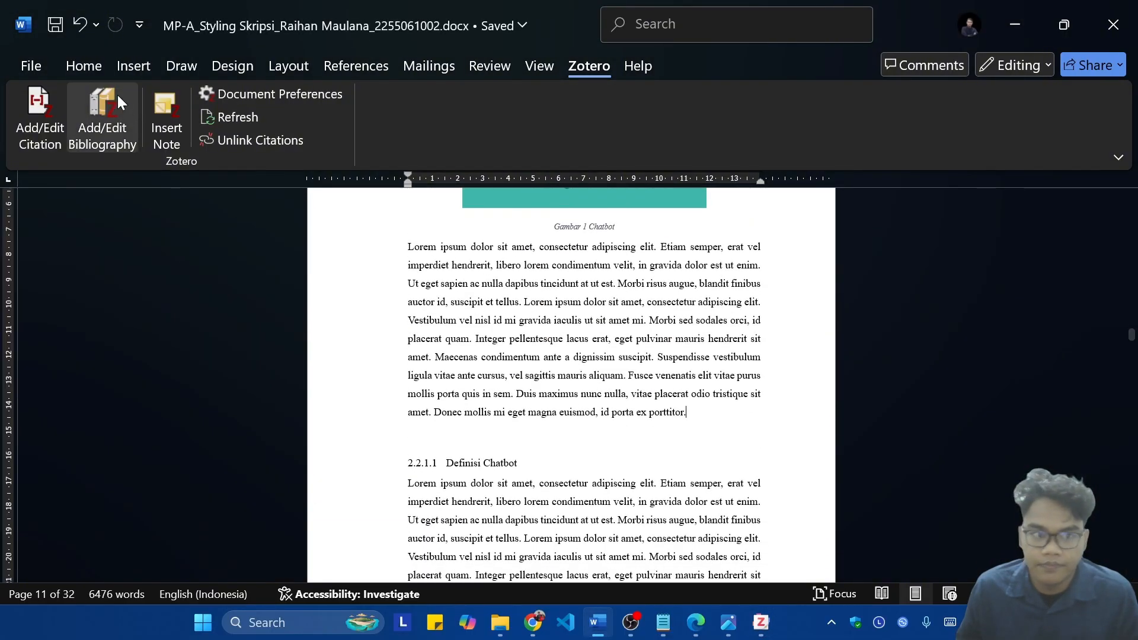
{"action": "left_click", "coordinate": [40, 122]}
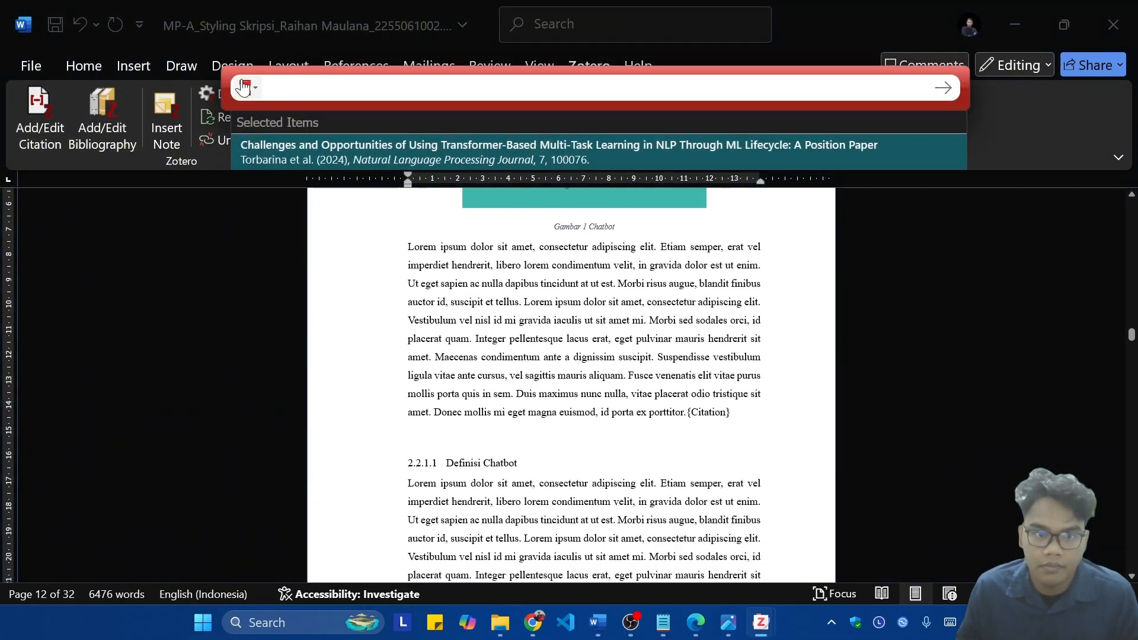
{"action": "left_click", "coordinate": [243, 87]}
{"action": "left_click", "coordinate": [298, 145]}
{"action": "left_click", "coordinate": [318, 284]}
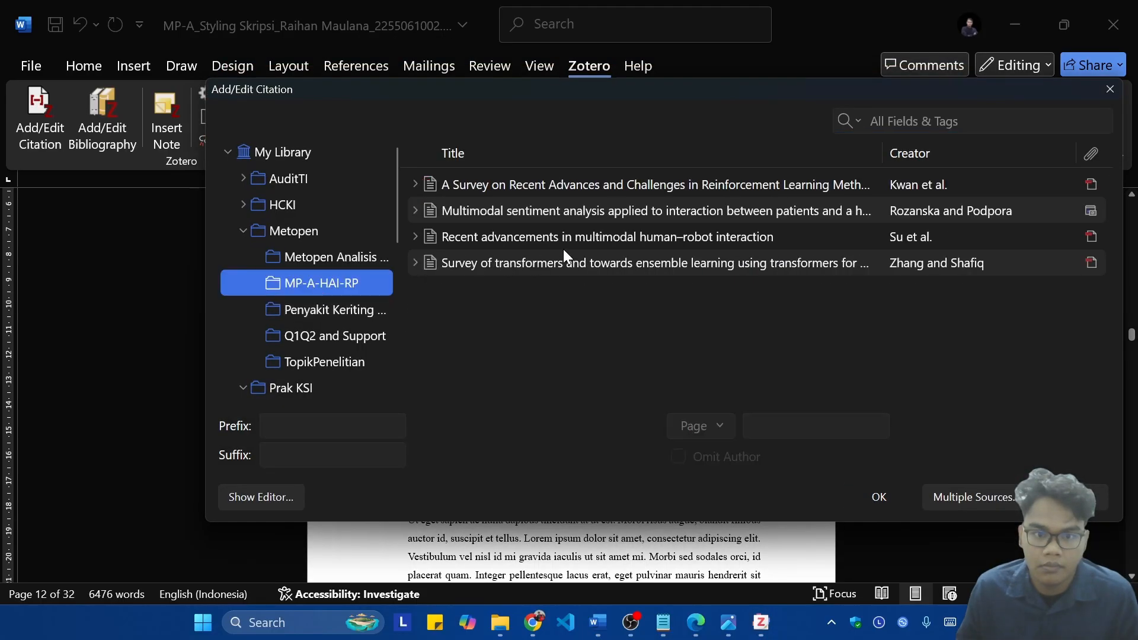
{"action": "left_click", "coordinate": [549, 269]}
{"action": "left_click", "coordinate": [878, 497]}
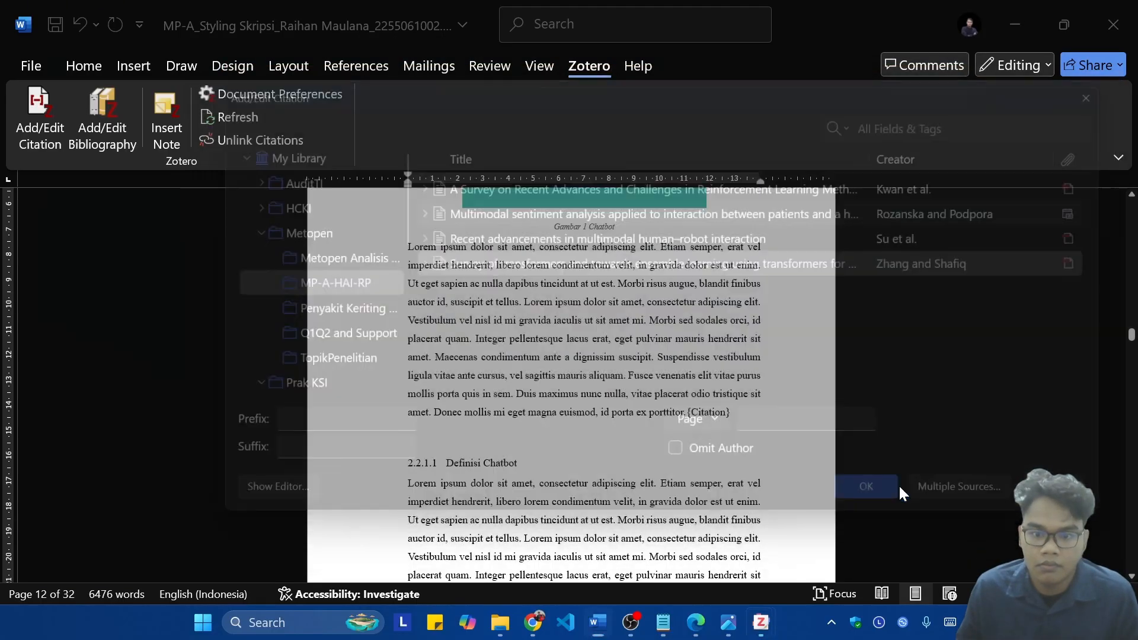
Step: Cite the Artificial intelligence, machine learning and deep learning article from the TopikPenelitian collection at the end of section 2.2.1.1 Definisi Chatbot
{"action": "scroll", "coordinate": [712, 361], "scroll_direction": "down", "scroll_amount": 4}
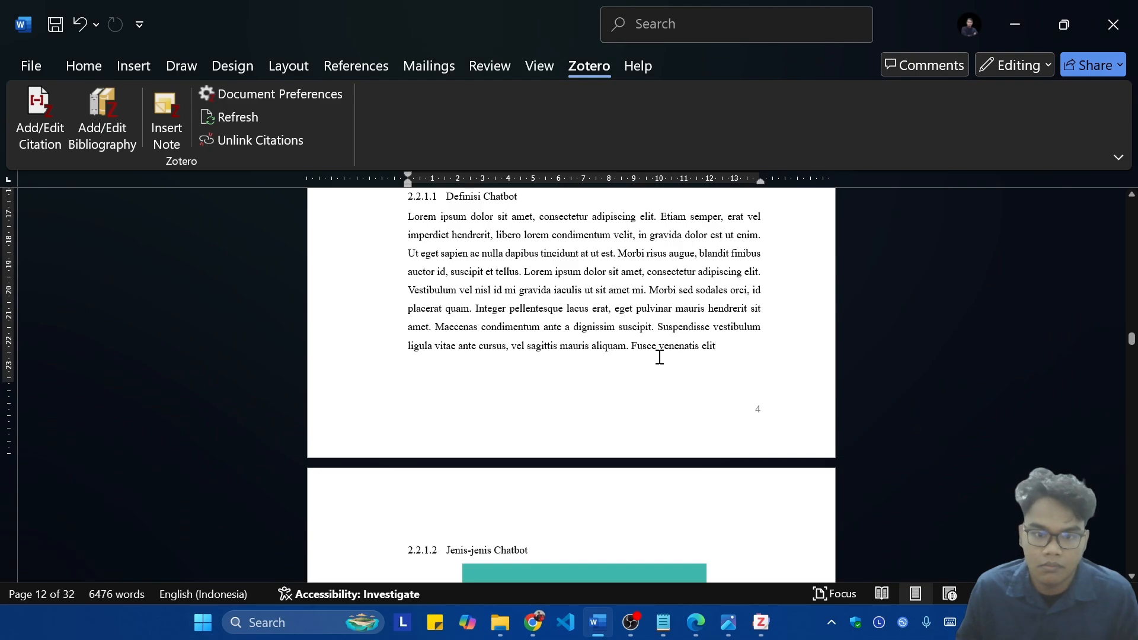
{"action": "left_click", "coordinate": [37, 117]}
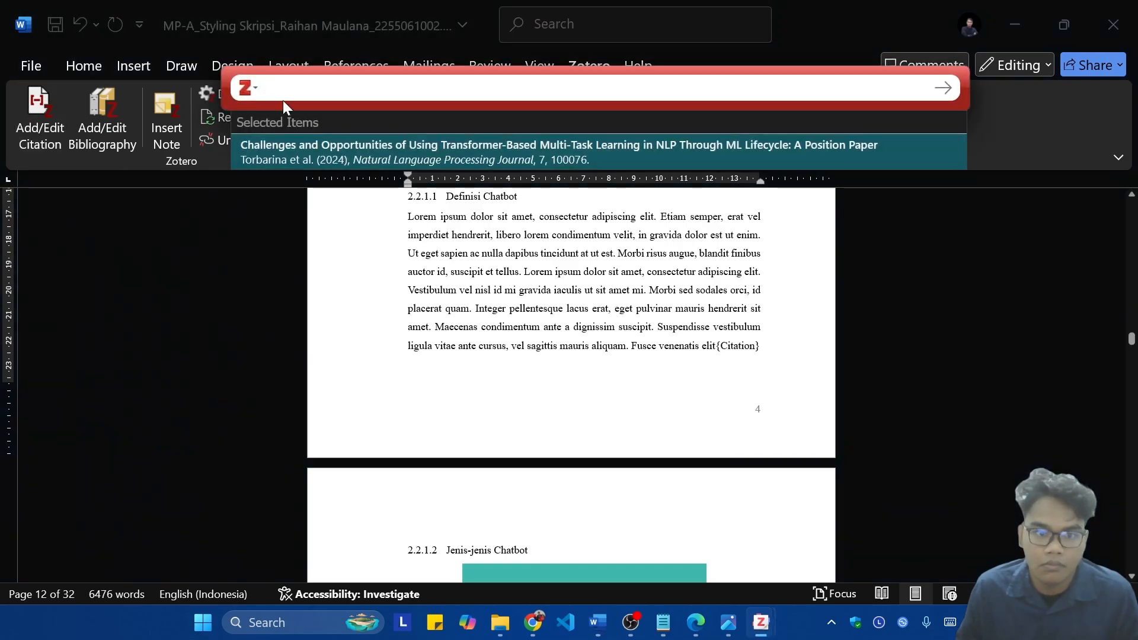
{"action": "left_click", "coordinate": [256, 87]}
{"action": "left_click", "coordinate": [283, 144]}
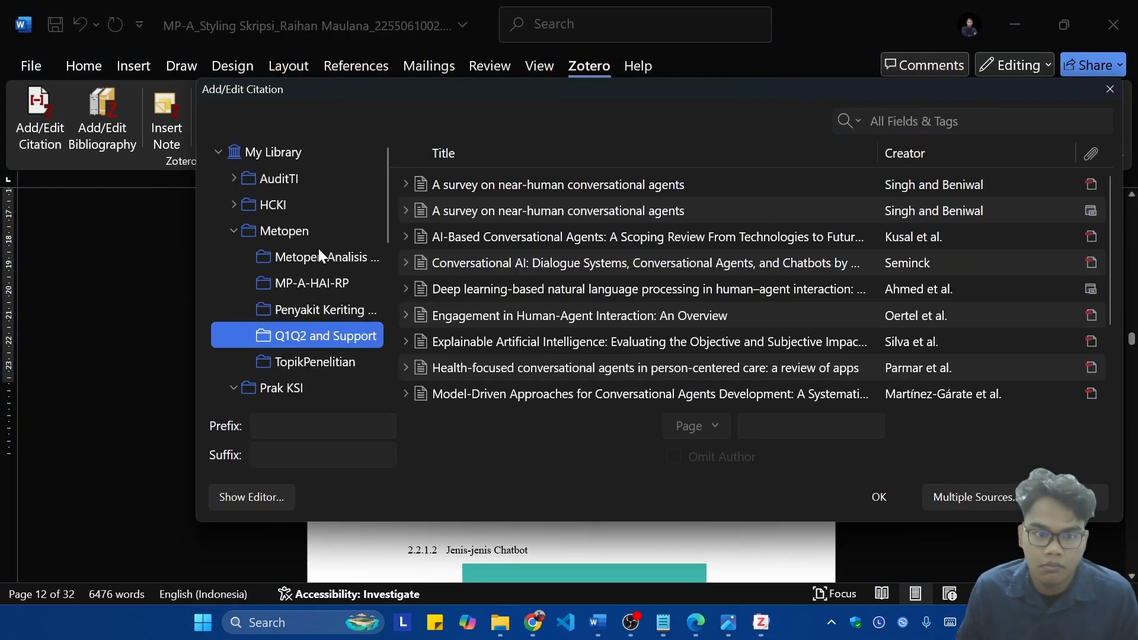
{"action": "left_click", "coordinate": [314, 237]}
{"action": "left_click", "coordinate": [314, 214]}
{"action": "left_click", "coordinate": [311, 233]}
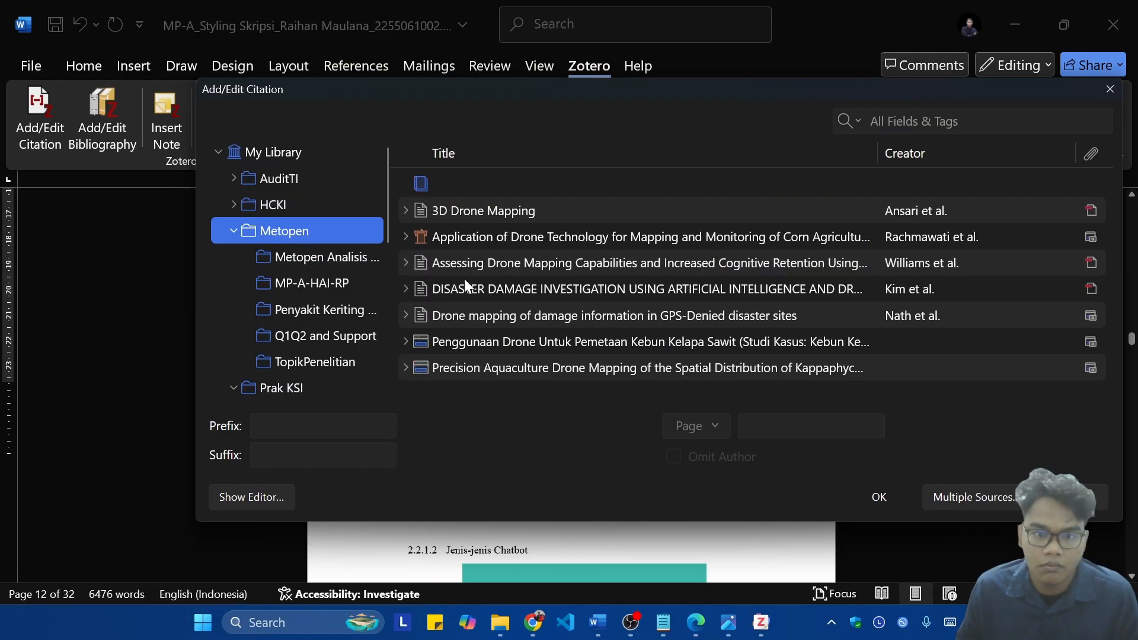
{"action": "left_click", "coordinate": [339, 311]}
{"action": "left_click", "coordinate": [361, 363]}
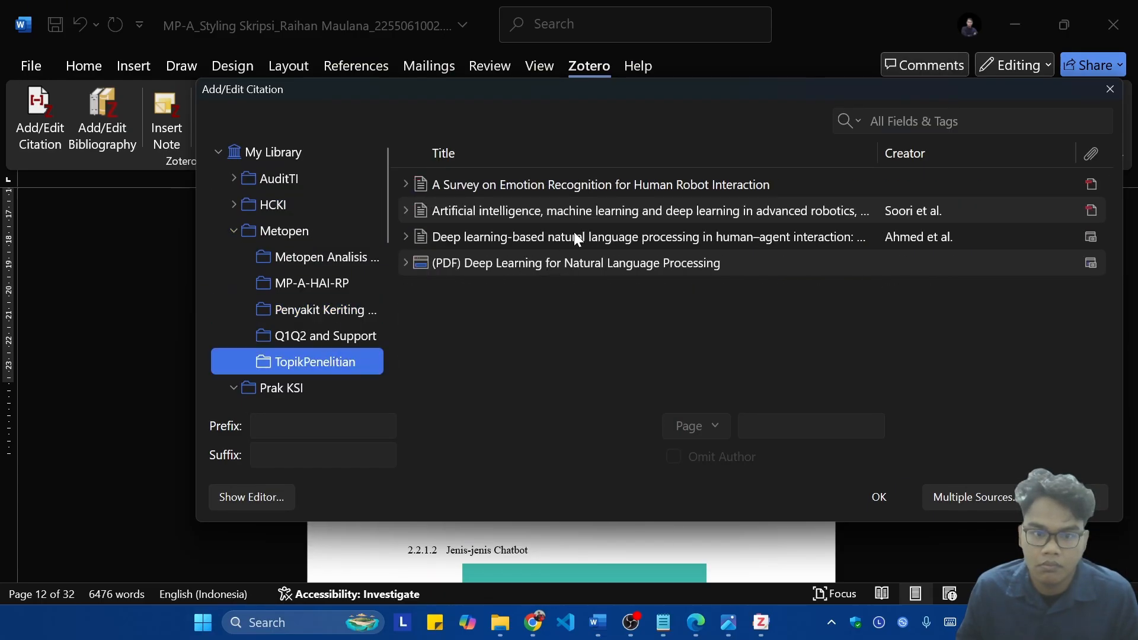
{"action": "left_click", "coordinate": [587, 187]}
{"action": "left_click", "coordinate": [598, 207]}
{"action": "left_click", "coordinate": [608, 230]}
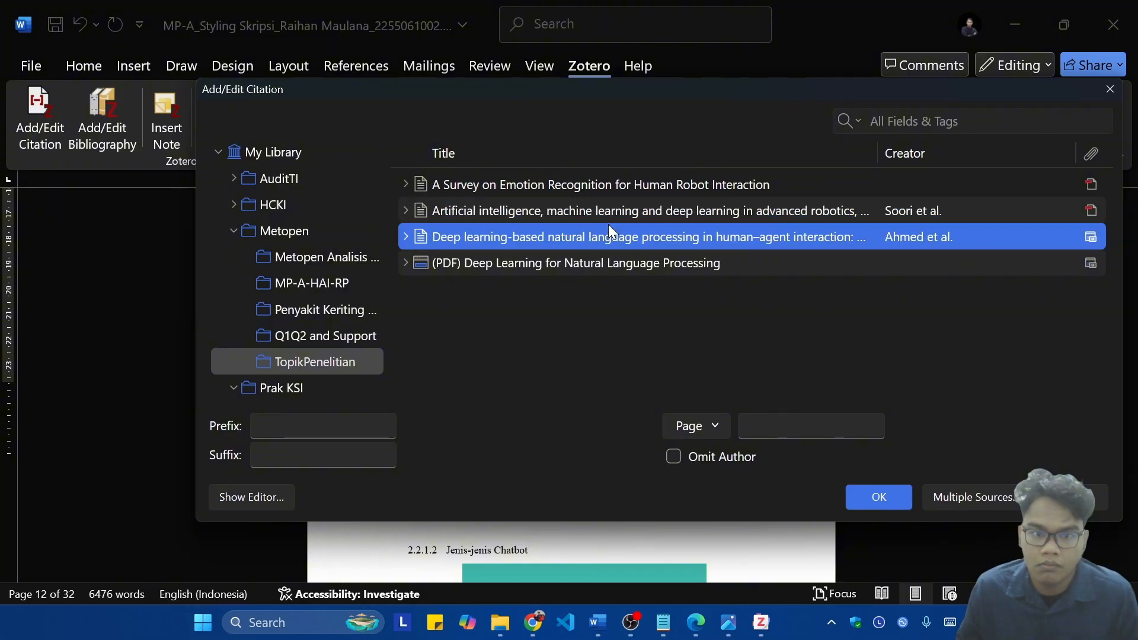
{"action": "key", "text": "Up"}
{"action": "left_click", "coordinate": [896, 496]}
Step: Cite the PENGGUNAAN PESAWAT TANPA AWAK (DRONE) article from the Metopen Analisis collection at the end of the section 2.2.1.2 paragraph
{"action": "scroll", "coordinate": [870, 444], "scroll_direction": "down", "scroll_amount": 2}
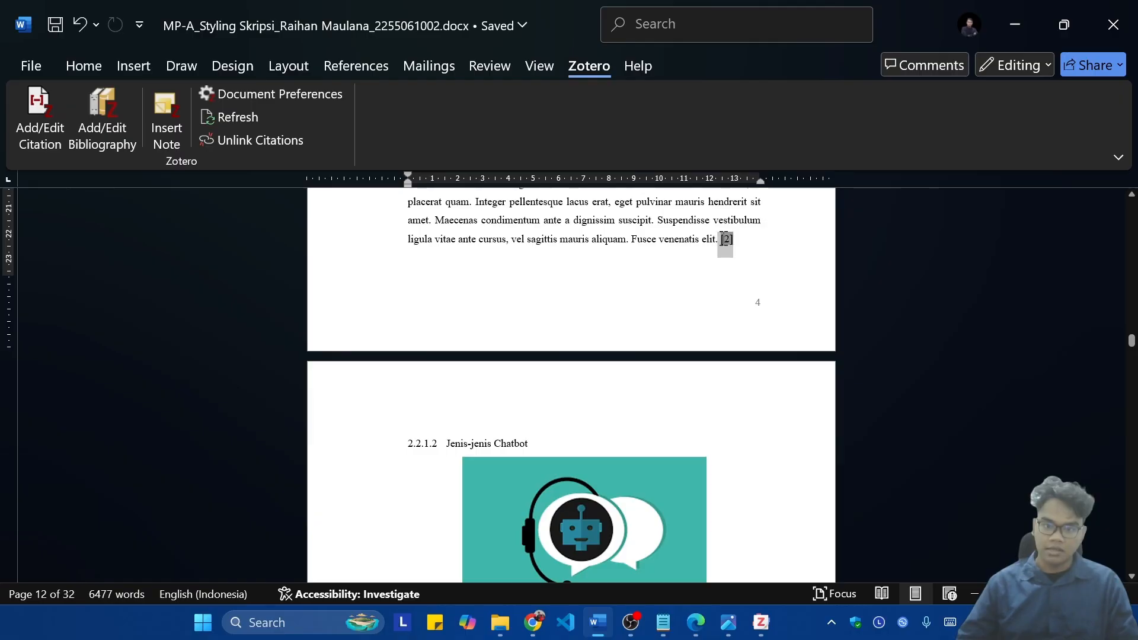
{"action": "left_click", "coordinate": [729, 282]}
{"action": "scroll", "coordinate": [768, 299], "scroll_direction": "down", "scroll_amount": 6}
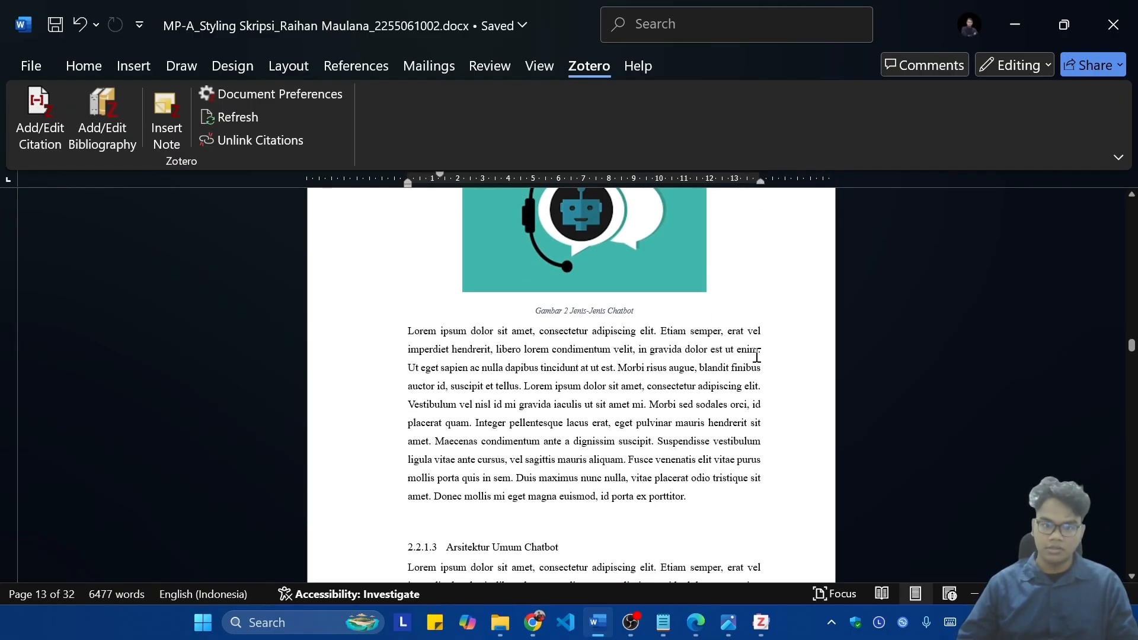
{"action": "left_click", "coordinate": [697, 501]}
{"action": "left_click", "coordinate": [40, 122]}
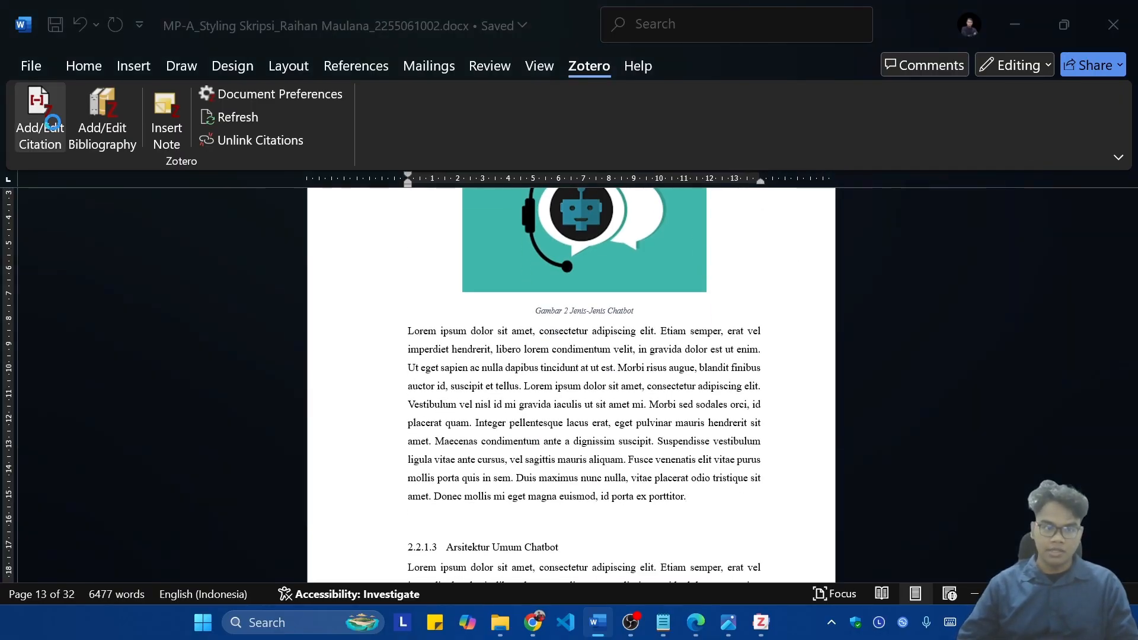
{"action": "left_click", "coordinate": [248, 88]}
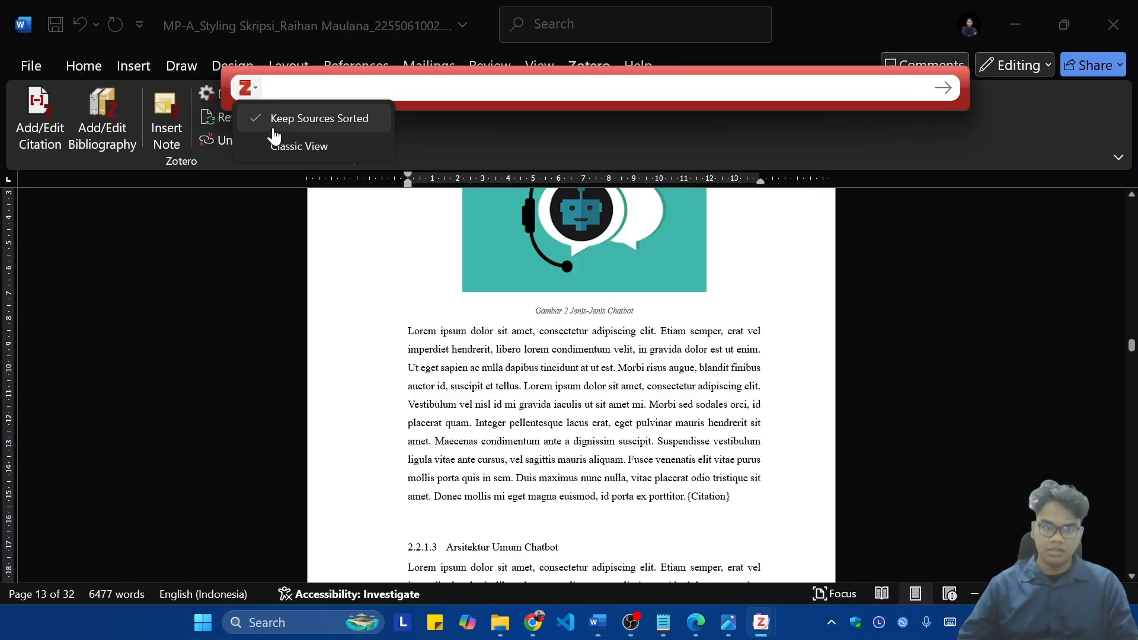
{"action": "left_click", "coordinate": [279, 142]}
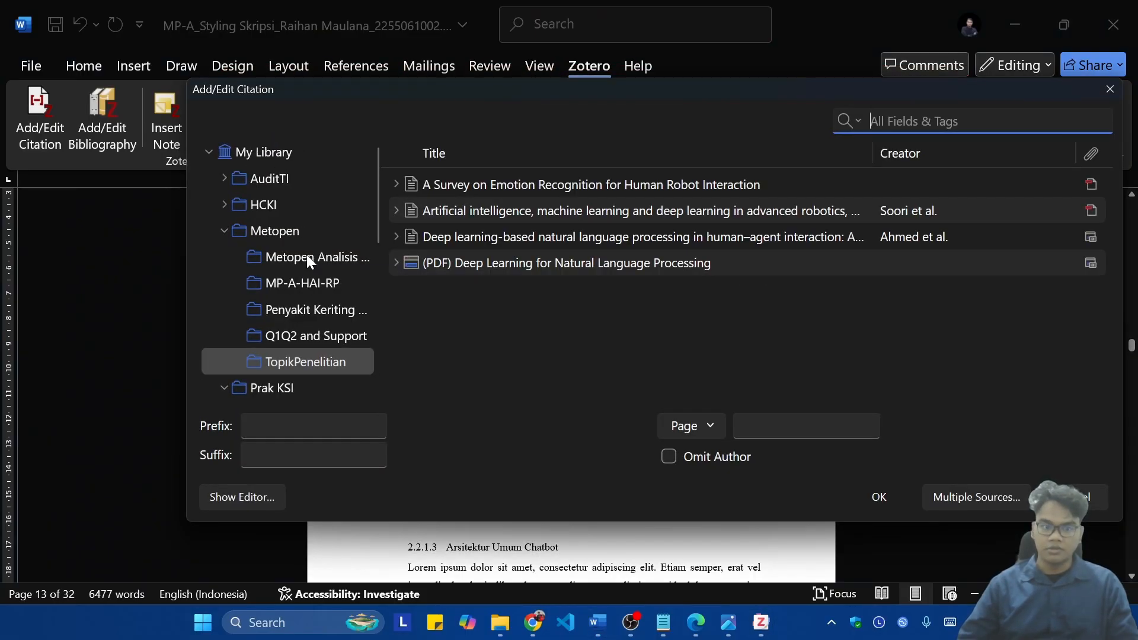
{"action": "left_click", "coordinate": [307, 255]}
{"action": "scroll", "coordinate": [624, 245], "scroll_direction": "down", "scroll_amount": 3}
{"action": "left_click", "coordinate": [545, 282]}
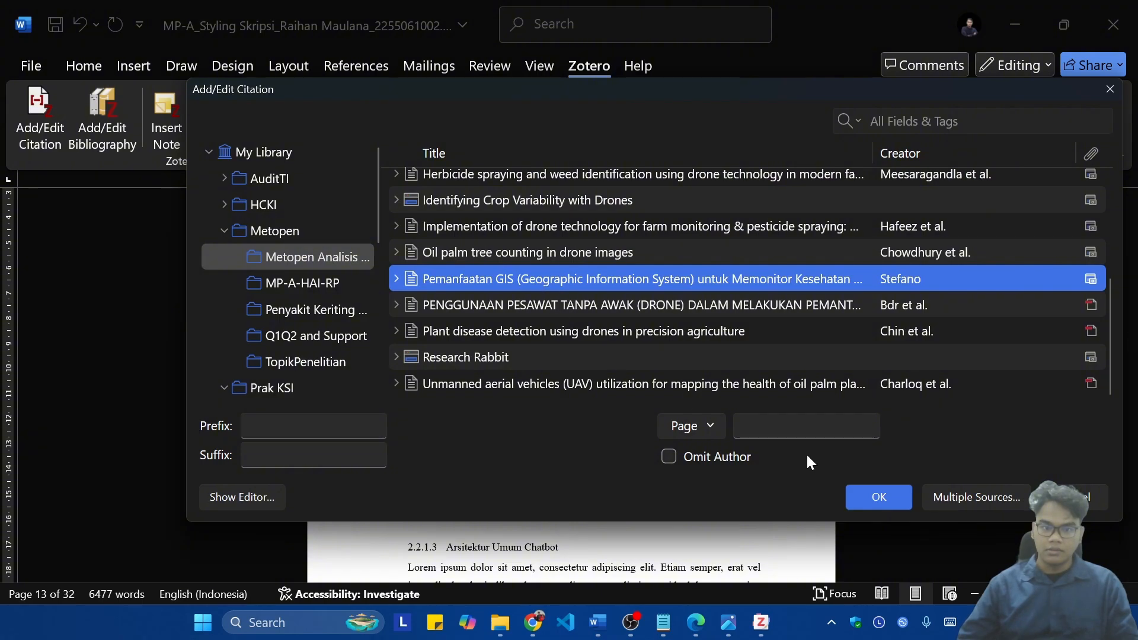
{"action": "left_click", "coordinate": [756, 303]}
{"action": "left_click", "coordinate": [881, 495]}
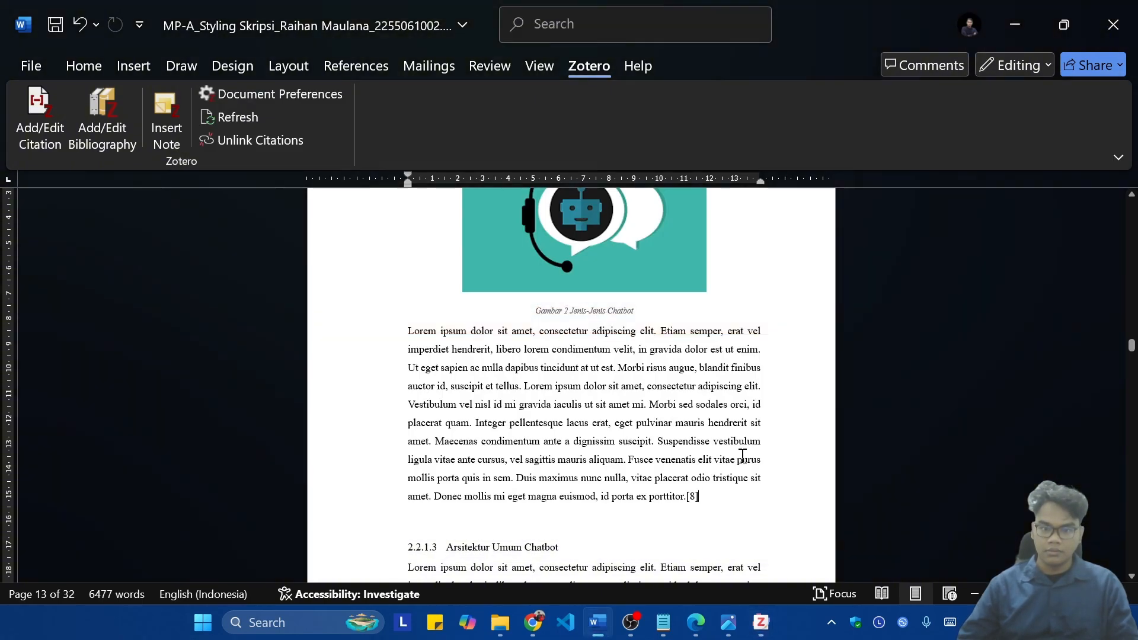
Step: Cite the Brute Force Attack on Real World Passwords article from the Percobaan5-DoS collection at the end of section 2.2.1.3 Arsitektur Umum Chatbot's paragraph
{"action": "scroll", "coordinate": [740, 468], "scroll_direction": "down", "scroll_amount": 5}
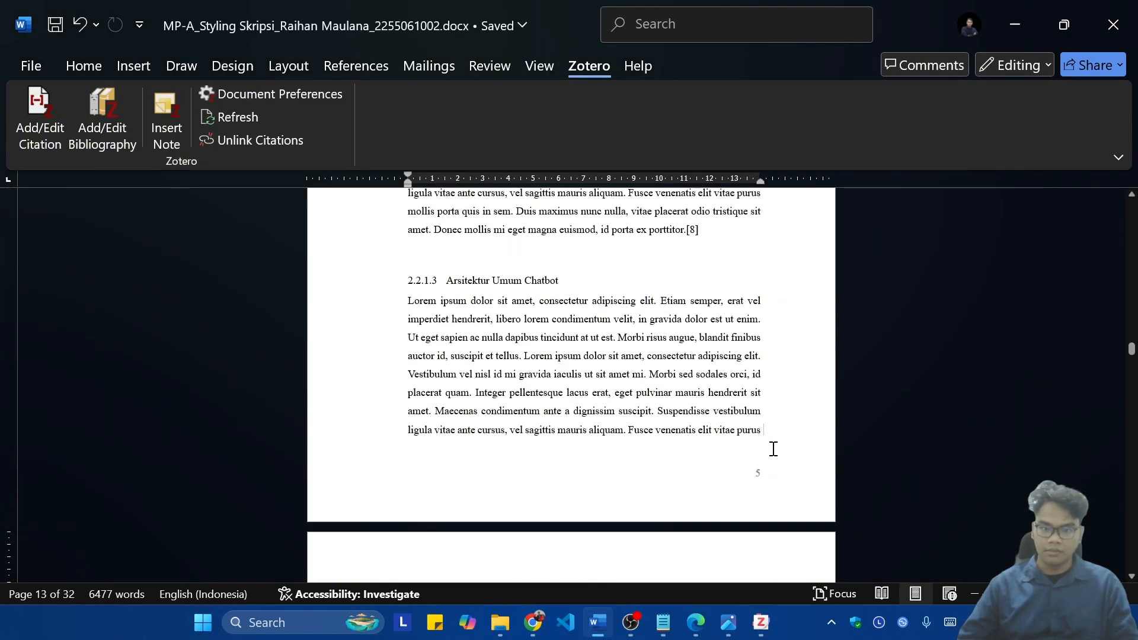
{"action": "scroll", "coordinate": [764, 444], "scroll_direction": "down", "scroll_amount": 3}
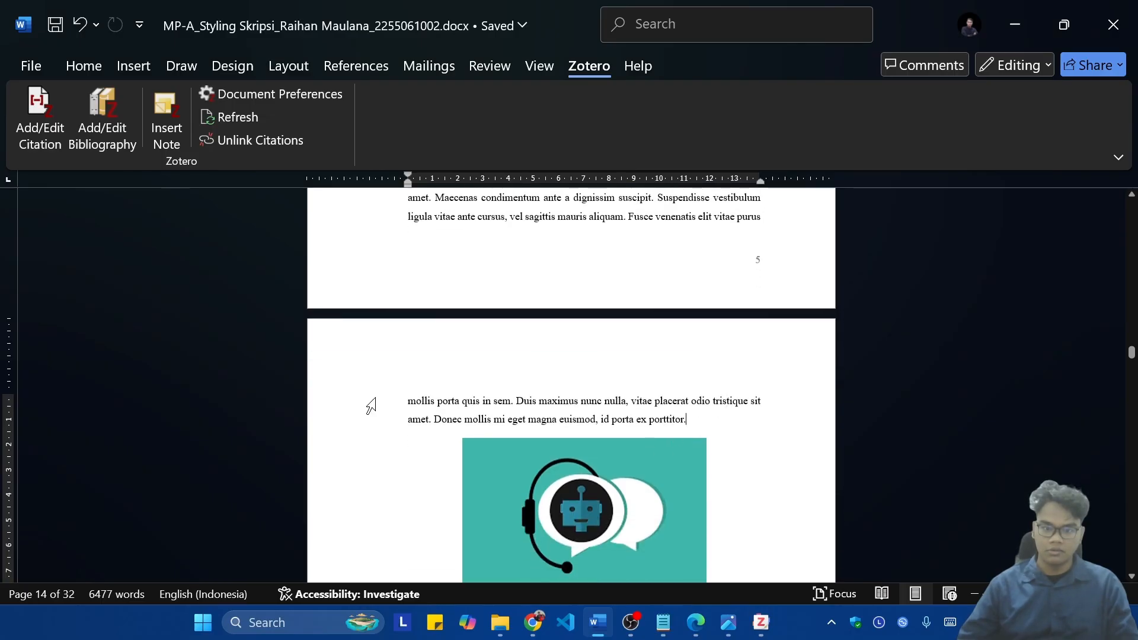
{"action": "left_click", "coordinate": [33, 124]}
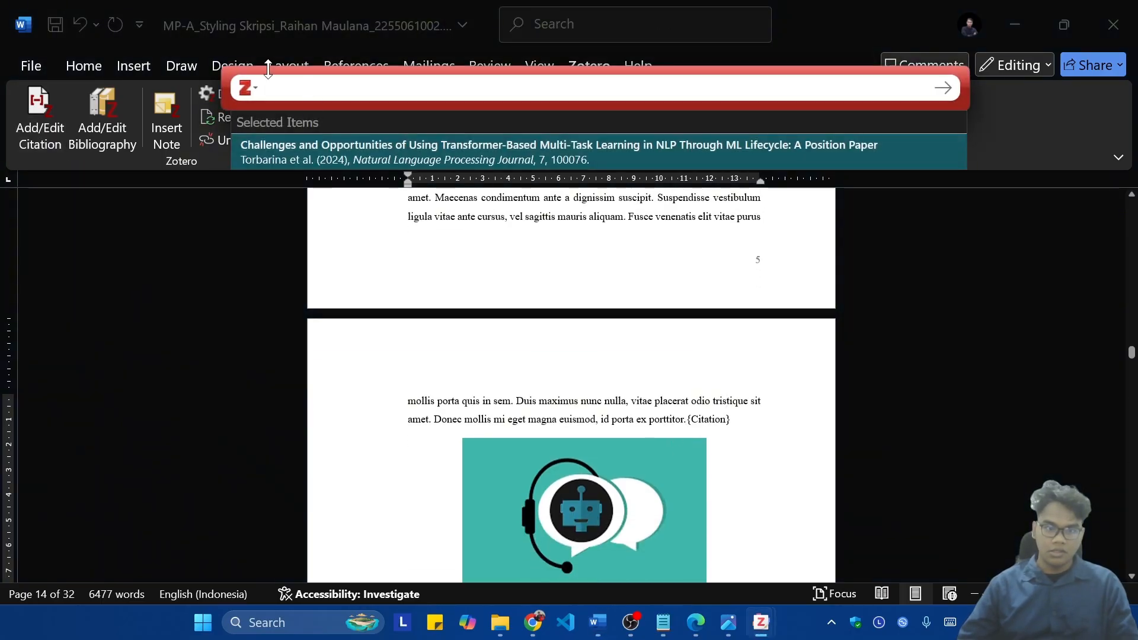
{"action": "left_click", "coordinate": [248, 87]}
{"action": "left_click", "coordinate": [279, 149]}
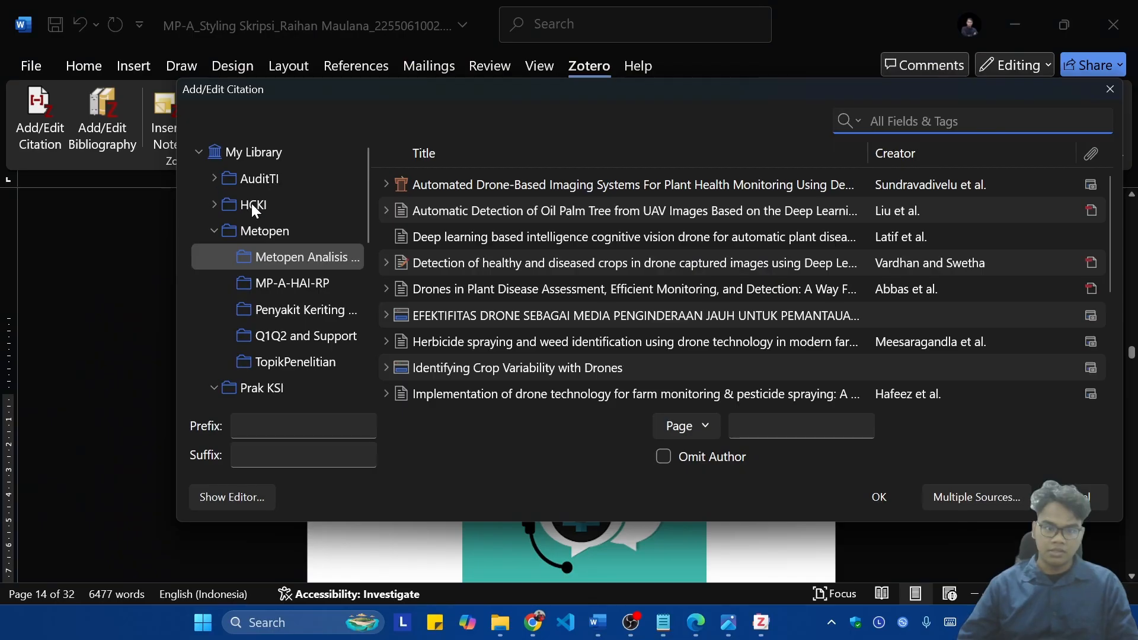
{"action": "scroll", "coordinate": [251, 203], "scroll_direction": "down", "scroll_amount": 5}
{"action": "left_click", "coordinate": [314, 201]}
{"action": "left_click", "coordinate": [502, 216]}
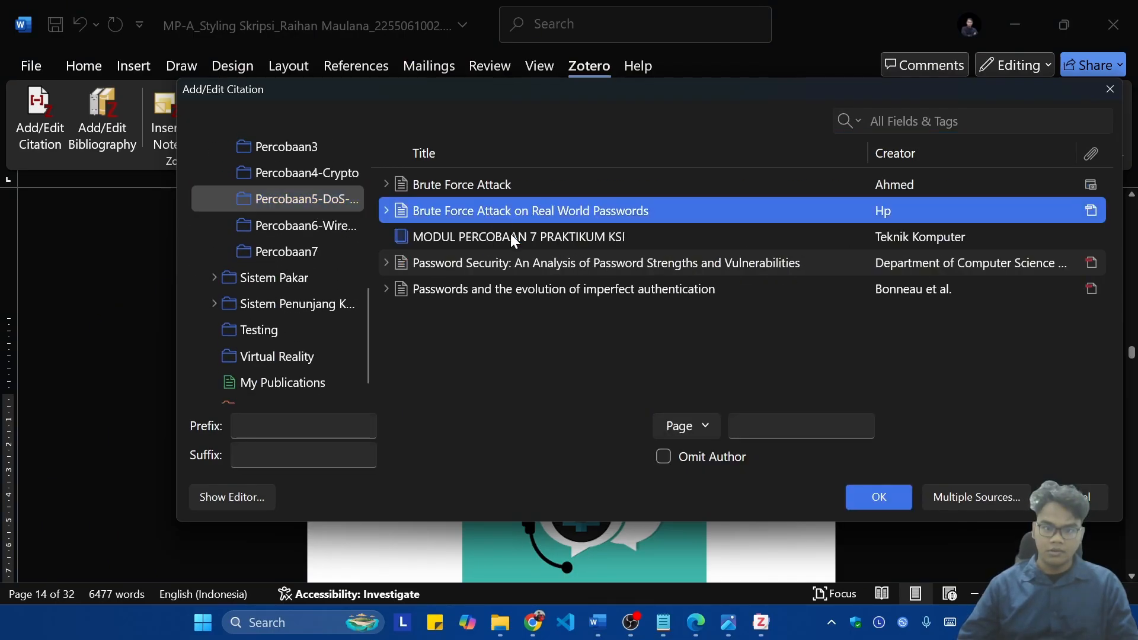
{"action": "left_click", "coordinate": [872, 498]}
Step: Cite Decision Support And Business Intelligence Systems (9th Edition) from the Sistem Penunjang collection at the end of the paragraph below the Gambar 4 Natural Language Processing caption
{"action": "scroll", "coordinate": [780, 454], "scroll_direction": "down", "scroll_amount": 10}
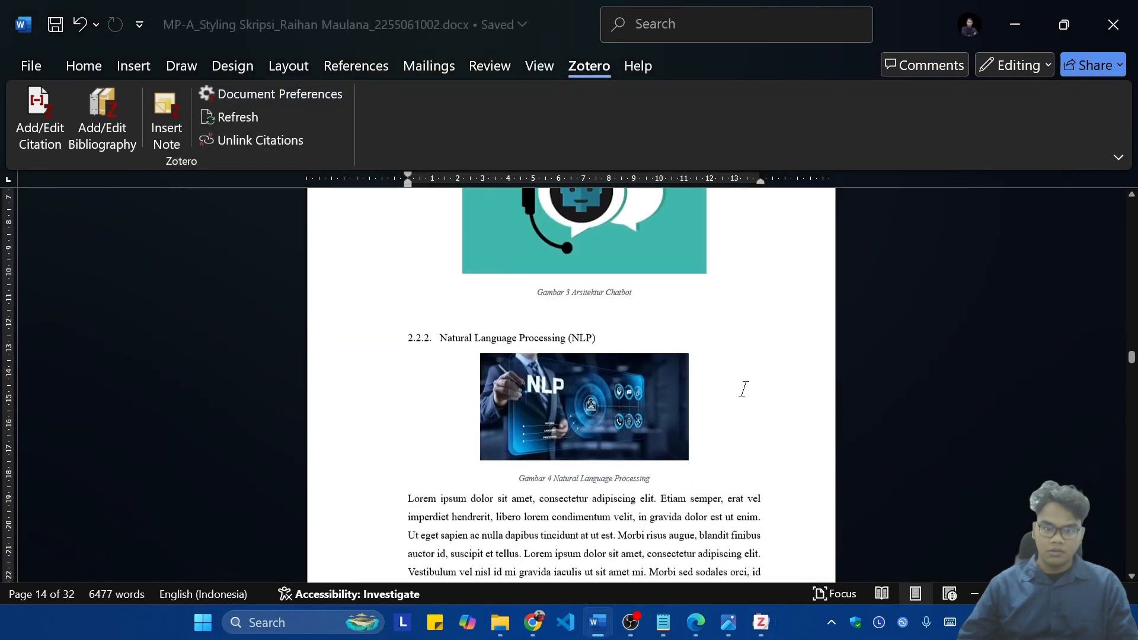
{"action": "scroll", "coordinate": [717, 403], "scroll_direction": "down", "scroll_amount": 3}
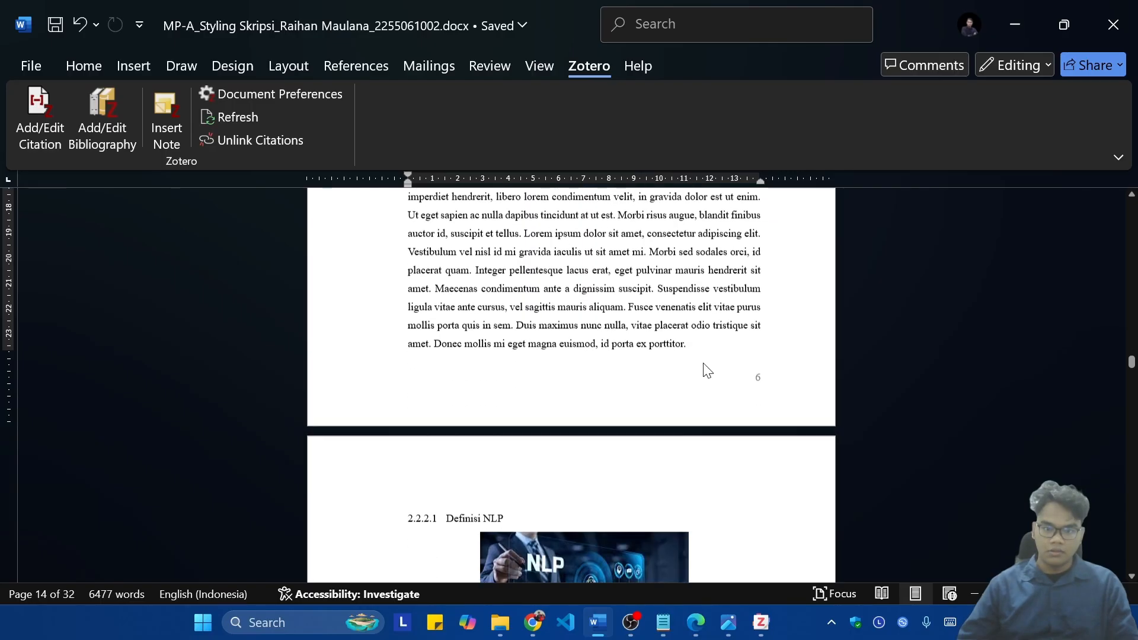
{"action": "left_click", "coordinate": [37, 122]}
{"action": "left_click", "coordinate": [247, 88]}
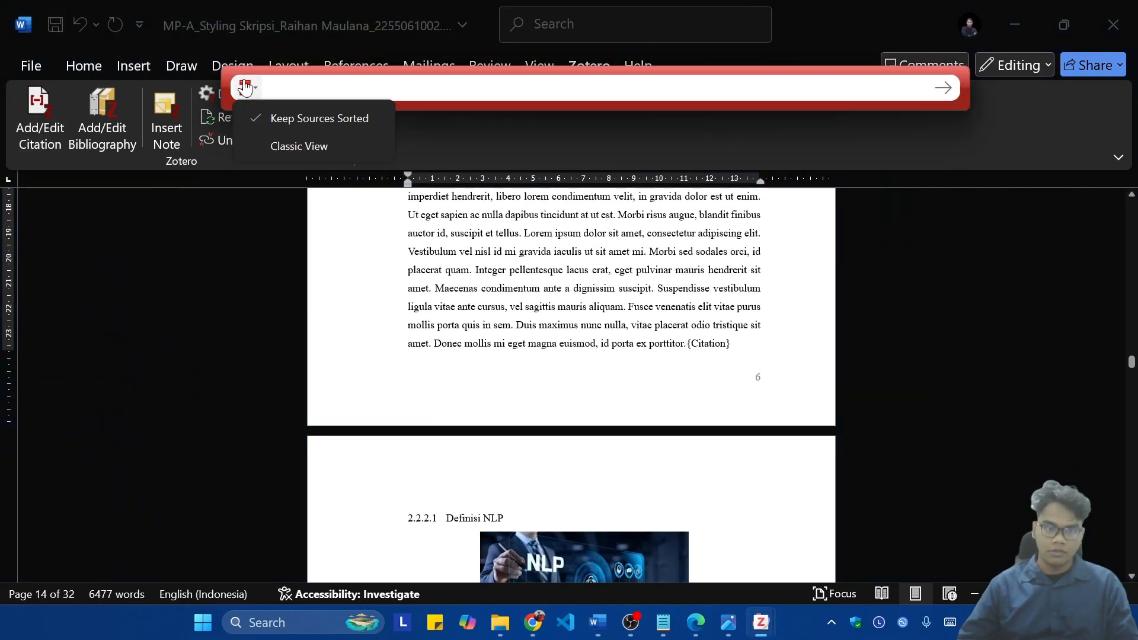
{"action": "left_click", "coordinate": [302, 147]}
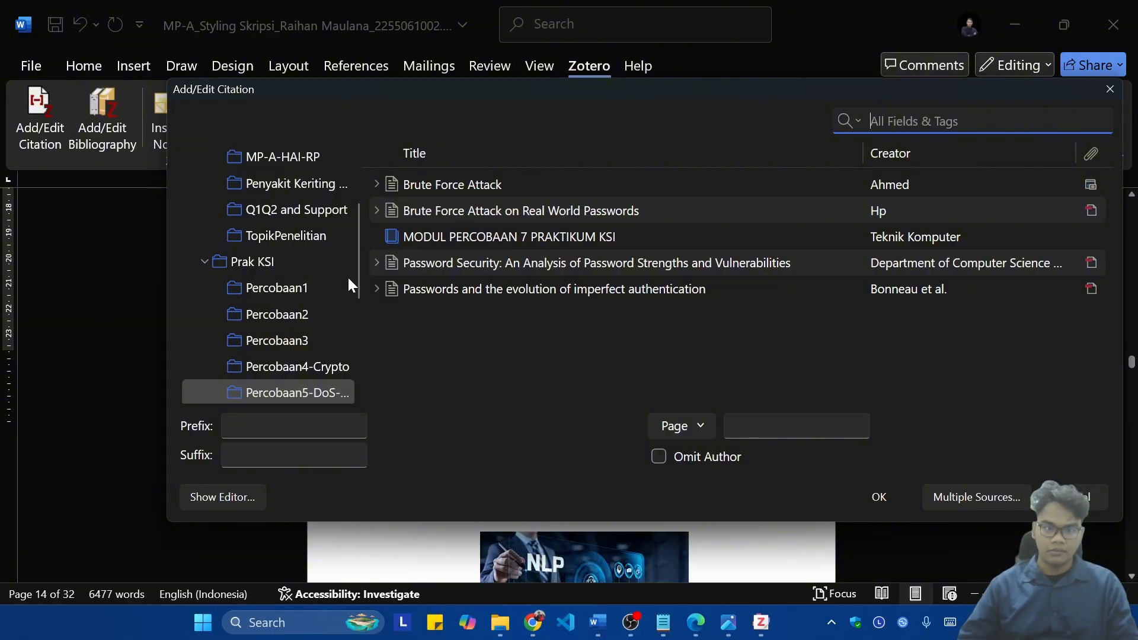
{"action": "left_click", "coordinate": [311, 289]}
{"action": "scroll", "coordinate": [289, 319], "scroll_direction": "down", "scroll_amount": 4}
{"action": "left_click", "coordinate": [293, 279]}
{"action": "left_click", "coordinate": [317, 253]}
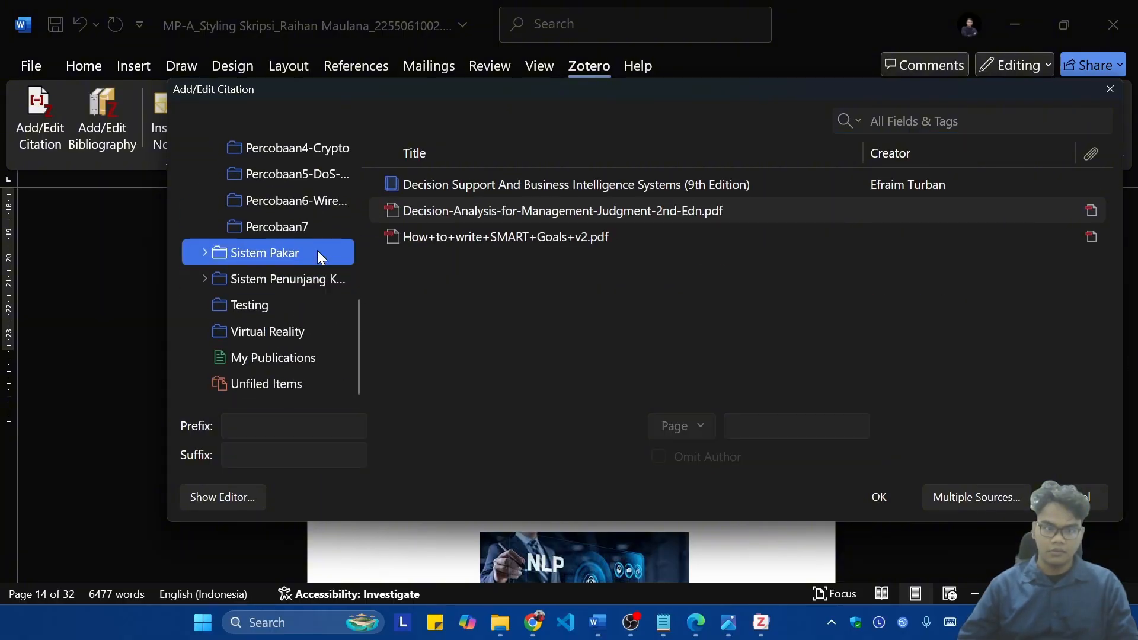
{"action": "double_click", "coordinate": [238, 255]}
{"action": "left_click", "coordinate": [283, 279]}
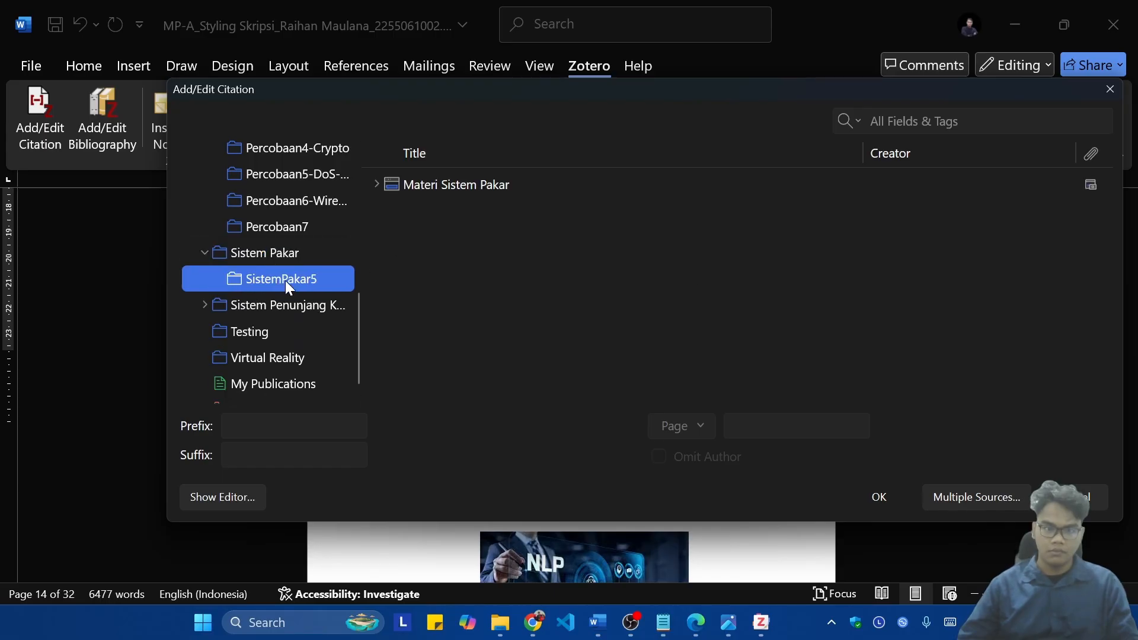
{"action": "left_click", "coordinate": [268, 305]}
{"action": "left_click", "coordinate": [555, 188]}
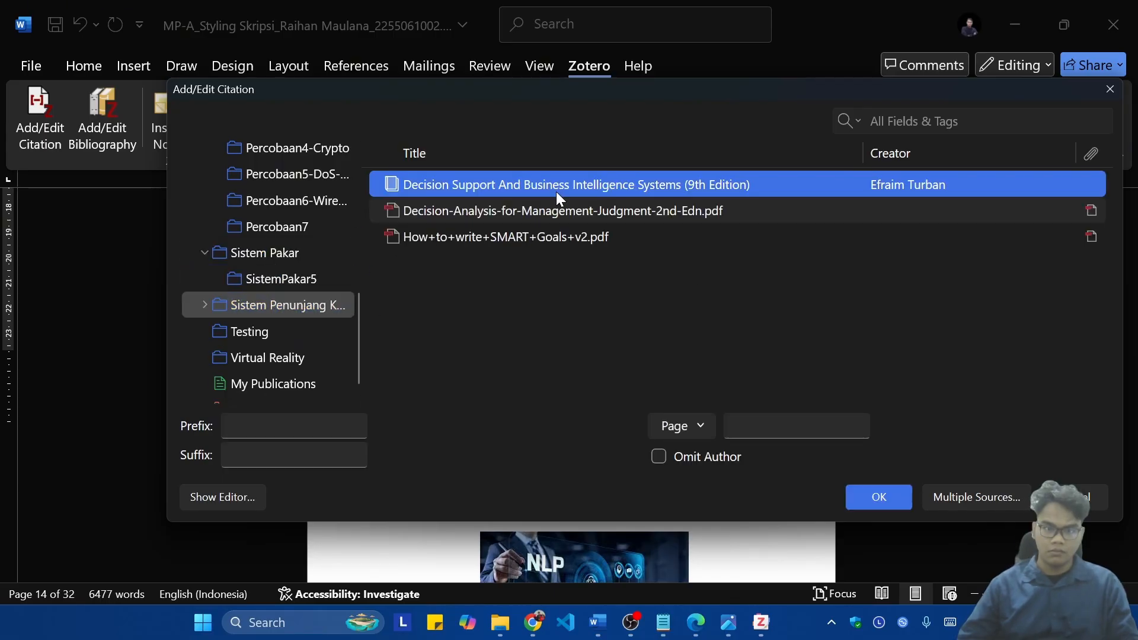
{"action": "left_click", "coordinate": [879, 487]}
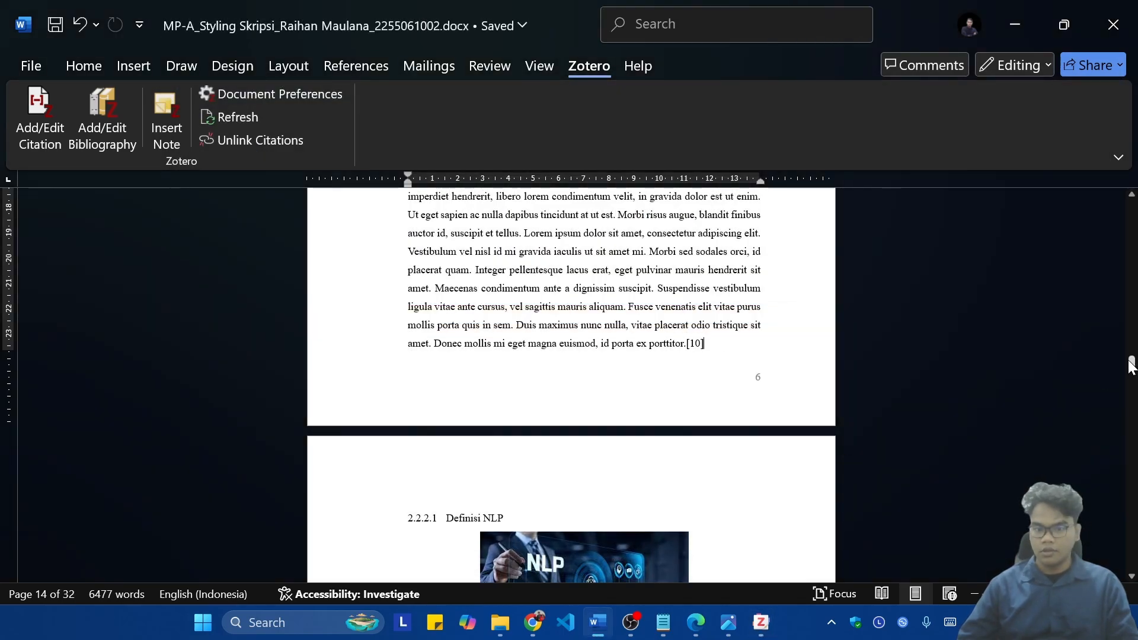
Step: Insert the Zotero bibliography below the DAFTAR PUSTAKA heading at the end of the document
{"action": "left_click_drag", "start_coordinate": [1131, 365], "coordinate": [1130, 559]}
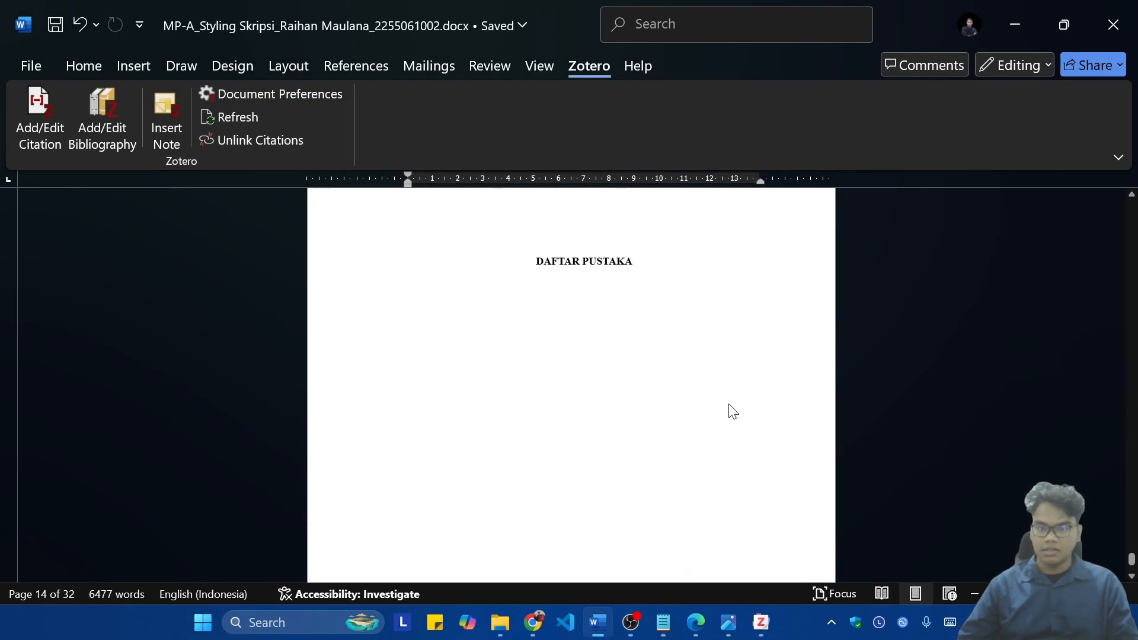
{"action": "left_click", "coordinate": [683, 328]}
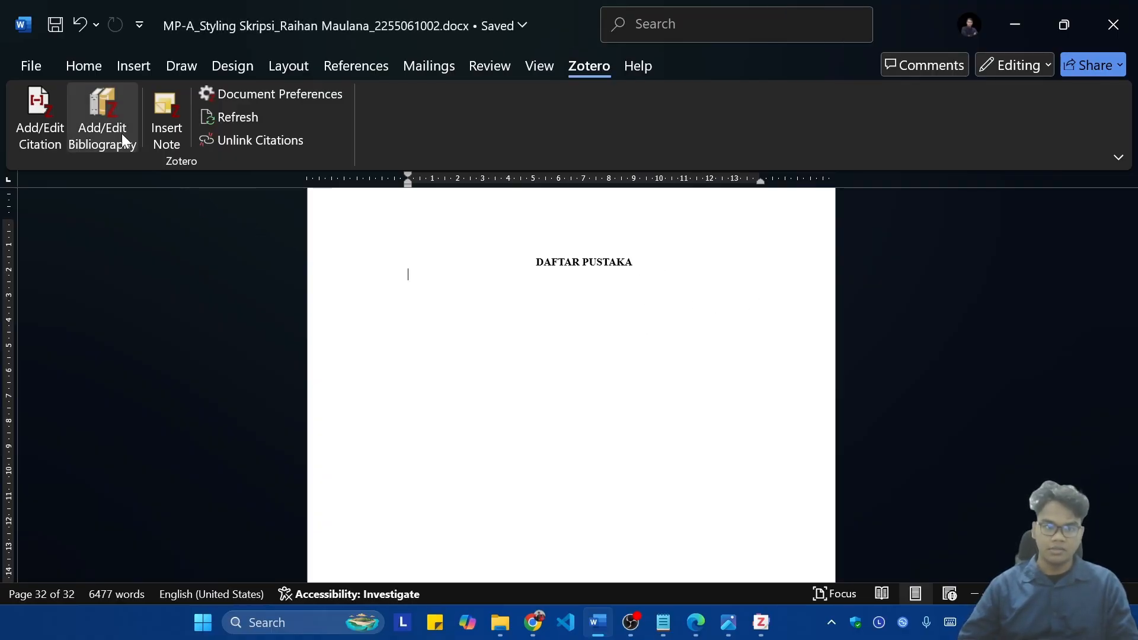
{"action": "double_click", "coordinate": [590, 63]}
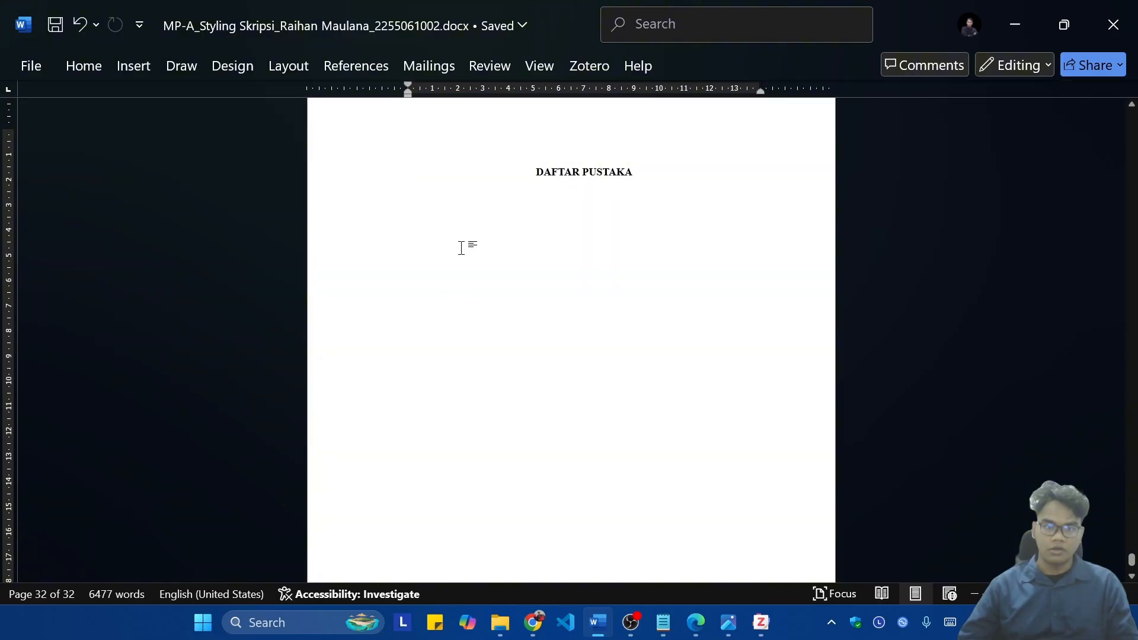
{"action": "double_click", "coordinate": [593, 63]}
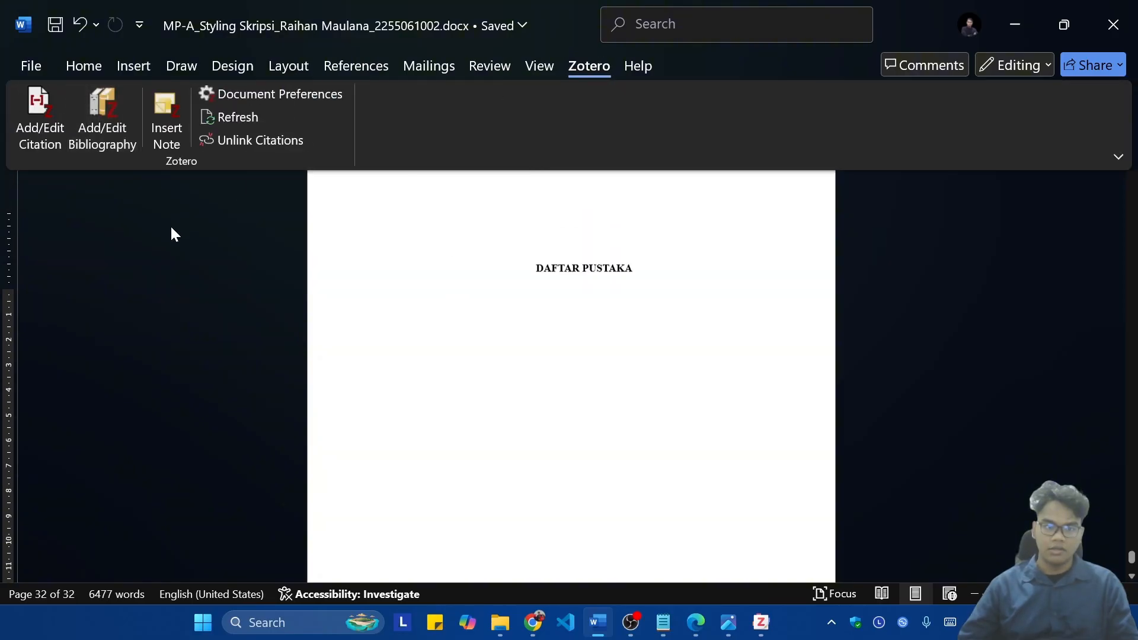
{"action": "left_click", "coordinate": [111, 125]}
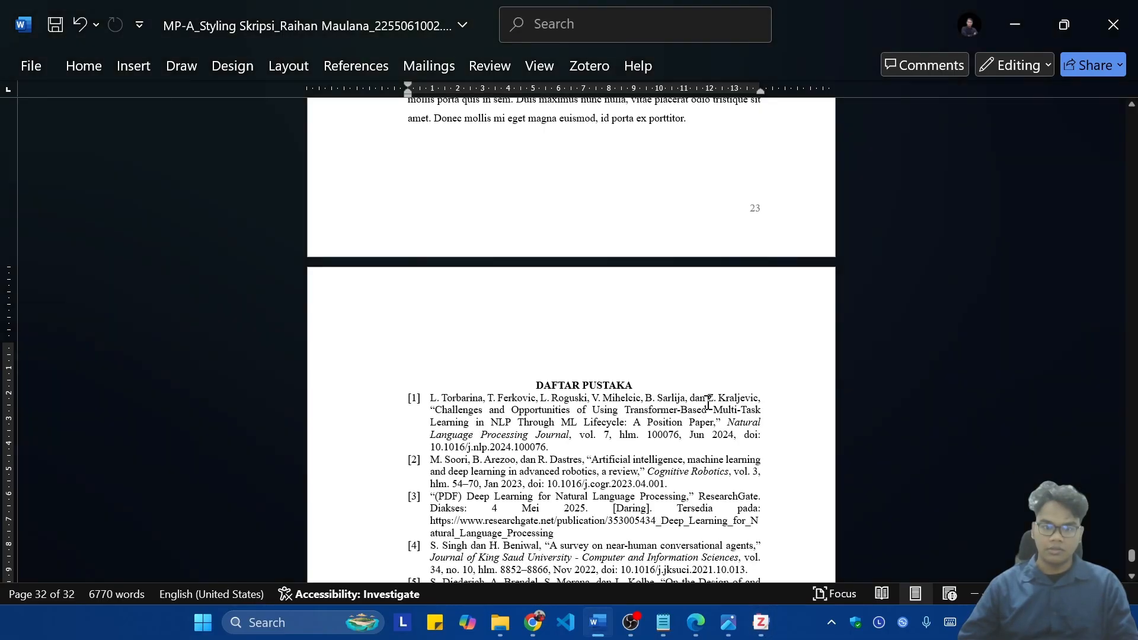
Step: Add an empty line between the DAFTAR PUSTAKA heading and the first bibliography entry
{"action": "scroll", "coordinate": [708, 403], "scroll_direction": "down", "scroll_amount": 6}
{"action": "scroll", "coordinate": [640, 261], "scroll_direction": "up", "scroll_amount": 4}
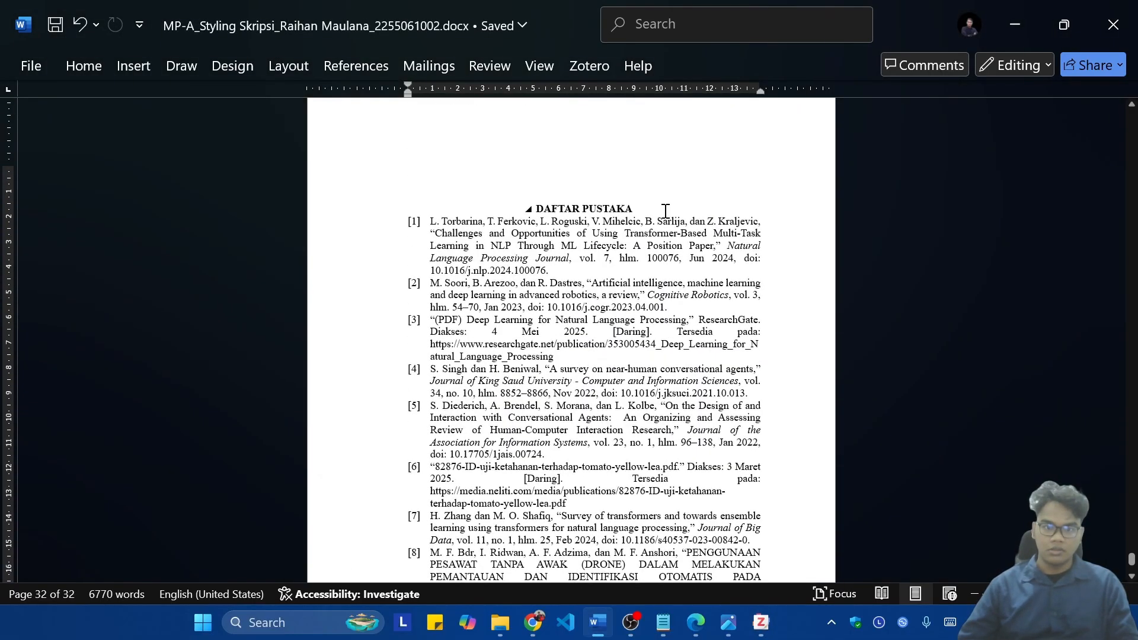
{"action": "key", "text": "Return"}
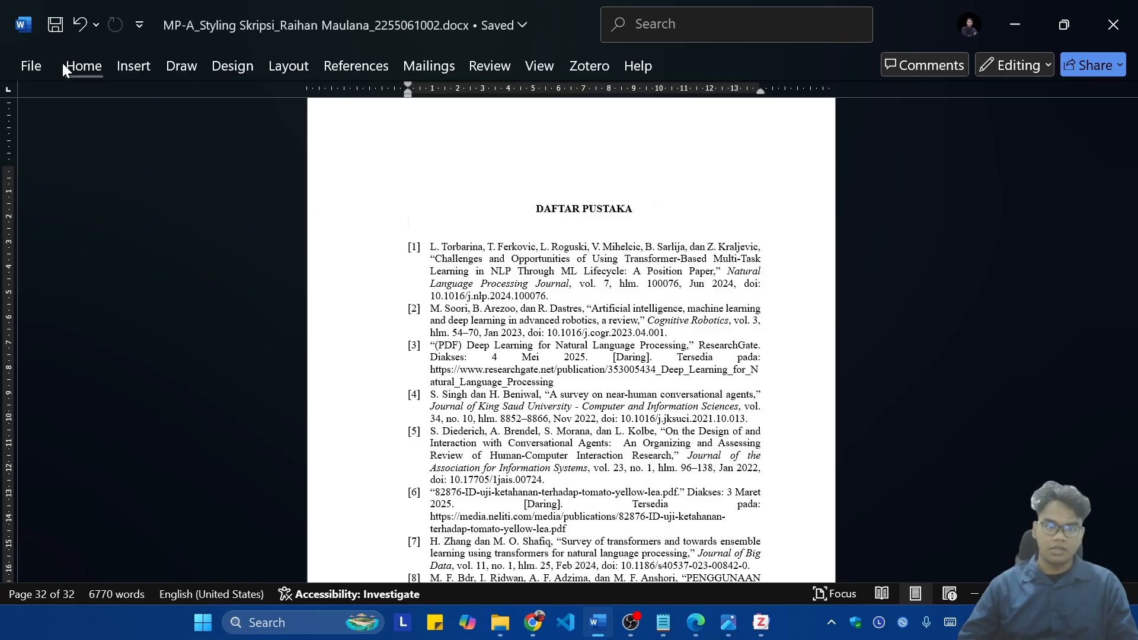
Step: Set the line spacing of all the bibliography entries to 1,5
{"action": "left_click", "coordinate": [63, 65]}
{"action": "double_click", "coordinate": [88, 63]}
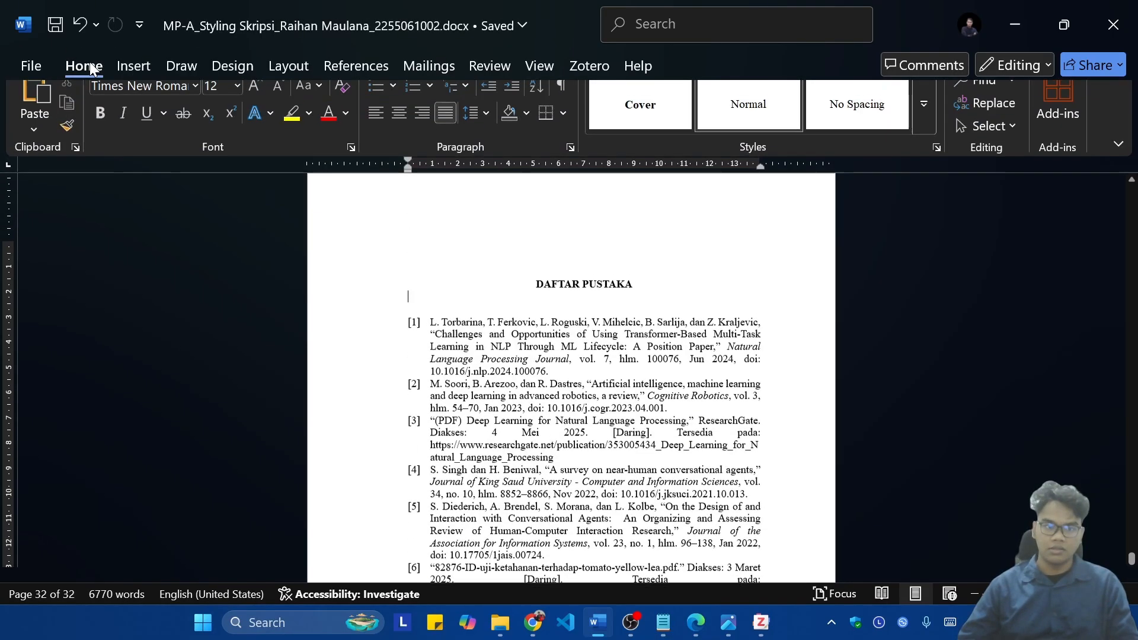
{"action": "scroll", "coordinate": [646, 394], "scroll_direction": "down", "scroll_amount": 1}
{"action": "left_click", "coordinate": [590, 271]}
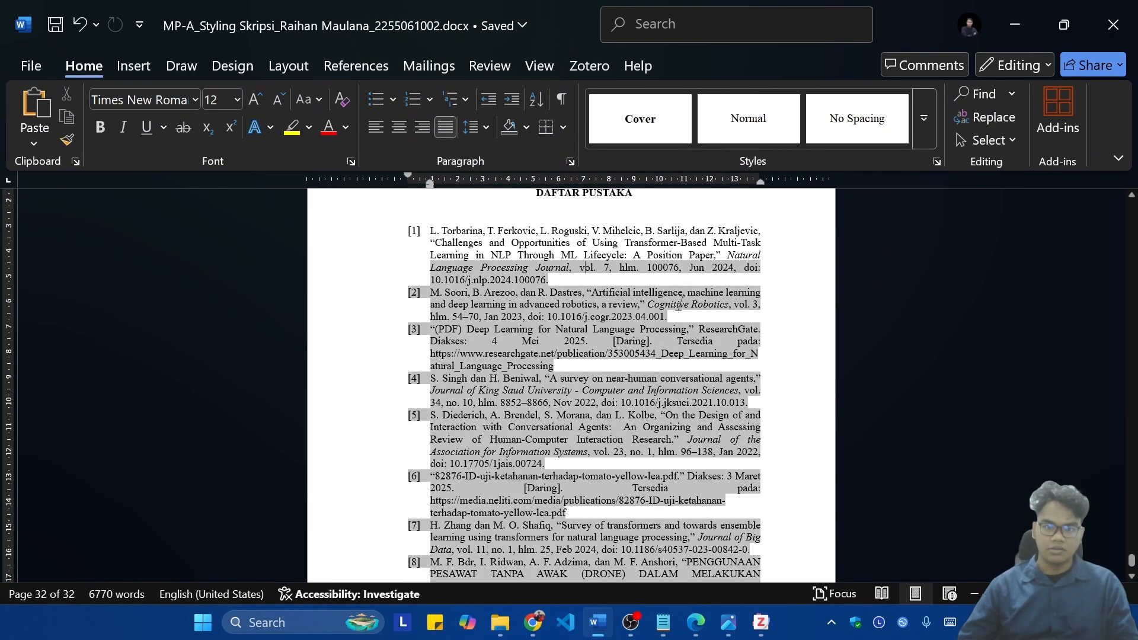
{"action": "left_click", "coordinate": [714, 228]}
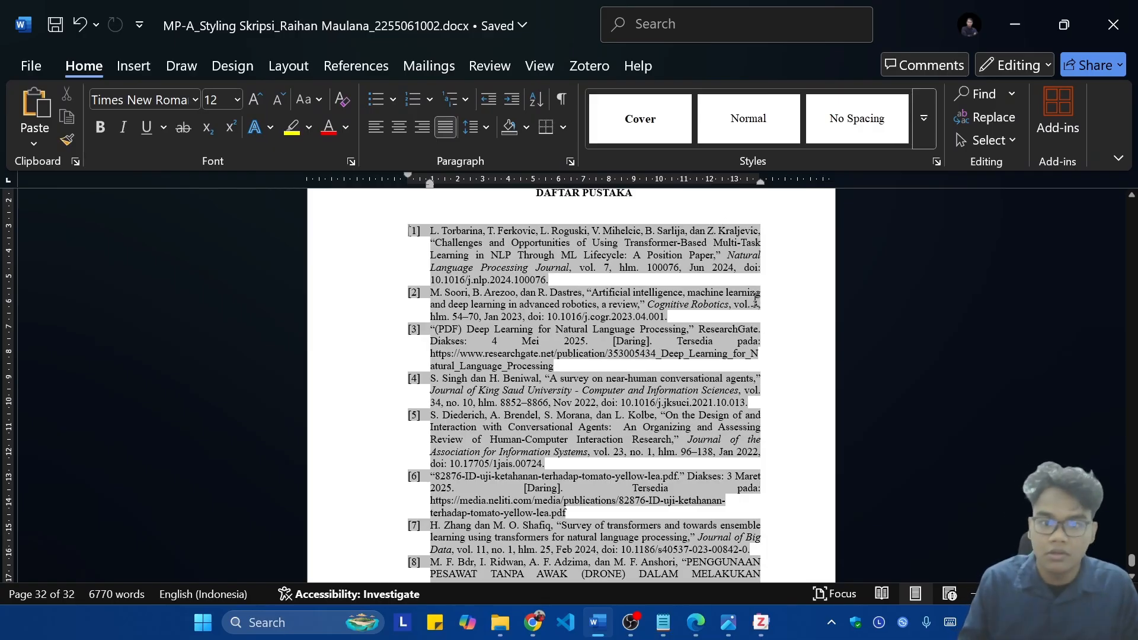
{"action": "key", "text": "ctrl+shift+End"}
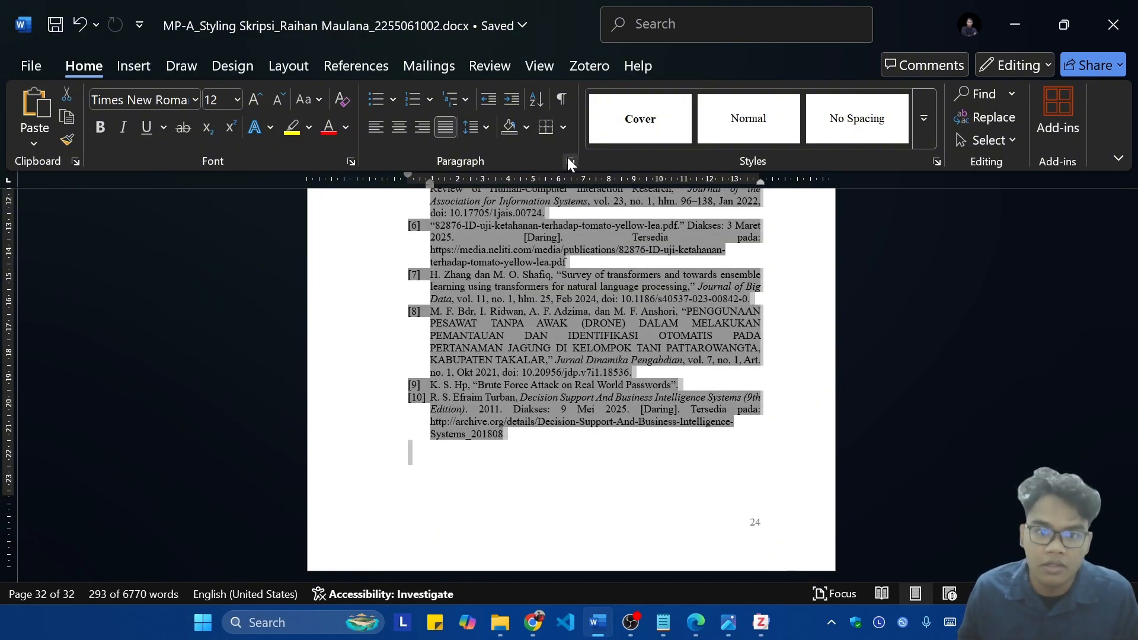
{"action": "left_click", "coordinate": [468, 129]}
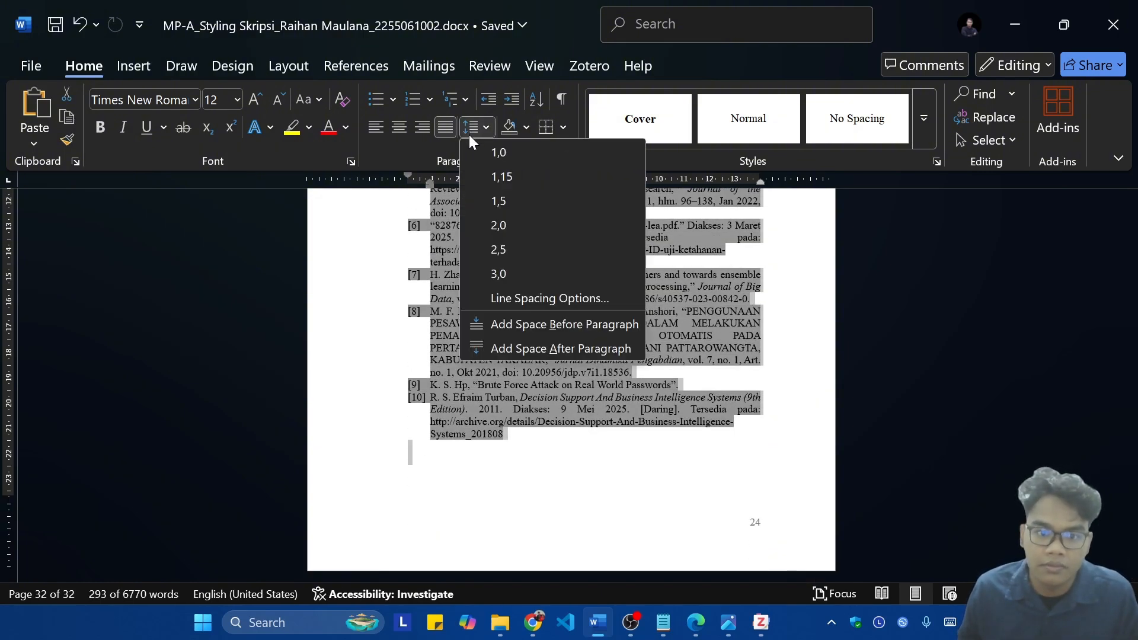
{"action": "left_click", "coordinate": [550, 202]}
{"action": "left_click", "coordinate": [478, 135]}
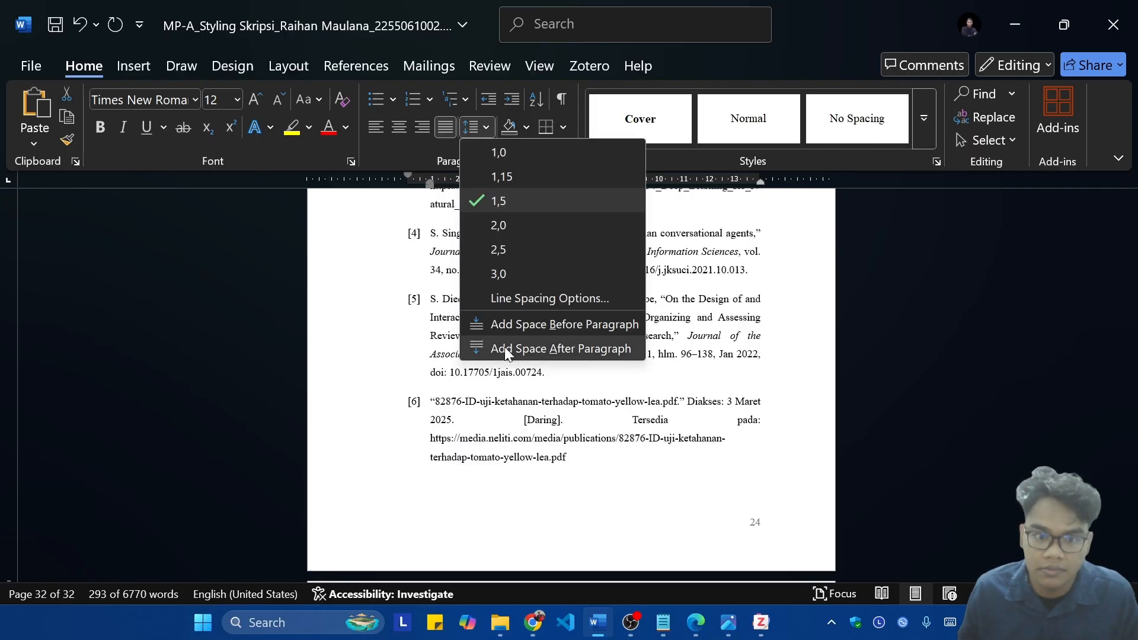
{"action": "left_click", "coordinate": [342, 5]}
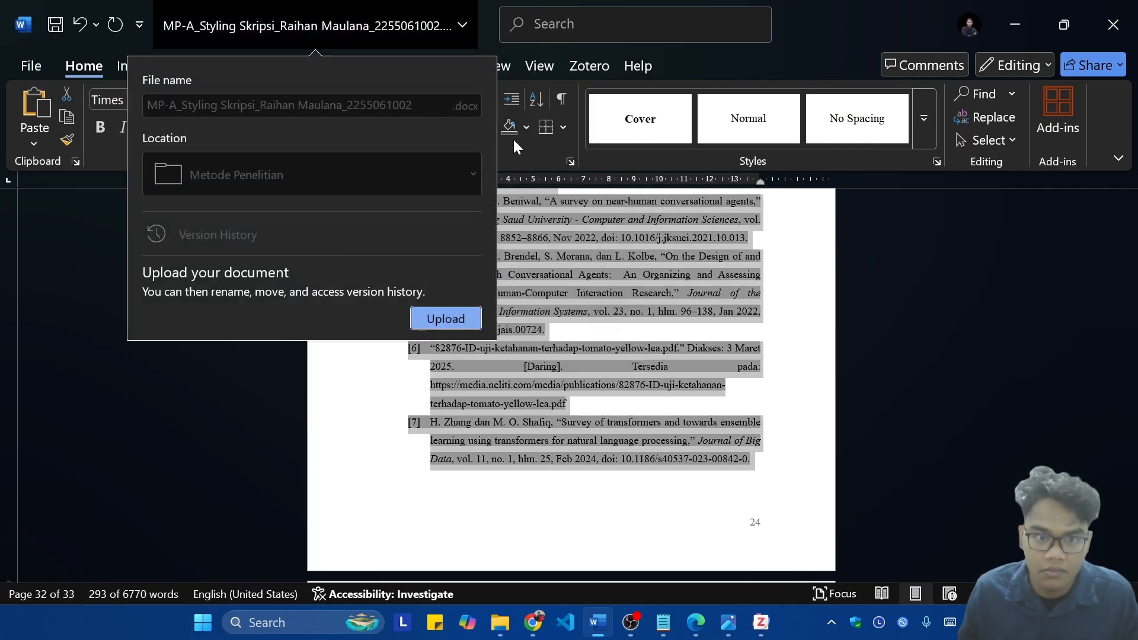
Step: Give the bibliography entries a hanging indent of 0,89 cm in the paragraph settings
{"action": "left_click", "coordinate": [549, 156]}
{"action": "left_click", "coordinate": [569, 160]}
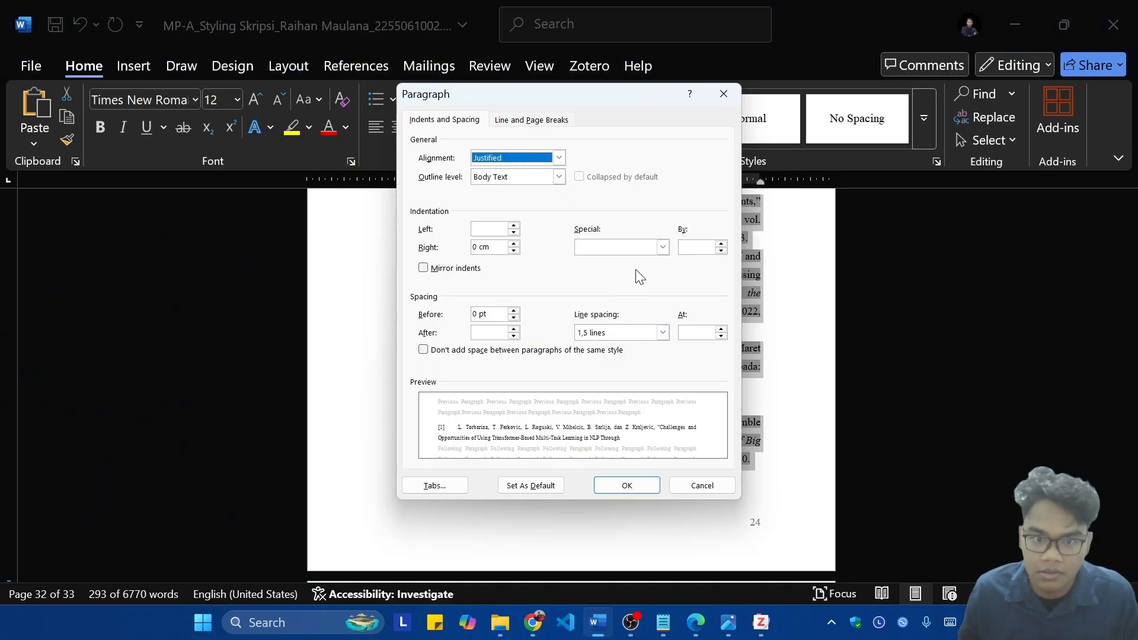
{"action": "left_click", "coordinate": [614, 282]}
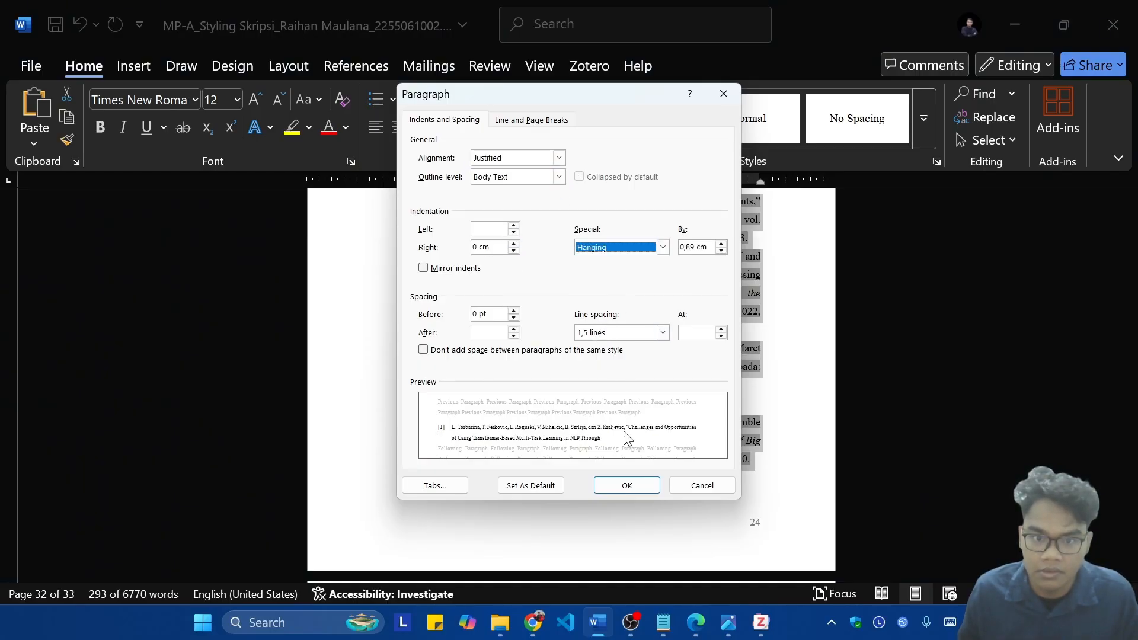
{"action": "left_click", "coordinate": [627, 485]}
Step: Review the formatted bibliography under DAFTAR PUSTAKA and the chapter pages, figures and tables before it
{"action": "scroll", "coordinate": [766, 407], "scroll_direction": "up", "scroll_amount": 8}
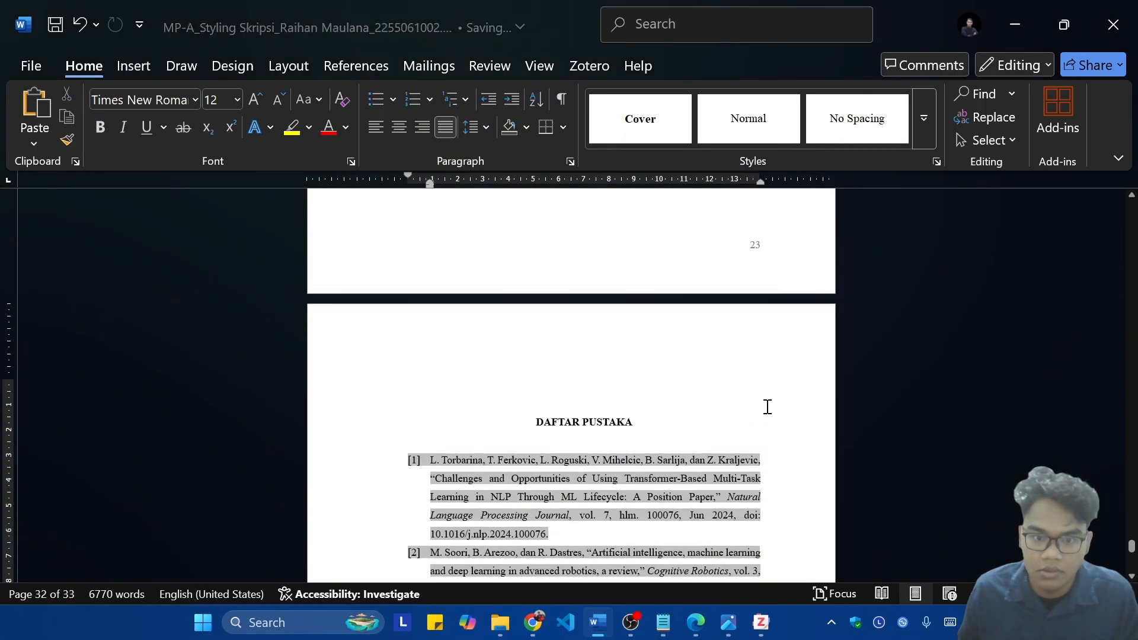
{"action": "scroll", "coordinate": [767, 407], "scroll_direction": "down", "scroll_amount": 10}
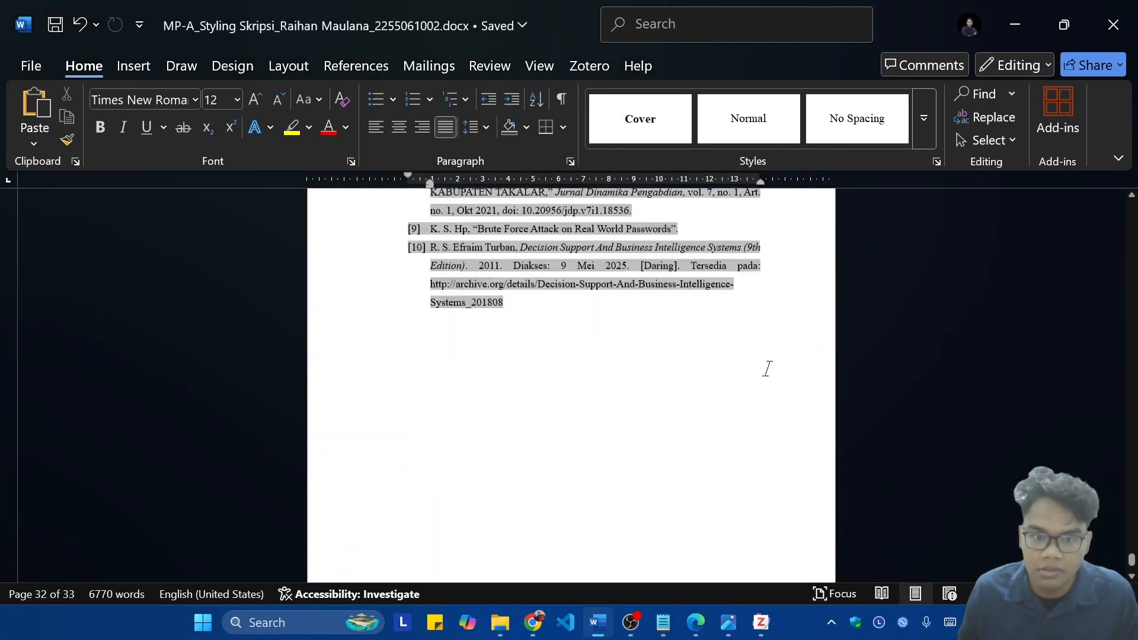
{"action": "scroll", "coordinate": [759, 409], "scroll_direction": "up", "scroll_amount": 10}
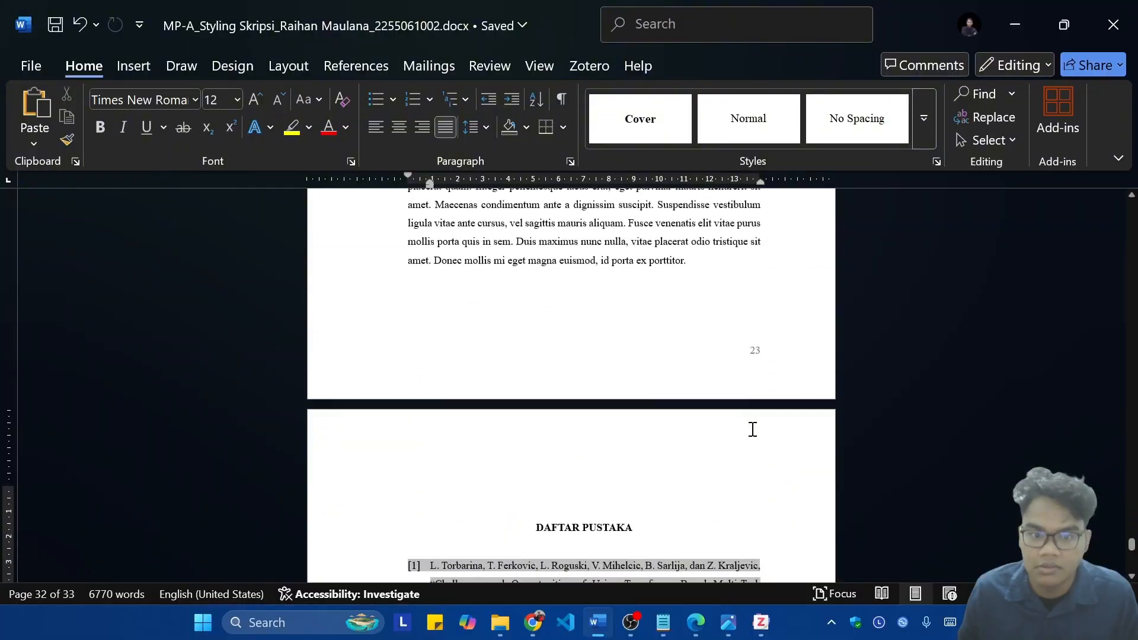
{"action": "scroll", "coordinate": [756, 431], "scroll_direction": "down", "scroll_amount": 4}
{"action": "scroll", "coordinate": [735, 421], "scroll_direction": "up", "scroll_amount": 15}
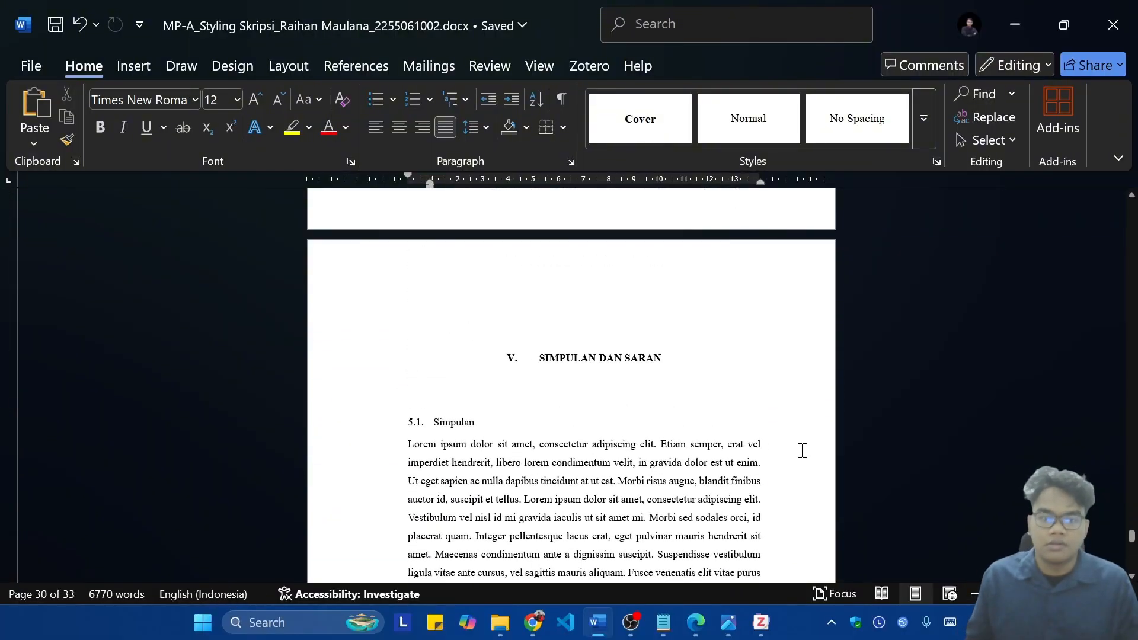
{"action": "scroll", "coordinate": [802, 450], "scroll_direction": "down", "scroll_amount": 9}
{"action": "scroll", "coordinate": [600, 460], "scroll_direction": "up", "scroll_amount": 4}
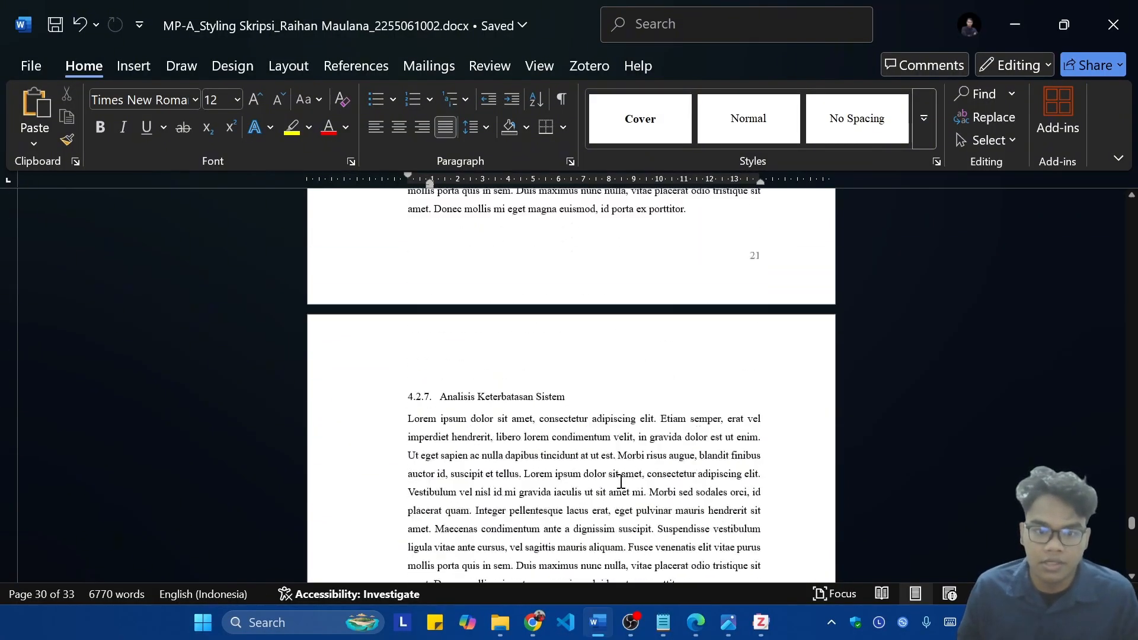
{"action": "scroll", "coordinate": [640, 490], "scroll_direction": "down", "scroll_amount": 3}
{"action": "scroll", "coordinate": [660, 497], "scroll_direction": "up", "scroll_amount": 20}
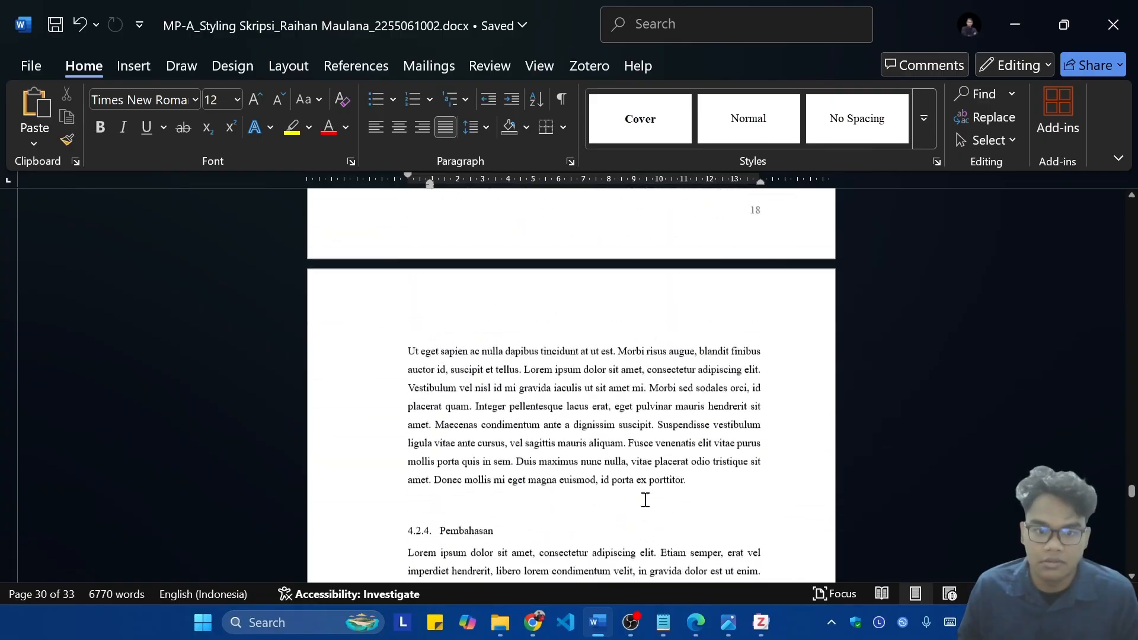
{"action": "scroll", "coordinate": [650, 494], "scroll_direction": "up", "scroll_amount": 15}
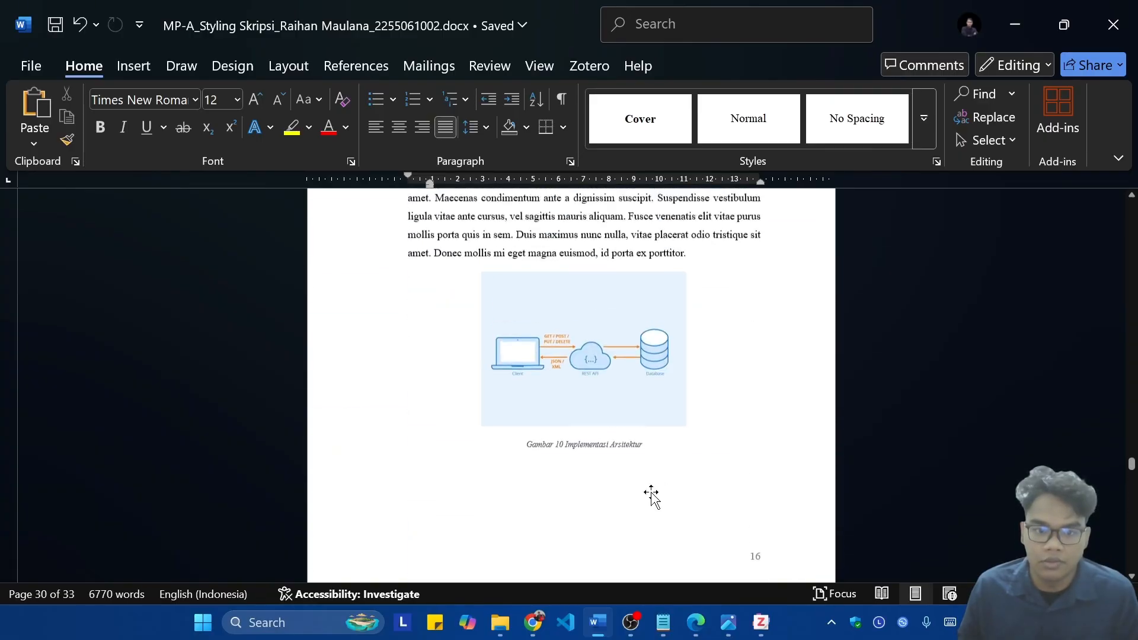
{"action": "scroll", "coordinate": [649, 490], "scroll_direction": "up", "scroll_amount": 5}
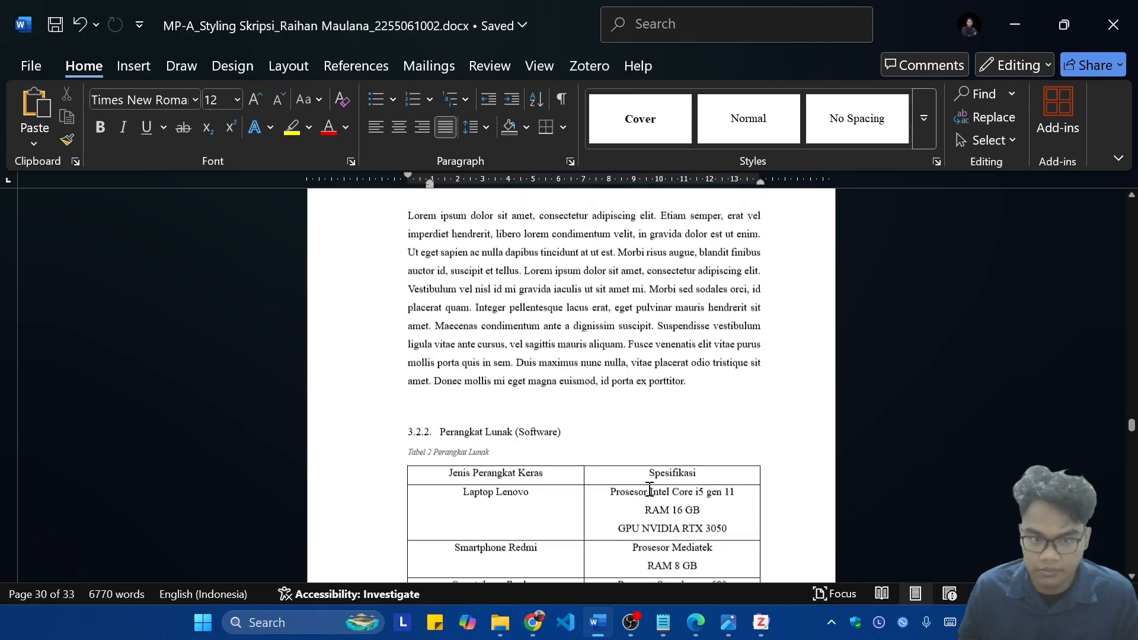
{"action": "scroll", "coordinate": [661, 473], "scroll_direction": "down", "scroll_amount": 7}
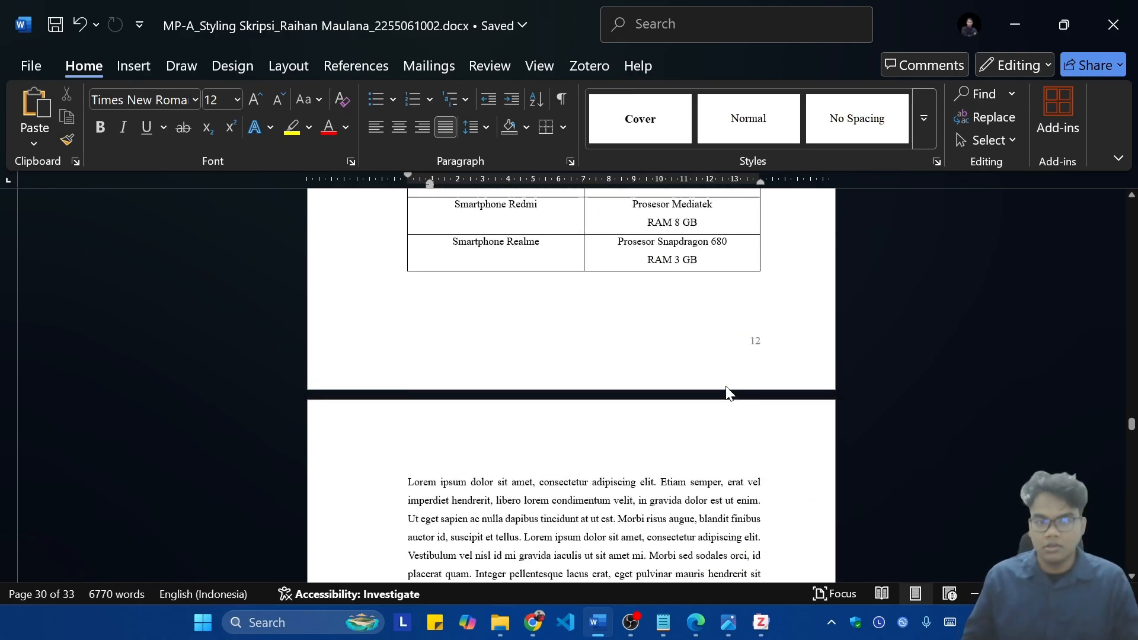
{"action": "scroll", "coordinate": [735, 406], "scroll_direction": "down", "scroll_amount": 5}
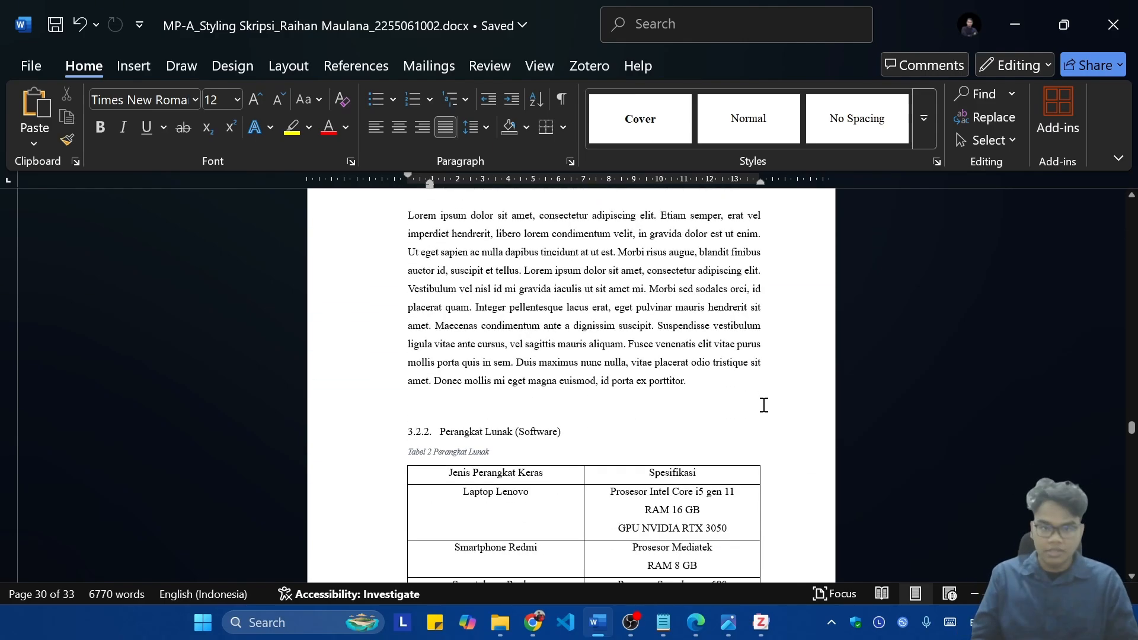
Step: Check the caption of the Perangkat Lunak table and the lists of tables and figures
{"action": "scroll", "coordinate": [747, 409], "scroll_direction": "down", "scroll_amount": 1}
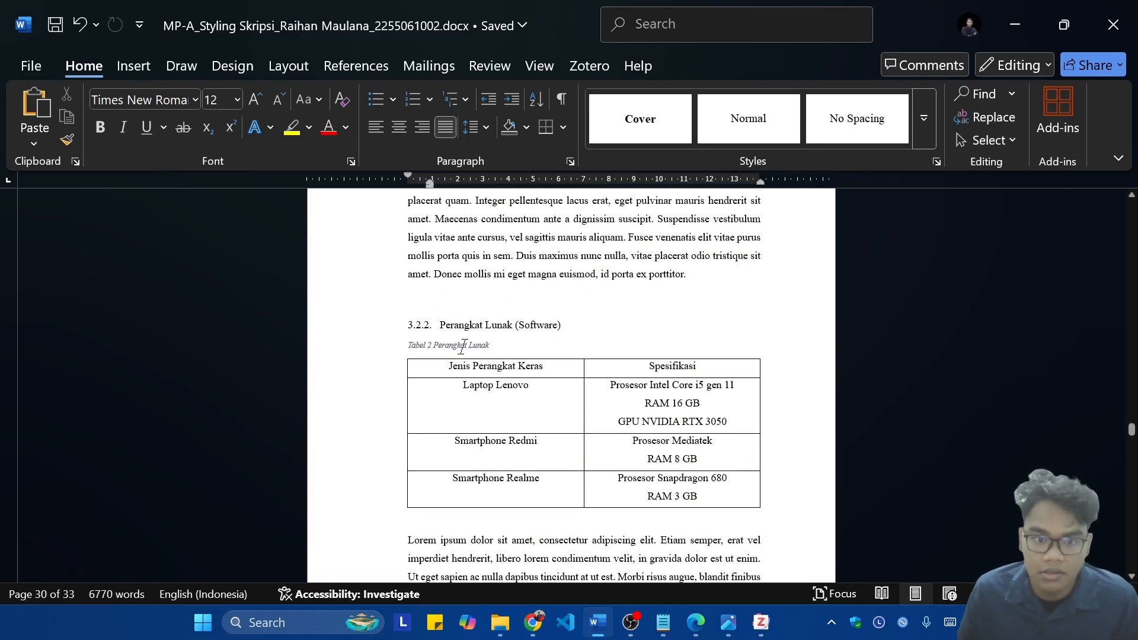
{"action": "left_click", "coordinate": [500, 347]}
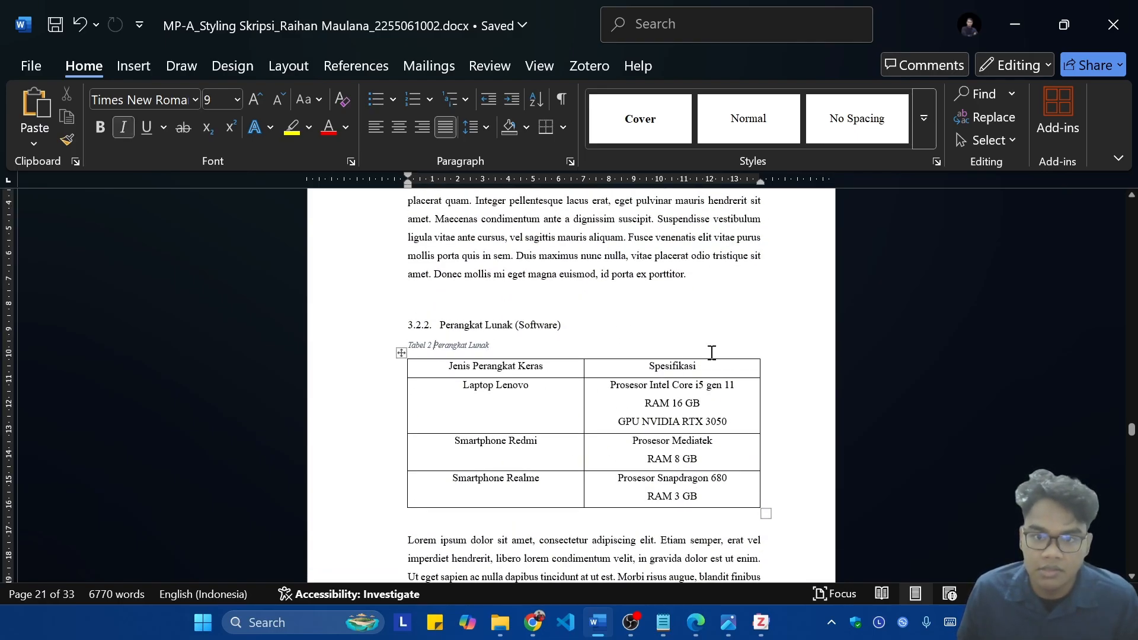
{"action": "scroll", "coordinate": [965, 408], "scroll_direction": "up", "scroll_amount": 15}
{"action": "left_click_drag", "start_coordinate": [1132, 421], "coordinate": [1126, 279]}
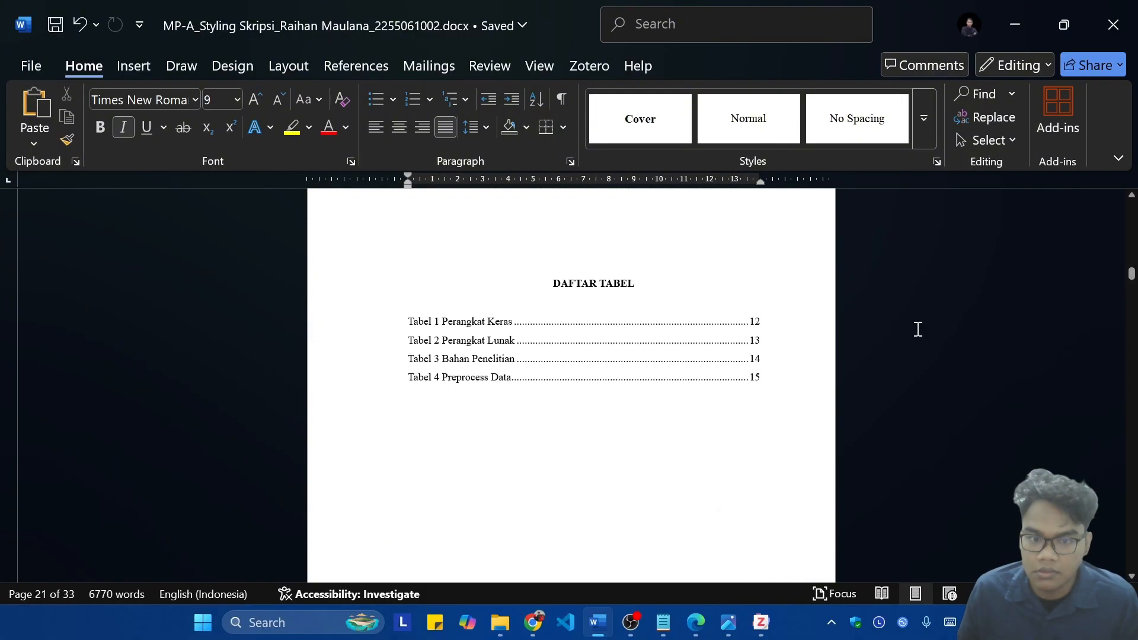
{"action": "scroll", "coordinate": [616, 348], "scroll_direction": "down", "scroll_amount": 10}
{"action": "scroll", "coordinate": [622, 351], "scroll_direction": "down", "scroll_amount": 15}
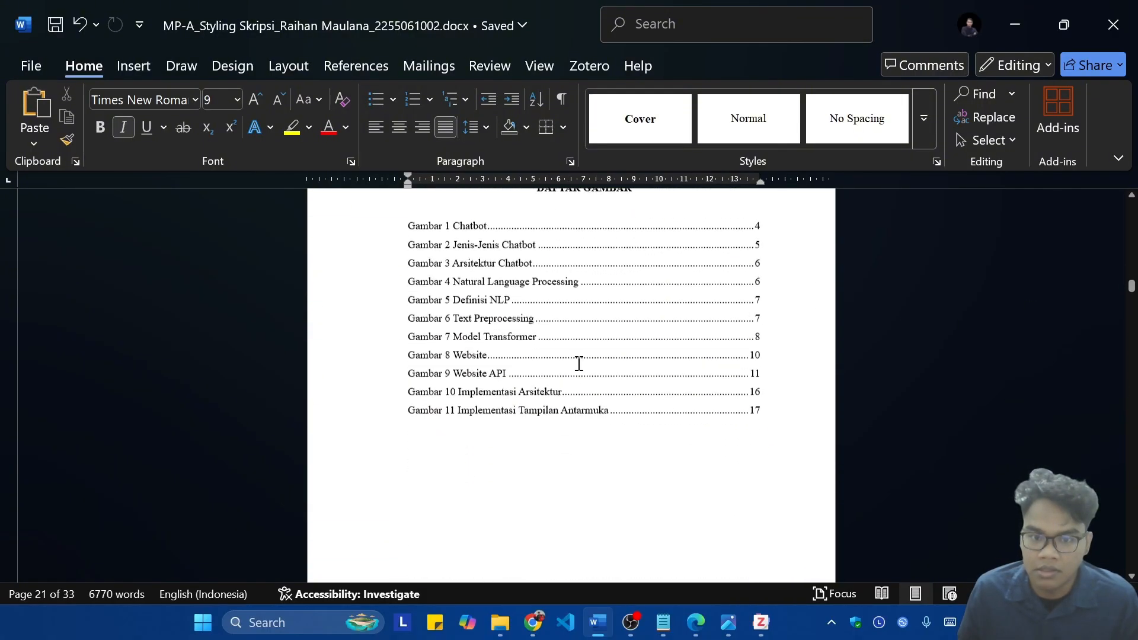
{"action": "scroll", "coordinate": [684, 401], "scroll_direction": "down", "scroll_amount": 15}
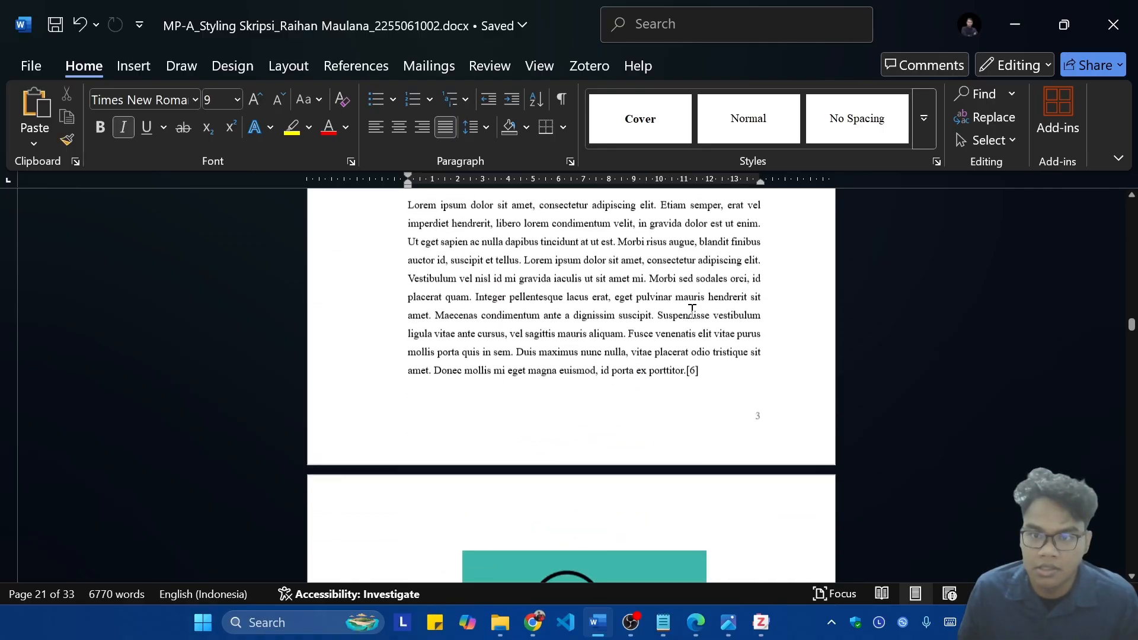
Step: Modify the Caption style to font size 12 and black font color
{"action": "left_click", "coordinate": [616, 261]}
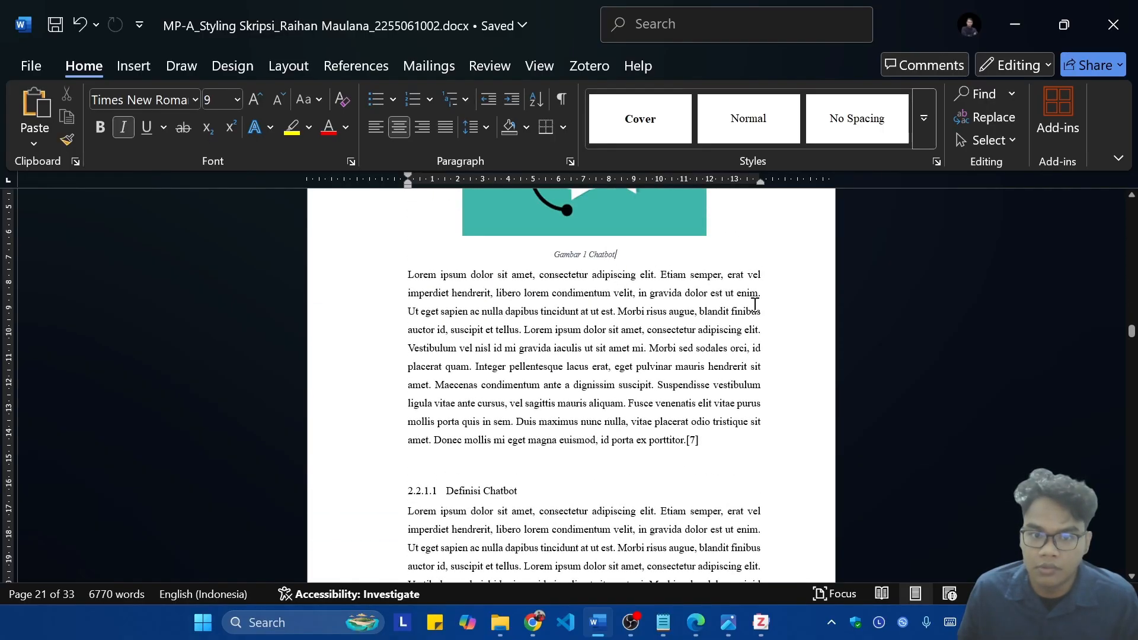
{"action": "left_click", "coordinate": [923, 117]}
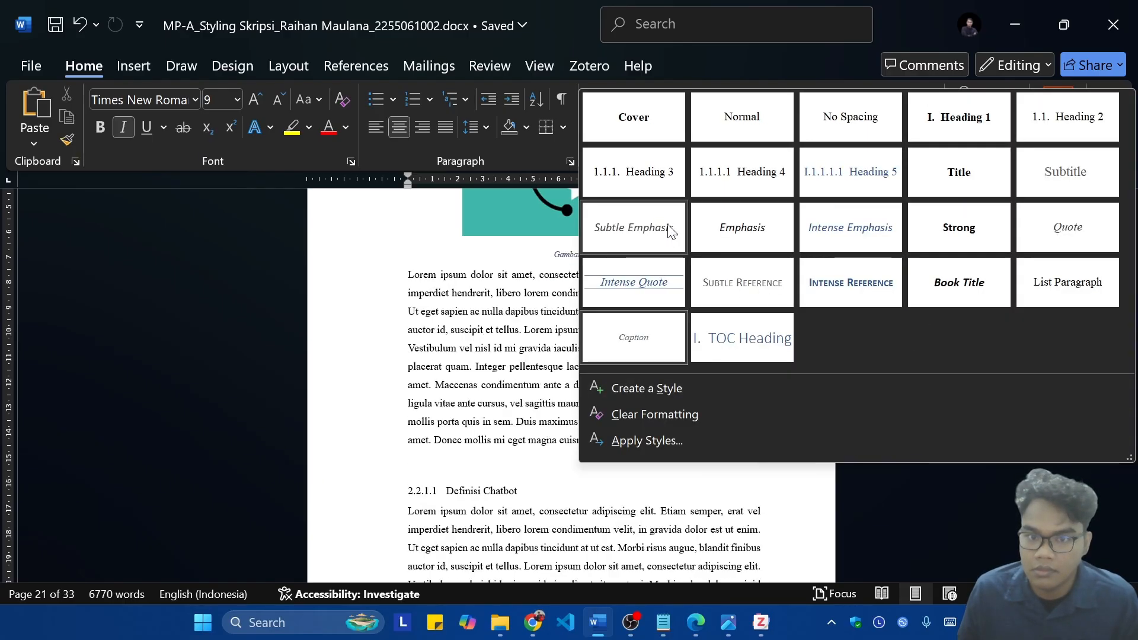
{"action": "right_click", "coordinate": [624, 346]}
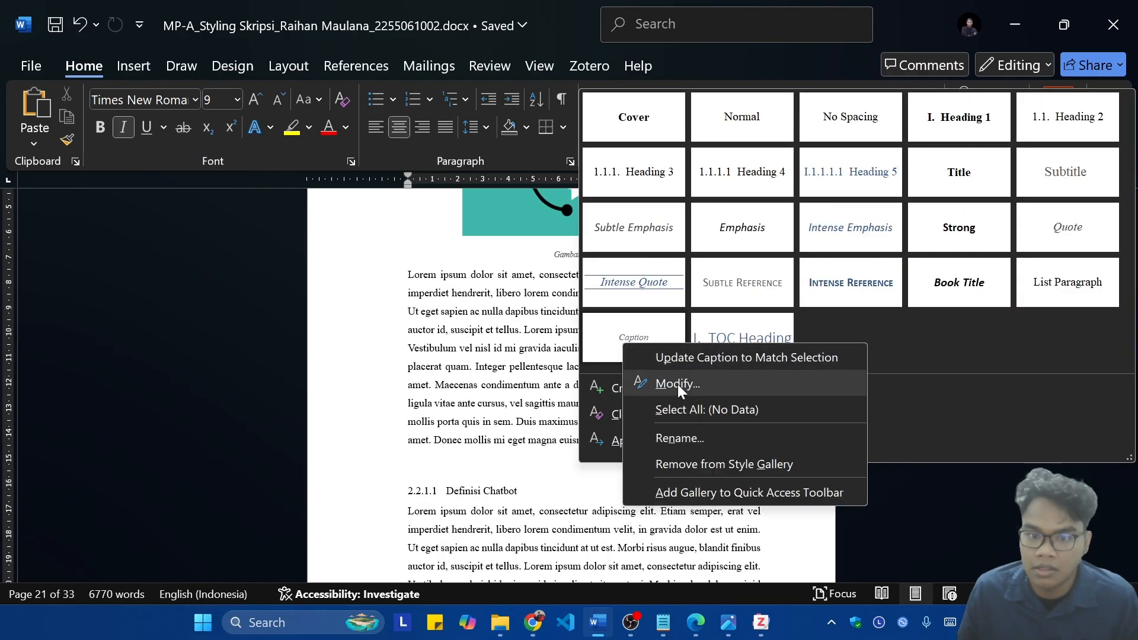
{"action": "left_click", "coordinate": [677, 384]}
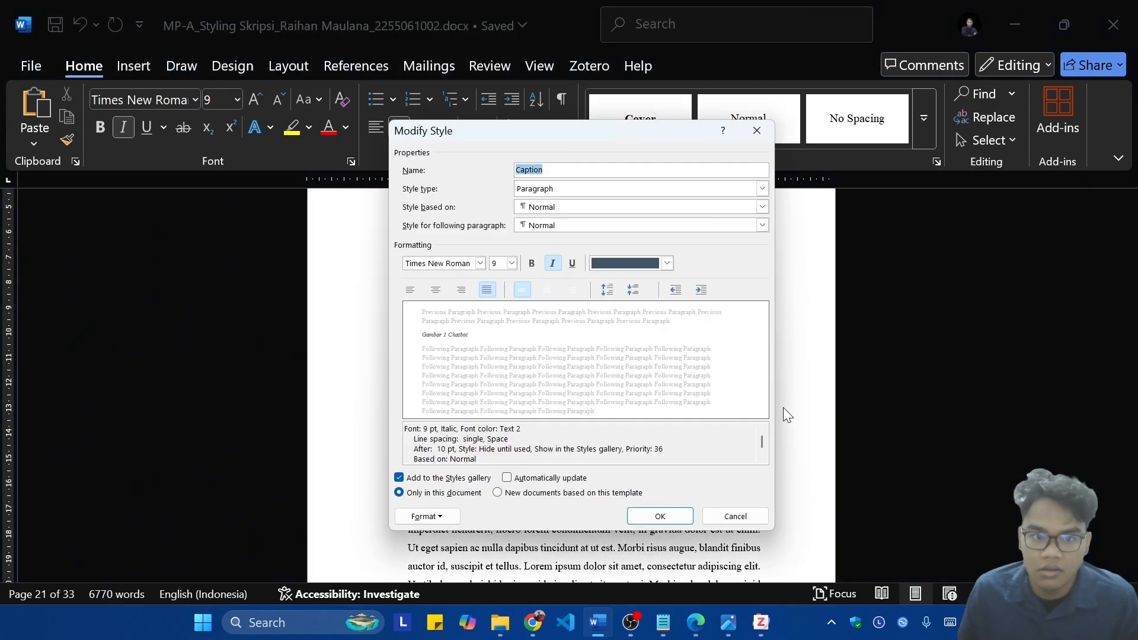
{"action": "type", "text": "1"}
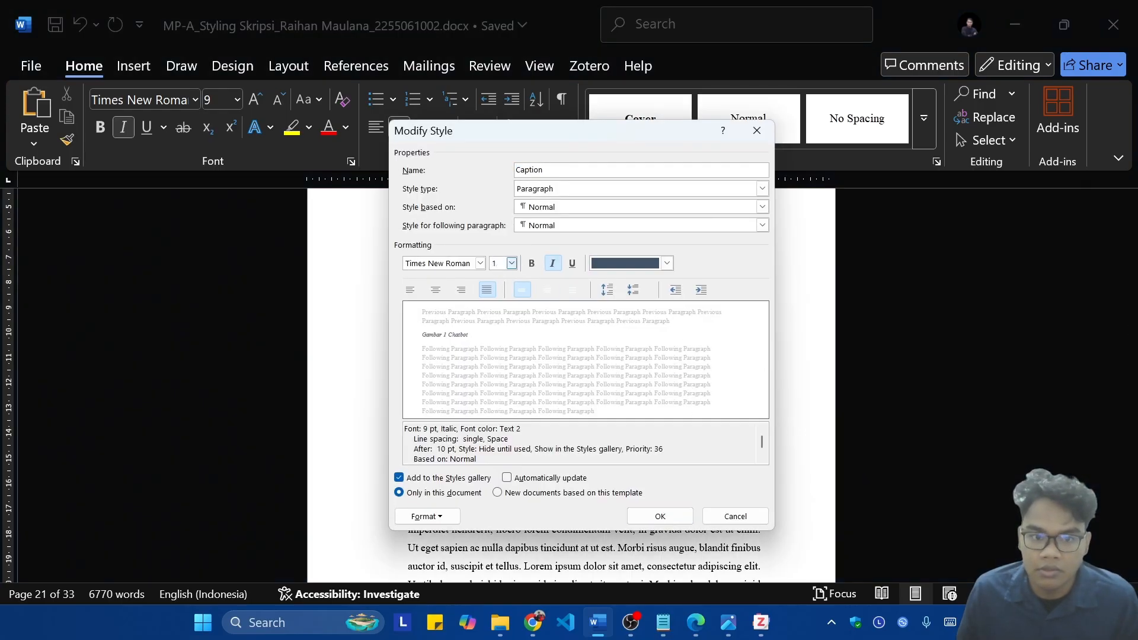
{"action": "type", "text": "2"}
{"action": "left_click", "coordinate": [624, 268]}
{"action": "left_click", "coordinate": [633, 329]}
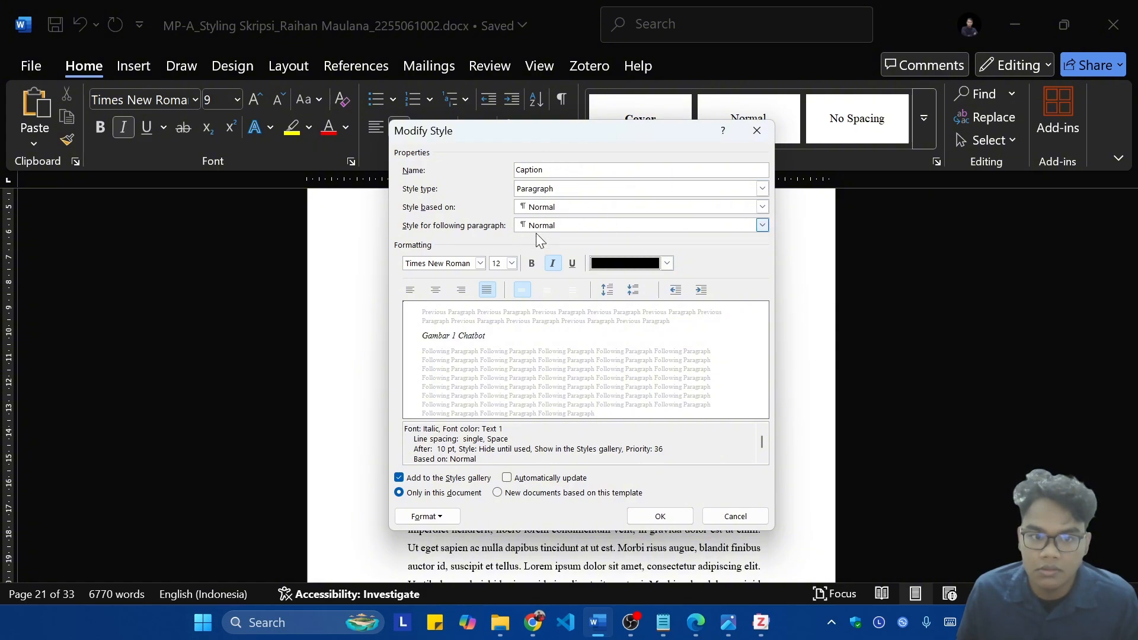
{"action": "left_click", "coordinate": [575, 191]}
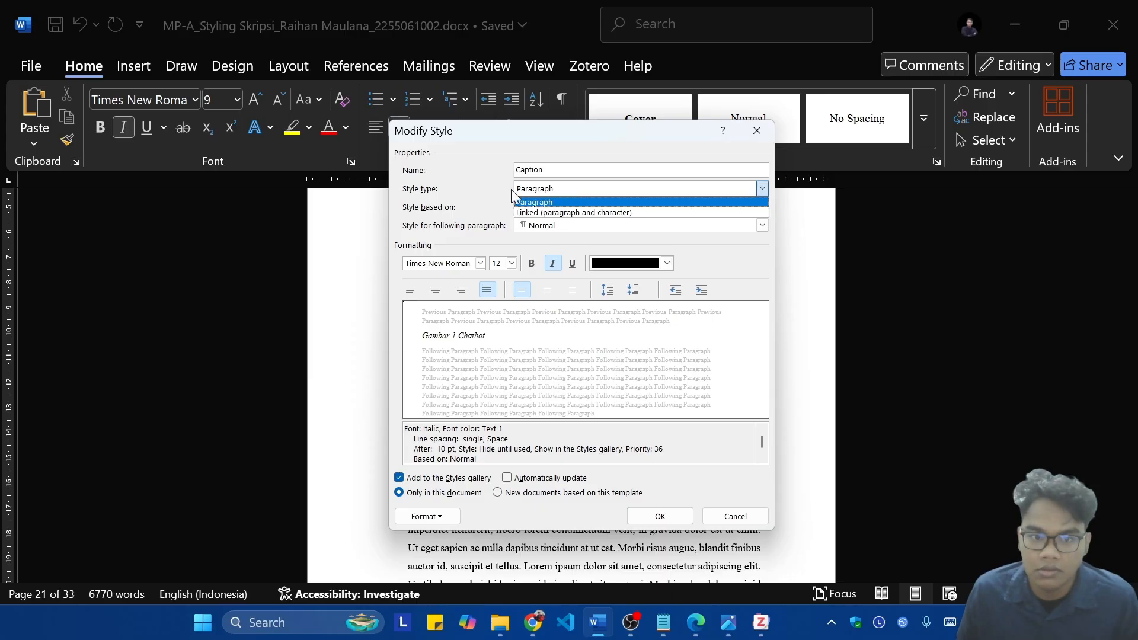
{"action": "left_click", "coordinate": [429, 191]}
{"action": "left_click", "coordinate": [671, 516]}
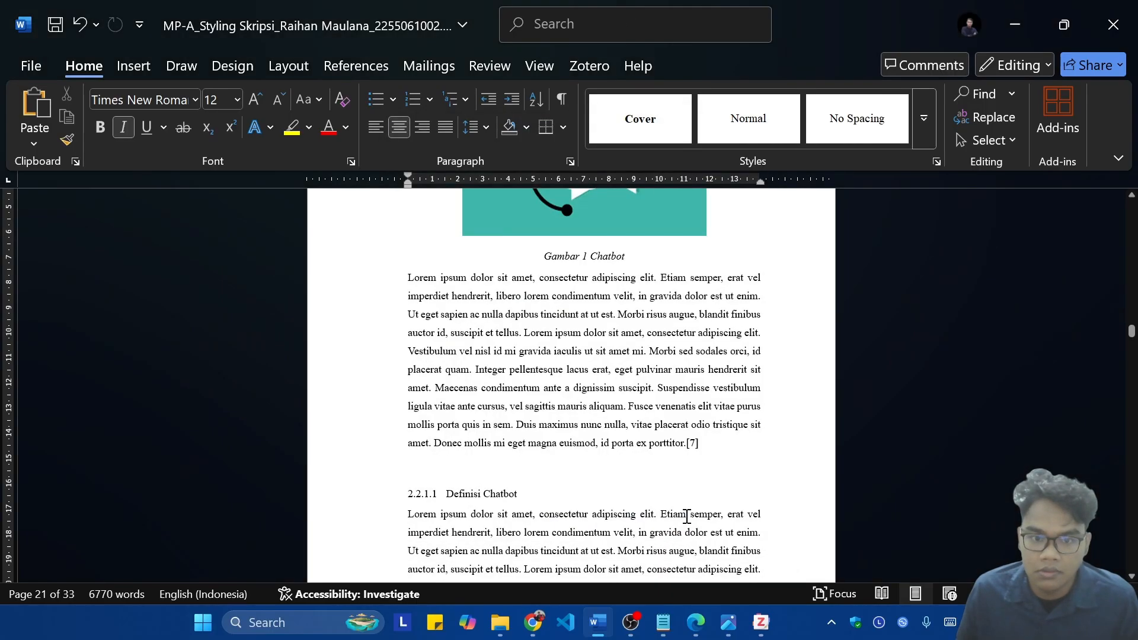
Step: Check the restyled figure captions and search the document for "tabel", going through the matches to inspect each table caption
{"action": "scroll", "coordinate": [681, 486], "scroll_direction": "up", "scroll_amount": 3}
{"action": "scroll", "coordinate": [682, 452], "scroll_direction": "up", "scroll_amount": 3}
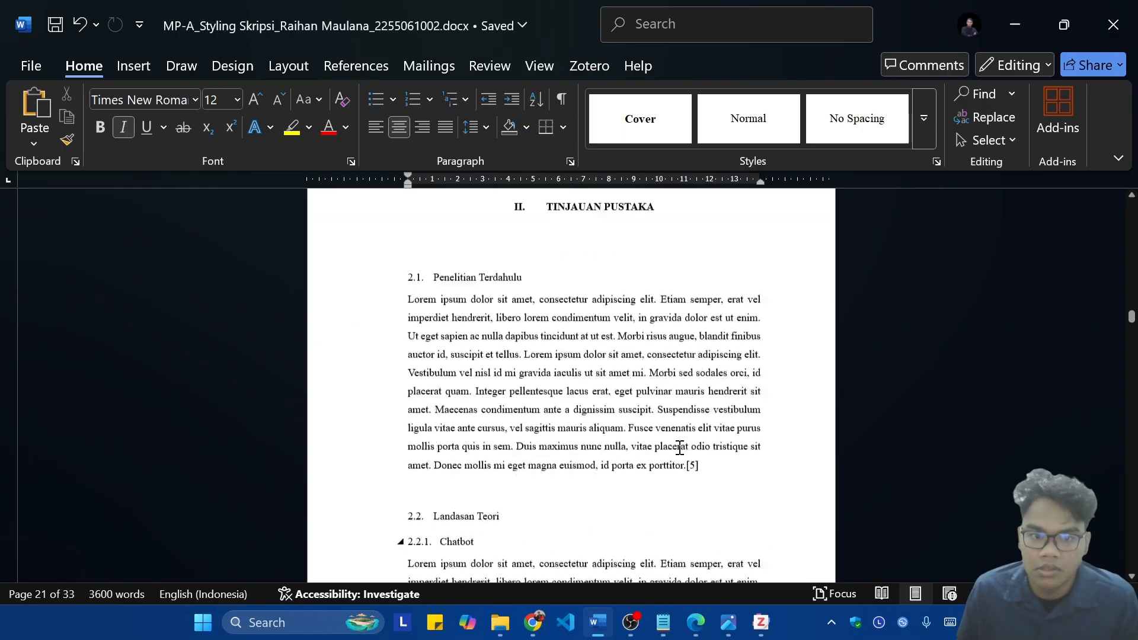
{"action": "scroll", "coordinate": [687, 426], "scroll_direction": "down", "scroll_amount": 20}
{"action": "scroll", "coordinate": [721, 369], "scroll_direction": "down", "scroll_amount": 15}
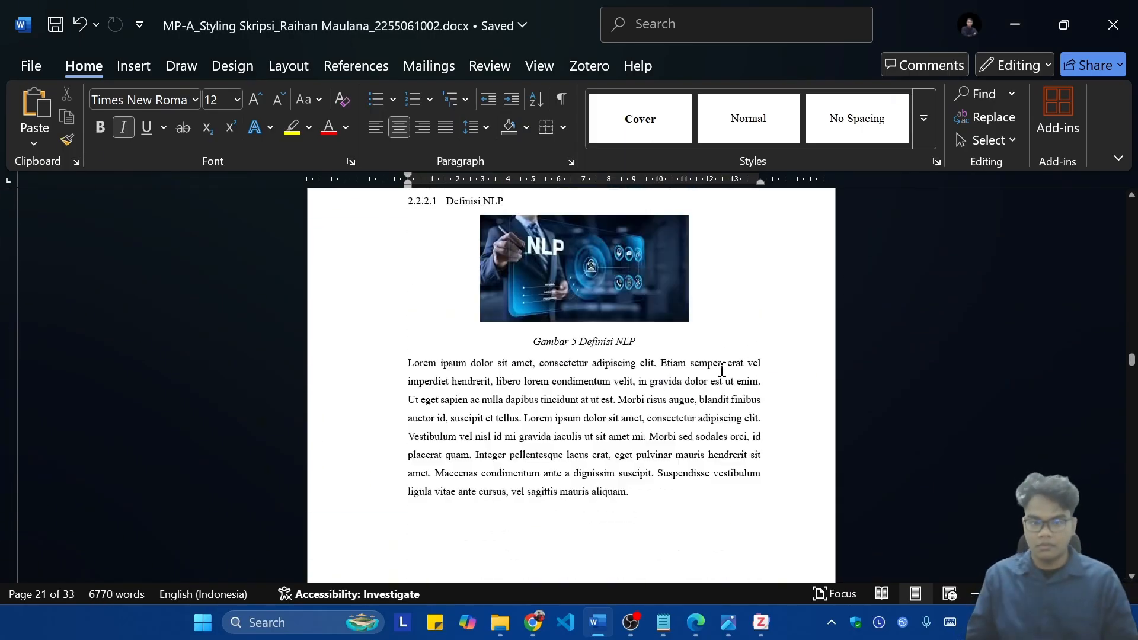
{"action": "key", "text": "ctrl+f"}
{"action": "type", "text": "tabel"}
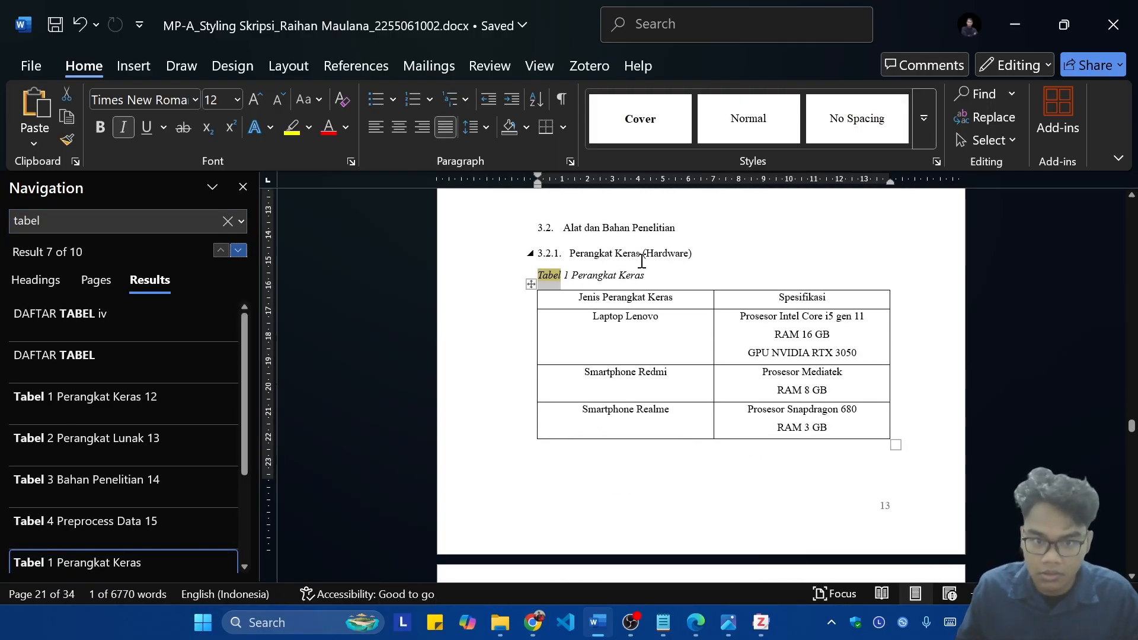
{"action": "key", "text": "Return"}
{"action": "key", "text": "Return"}
{"action": "key", "text": "Return"}
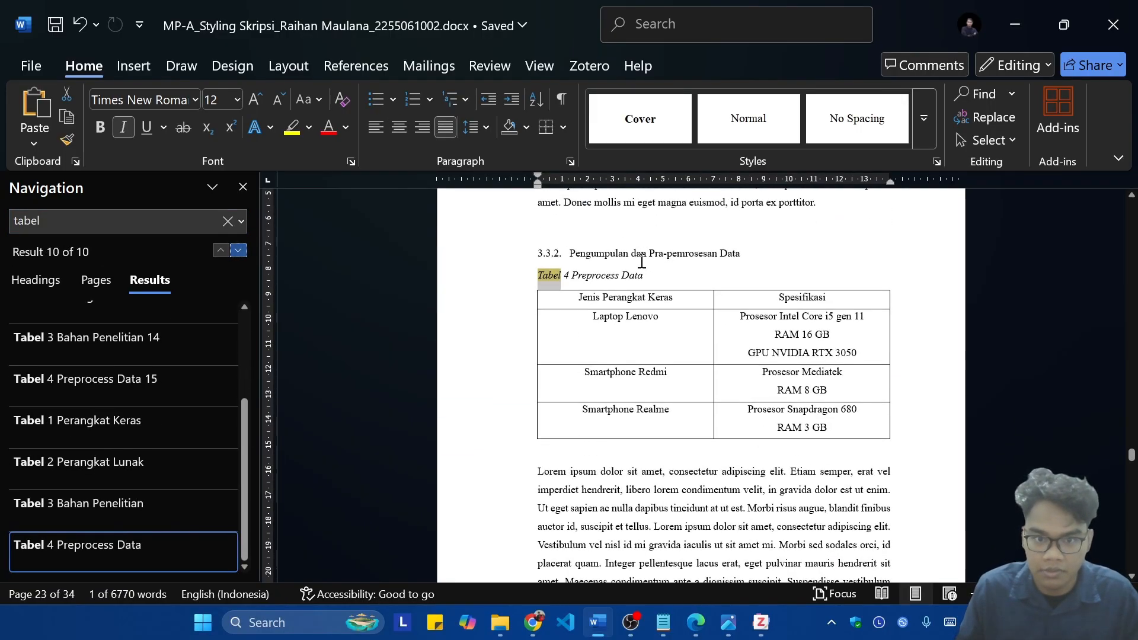
{"action": "key", "text": "Return"}
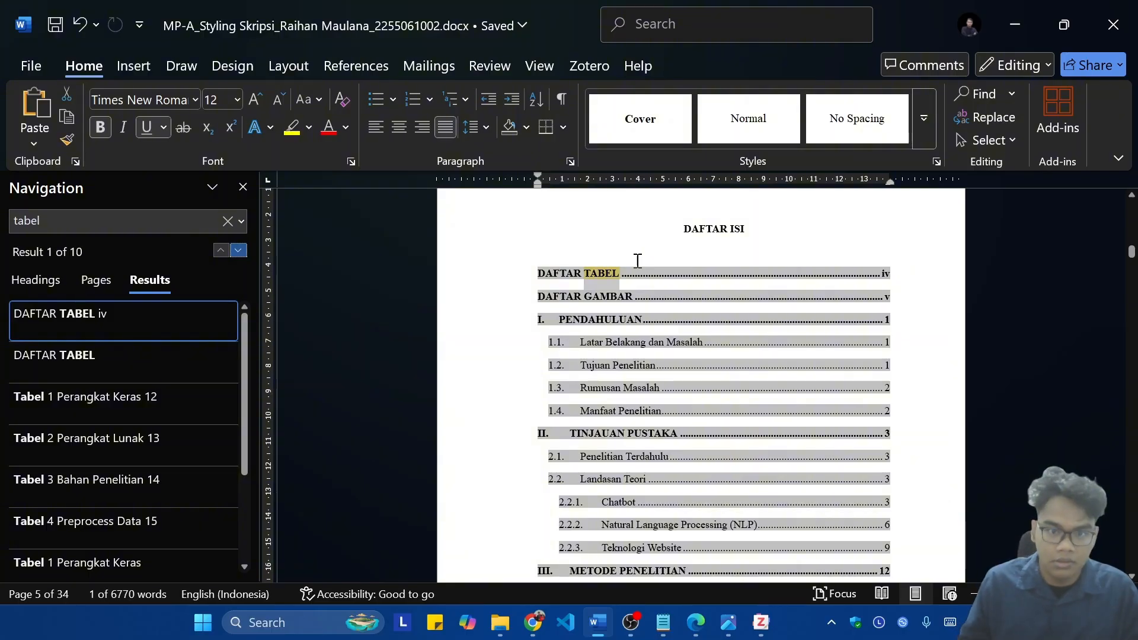
Step: Search the document for "gambar", go through the matches to inspect the figure captions, and close the search
{"action": "type", "text": "gambar"}
{"action": "key", "text": "Return"}
{"action": "key", "text": "Return"}
{"action": "key", "text": "Return"}
{"action": "key", "text": "Return"}
{"action": "key", "text": "Return"}
{"action": "key", "text": "Return"}
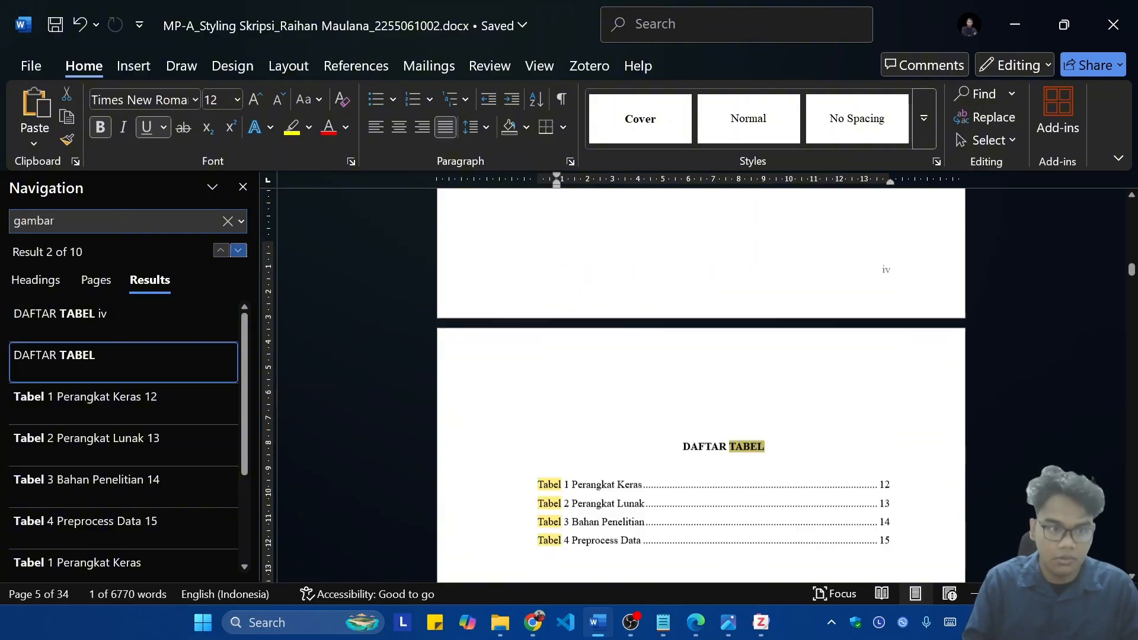
{"action": "key", "text": "Return"}
{"action": "key", "text": "Return"}
{"action": "key", "text": "Return"}
{"action": "key", "text": "Return"}
{"action": "key", "text": "Return"}
{"action": "key", "text": "Return"}
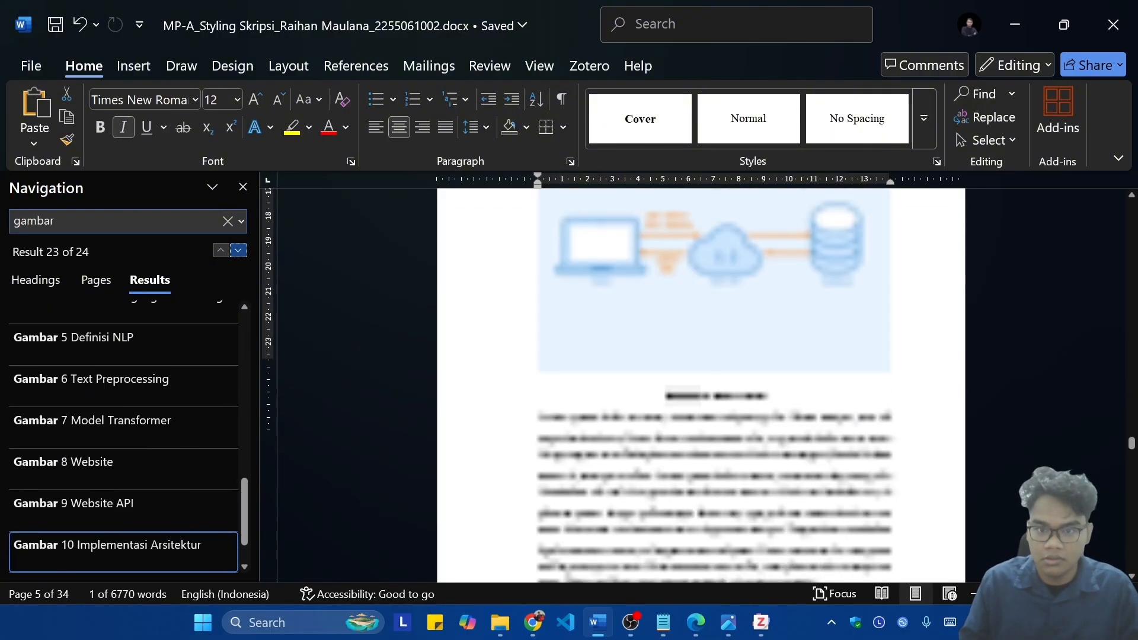
{"action": "key", "text": "Escape"}
Step: Look over the front part of the thesis from the list of figures back through the table of contents, abstract and cover pages
{"action": "scroll", "coordinate": [374, 243], "scroll_direction": "down", "scroll_amount": 5}
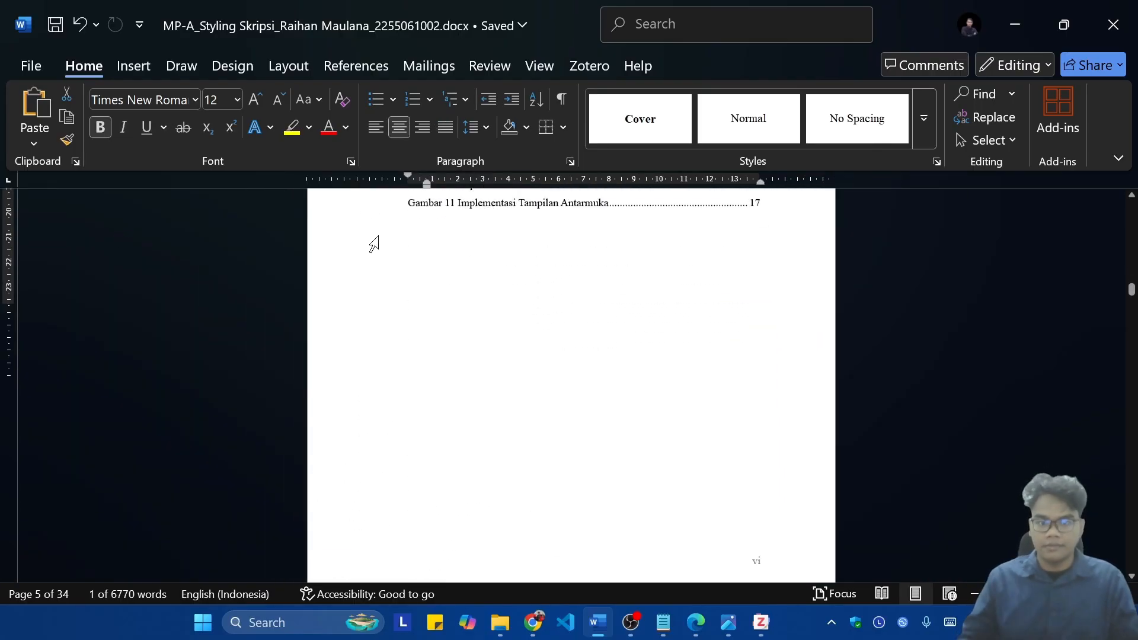
{"action": "scroll", "coordinate": [573, 425], "scroll_direction": "up", "scroll_amount": 20}
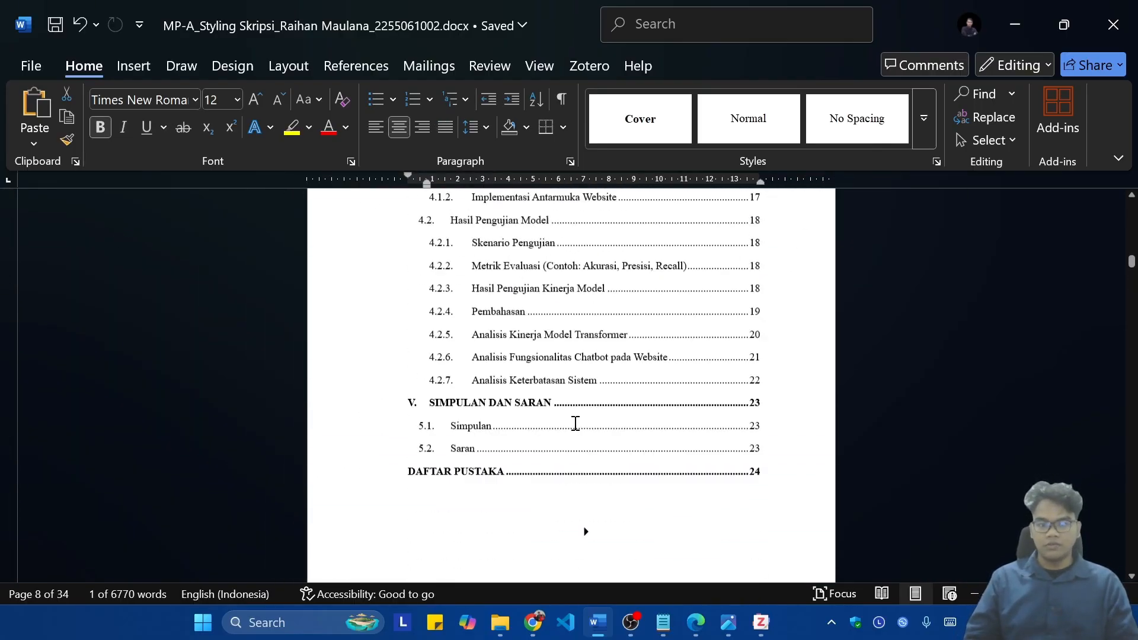
{"action": "scroll", "coordinate": [625, 430], "scroll_direction": "up", "scroll_amount": 15}
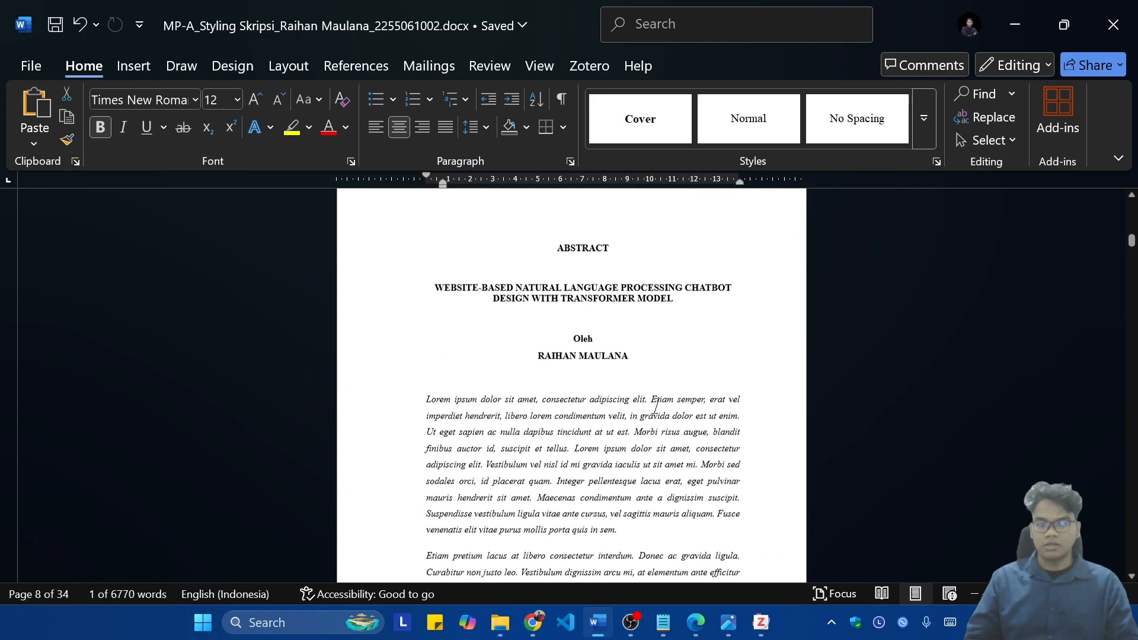
{"action": "scroll", "coordinate": [657, 405], "scroll_direction": "up", "scroll_amount": 8}
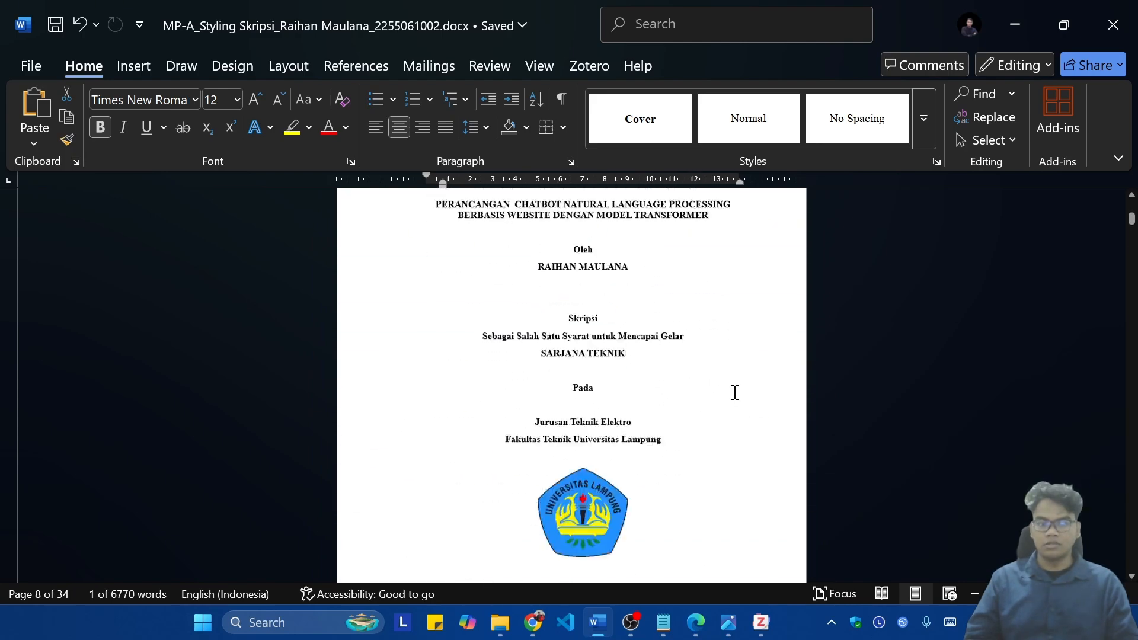
{"action": "scroll", "coordinate": [721, 409], "scroll_direction": "up", "scroll_amount": 2}
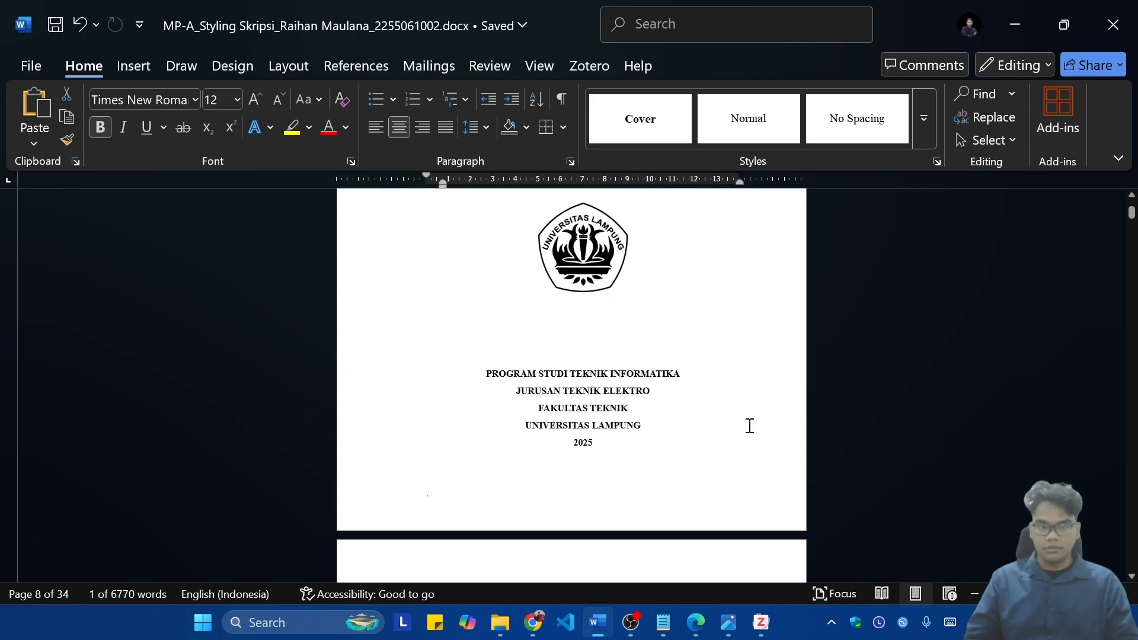